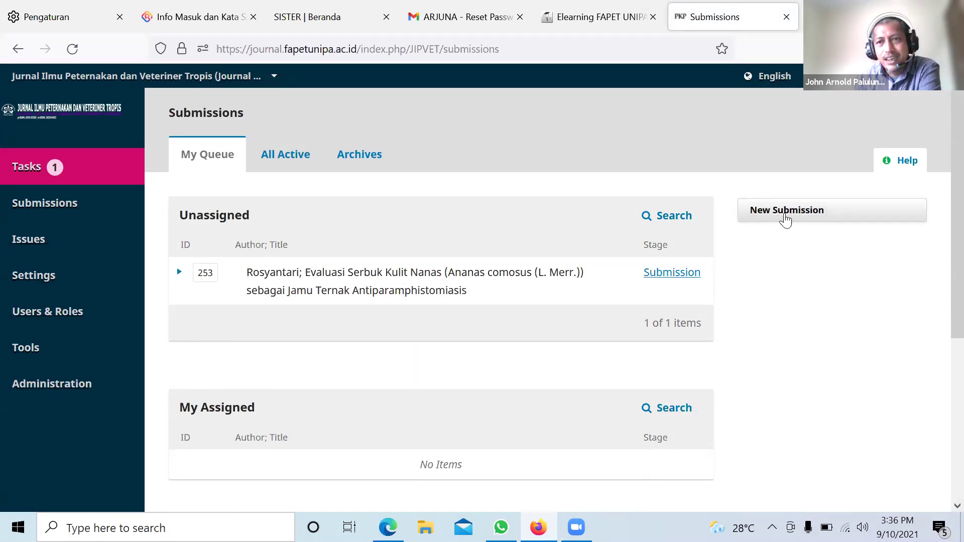
Start a new article submission and scroll through the submission form
click(801, 218)
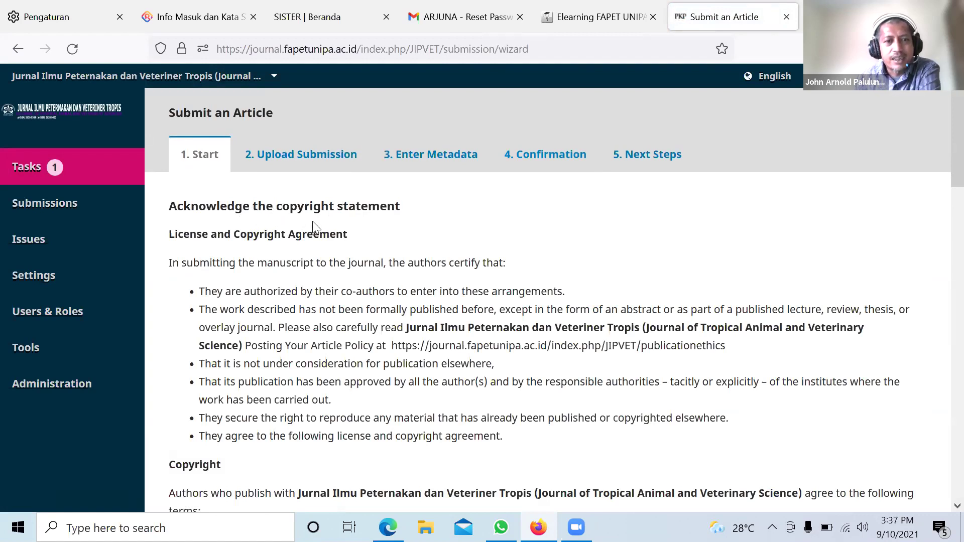
scroll(313, 220, down, 5)
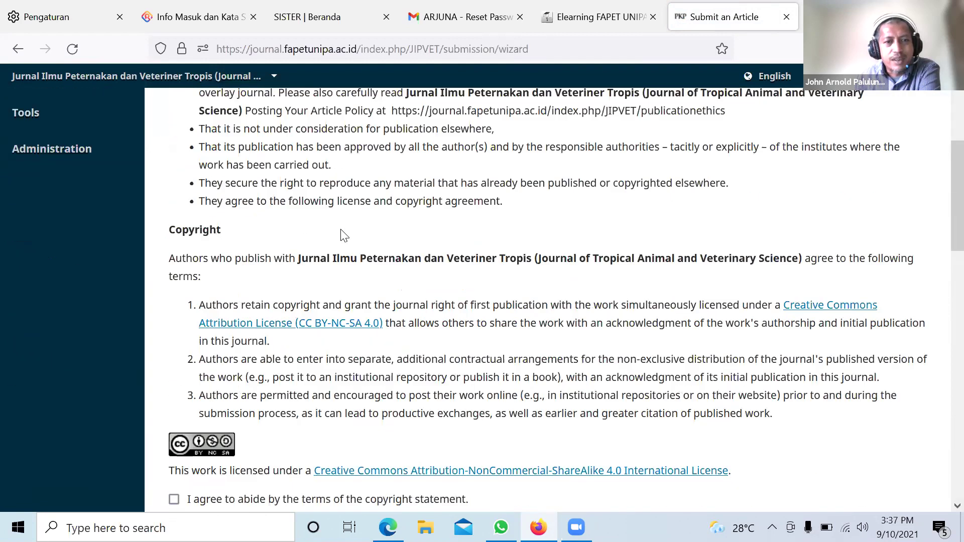
scroll(337, 223, up, 2)
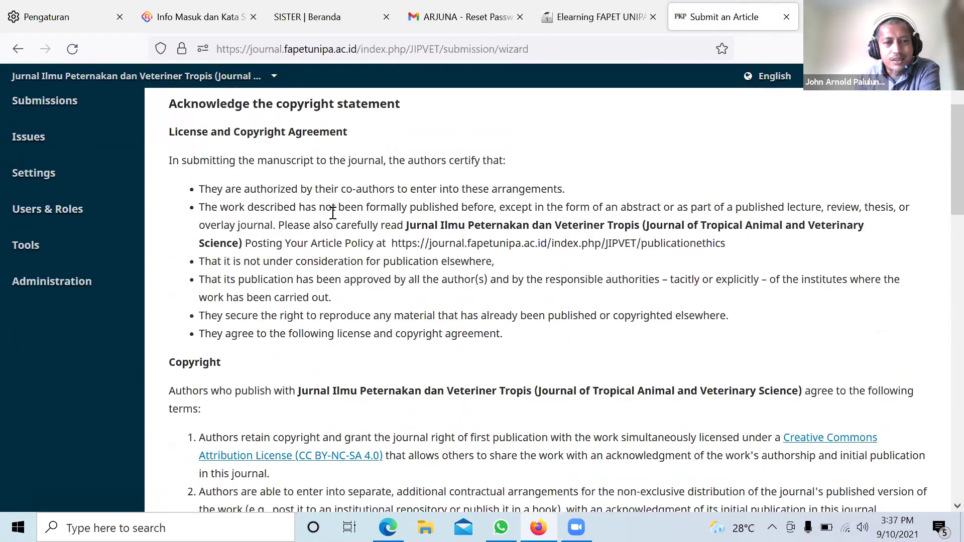
scroll(338, 216, down, 1)
scroll(337, 212, down, 2)
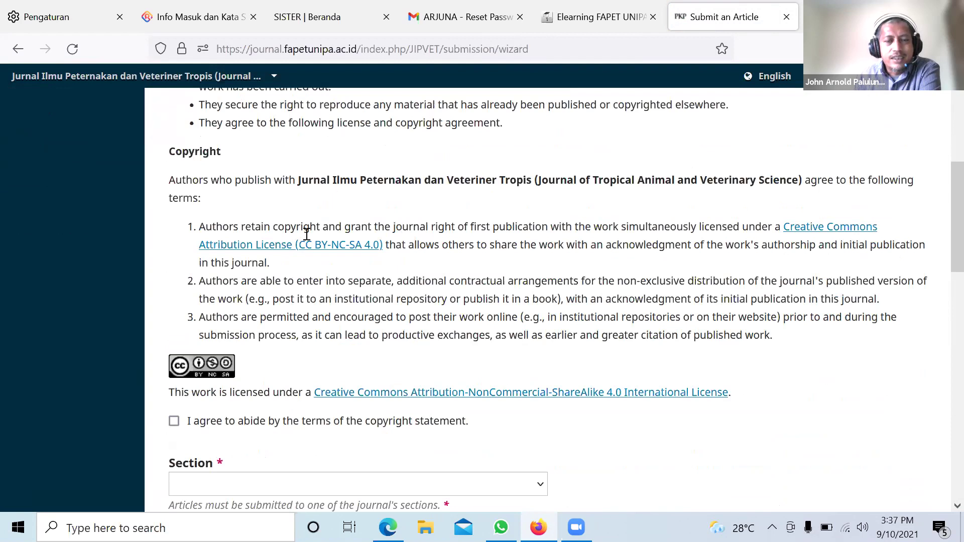
scroll(375, 230, down, 2)
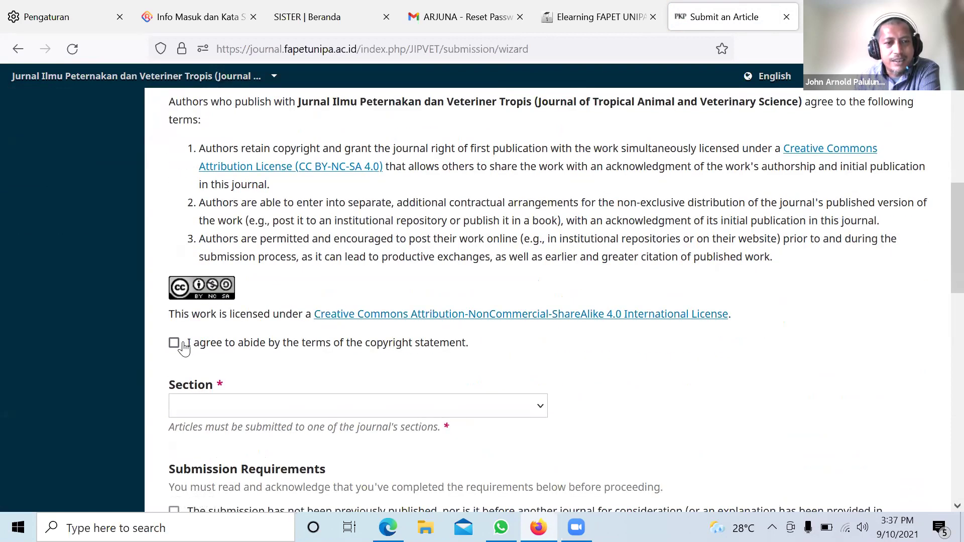
Tick 'I agree to abide by the terms of the copyright statement'
click(181, 346)
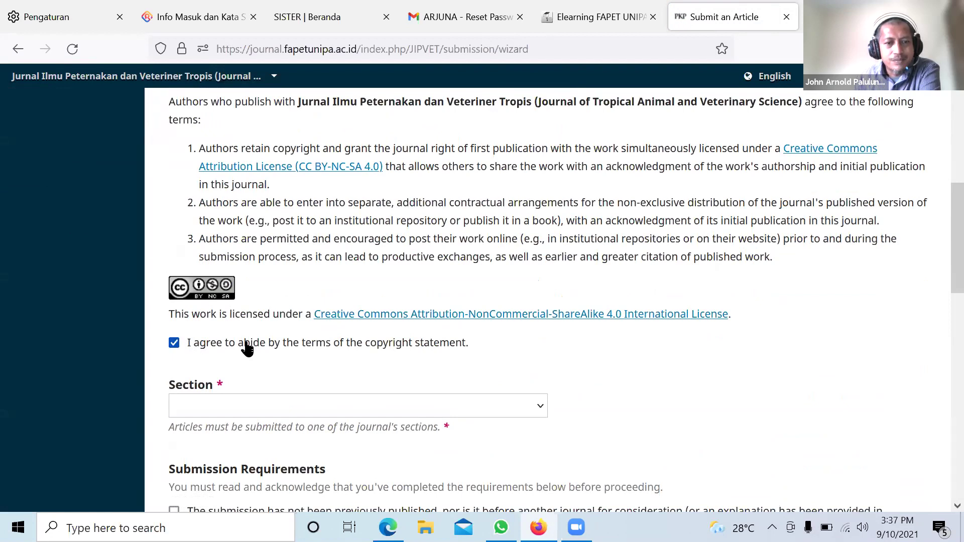
scroll(392, 312, up, 5)
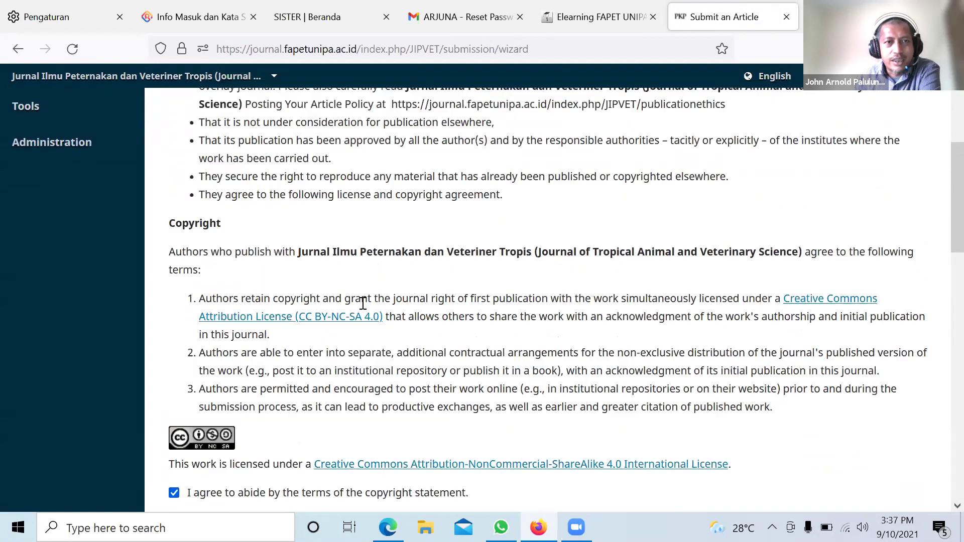
scroll(382, 186, up, 2)
scroll(377, 198, down, 7)
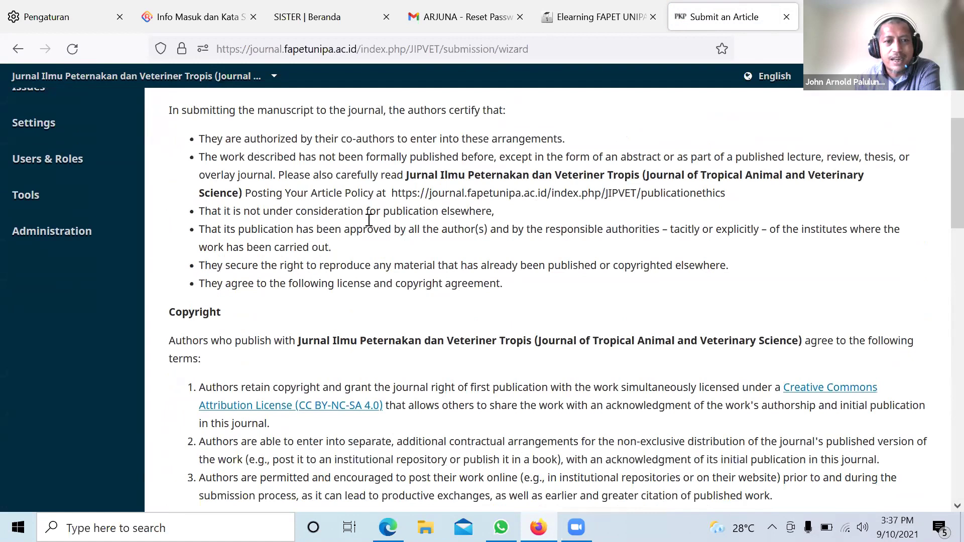
scroll(371, 220, down, 2)
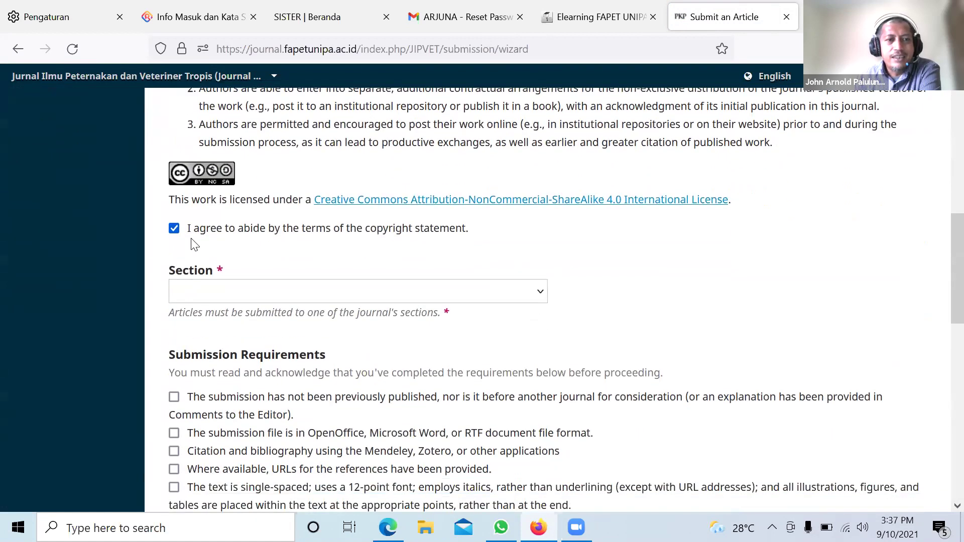
scroll(207, 243, down, 2)
Set the submission's Section to Articles
click(540, 249)
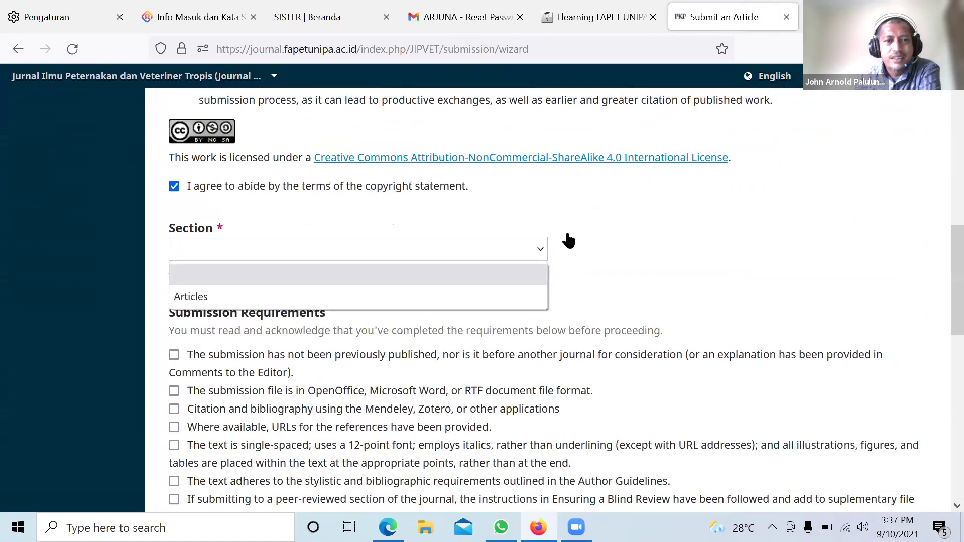
click(335, 297)
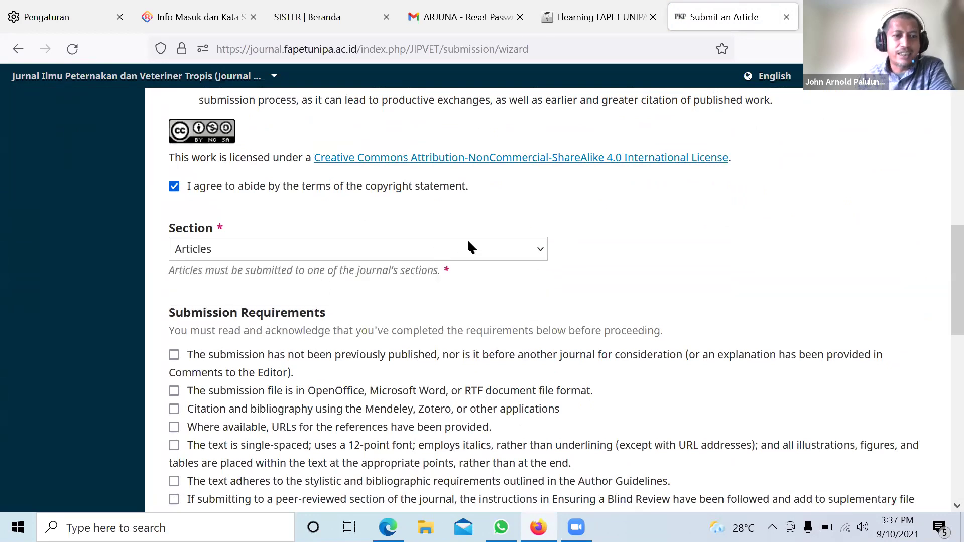
scroll(471, 246, down, 3)
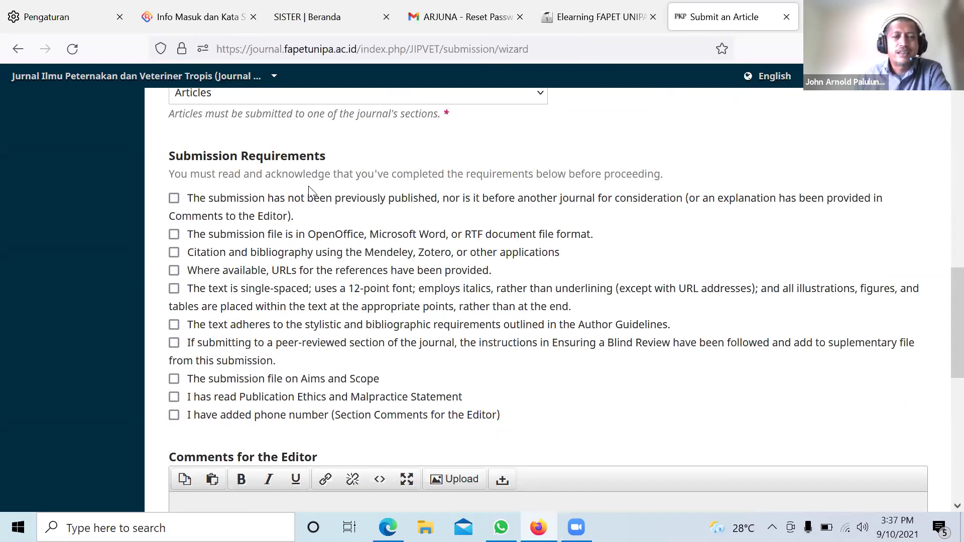
Tick every Submission Requirements checkbox, including publication, file format, guidelines, ethics and phone
click(175, 198)
click(174, 234)
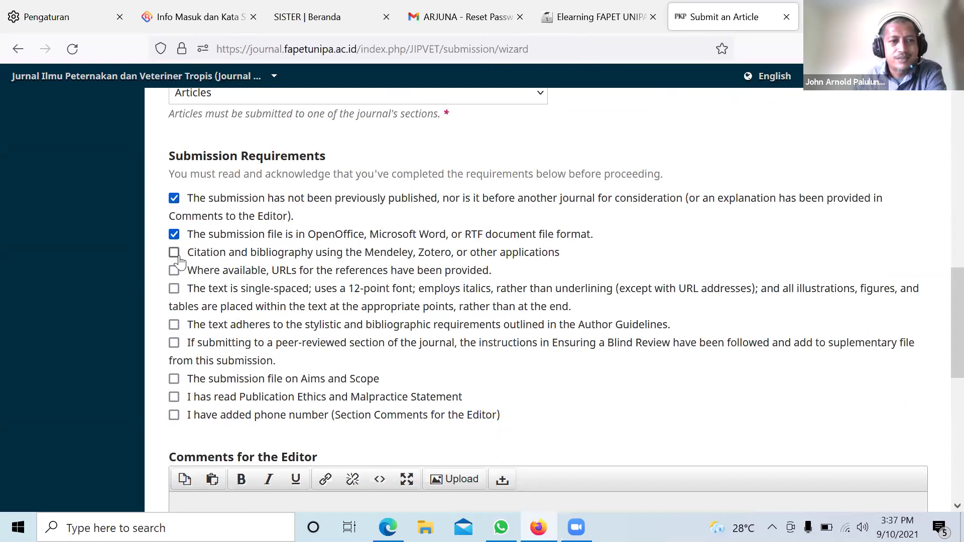
click(173, 253)
click(176, 290)
click(175, 324)
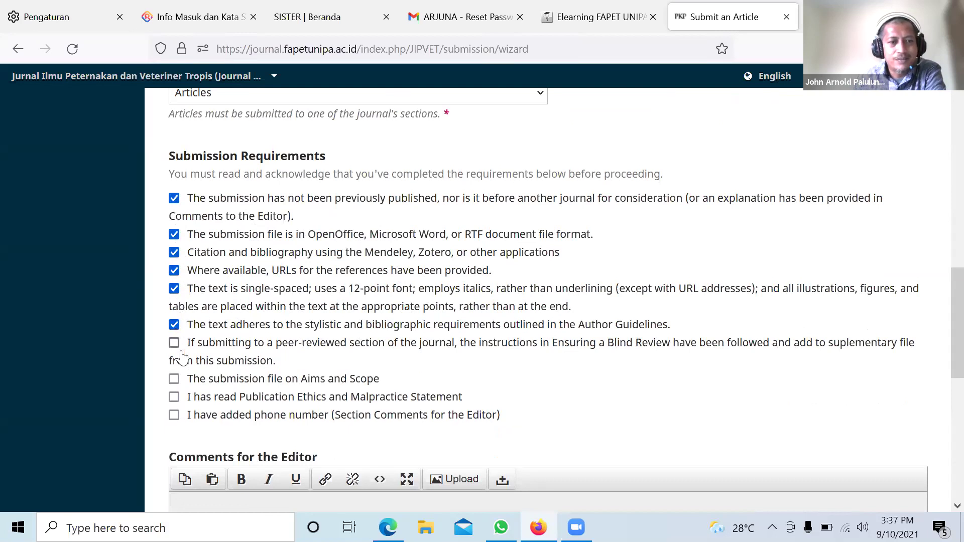
click(174, 379)
click(174, 397)
click(174, 415)
scroll(349, 312, down, 4)
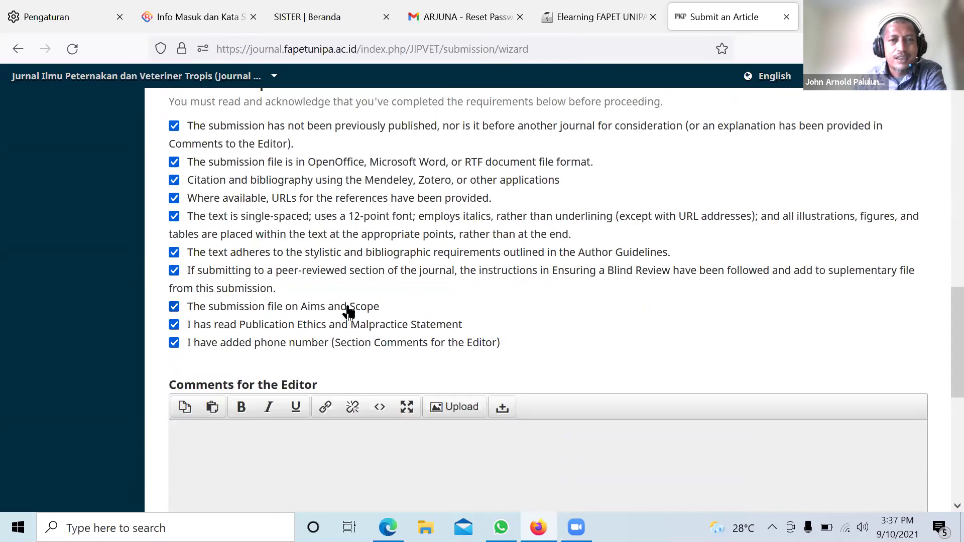
scroll(366, 246, up, 3)
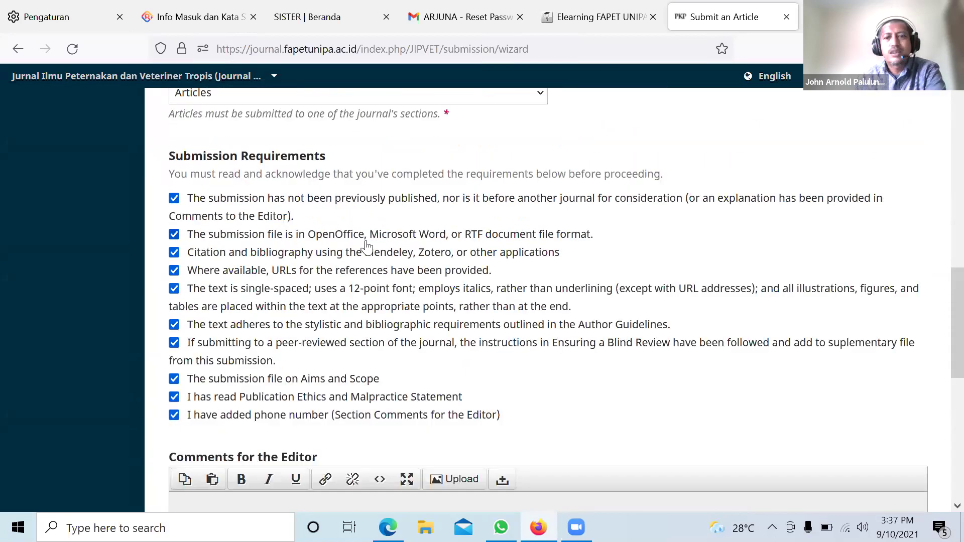
scroll(365, 246, down, 5)
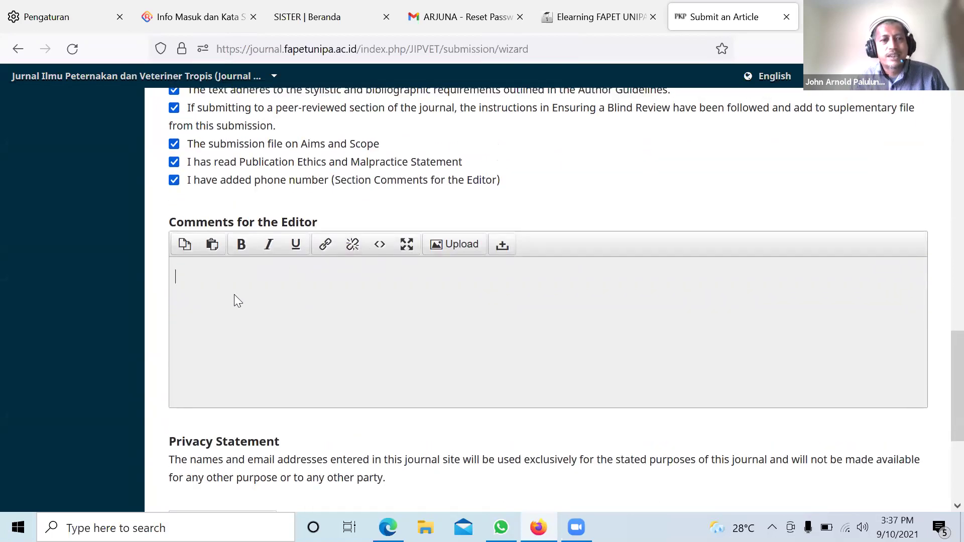
scroll(238, 297, down, 3)
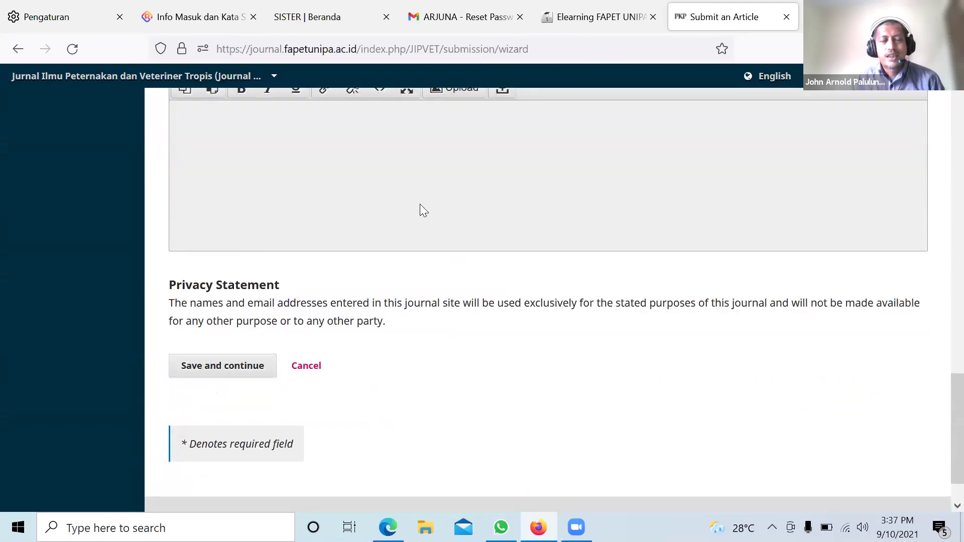
After the failed save, re-tick the copyright statement agreement
click(232, 372)
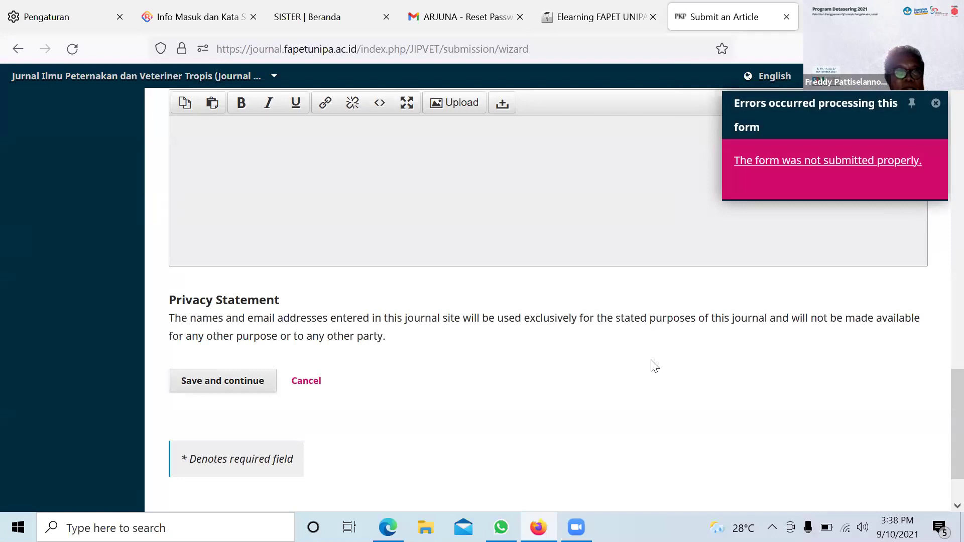
scroll(648, 354, up, 3)
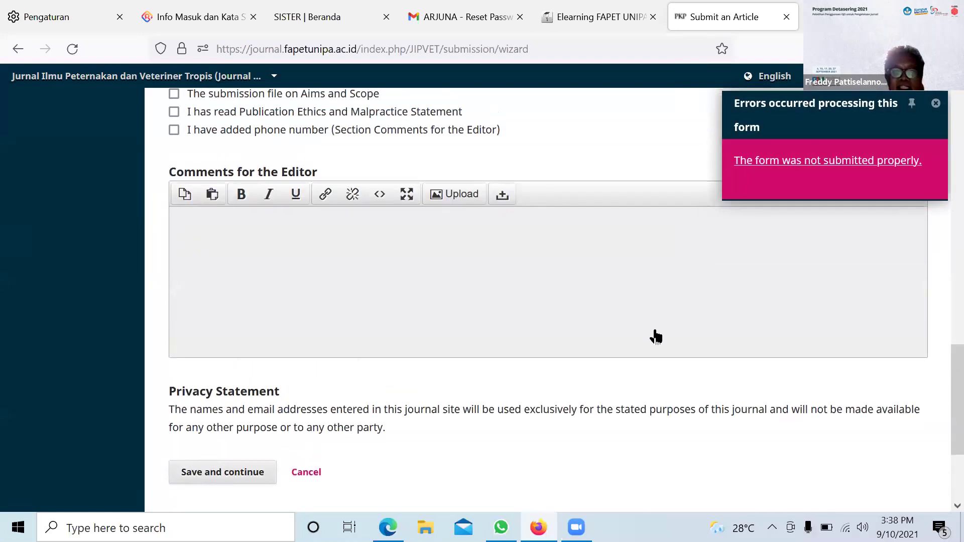
scroll(655, 335, up, 7)
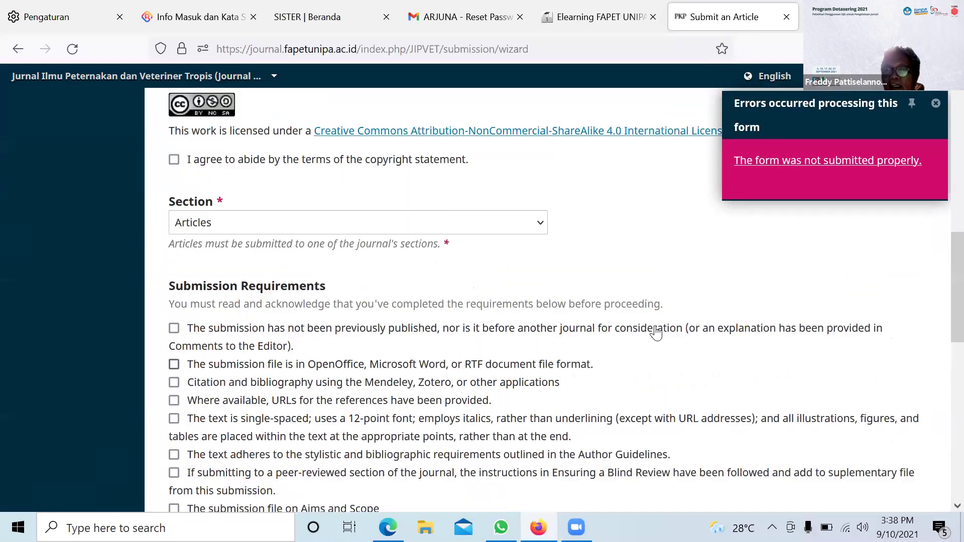
scroll(655, 333, up, 4)
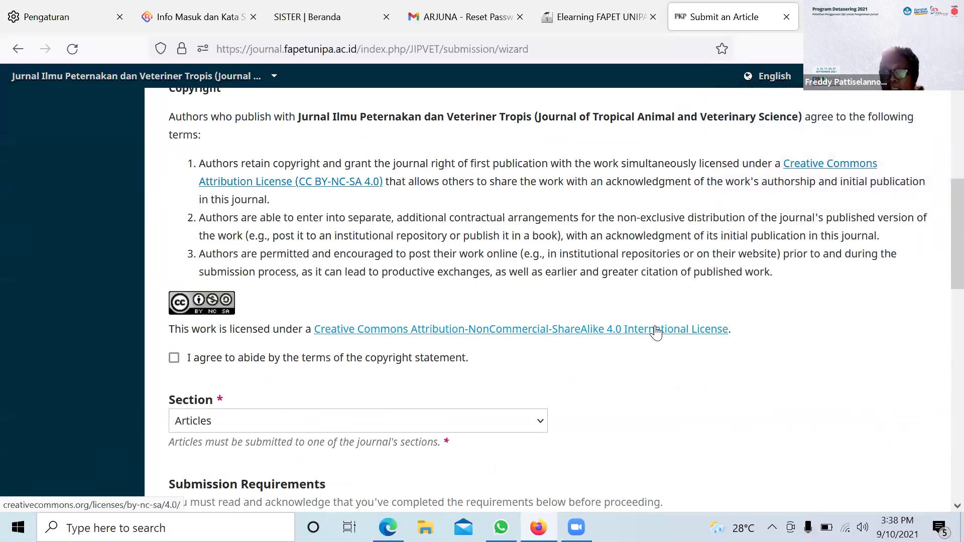
scroll(658, 329, up, 3)
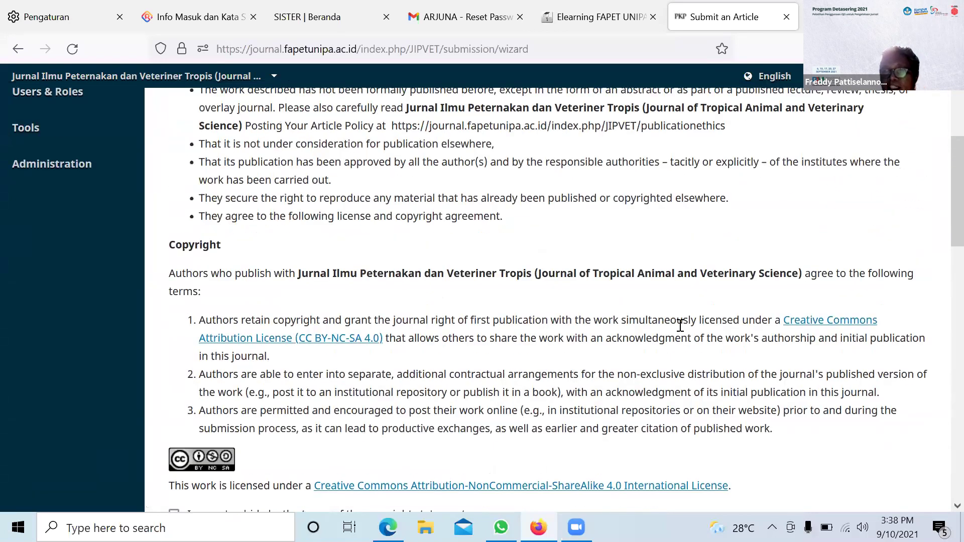
scroll(680, 323, up, 4)
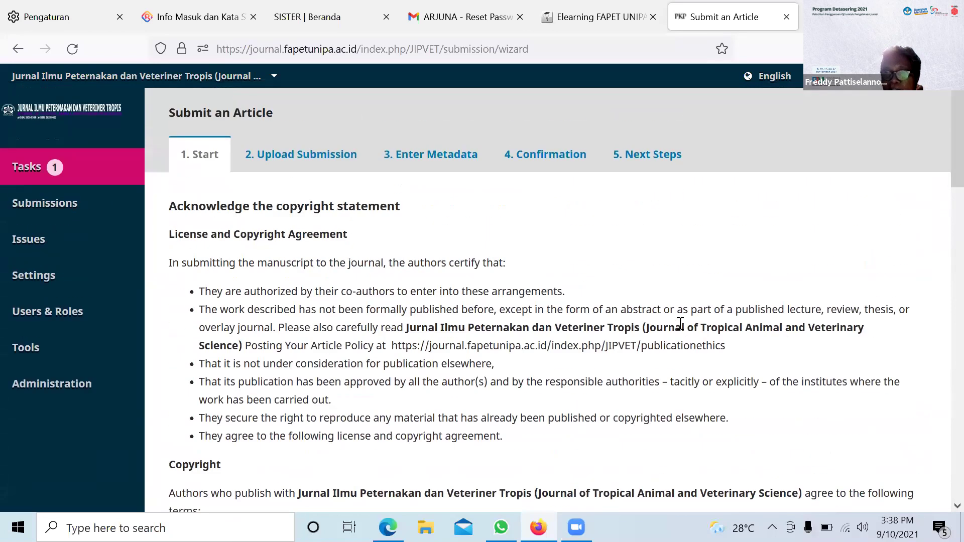
scroll(678, 314, down, 9)
scroll(191, 196, down, 2)
click(173, 186)
Re-confirm all submission requirements and save step 1 to reach Upload Submission
scroll(174, 186, down, 4)
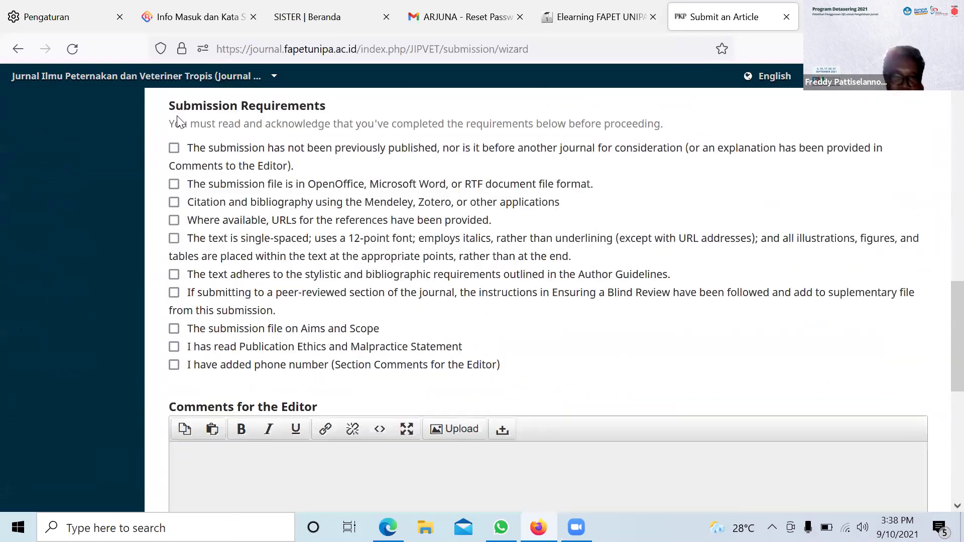
click(176, 120)
drag(177, 122, 178, 191)
click(174, 156)
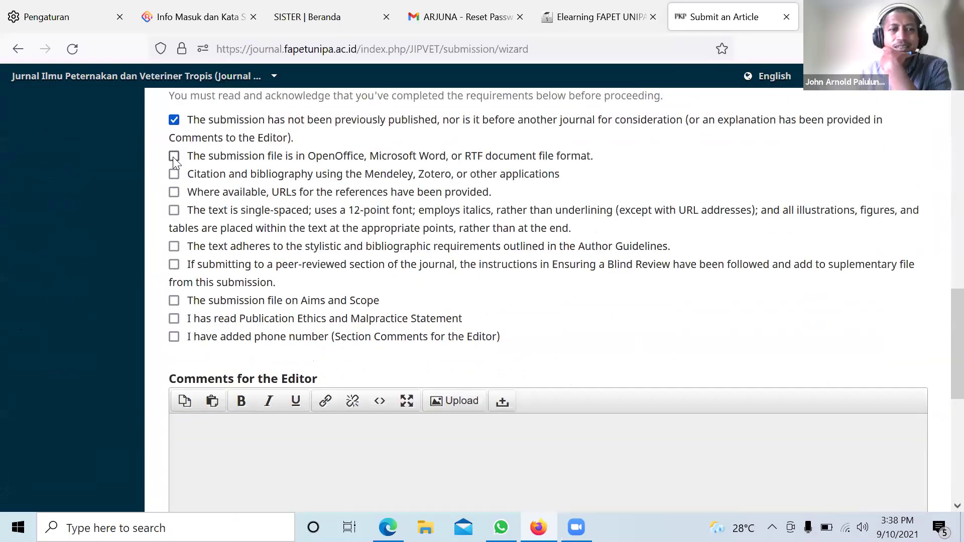
drag(173, 192, 169, 227)
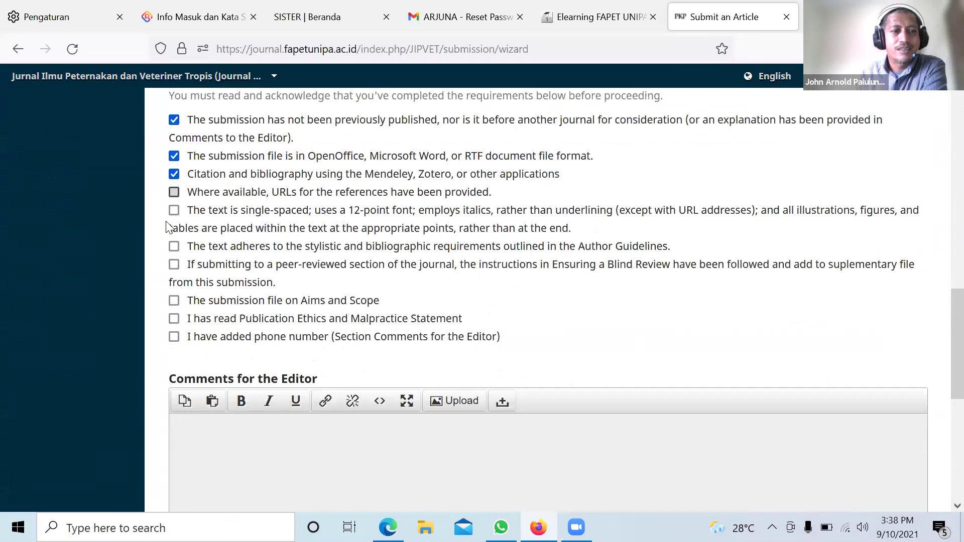
click(173, 210)
click(174, 246)
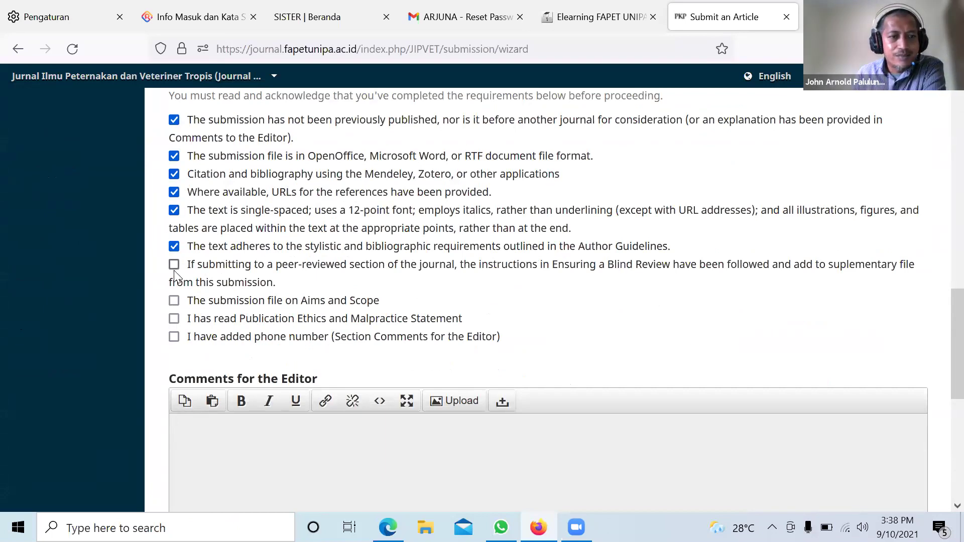
click(174, 319)
click(173, 336)
scroll(359, 279, down, 7)
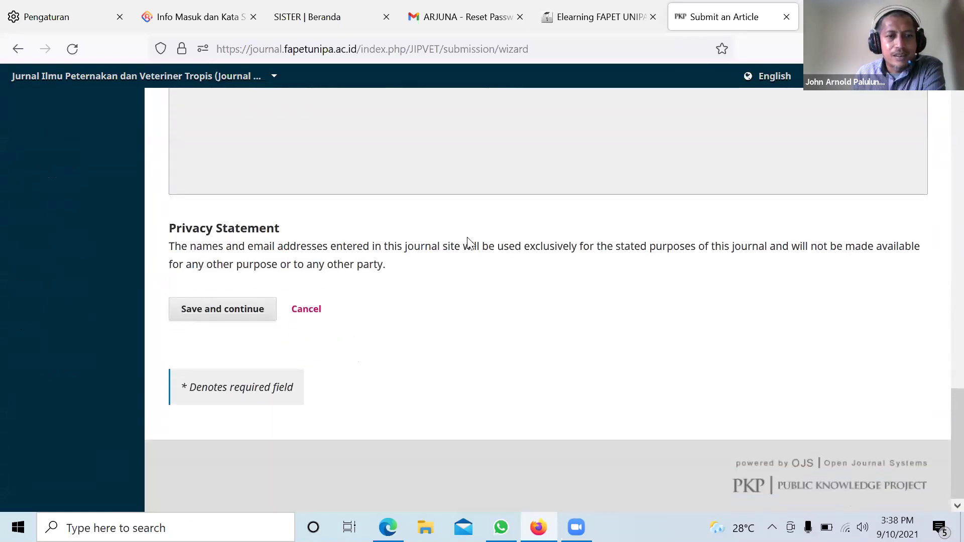
click(215, 315)
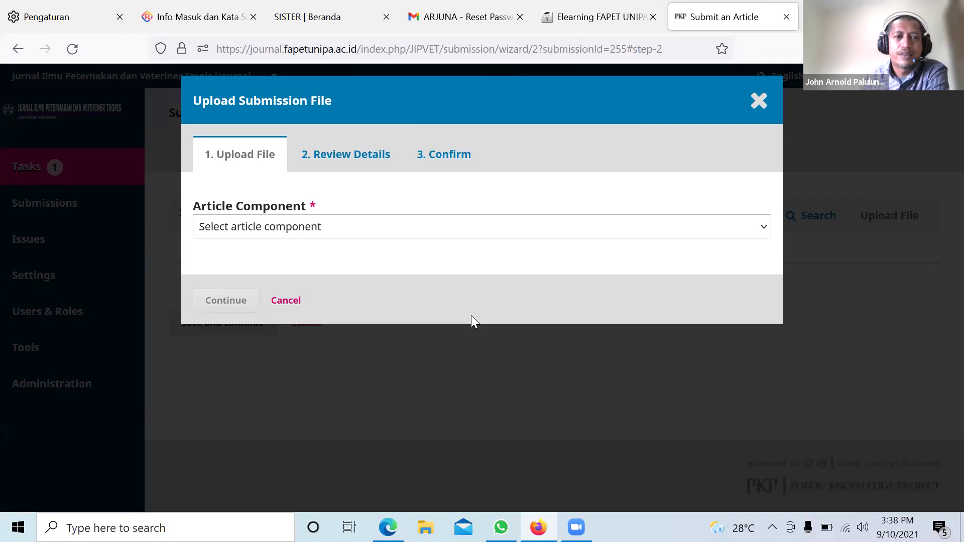
Choose Article Text as the uploaded file's Article Component
click(480, 231)
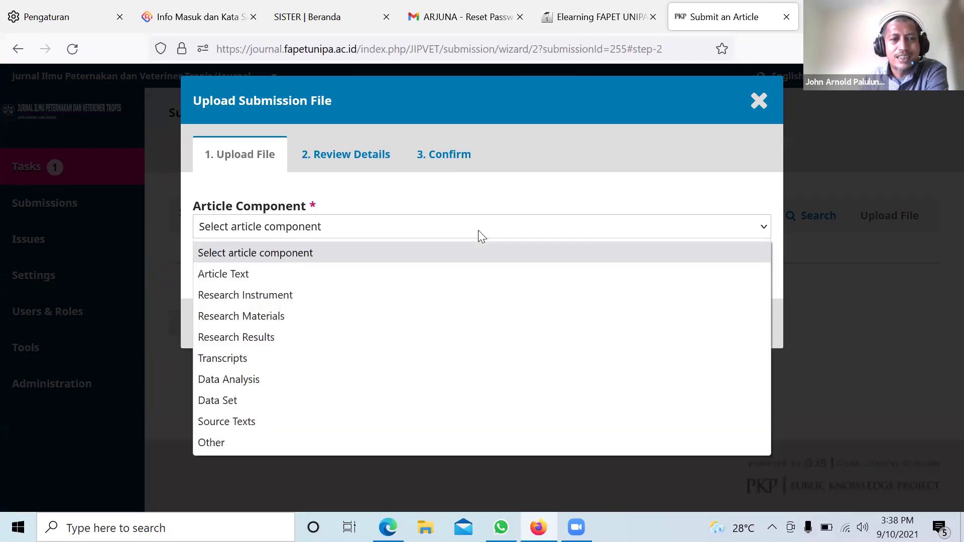
click(451, 275)
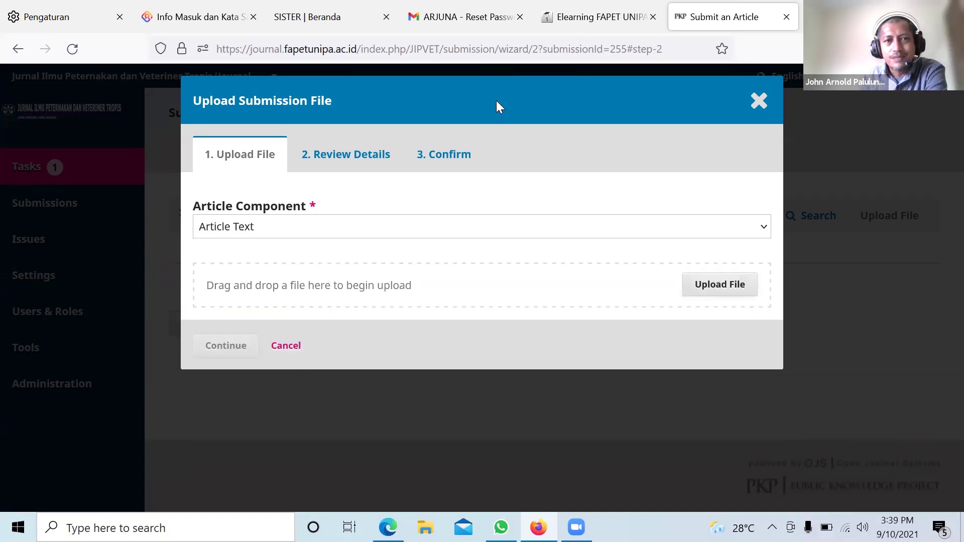
Upload jadwal ngajar.docx from the Documents folder
click(708, 286)
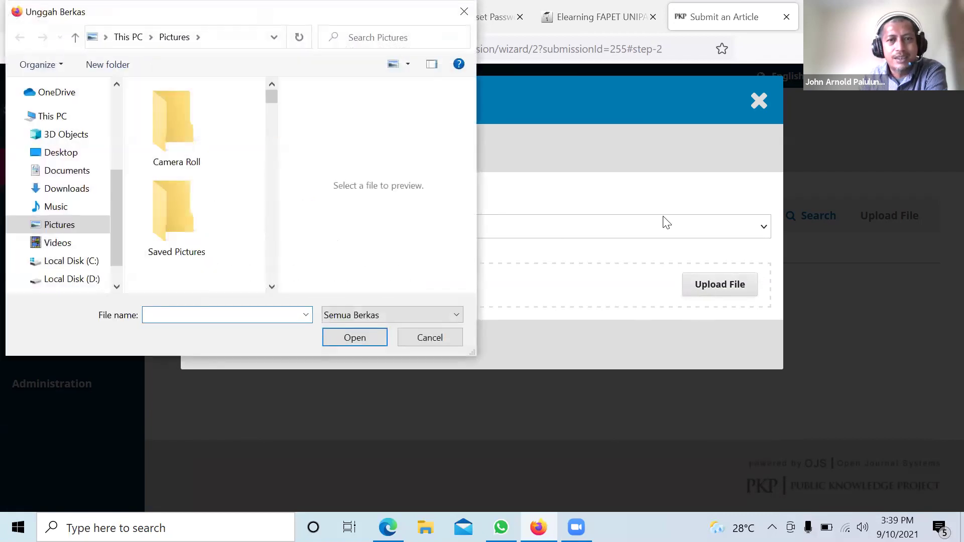
drag(275, 107, 277, 120)
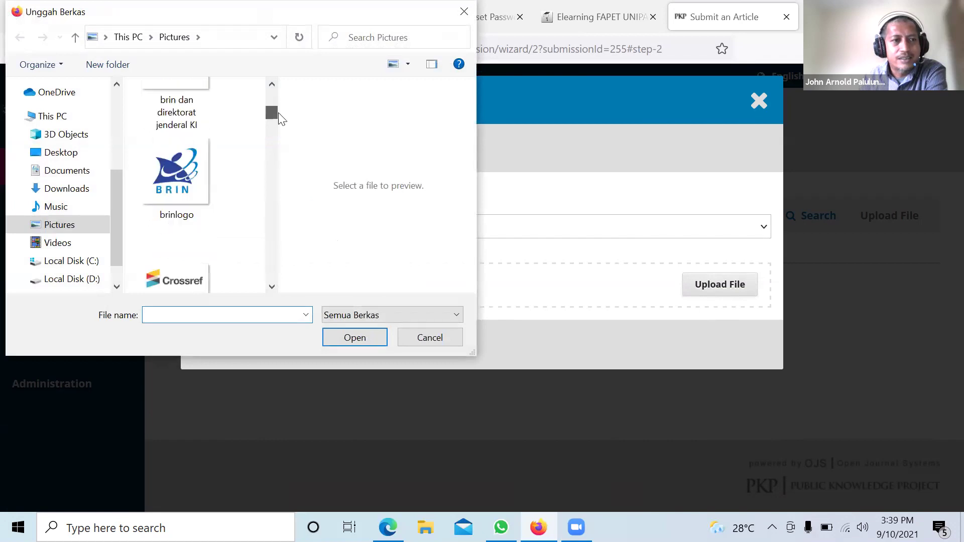
click(88, 171)
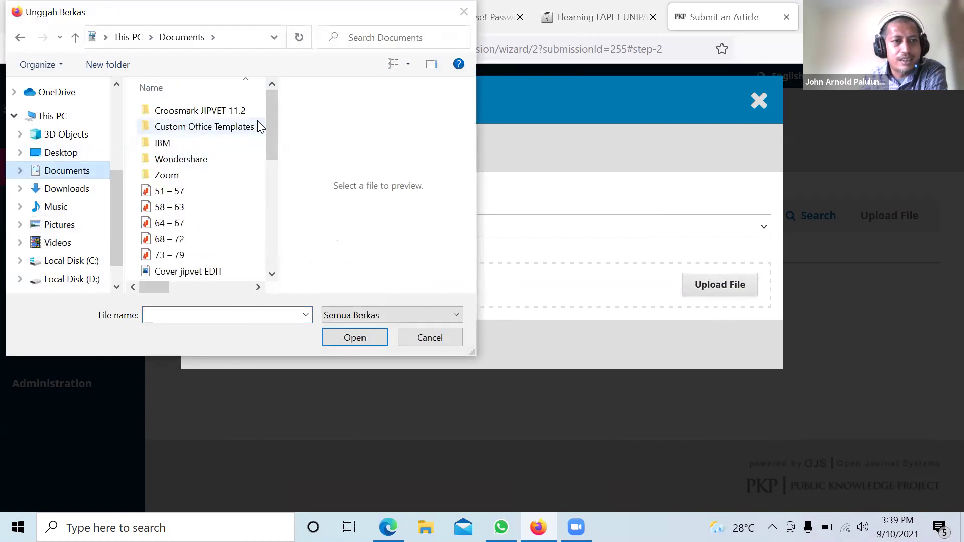
drag(270, 124, 266, 171)
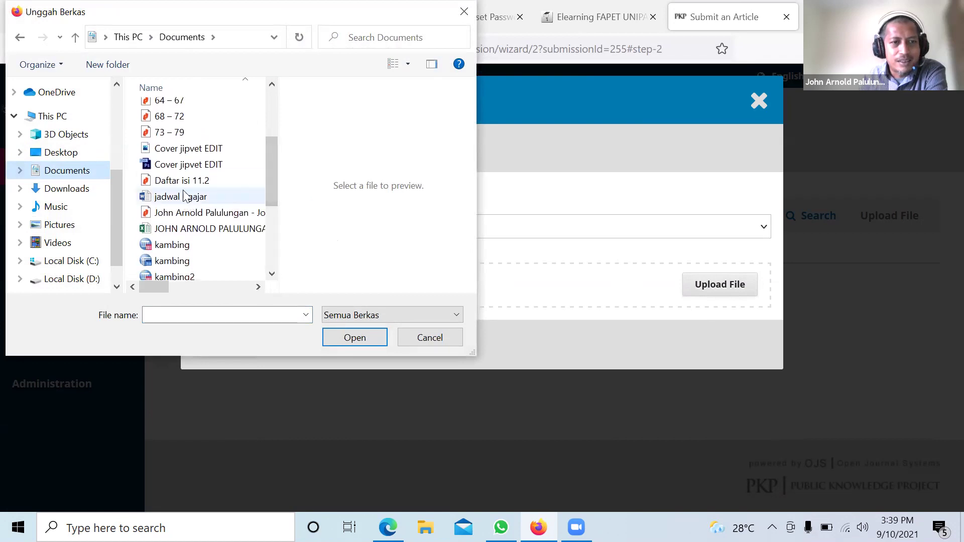
click(191, 197)
click(350, 337)
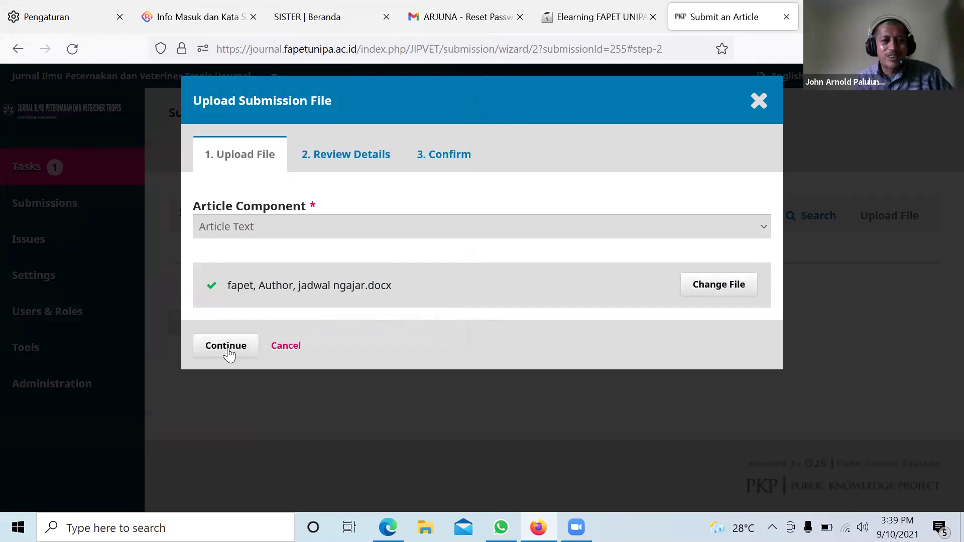
Continue through the file details and confirmation to finish adding the file
click(230, 347)
click(240, 284)
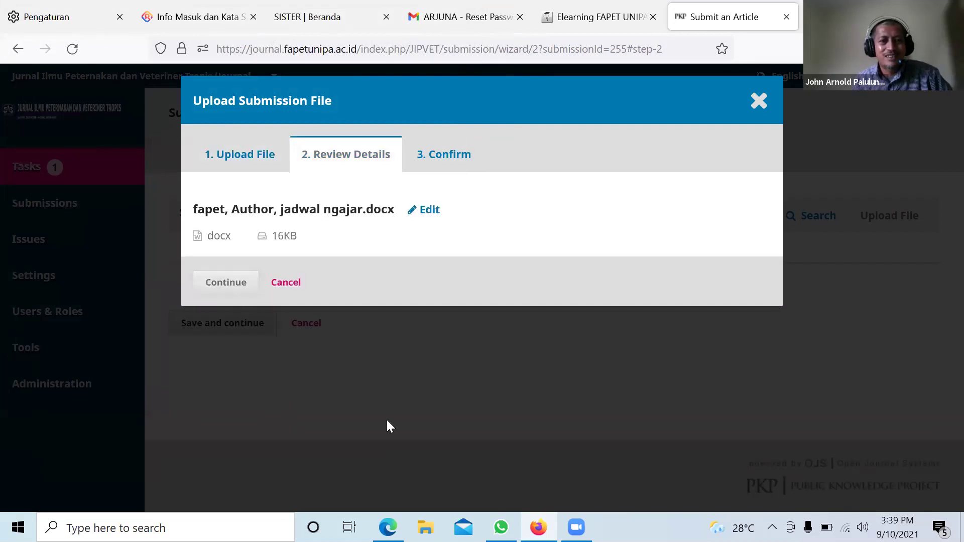
click(218, 339)
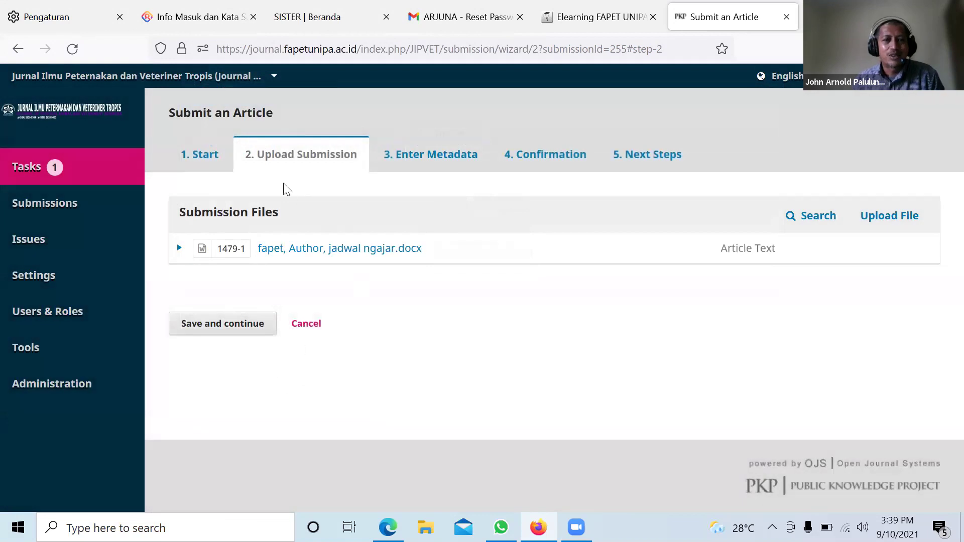
Save the submission files and advance to the Enter Metadata step
click(221, 326)
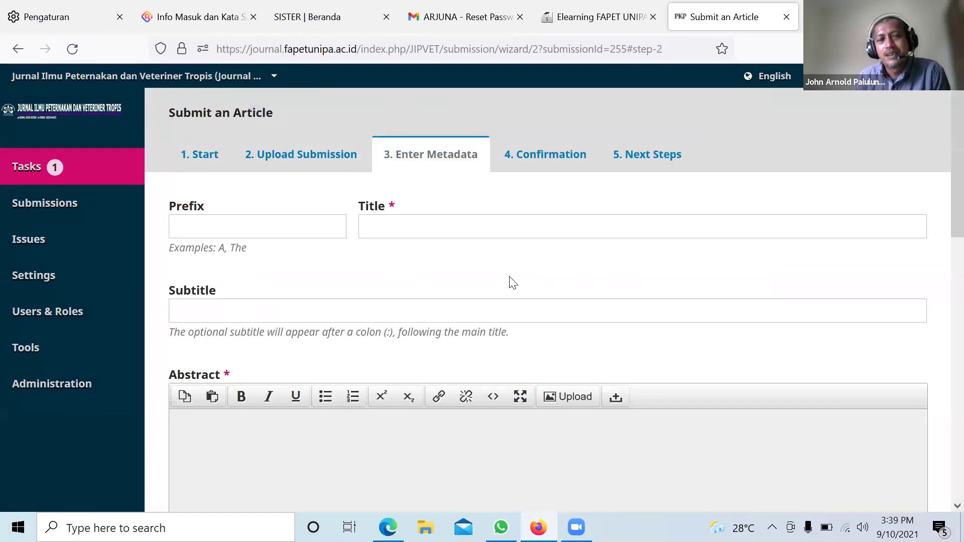
click(453, 230)
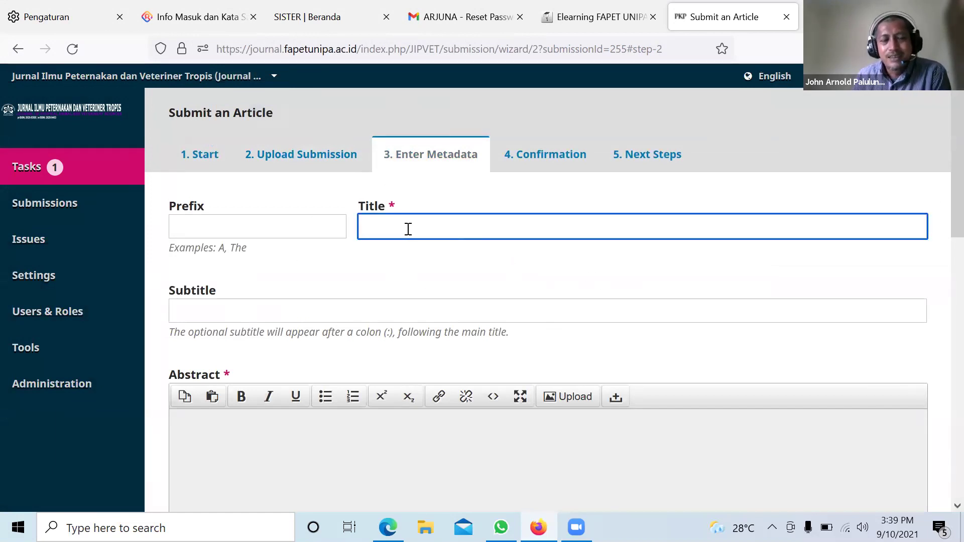
click(380, 225)
click(480, 227)
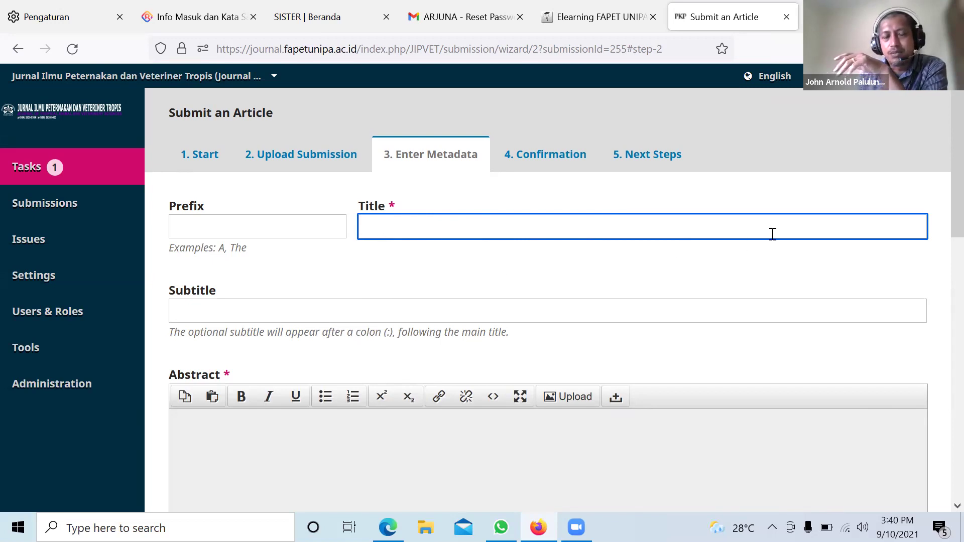
Fill the Title with 'Identifikasi Cacing Nematoda pada Saluran Pencernaan Babi di Makassar' from autofill
click(399, 232)
click(399, 231)
click(399, 231)
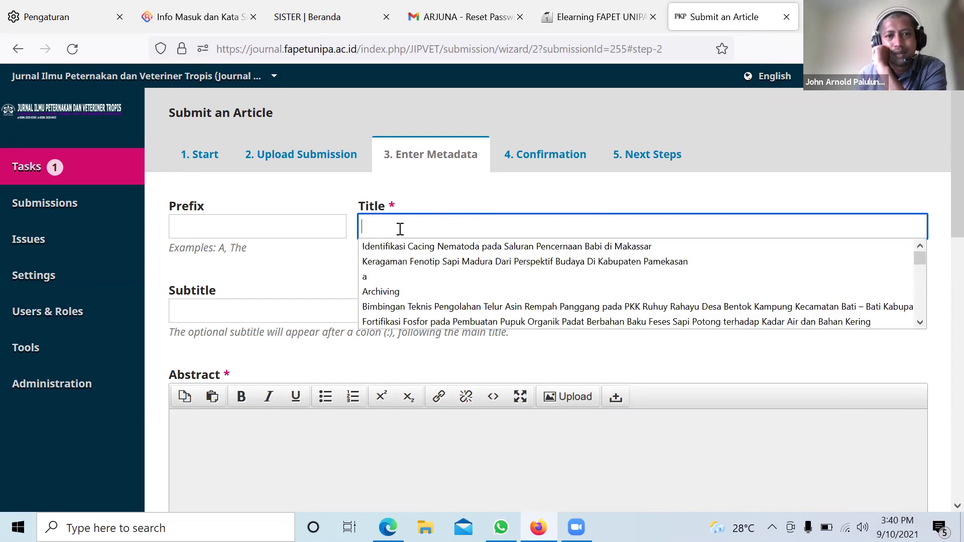
click(399, 247)
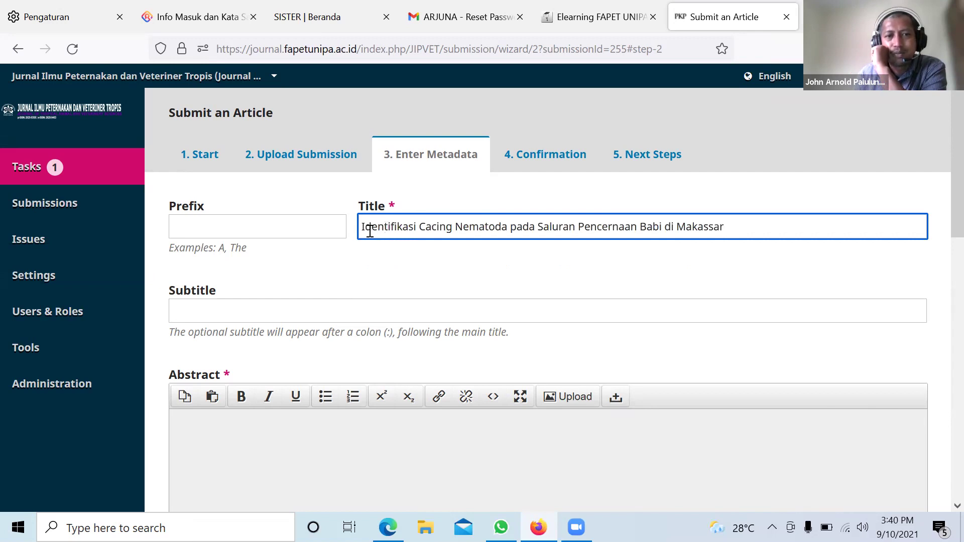
click(370, 231)
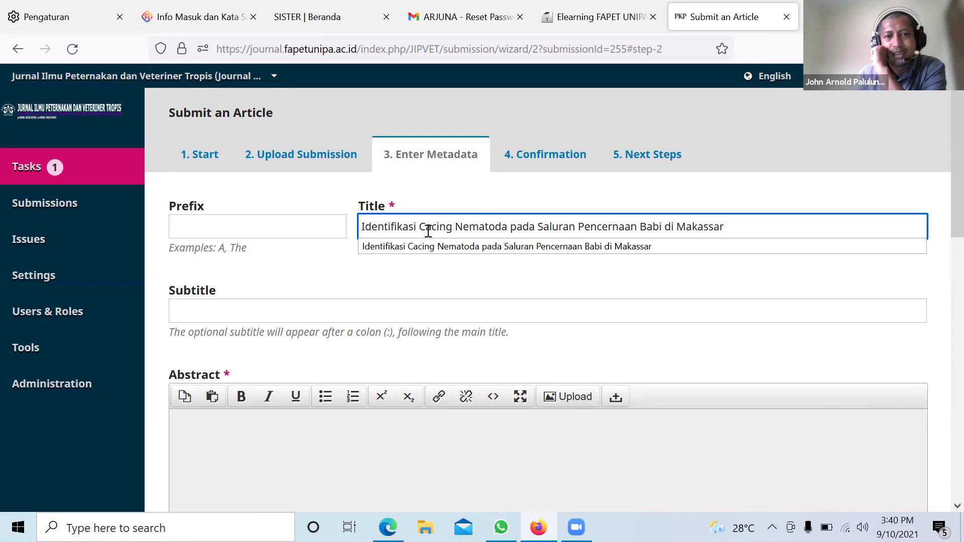
click(724, 229)
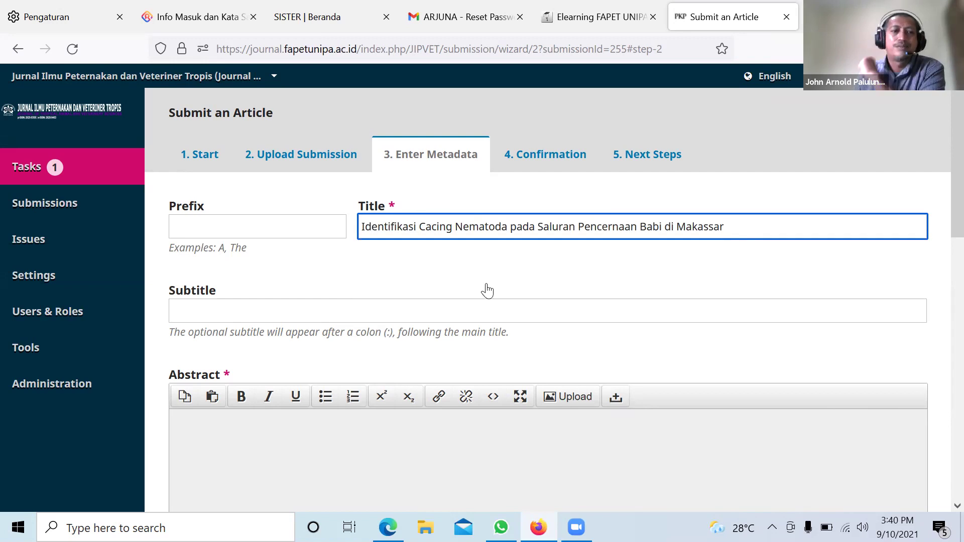
scroll(486, 289, down, 2)
scroll(486, 269, down, 2)
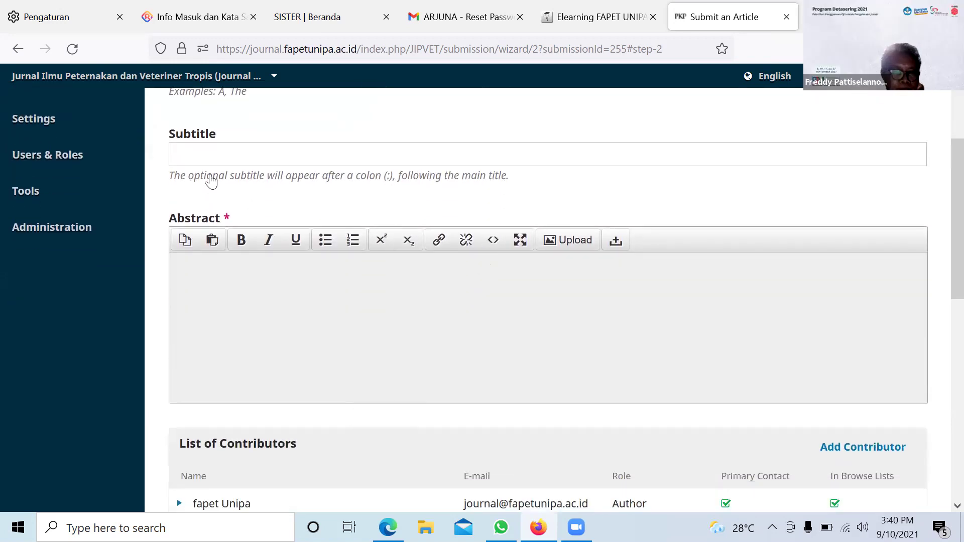
click(219, 157)
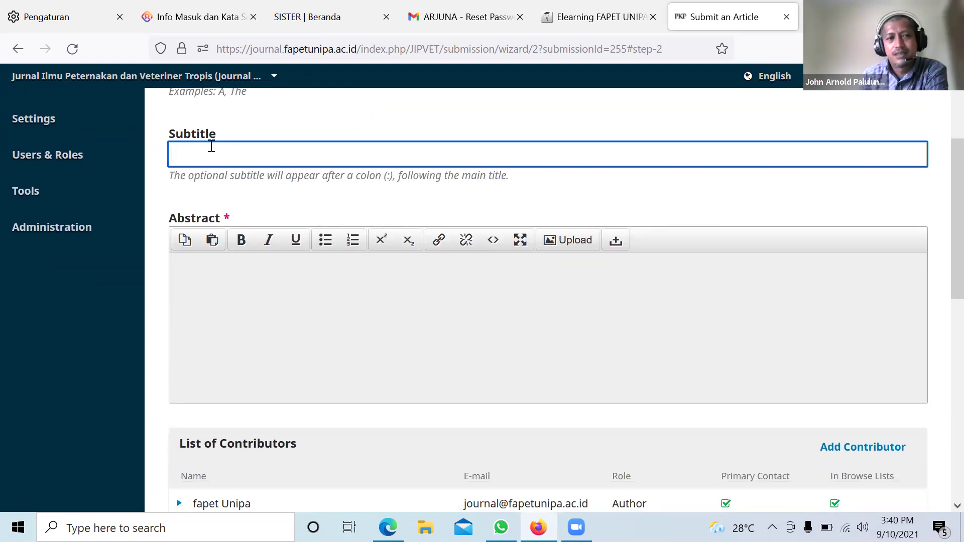
scroll(334, 191, up, 1)
scroll(336, 193, down, 3)
click(244, 196)
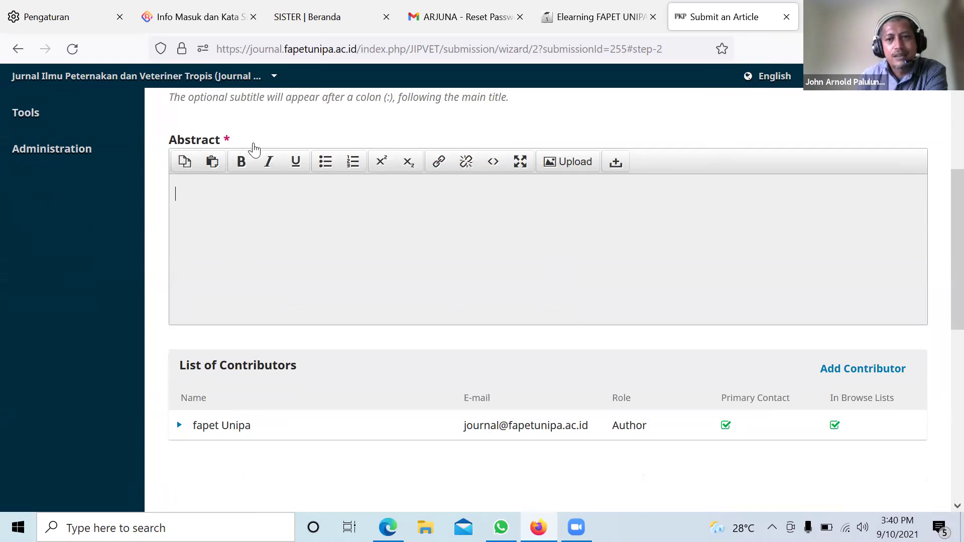
scroll(283, 184, up, 3)
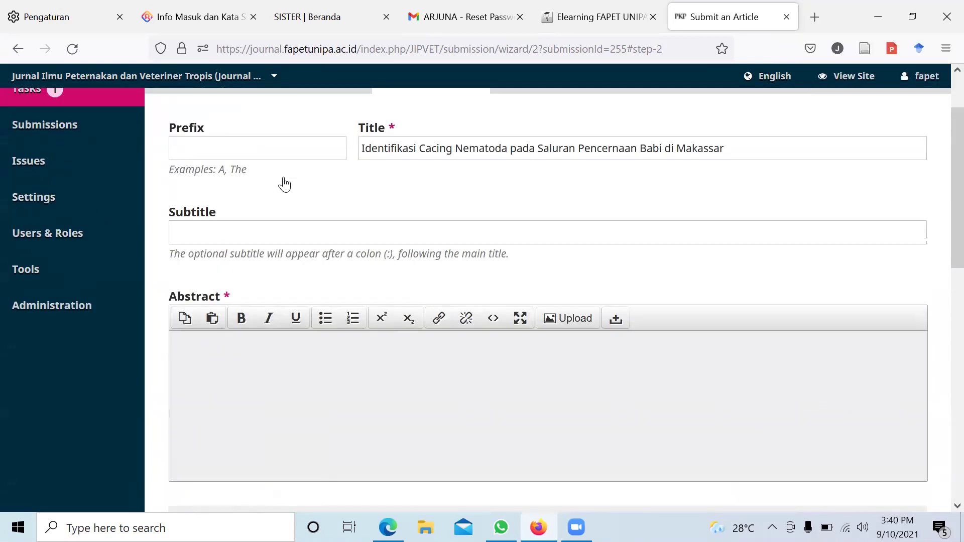
scroll(282, 182, down, 5)
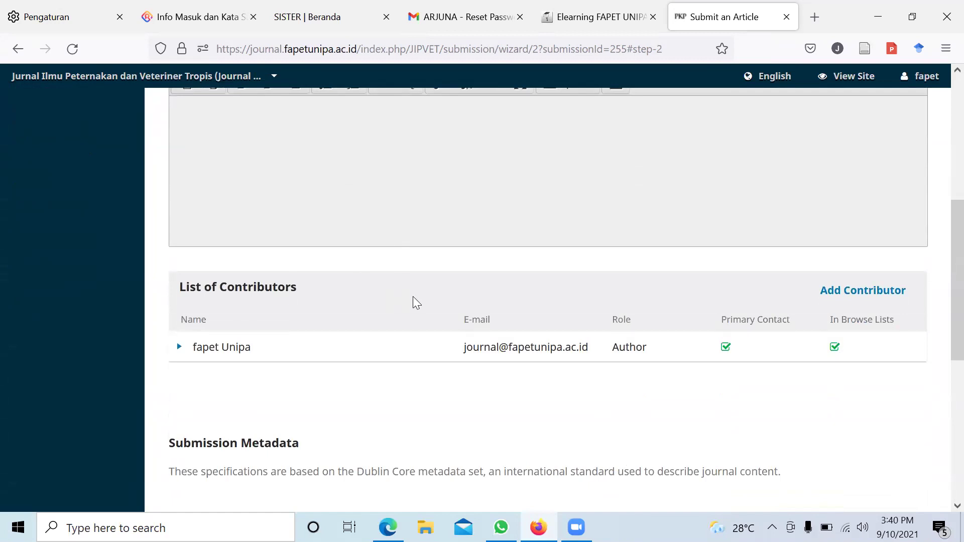
scroll(258, 286, down, 2)
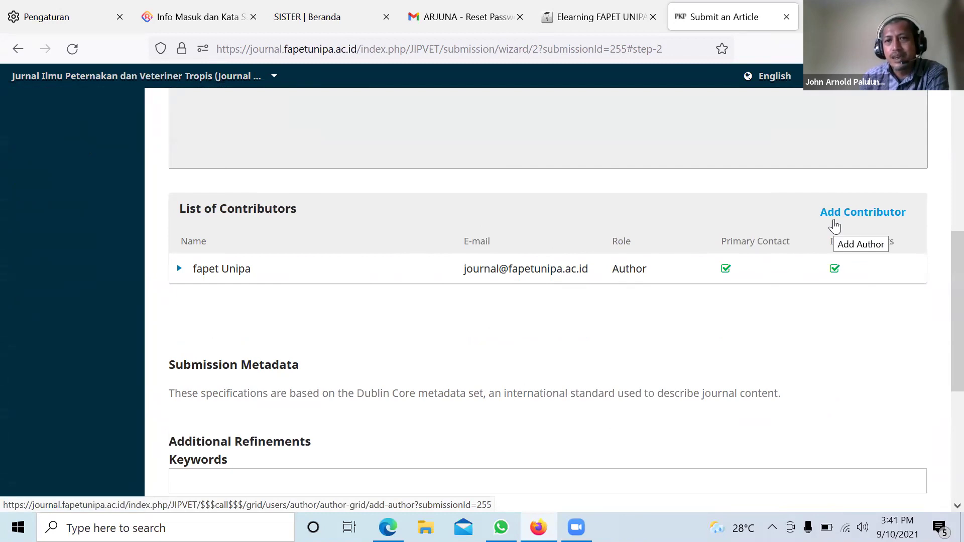
click(865, 219)
click(211, 164)
scroll(355, 228, down, 2)
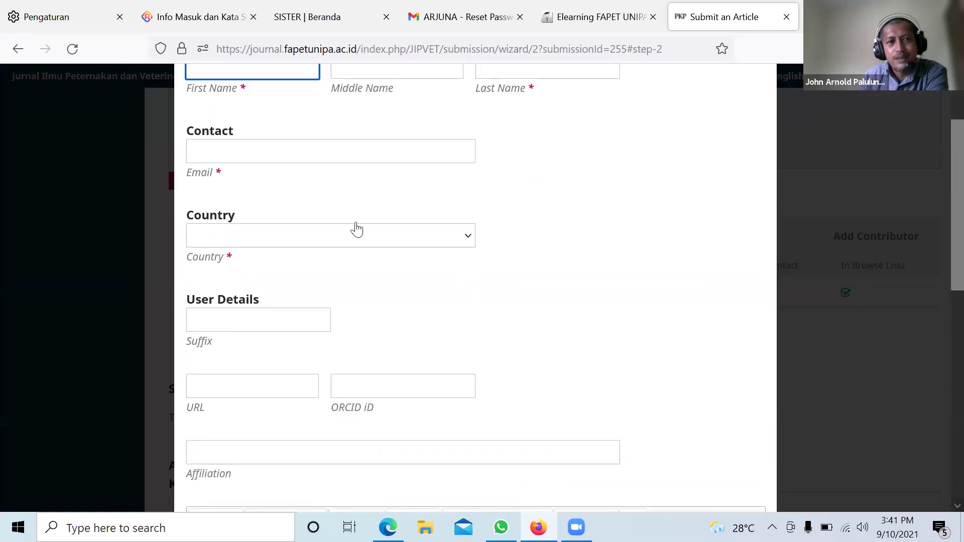
scroll(355, 228, up, 2)
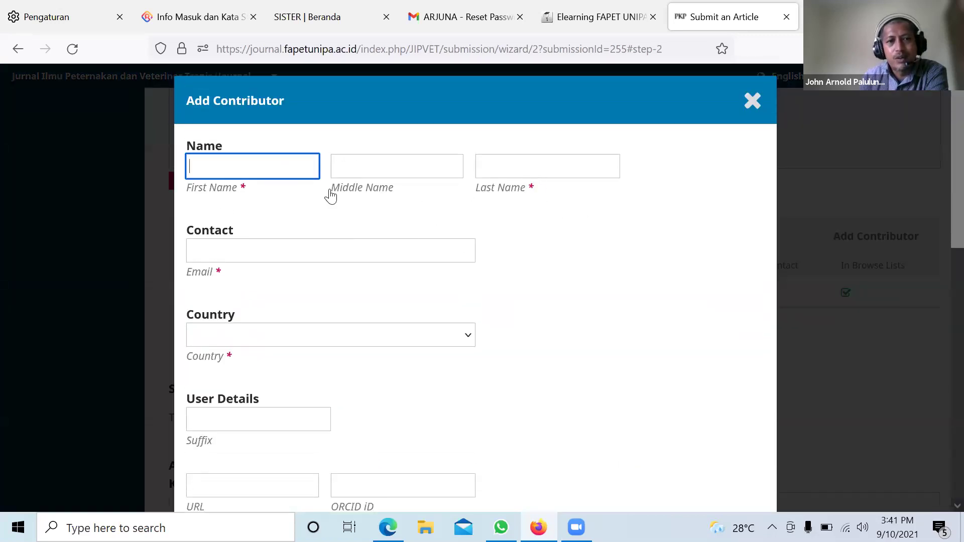
click(239, 161)
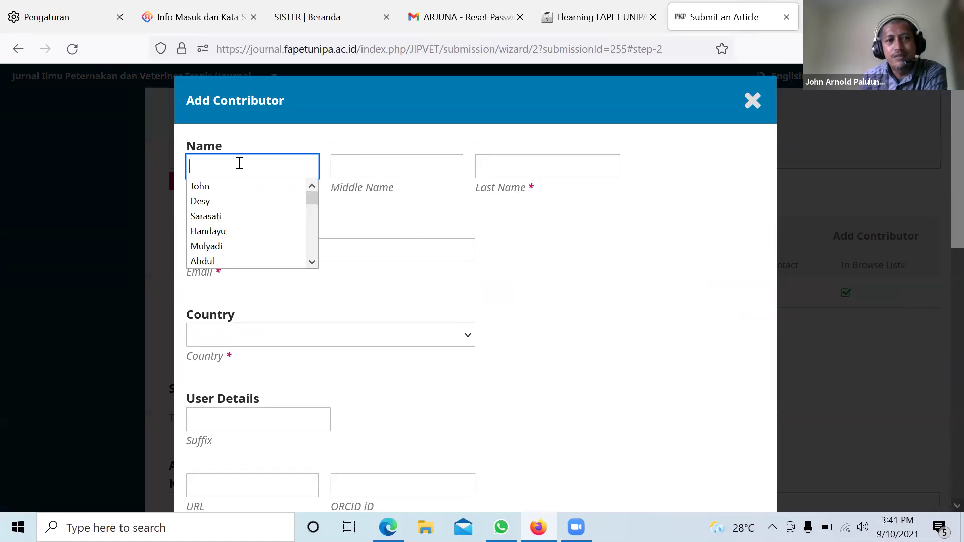
click(513, 168)
click(305, 273)
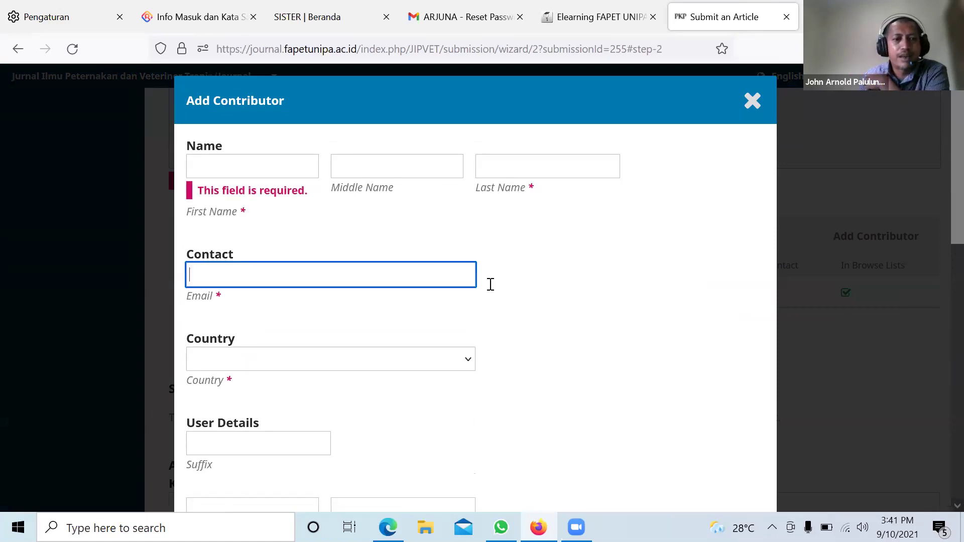
scroll(363, 260, down, 2)
click(362, 259)
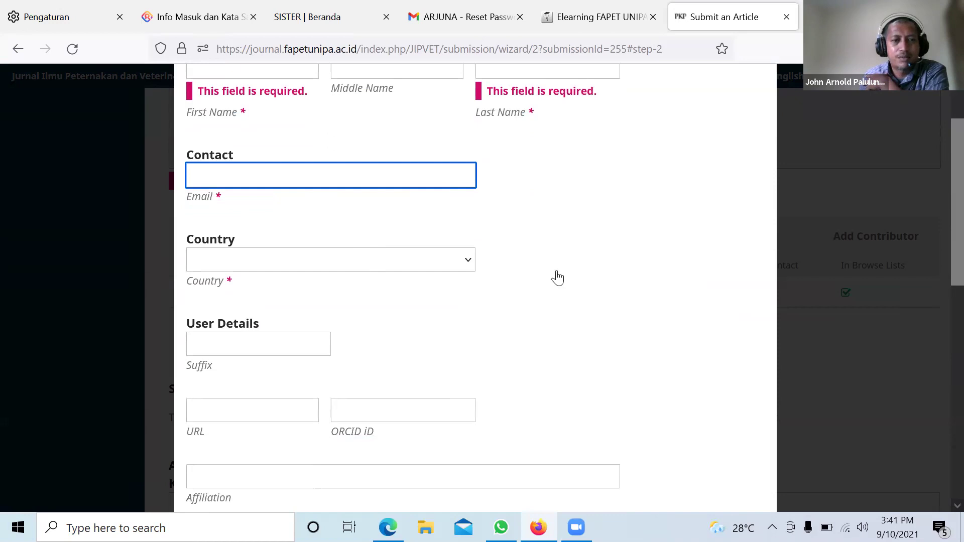
scroll(585, 275, down, 3)
scroll(425, 261, down, 4)
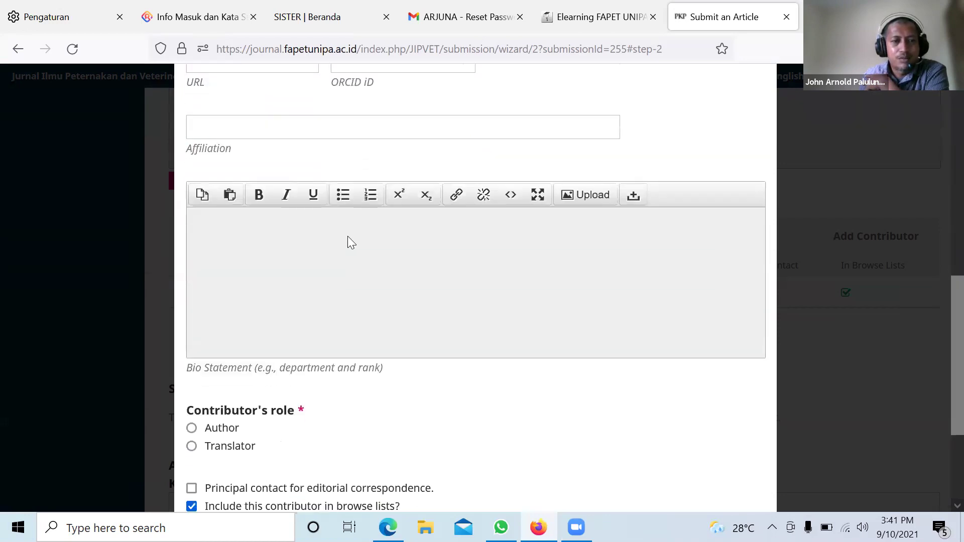
click(266, 131)
scroll(502, 321, down, 2)
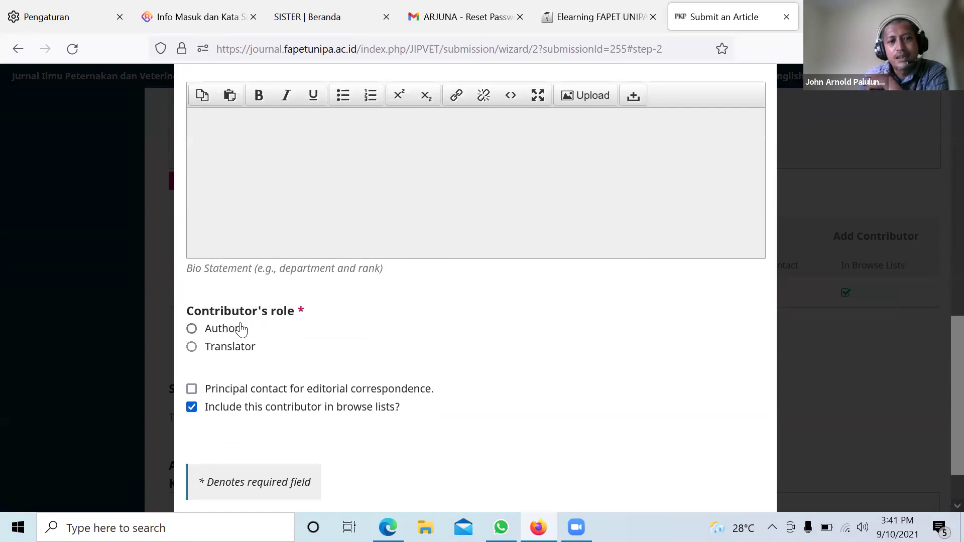
scroll(361, 335, down, 1)
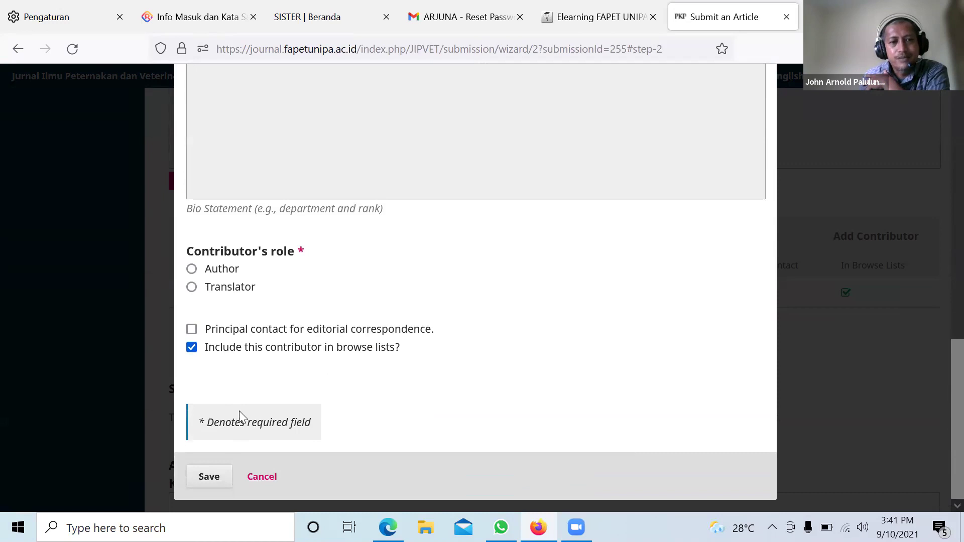
click(262, 476)
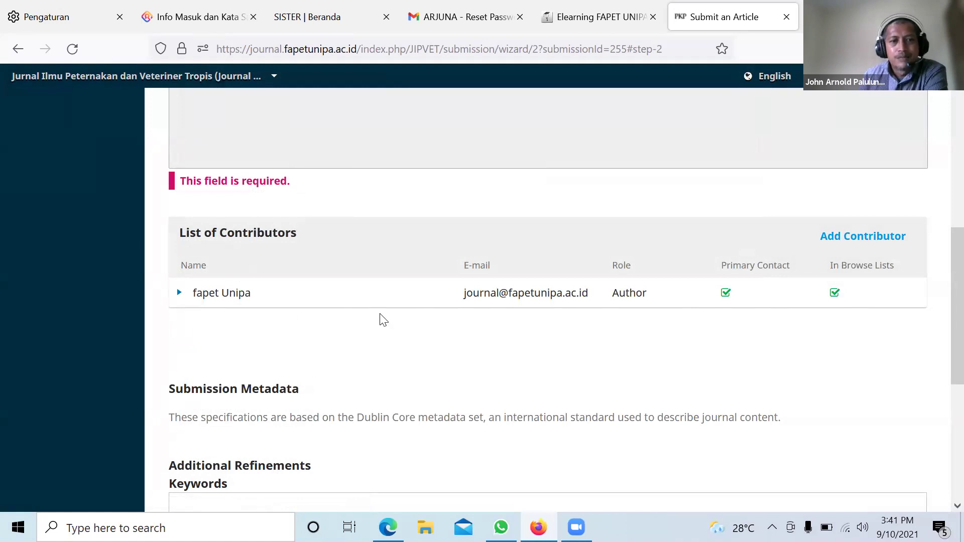
Leave Keywords and References blank and try saving, triggering the abstract-required error
scroll(382, 317, down, 2)
scroll(380, 317, down, 3)
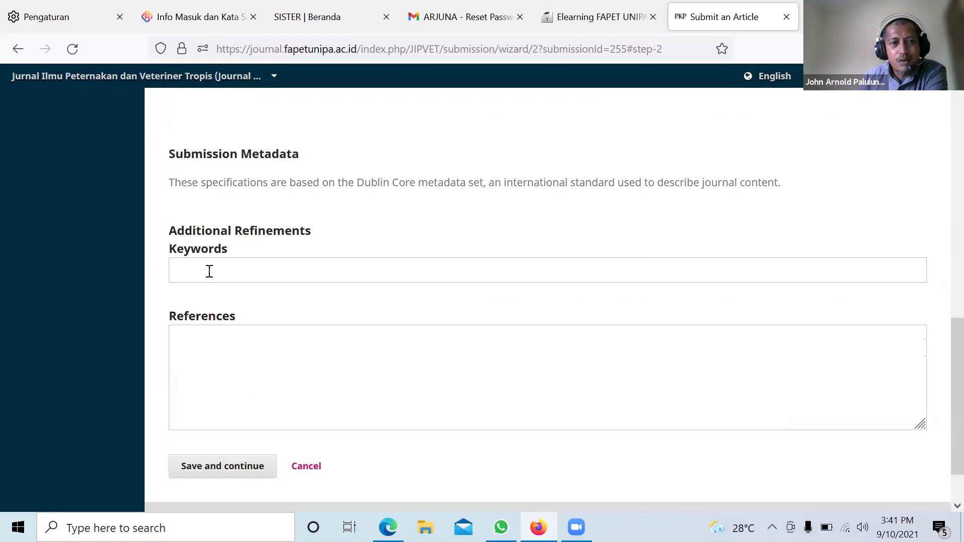
click(208, 272)
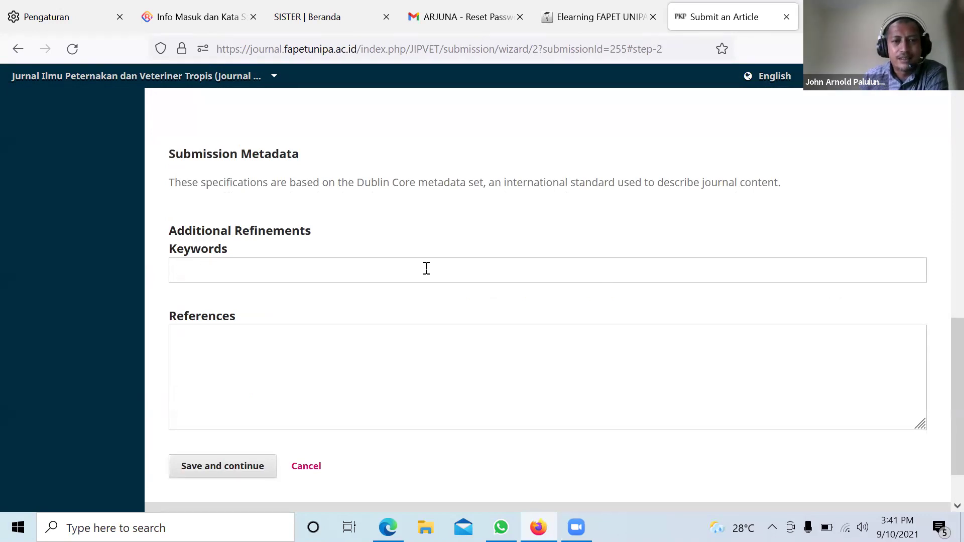
click(286, 341)
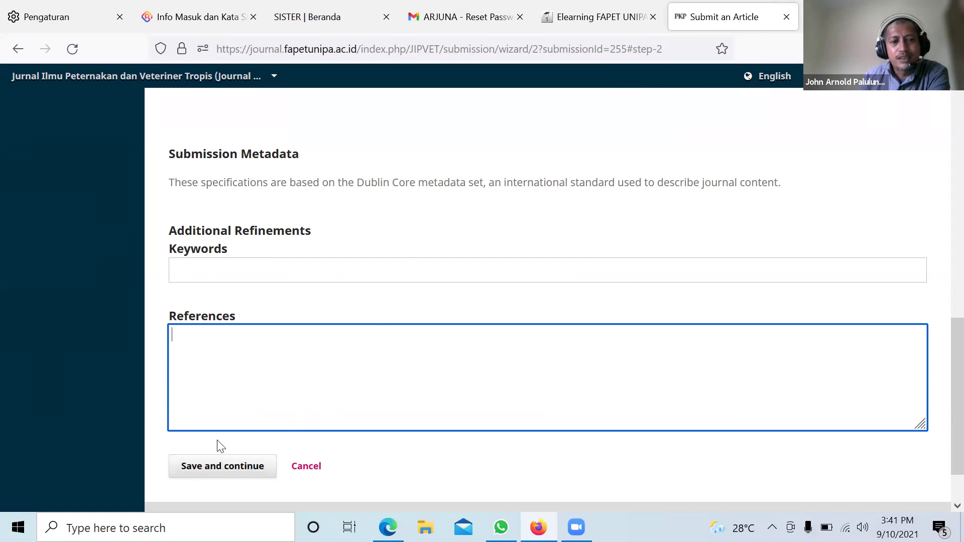
click(222, 465)
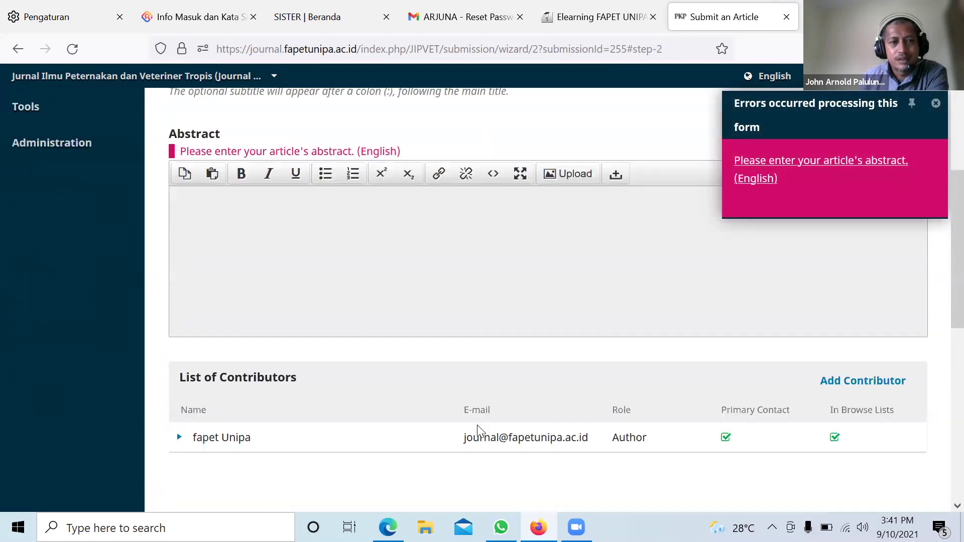
Enter 'test' as the article's abstract
scroll(474, 420, down, 2)
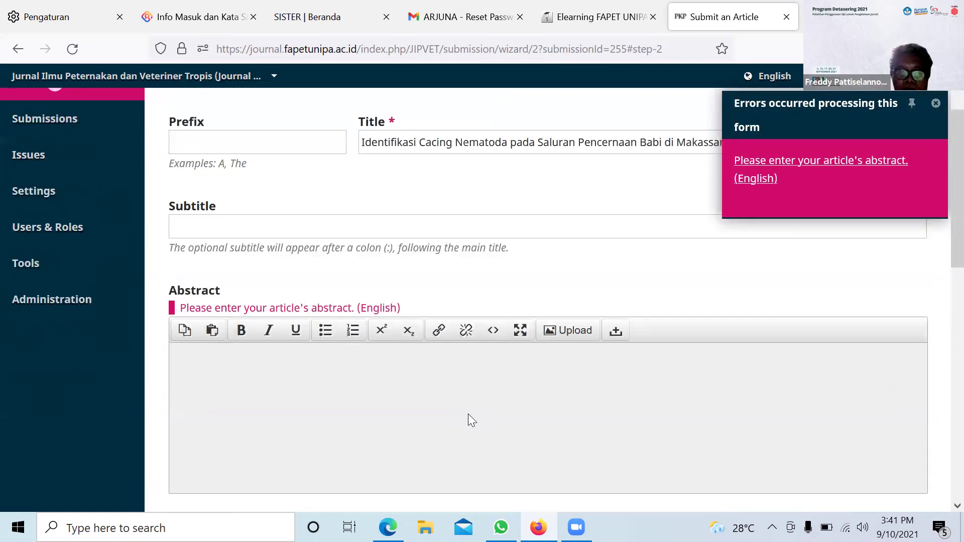
click(391, 228)
click(348, 383)
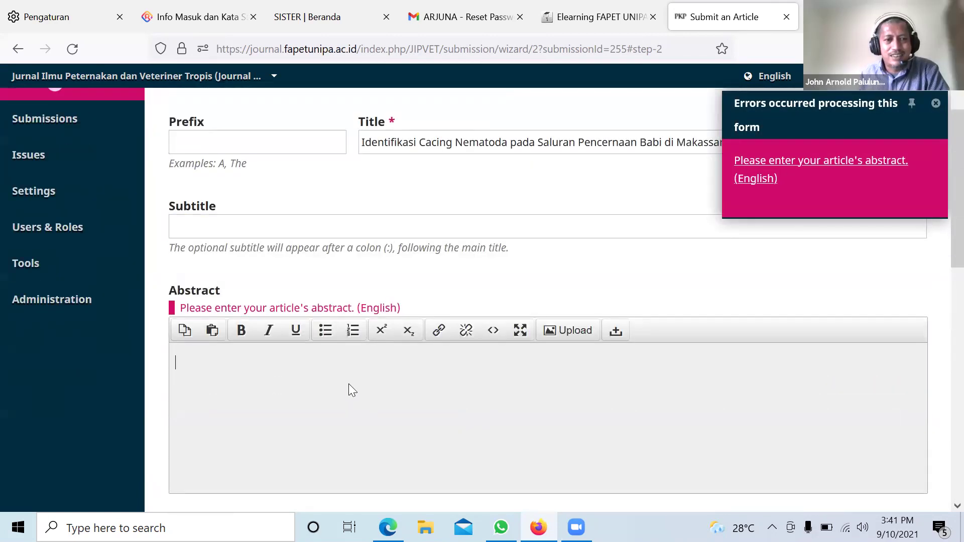
text(test)
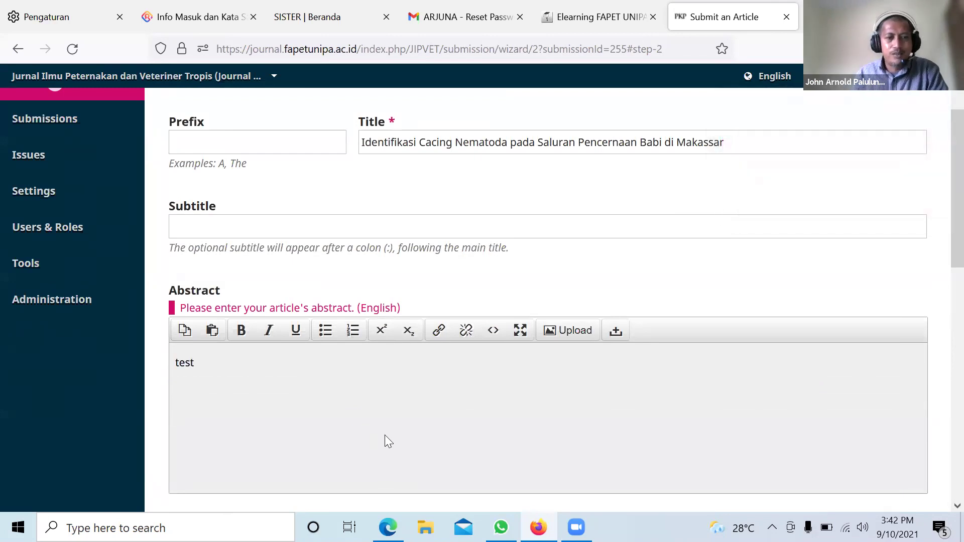
scroll(386, 427, down, 5)
scroll(389, 423, down, 4)
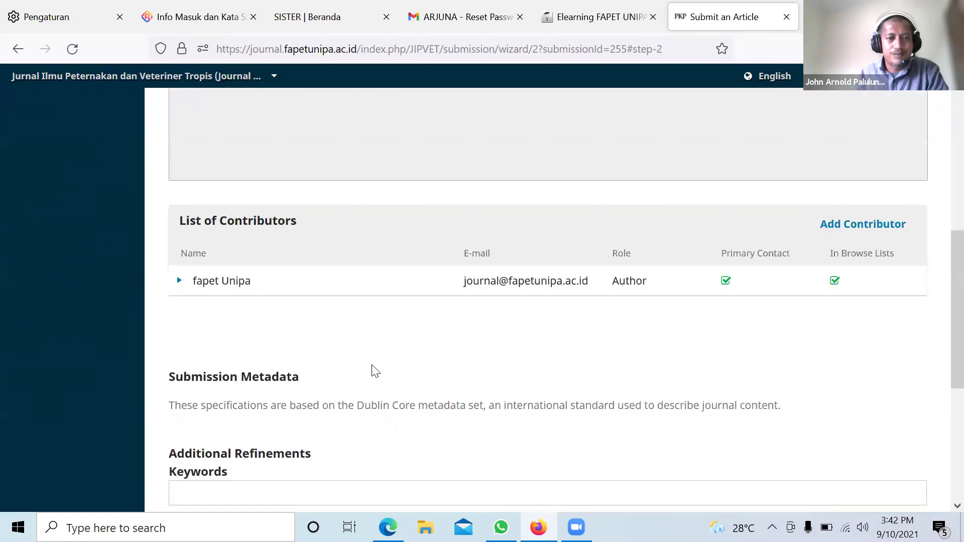
scroll(347, 342, down, 3)
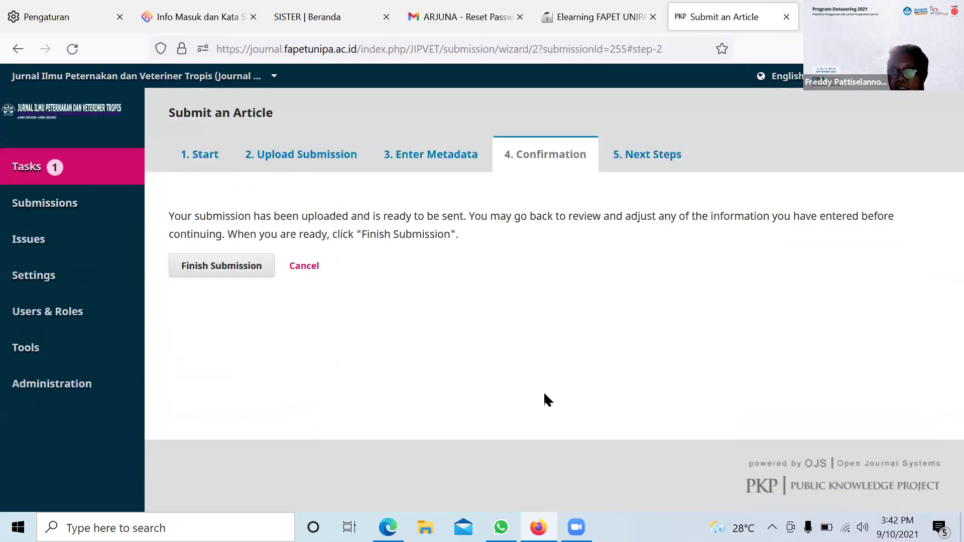
Return to the 3. Enter Metadata step and review the saved title and abstract
click(417, 158)
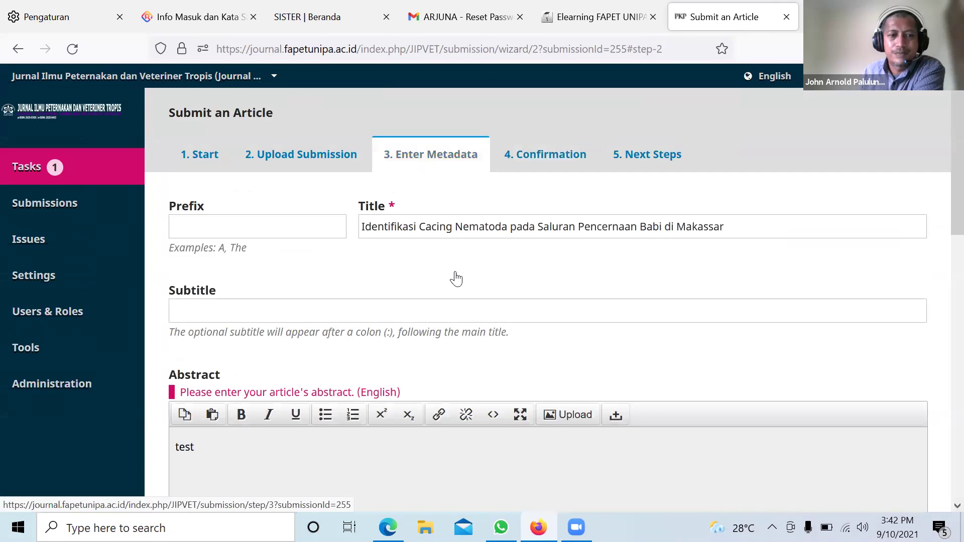
scroll(454, 275, down, 3)
scroll(457, 272, down, 2)
scroll(457, 271, up, 3)
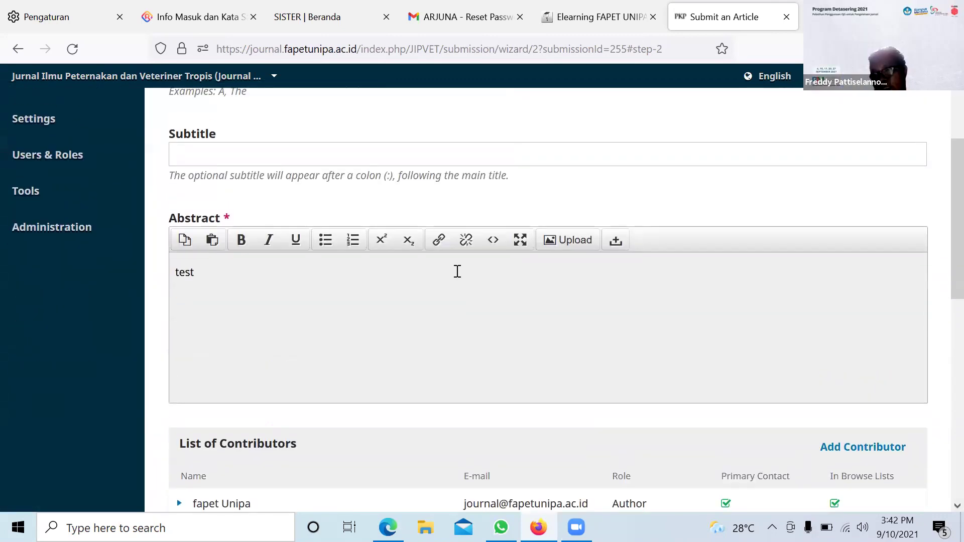
scroll(457, 271, up, 1)
scroll(458, 281, down, 4)
scroll(460, 281, up, 6)
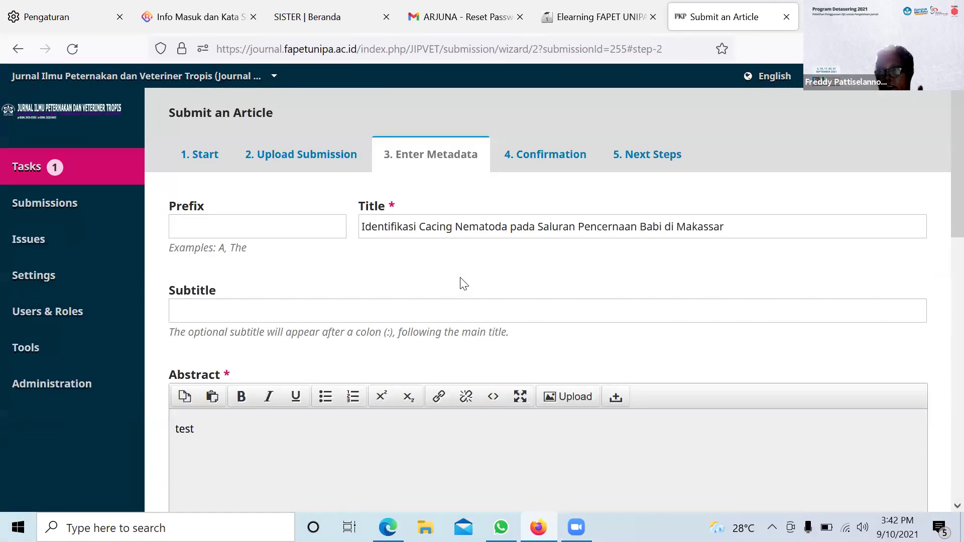
Finish and confirm the submission on the Confirmation step, then view the Submissions queue
click(553, 156)
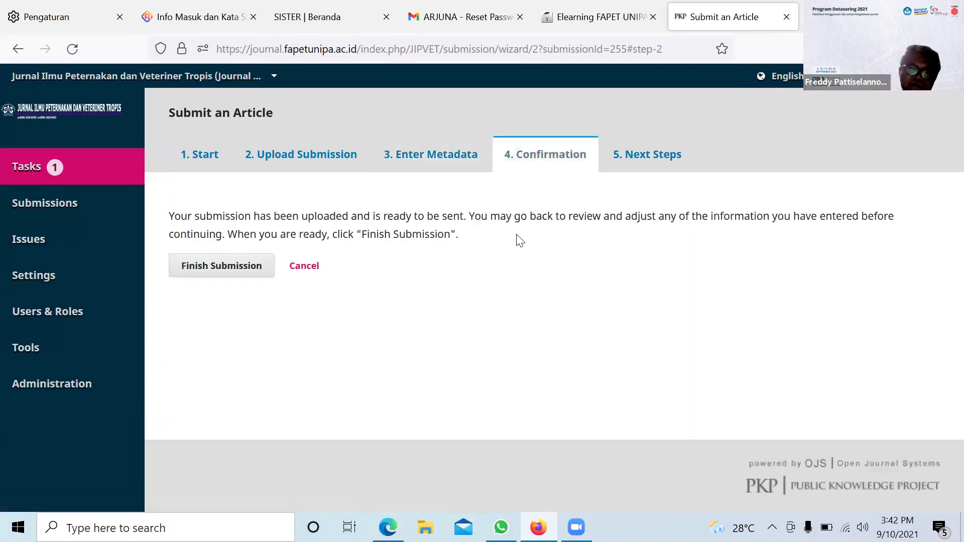
click(212, 271)
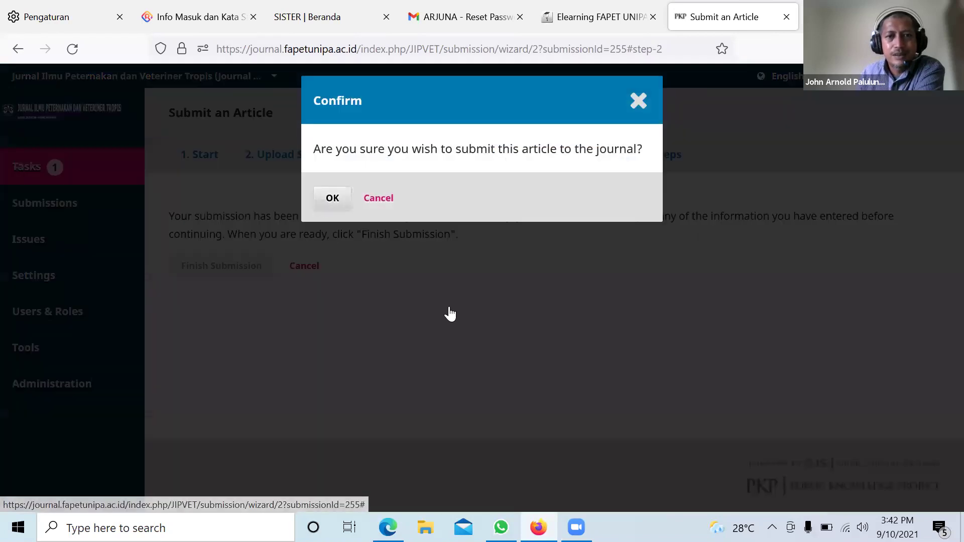
click(333, 199)
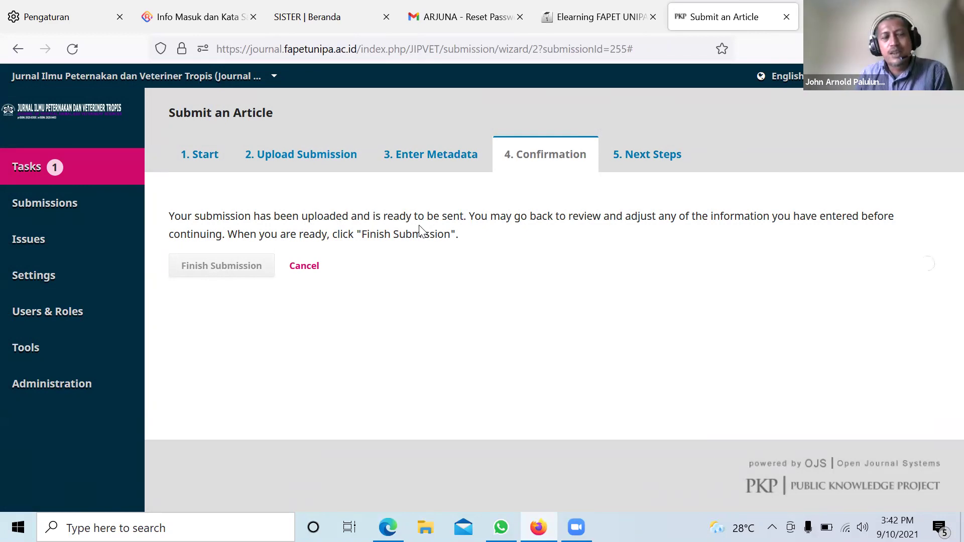
click(86, 200)
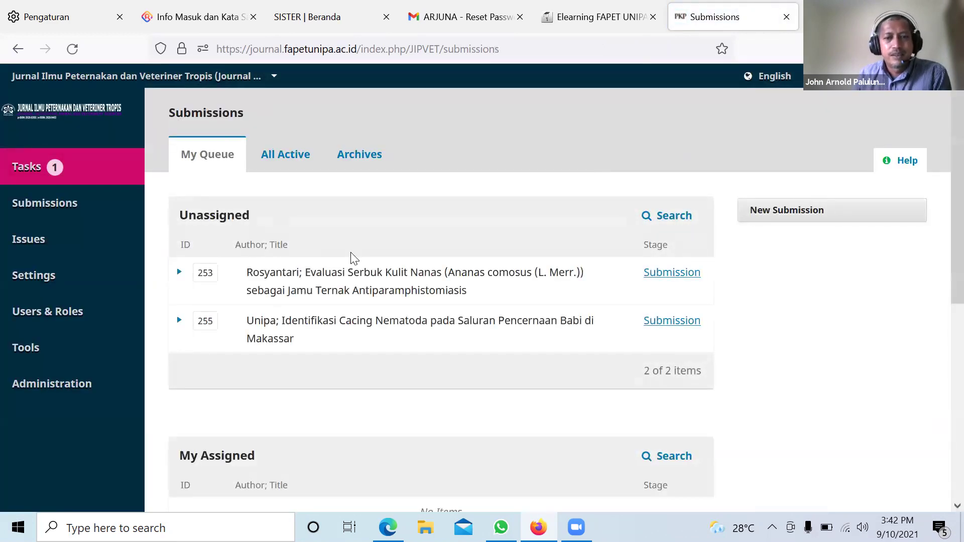
Open submission 255's workflow page and check its Editorial History showing only the file upload
scroll(352, 257, down, 2)
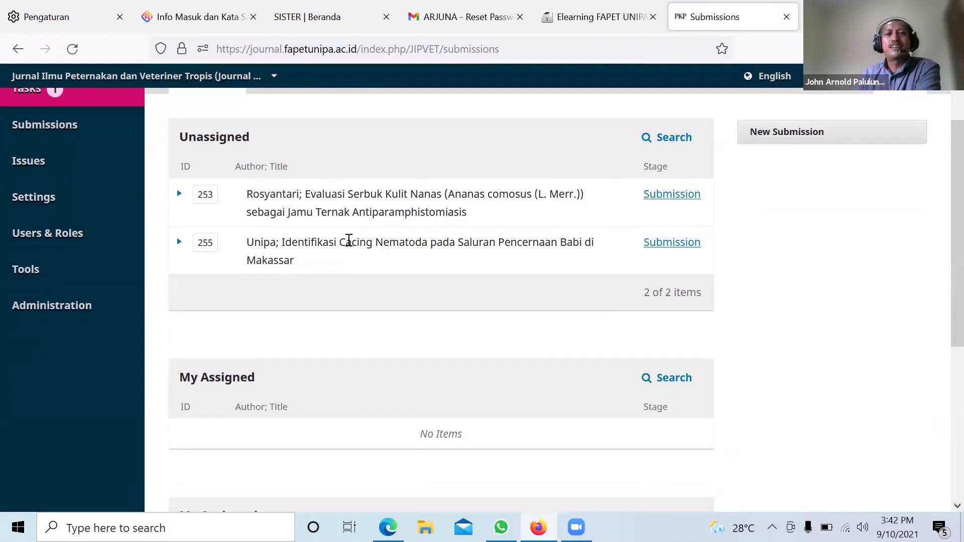
scroll(349, 239, up, 2)
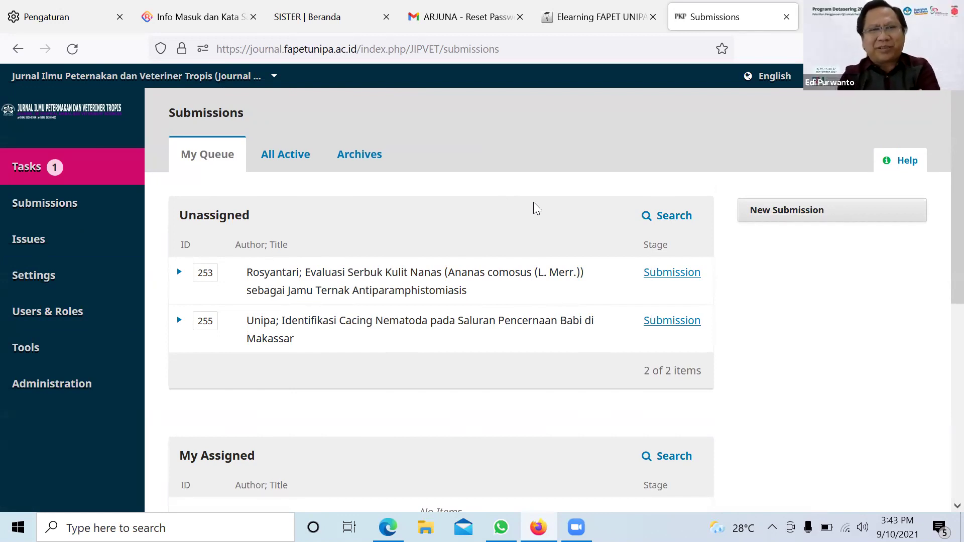
click(686, 272)
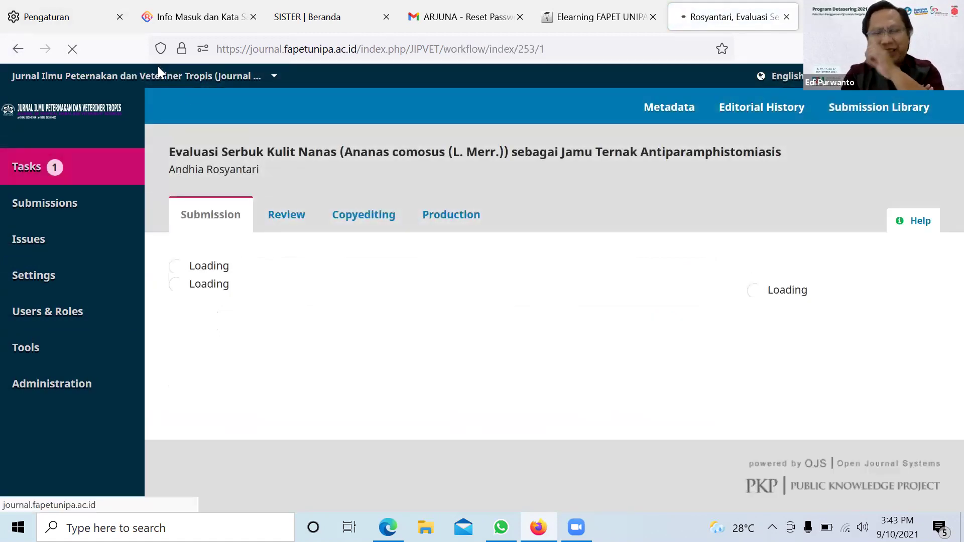
key(alt+Left)
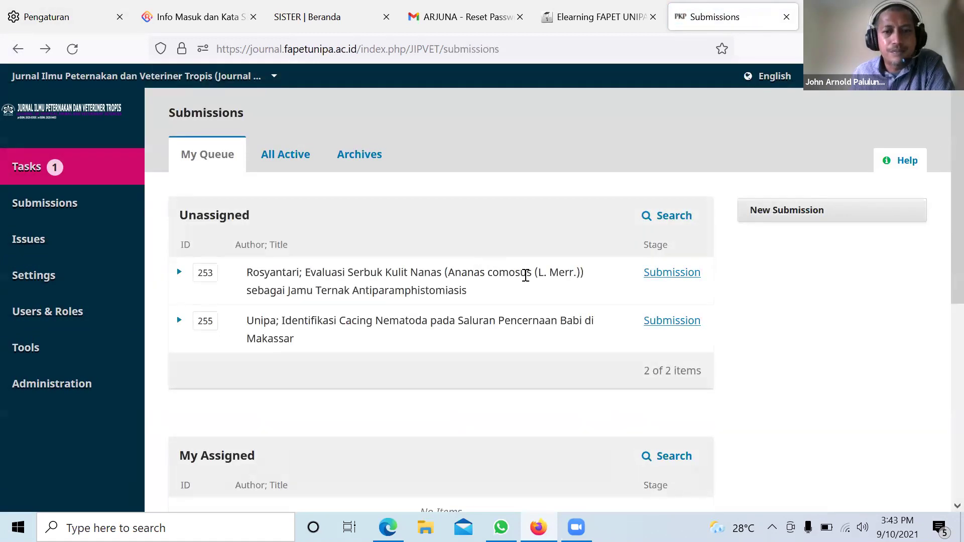
click(672, 321)
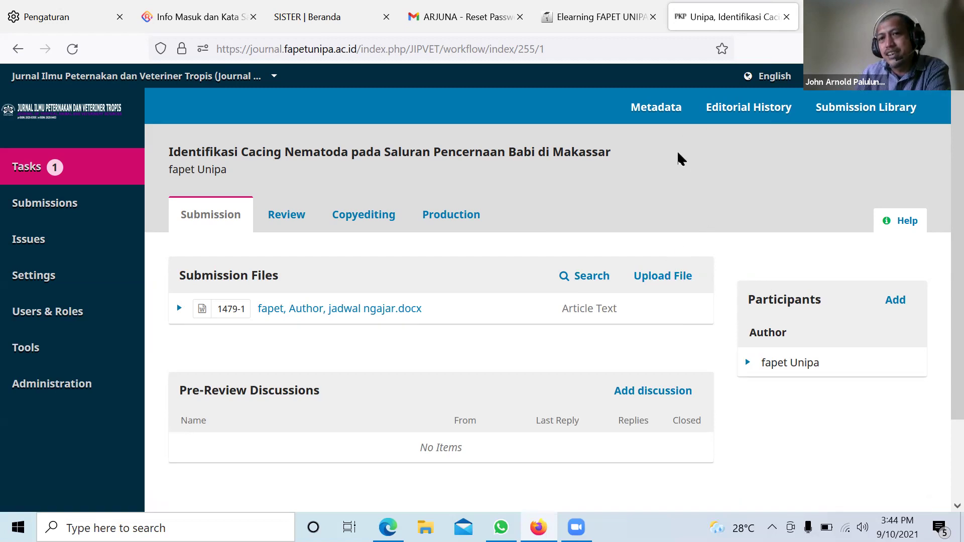
click(738, 115)
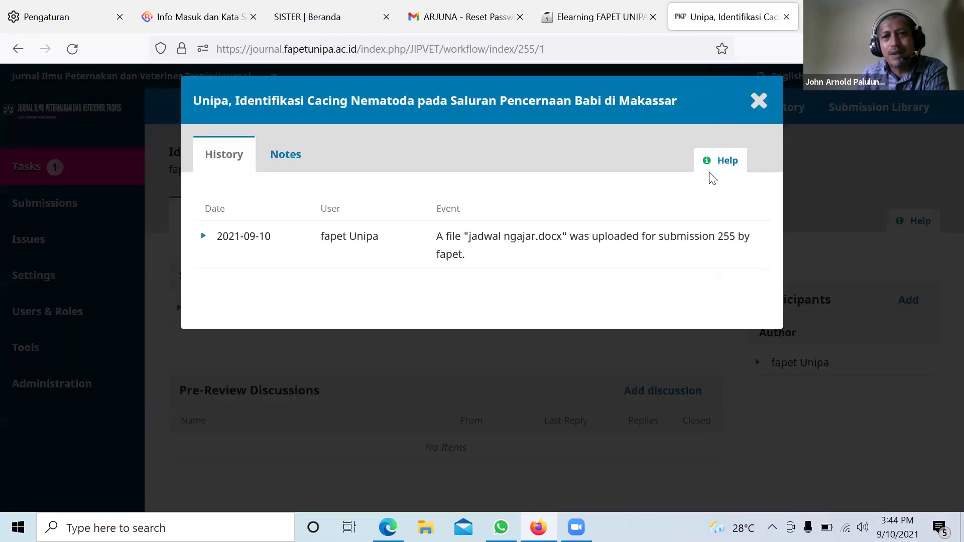
click(757, 102)
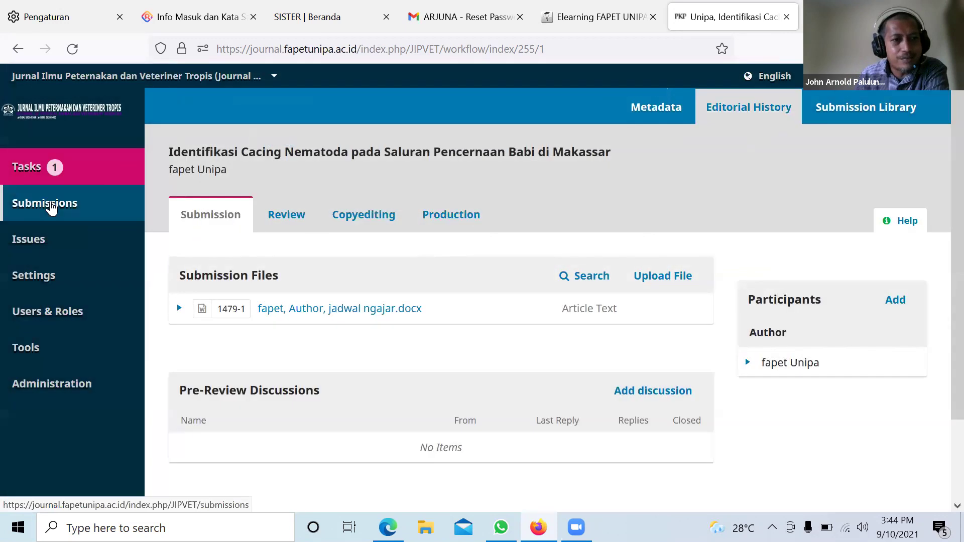
From All Active submissions, open submission 157 at its Copyediting stage
click(49, 207)
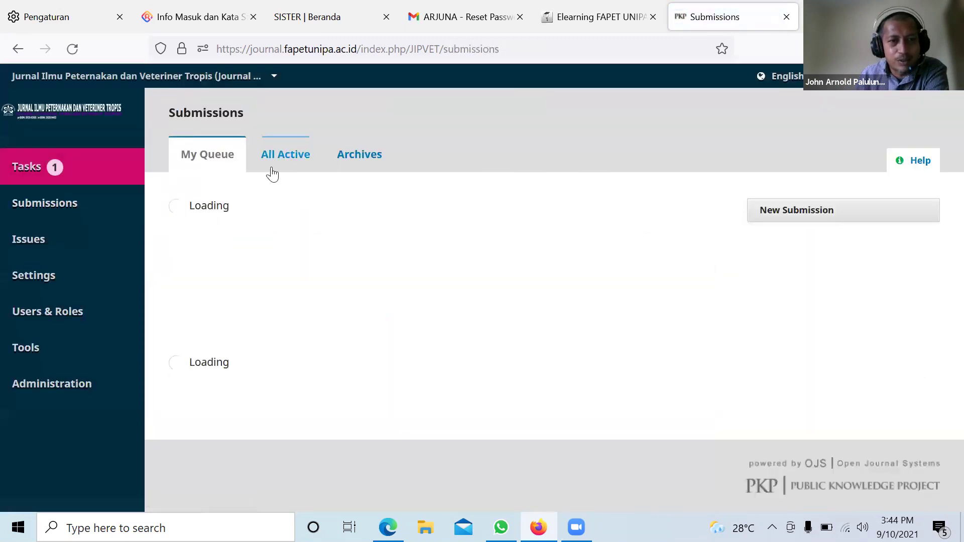
click(273, 170)
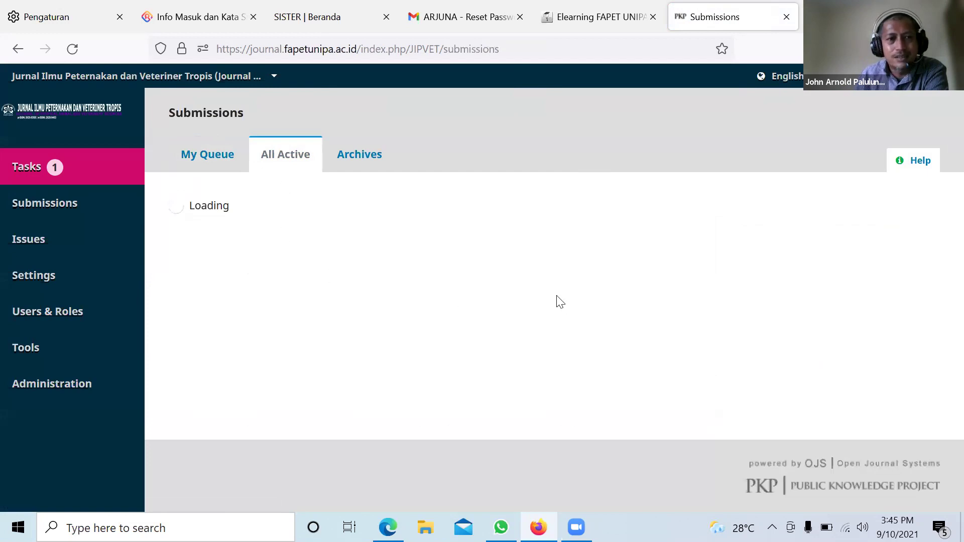
scroll(931, 339, down, 3)
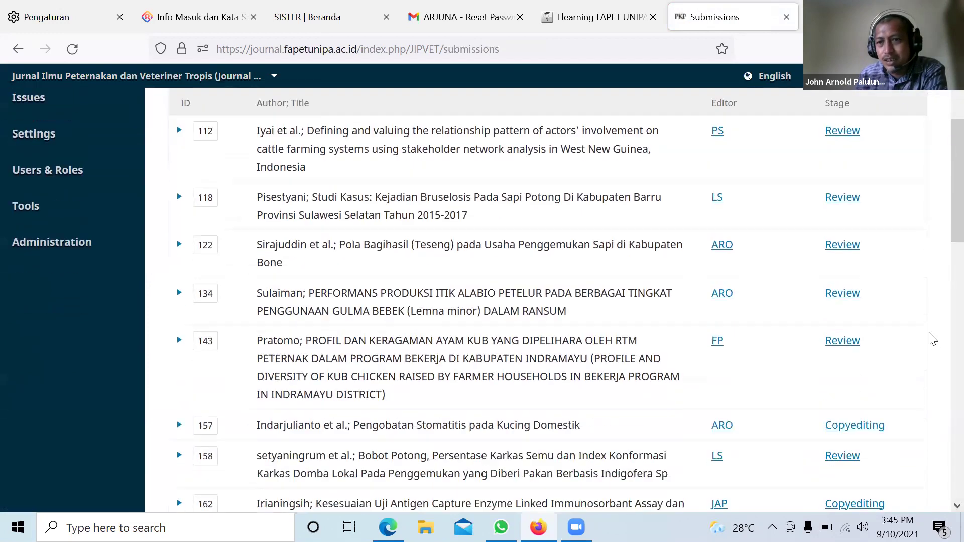
scroll(853, 334, down, 2)
click(803, 333)
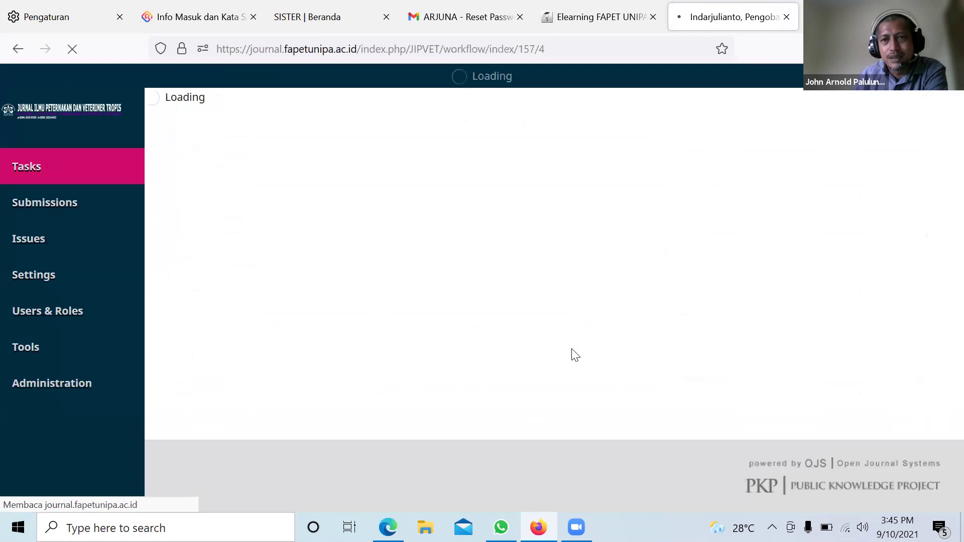
Read submission 157's Editorial History through the 2021-09-08 copyediting decision, then close it
click(744, 108)
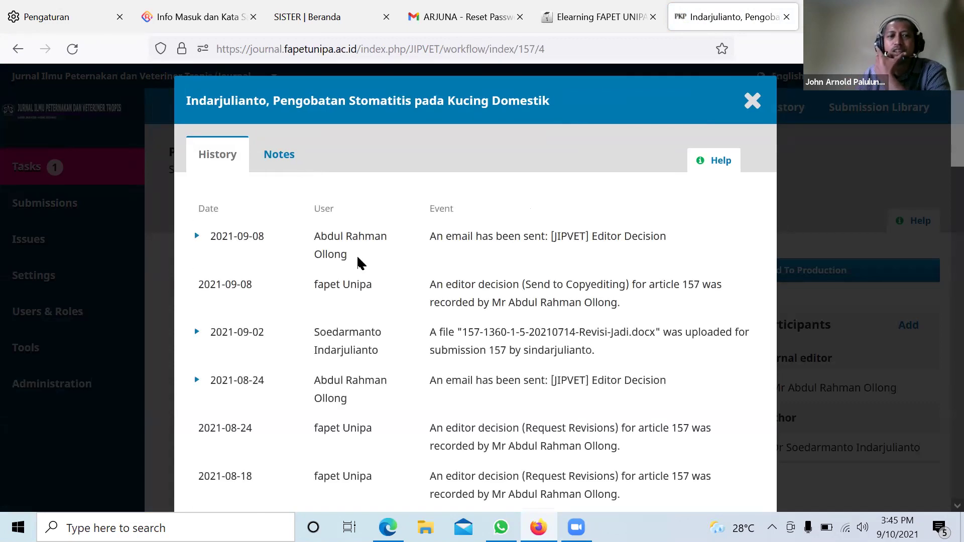
scroll(357, 262, down, 10)
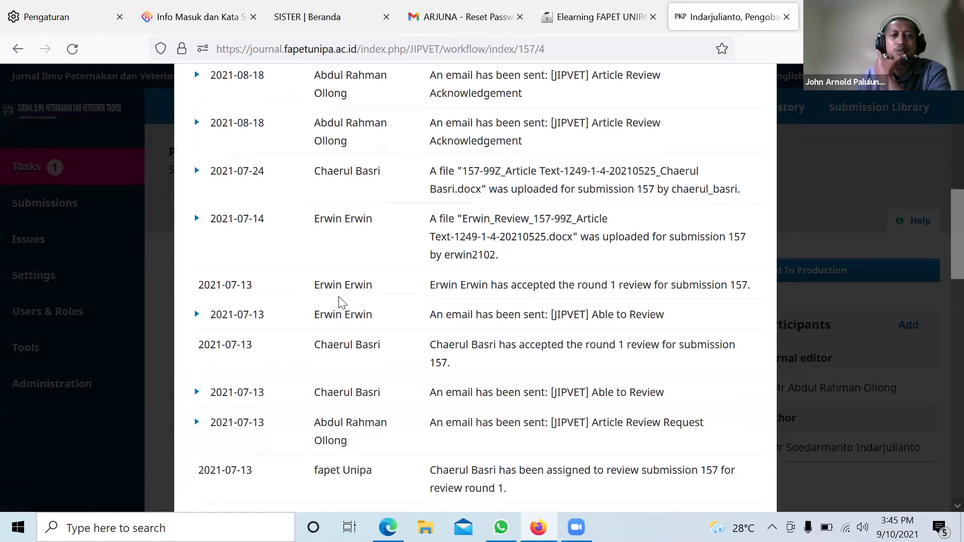
scroll(341, 301, down, 6)
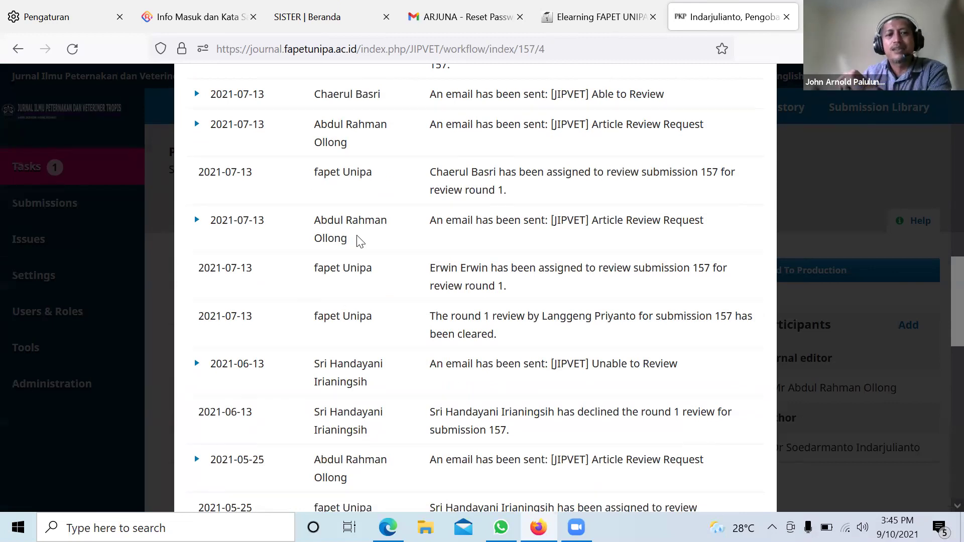
scroll(359, 240, down, 6)
scroll(358, 241, down, 6)
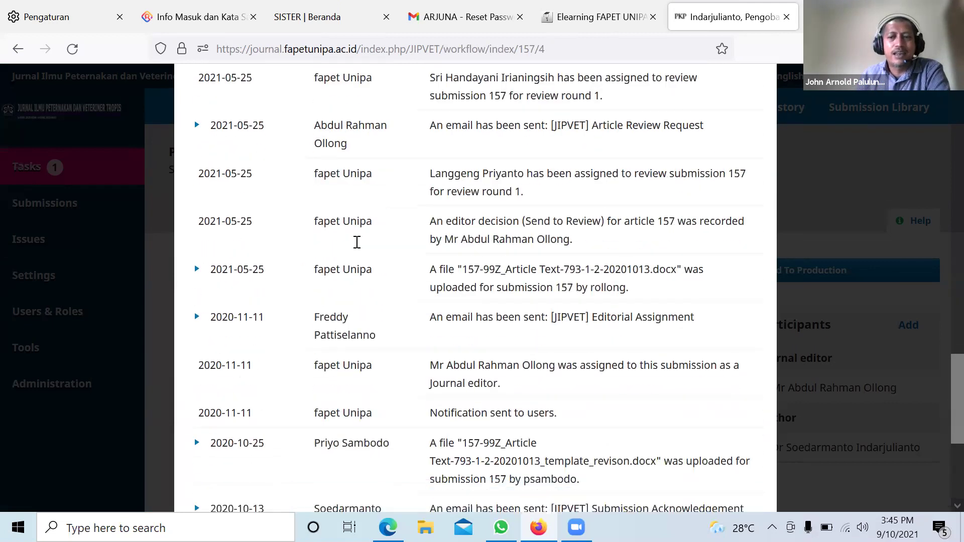
scroll(372, 421, up, 3)
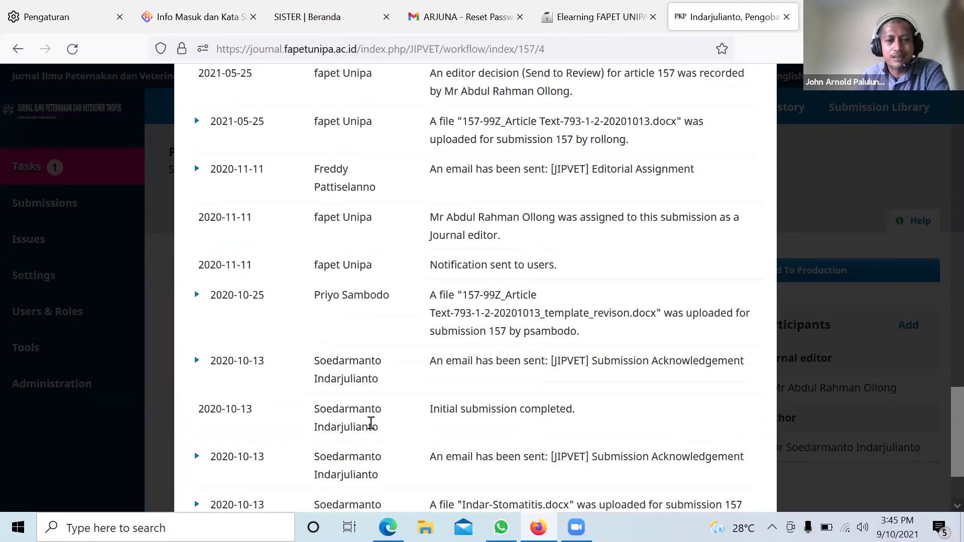
scroll(371, 423, up, 2)
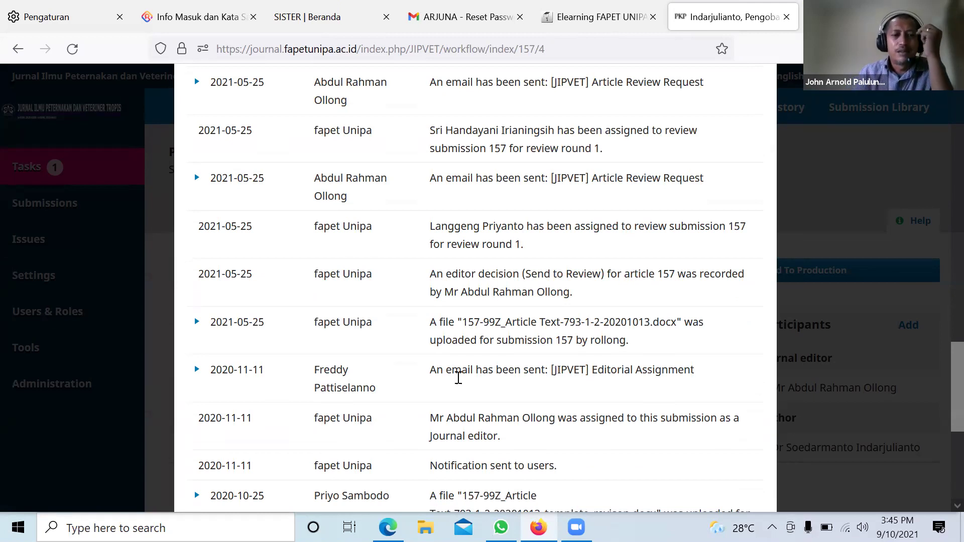
scroll(307, 372, down, 1)
scroll(348, 324, down, 5)
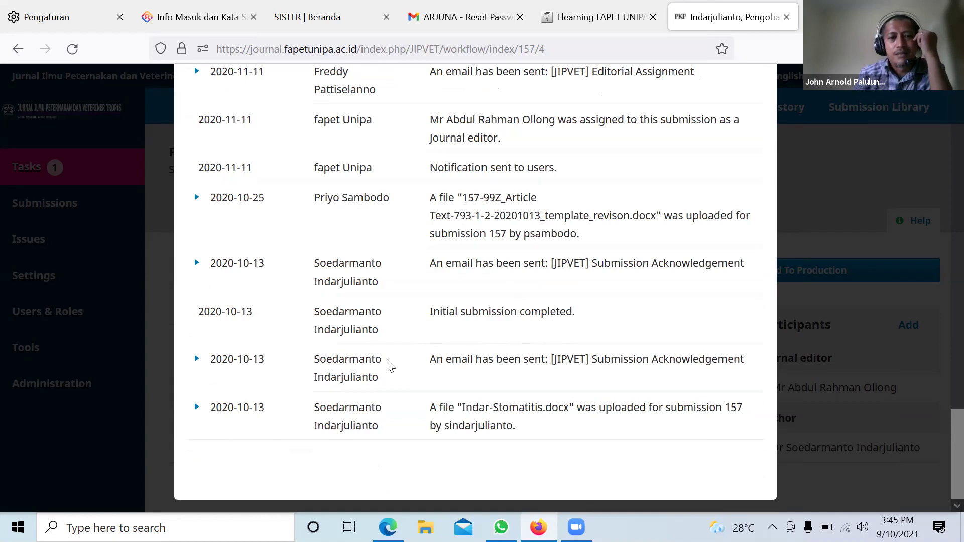
scroll(387, 366, up, 4)
scroll(391, 366, up, 7)
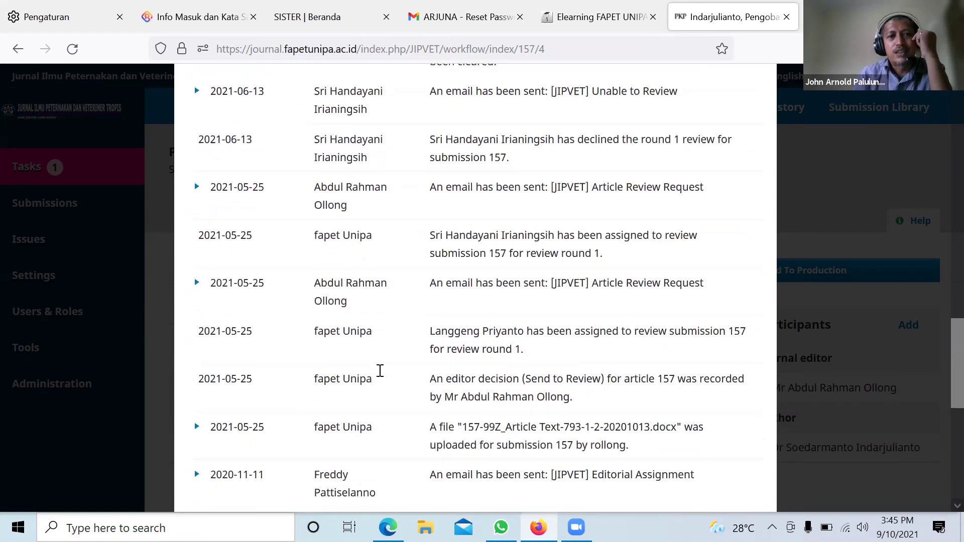
scroll(381, 373, up, 2)
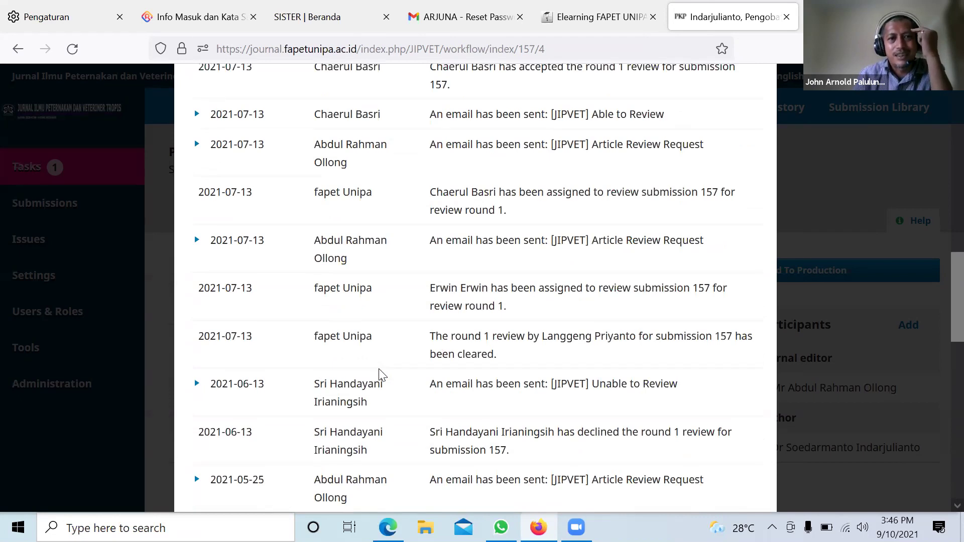
scroll(380, 374, up, 8)
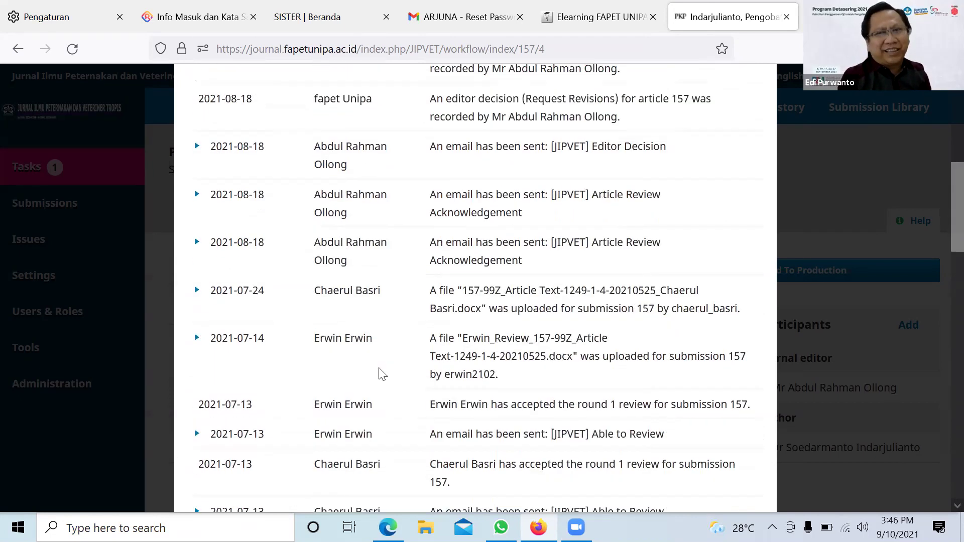
scroll(380, 374, up, 8)
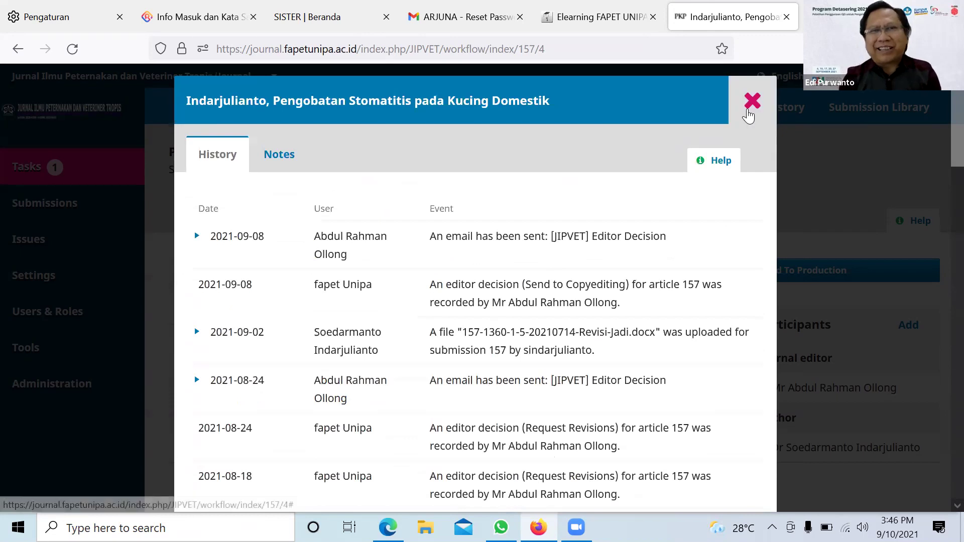
click(750, 106)
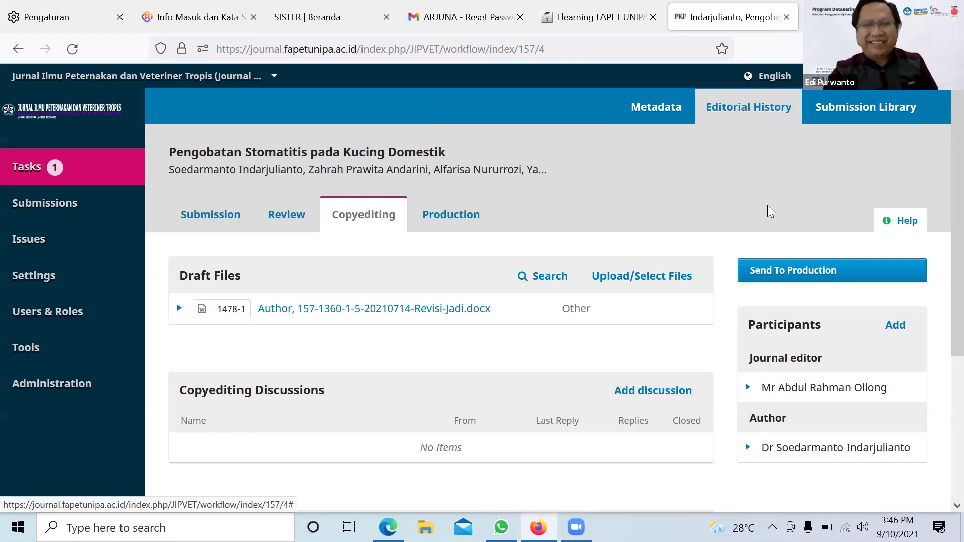
Return to the Submissions My Queue, showing unassigned submissions 253 and 255
click(70, 210)
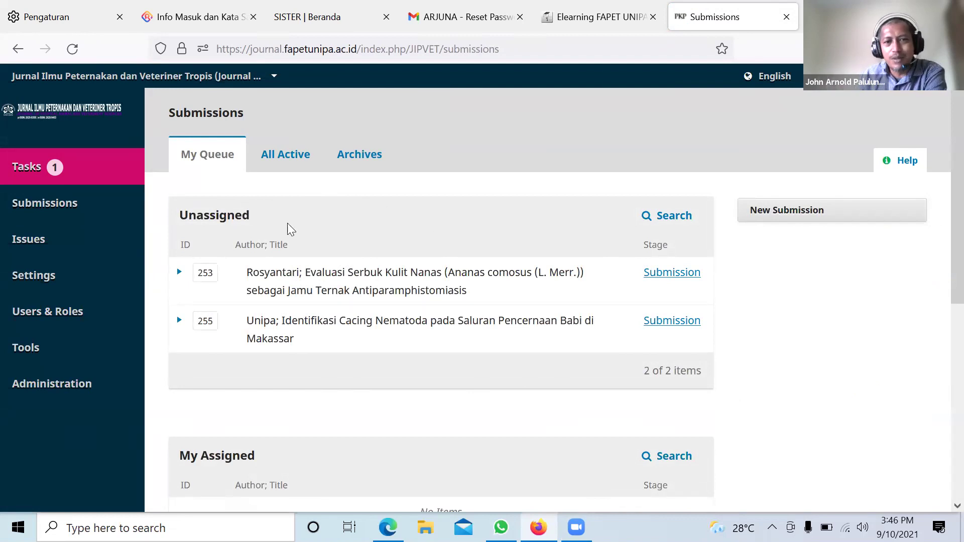
scroll(288, 225, down, 2)
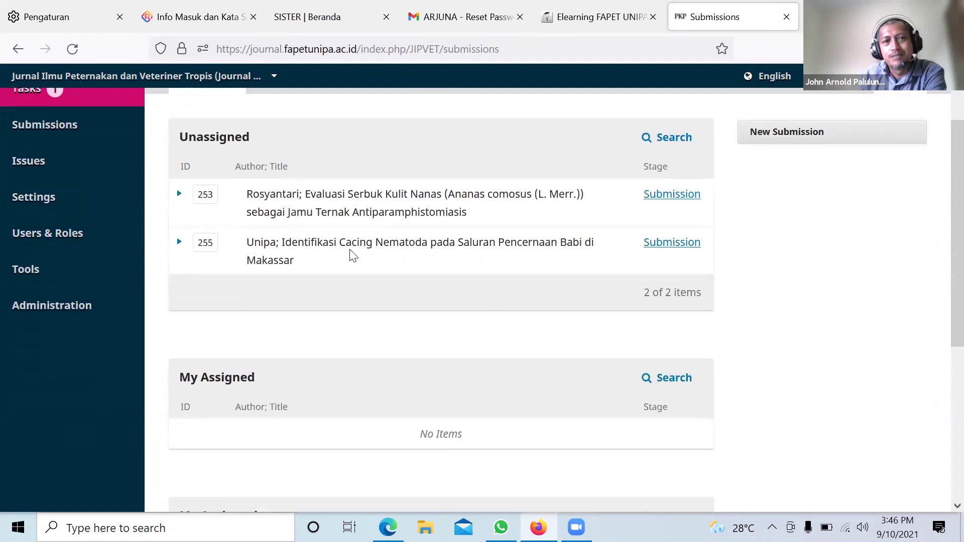
scroll(353, 256, up, 2)
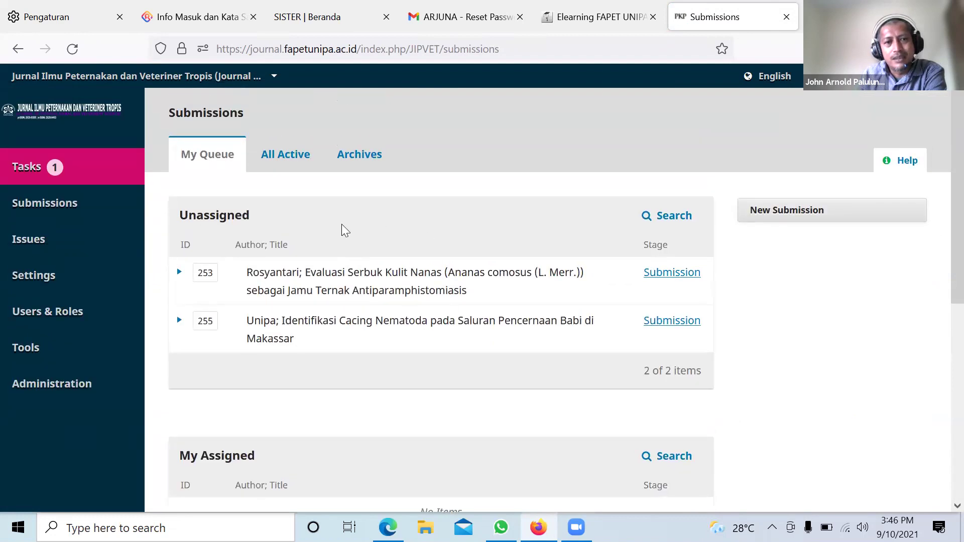
mouse_move(80, 319)
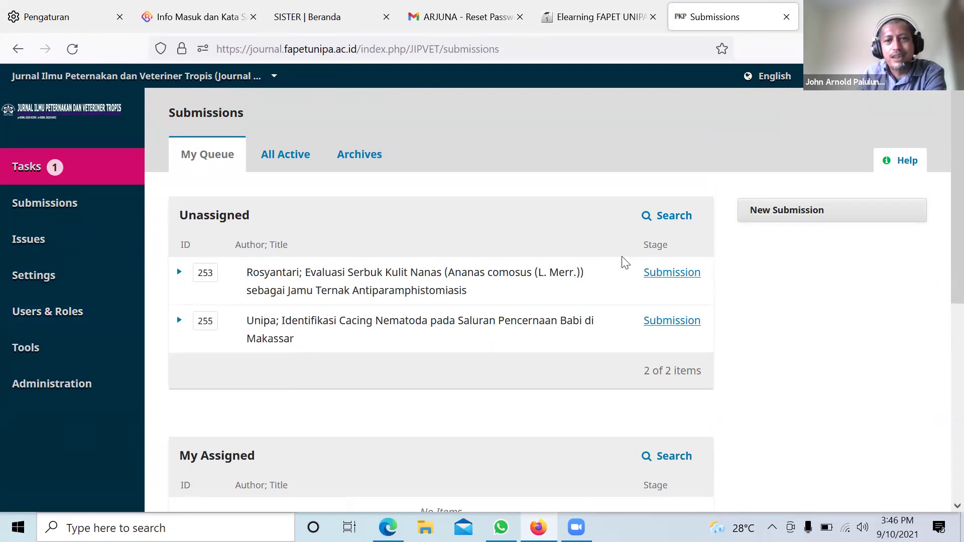
Search the journal's users for the editor by name, including users with no roles
click(193, 312)
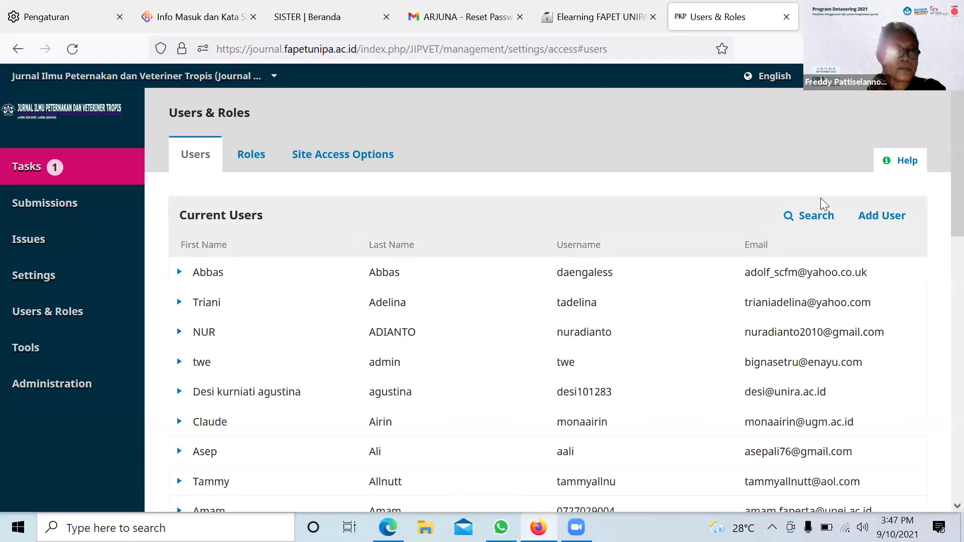
click(807, 217)
click(529, 278)
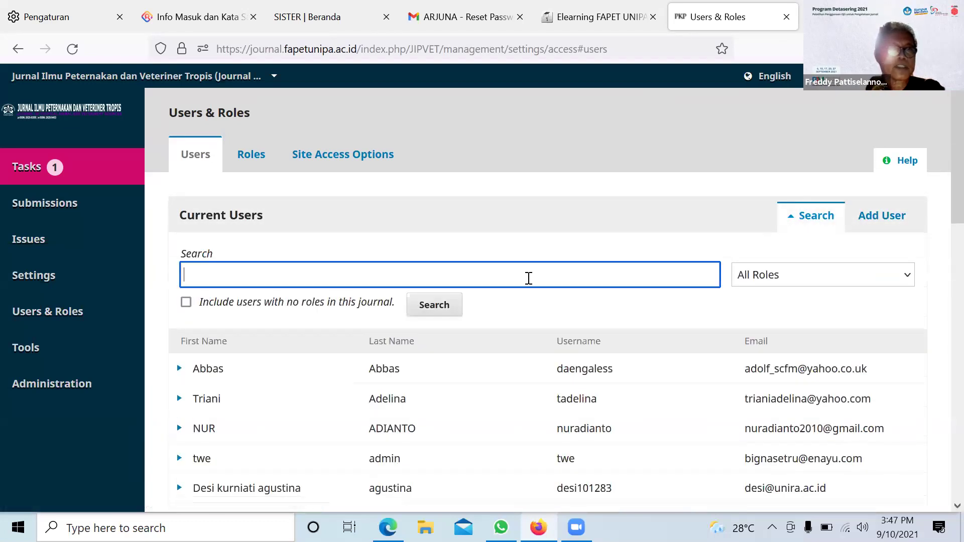
text(f)
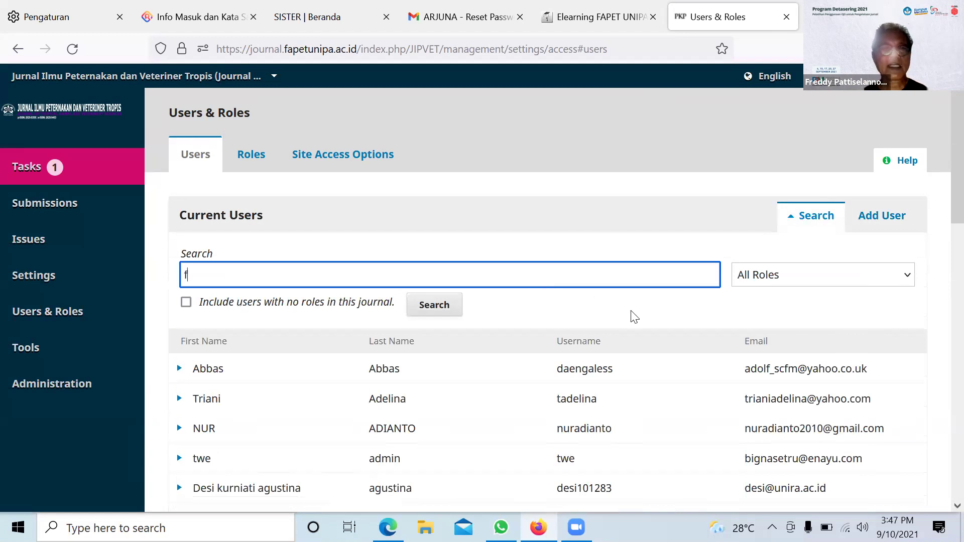
text(redi)
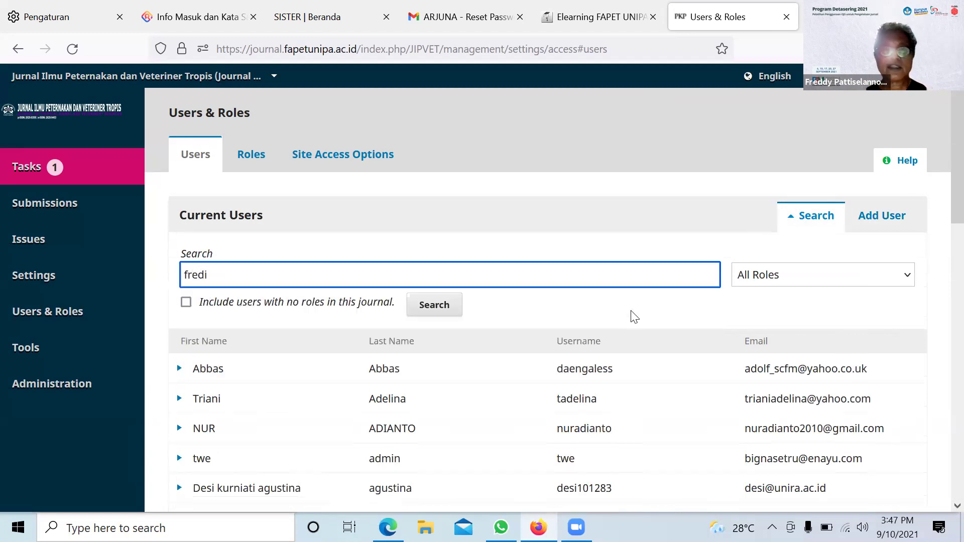
click(453, 307)
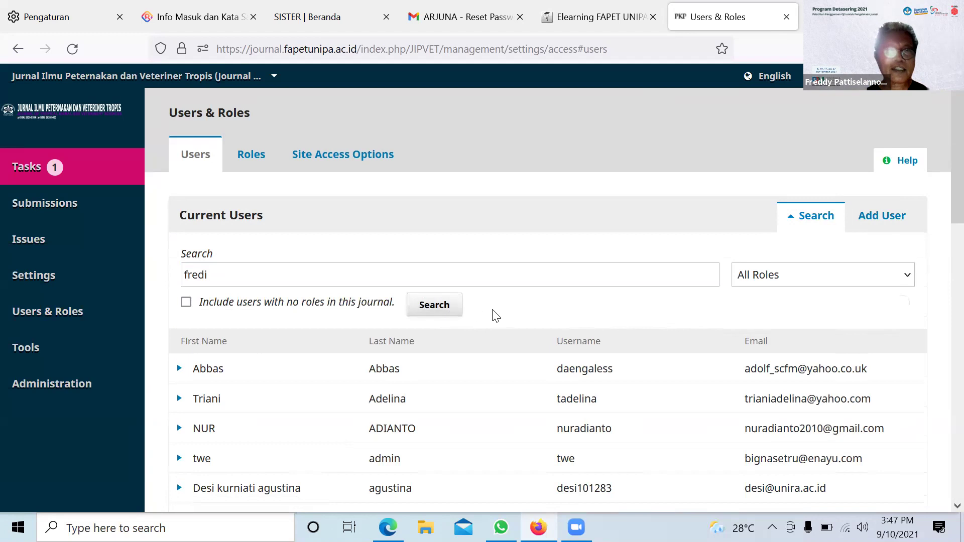
click(187, 302)
click(432, 304)
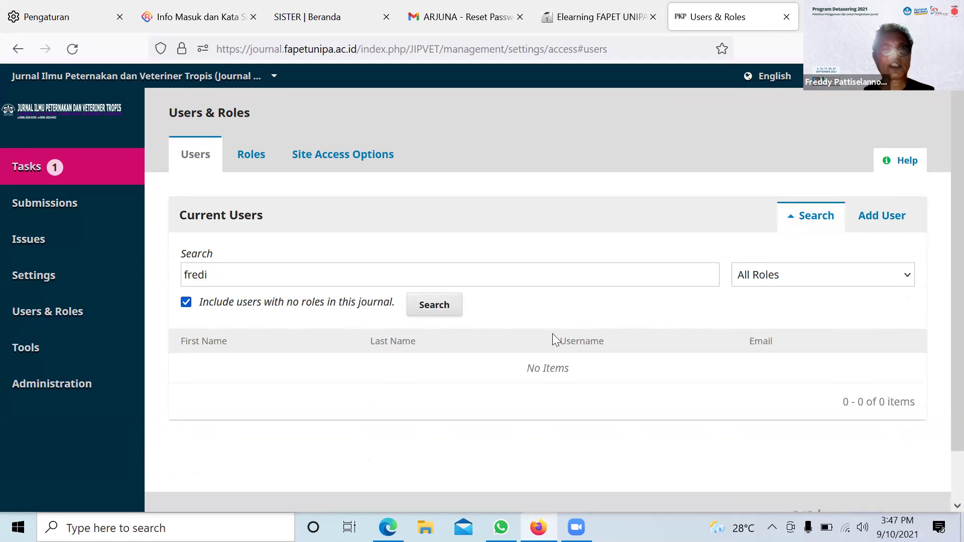
Refine the search to the editor's full name and request Login As for the match
click(291, 276)
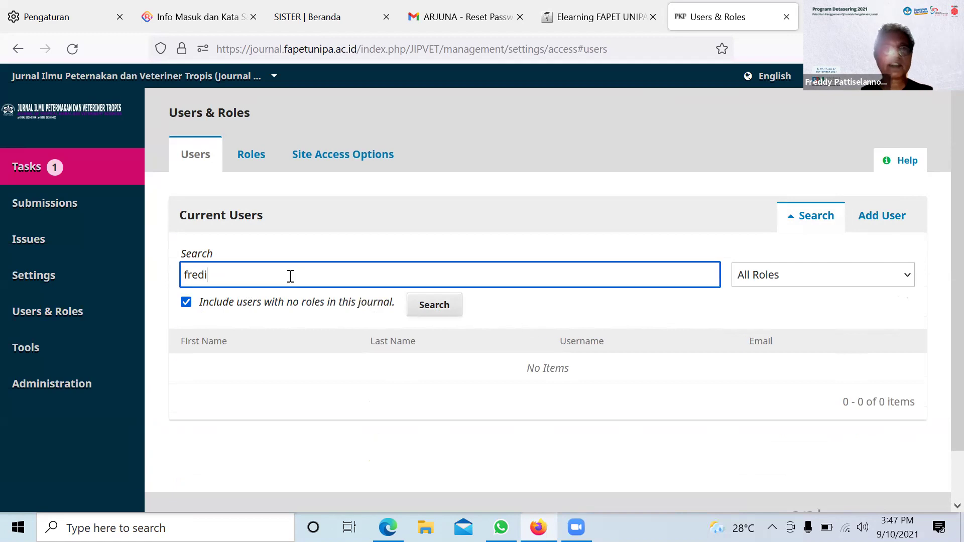
key(BackSpace)
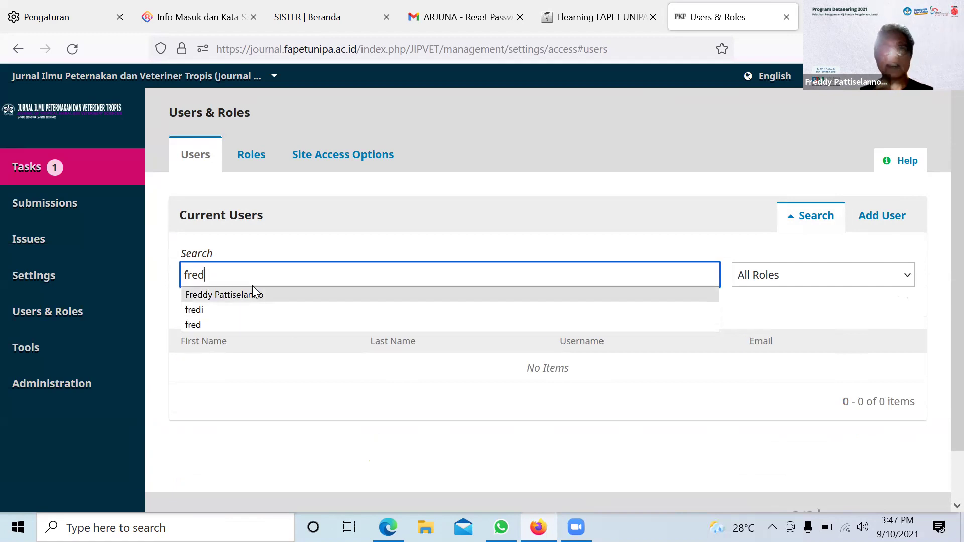
click(257, 295)
click(436, 307)
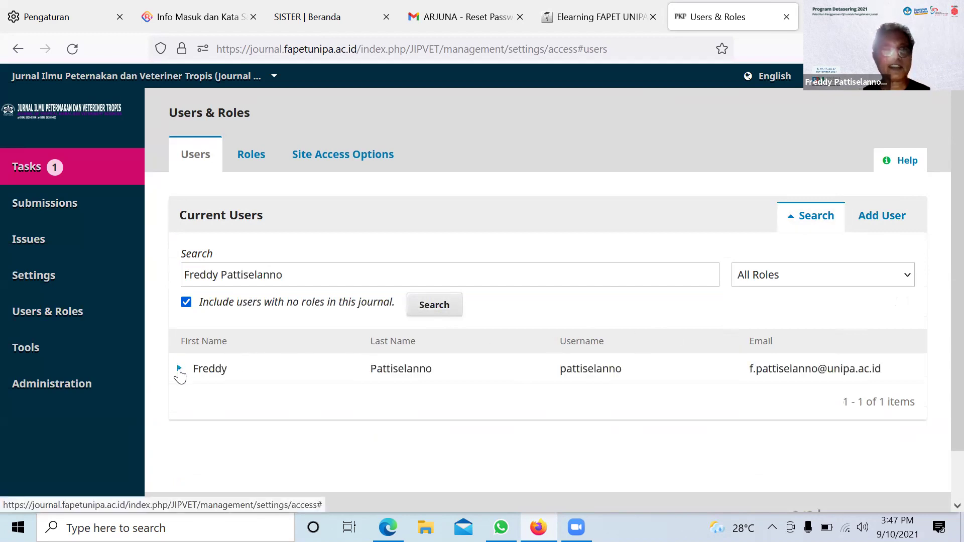
click(179, 371)
click(434, 395)
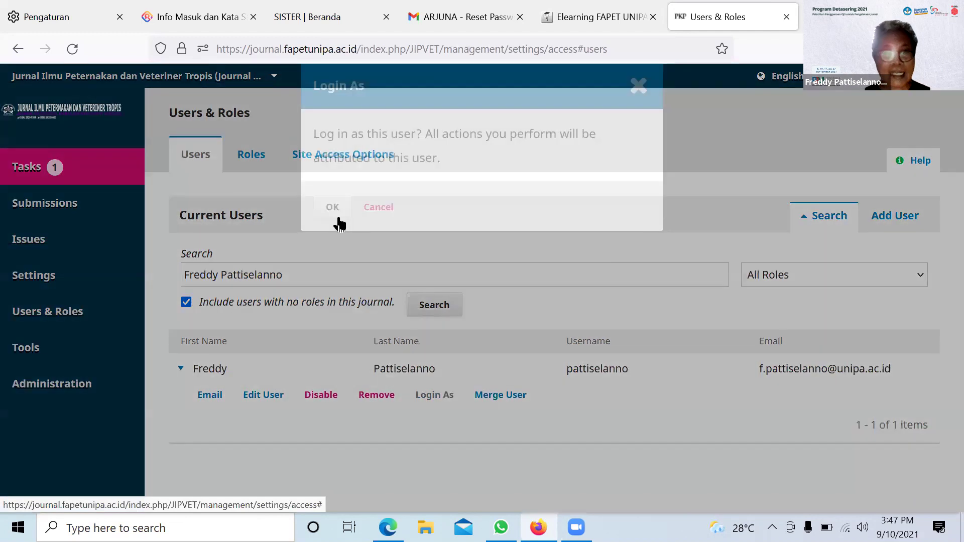
Confirm logging in as the editor and open submission 253's Submission-stage workflow
click(338, 219)
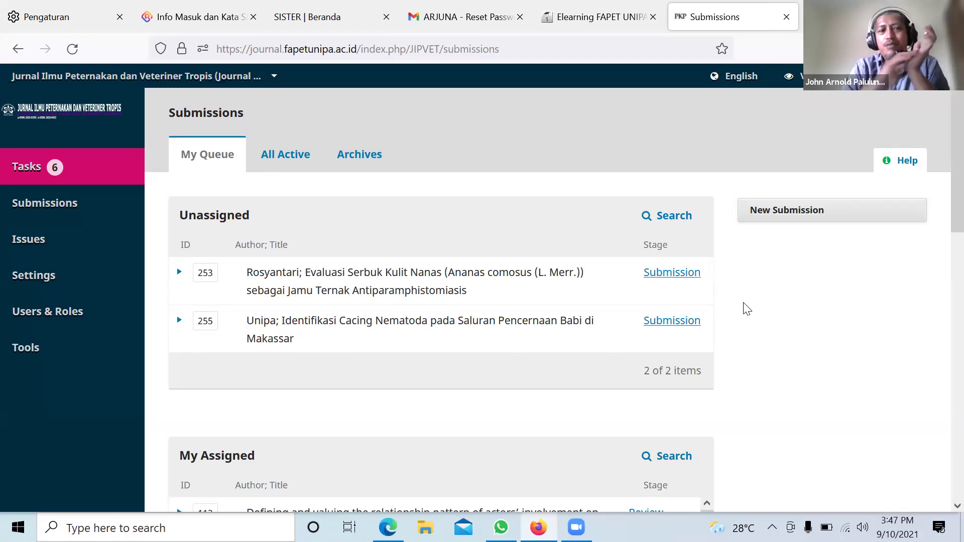
click(668, 273)
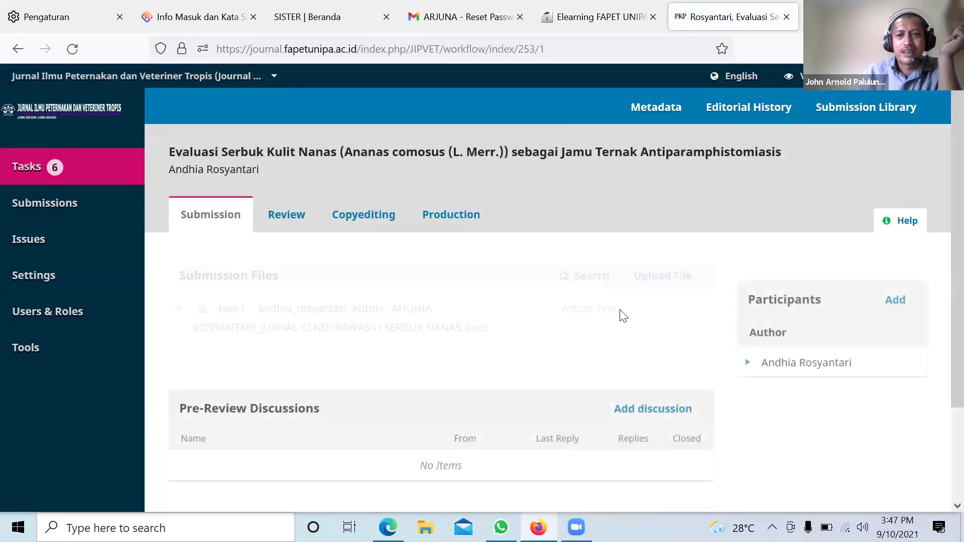
scroll(608, 278, down, 1)
scroll(584, 263, down, 2)
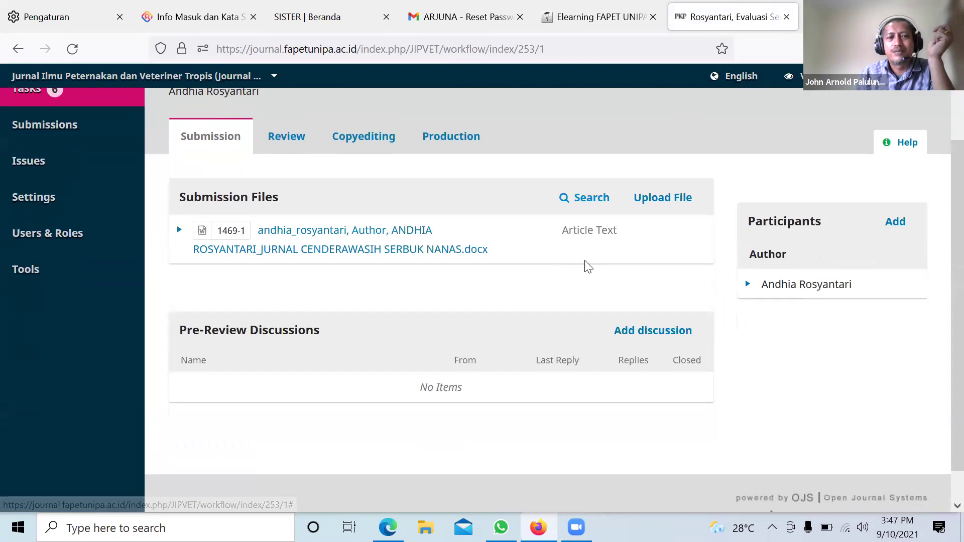
scroll(584, 262, up, 2)
scroll(587, 261, down, 2)
scroll(653, 258, up, 2)
Add a journal editor to submission 253 with the [JIPVET] Editorial Assignment message, then log out as that user
click(896, 264)
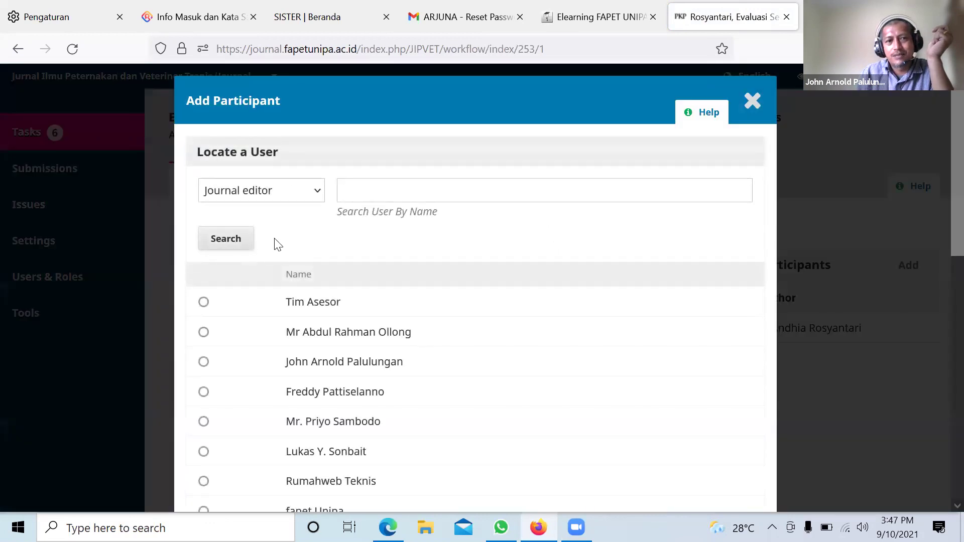
scroll(362, 246, down, 2)
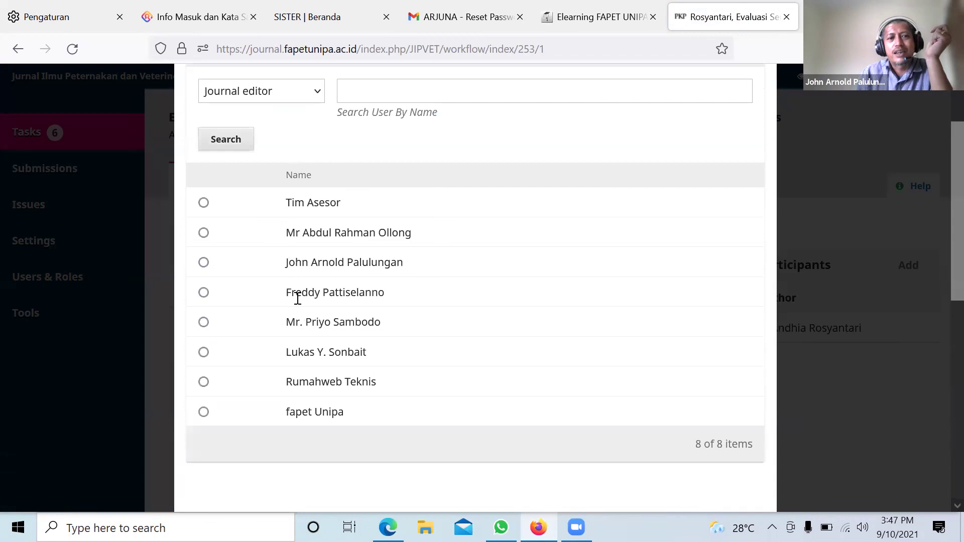
click(205, 262)
scroll(572, 276, down, 5)
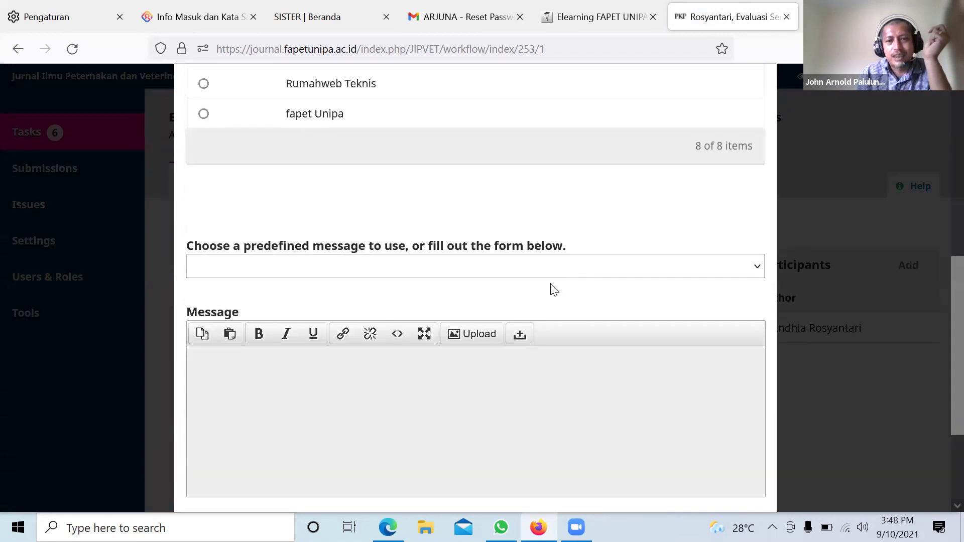
click(379, 269)
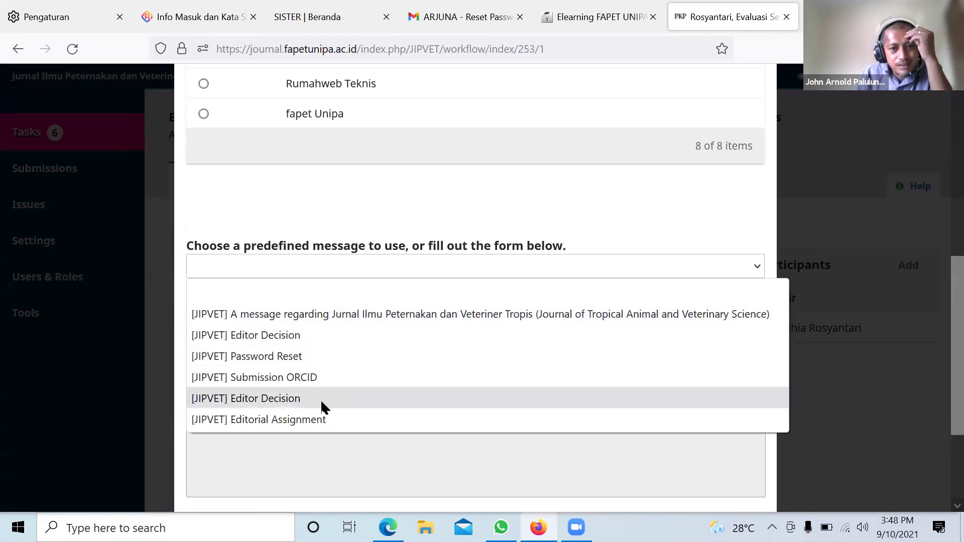
click(319, 421)
scroll(345, 315, down, 2)
scroll(345, 315, down, 1)
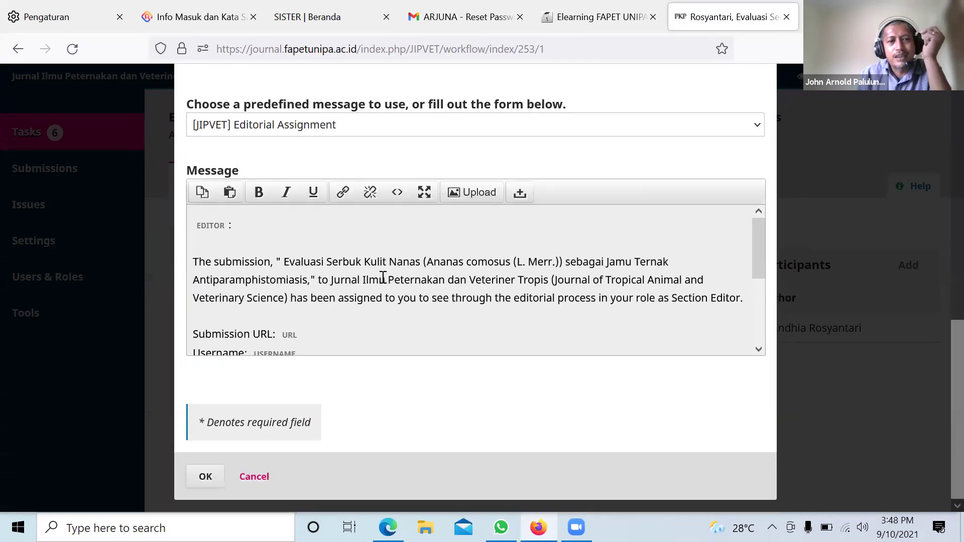
click(206, 476)
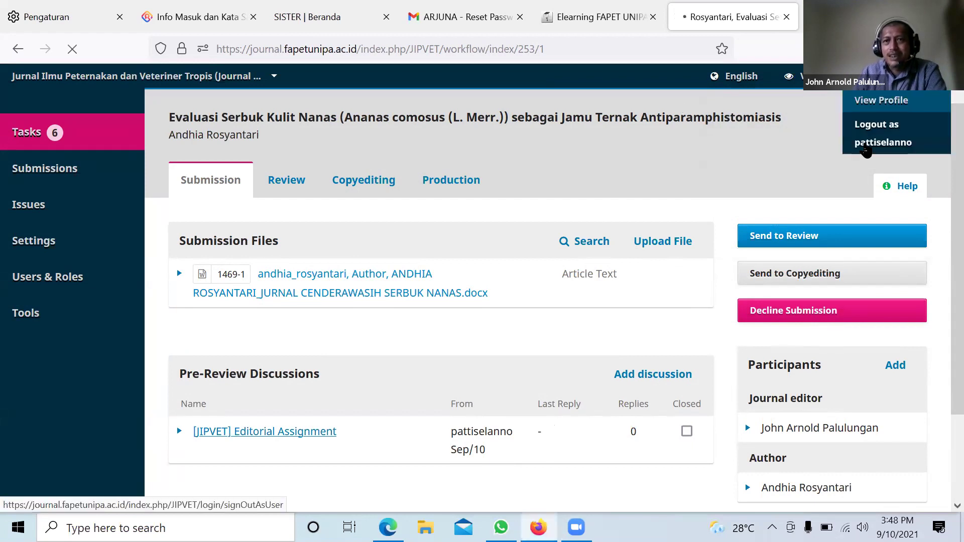
click(864, 142)
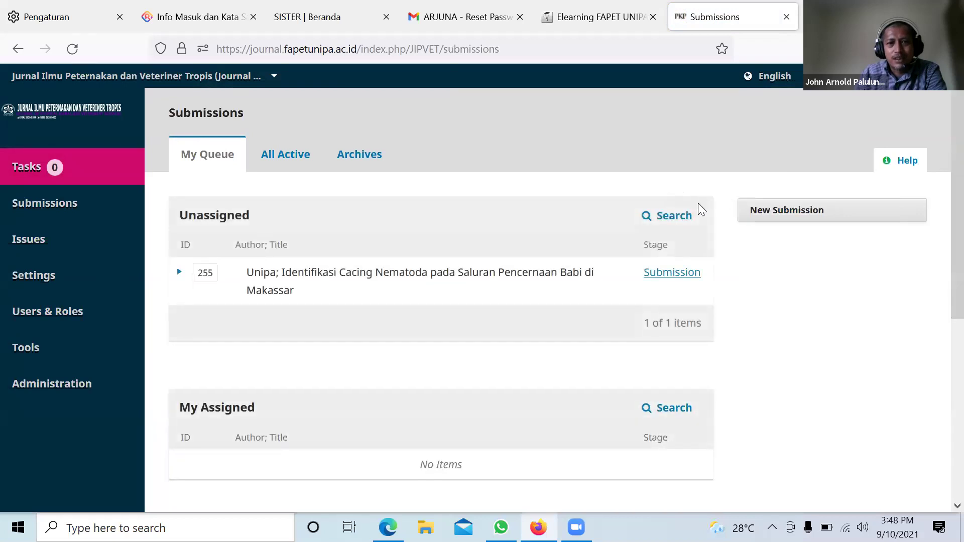
Search the journal's users for the editor by name and log in as that account
click(285, 157)
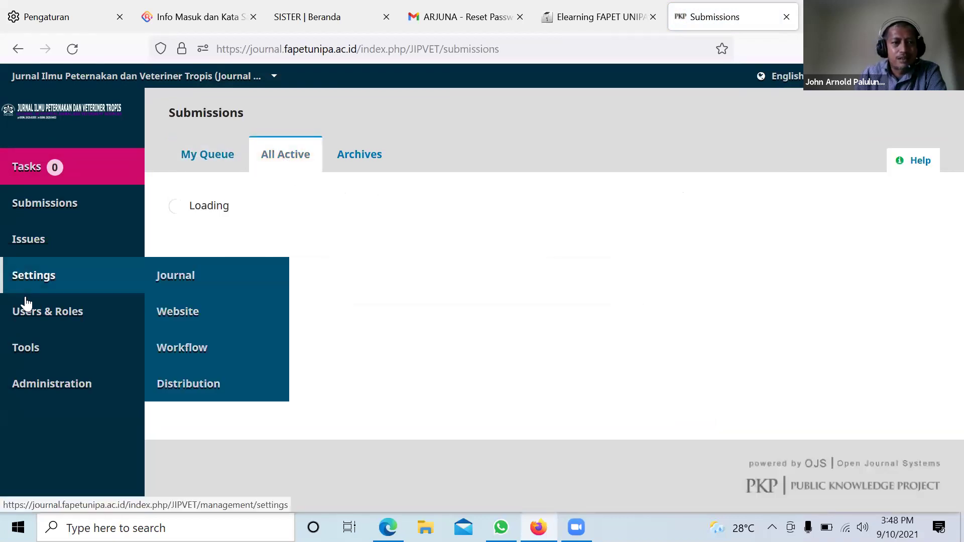
click(166, 312)
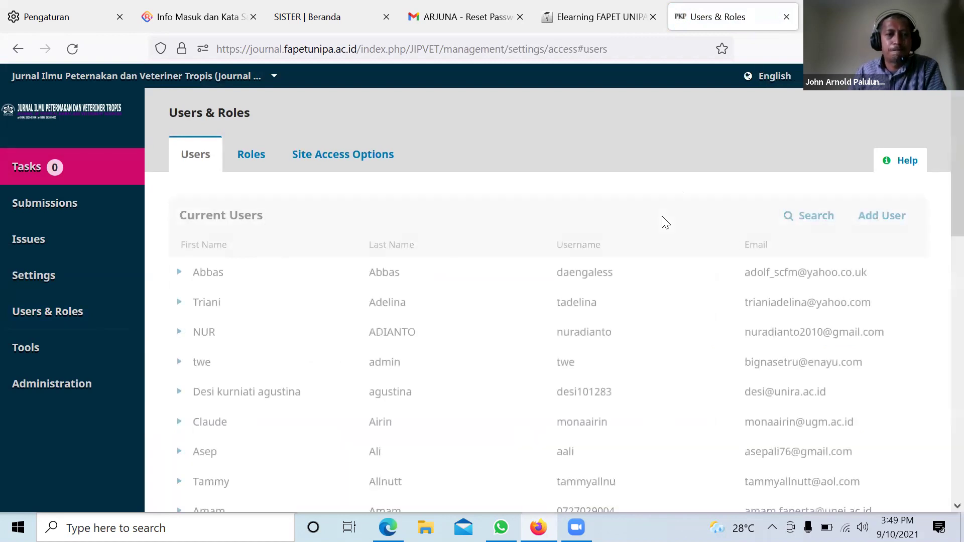
click(808, 216)
click(479, 274)
text(john)
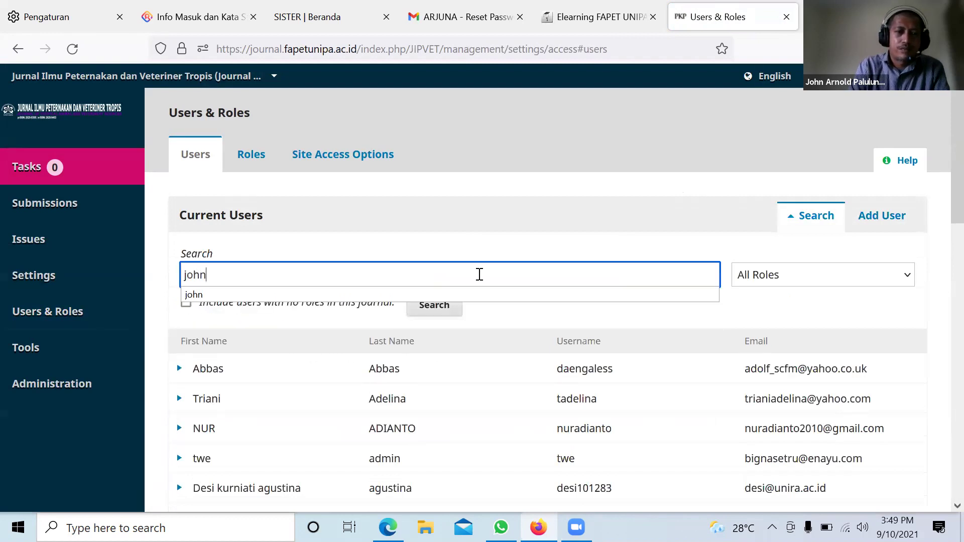
click(434, 311)
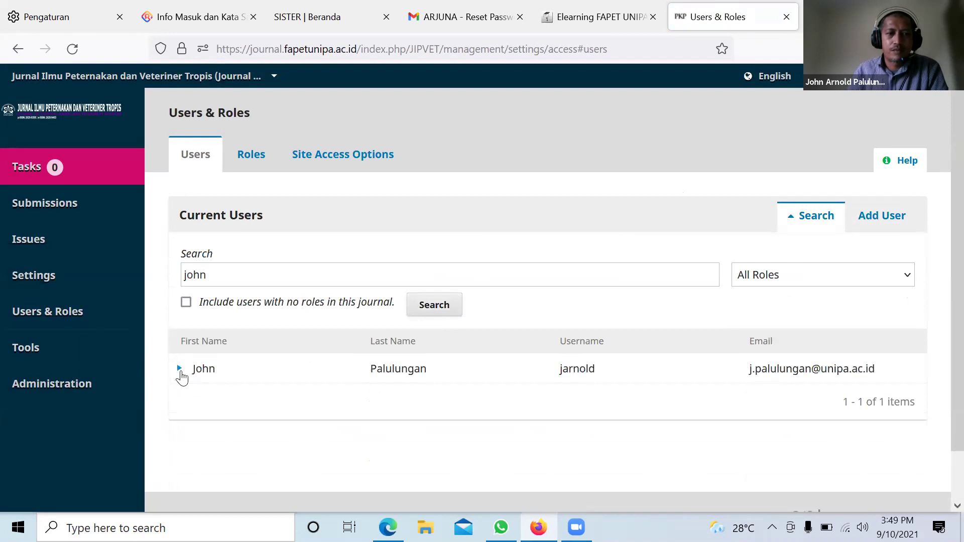
click(203, 377)
click(428, 396)
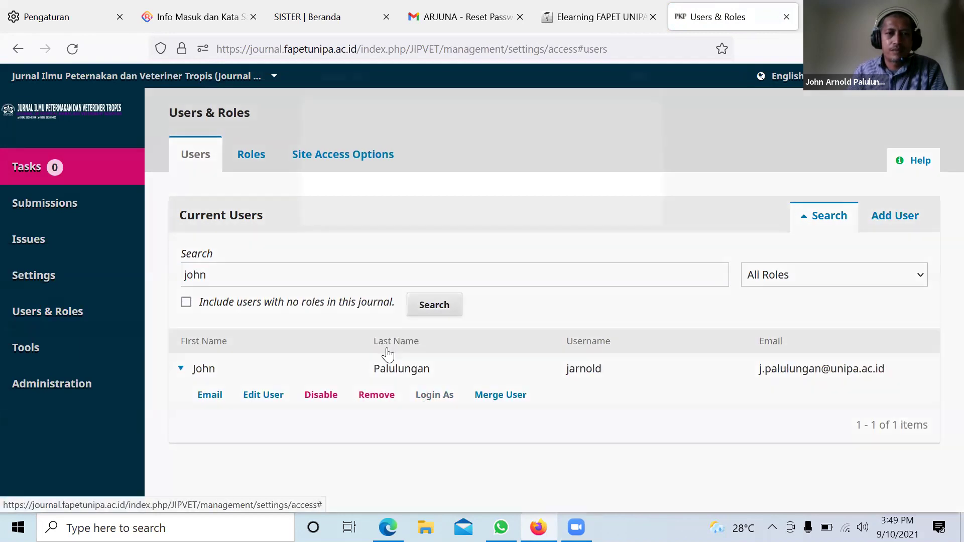
click(332, 207)
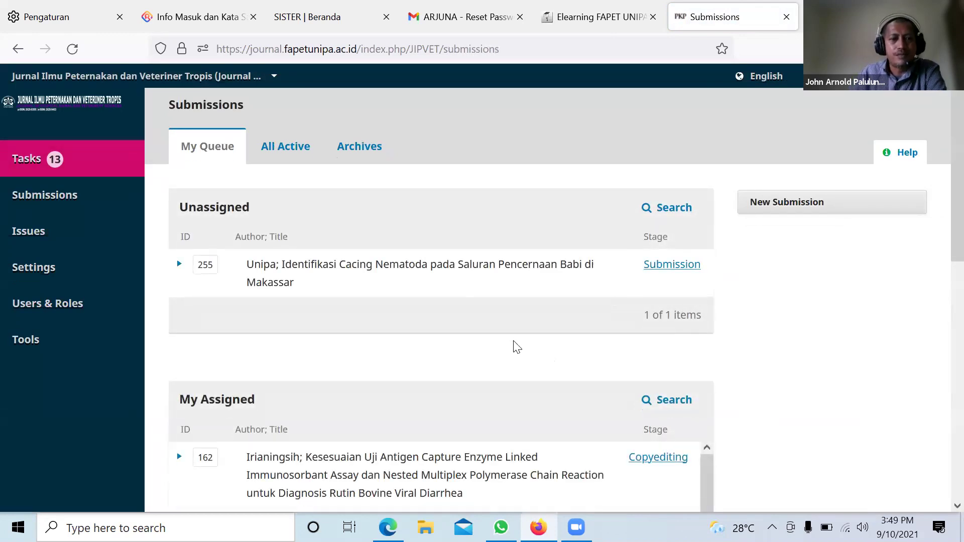
Load all 12 assigned submissions and open 253, Evaluasi Serbuk Kulit Nanas, at the Submission stage
scroll(514, 345, down, 3)
scroll(568, 271, up, 3)
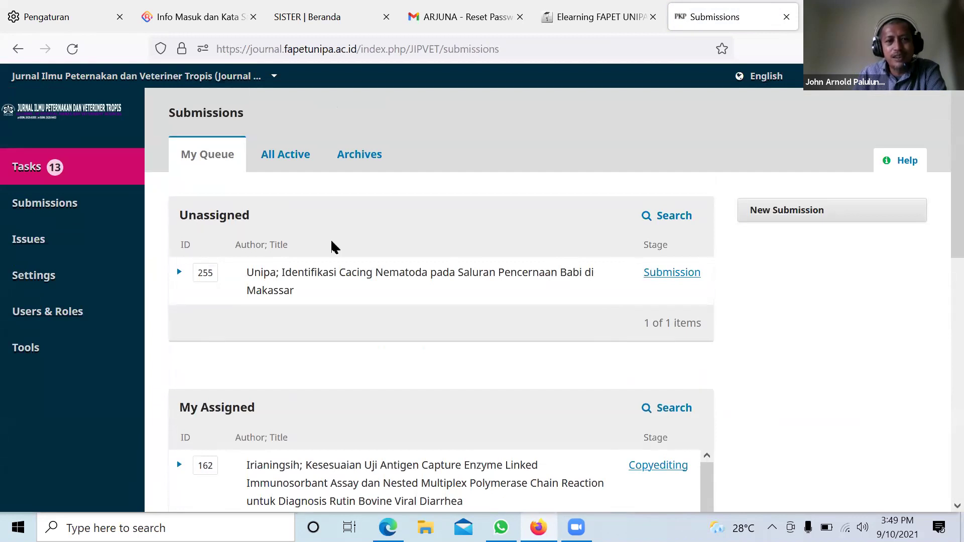
scroll(352, 261, down, 3)
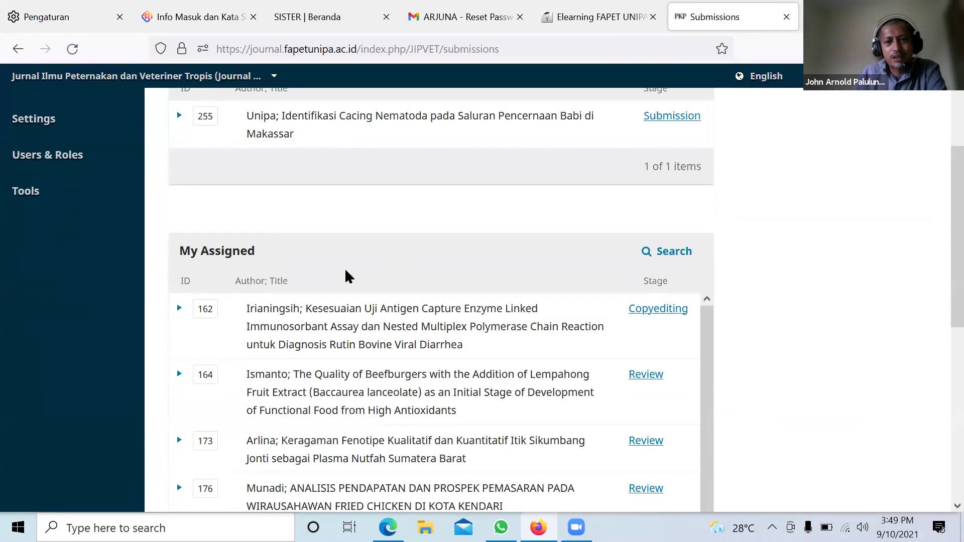
scroll(350, 273, down, 2)
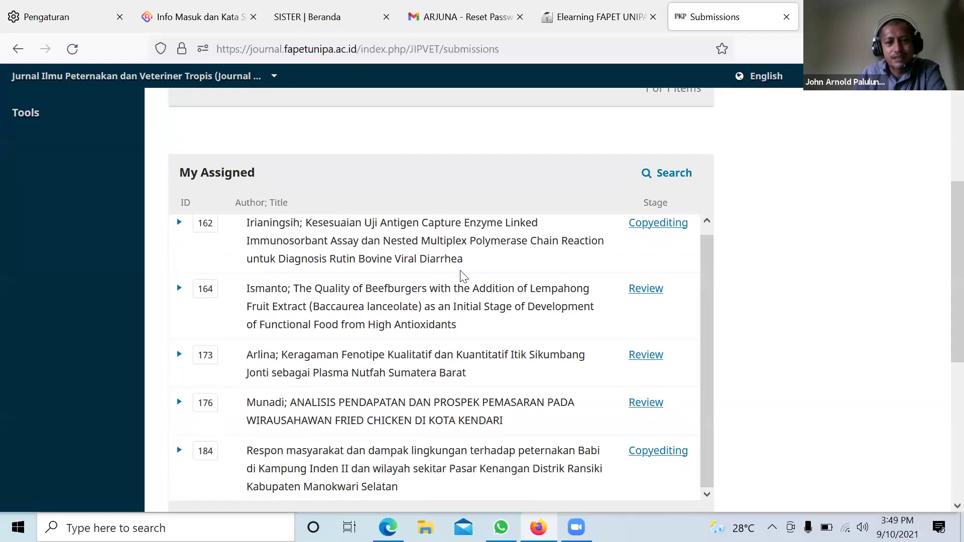
scroll(525, 292, down, 5)
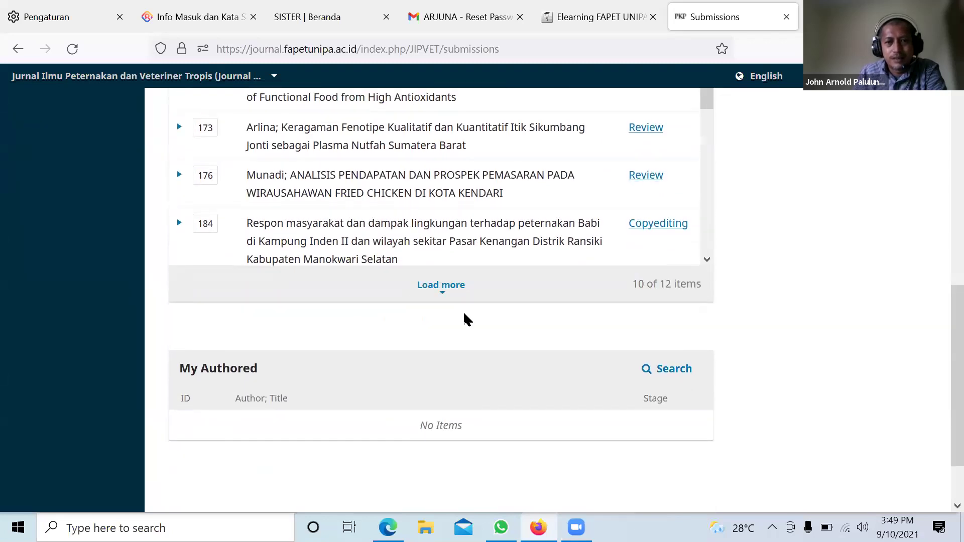
click(443, 284)
scroll(555, 254, down, 3)
scroll(555, 253, down, 8)
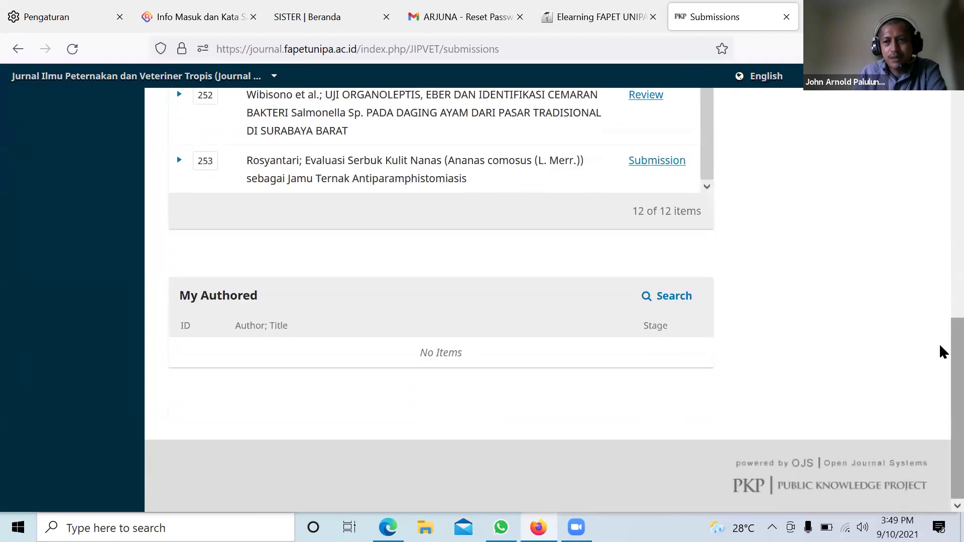
scroll(946, 282, up, 4)
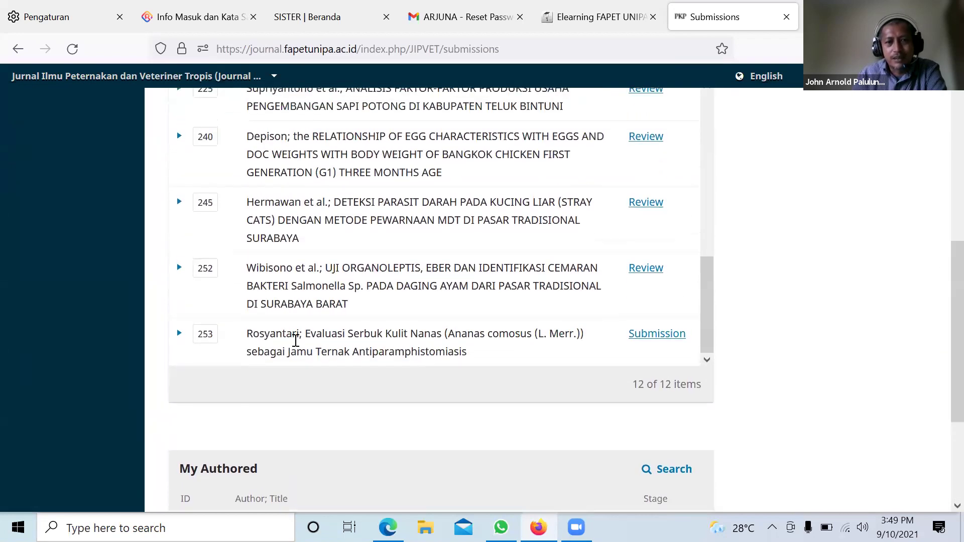
click(657, 339)
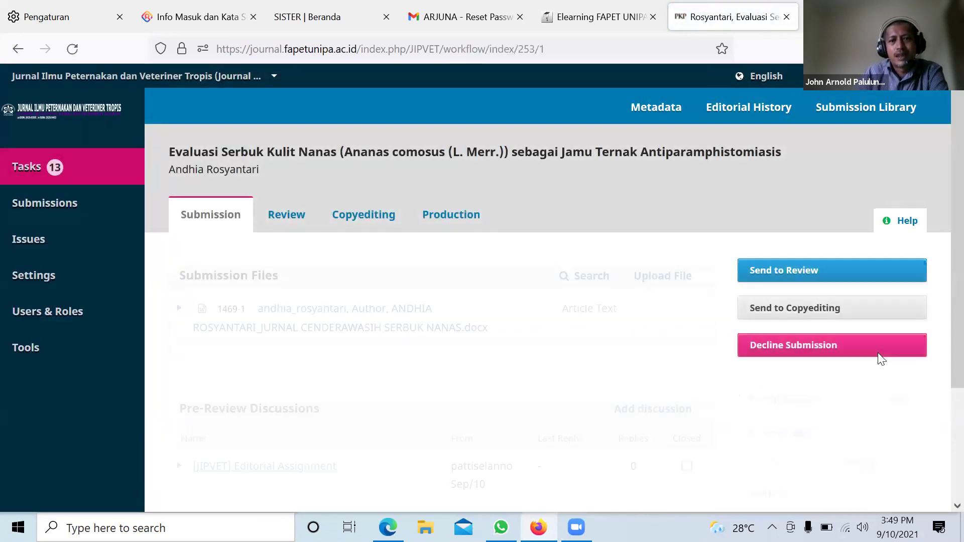
Open an Add discussion form under submission 253's Pre-Review Discussions
scroll(497, 363, down, 1)
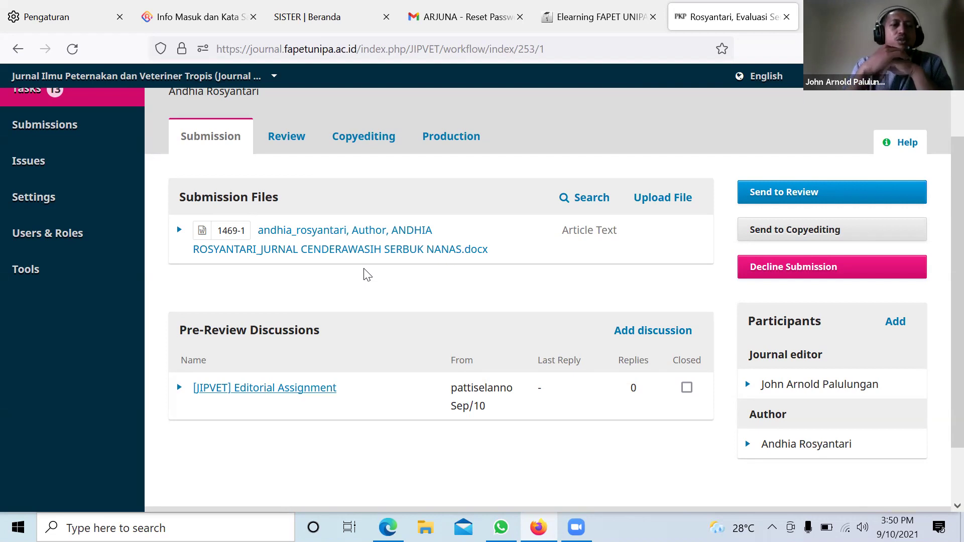
scroll(367, 275, down, 3)
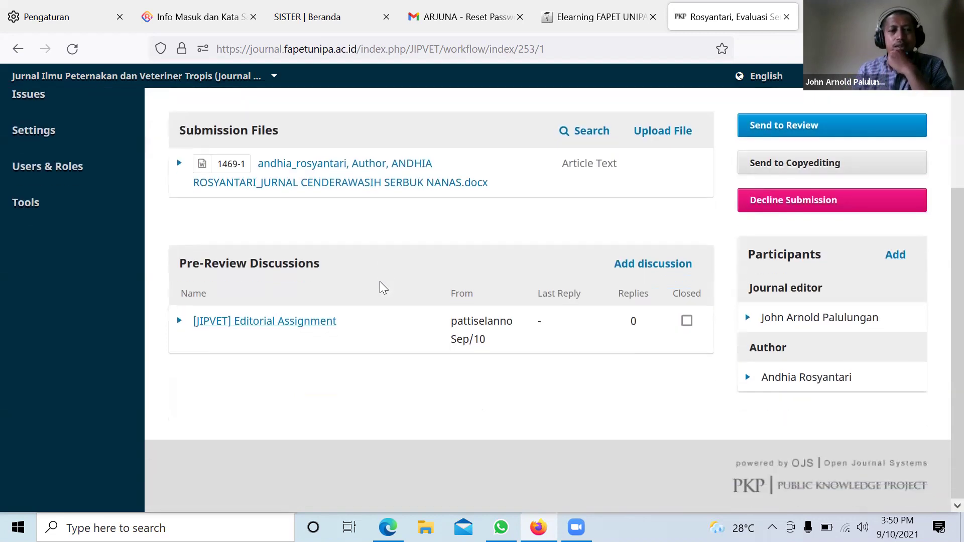
scroll(381, 286, up, 4)
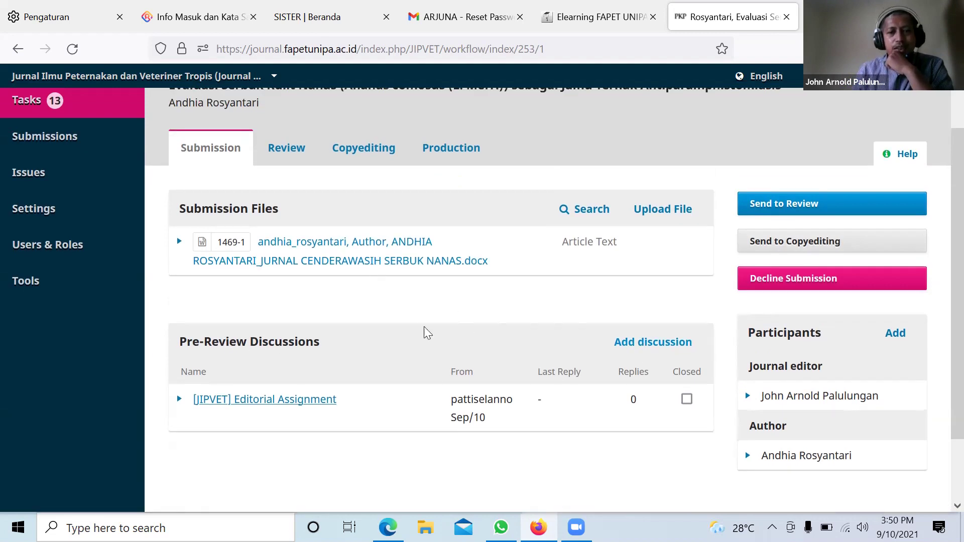
click(652, 346)
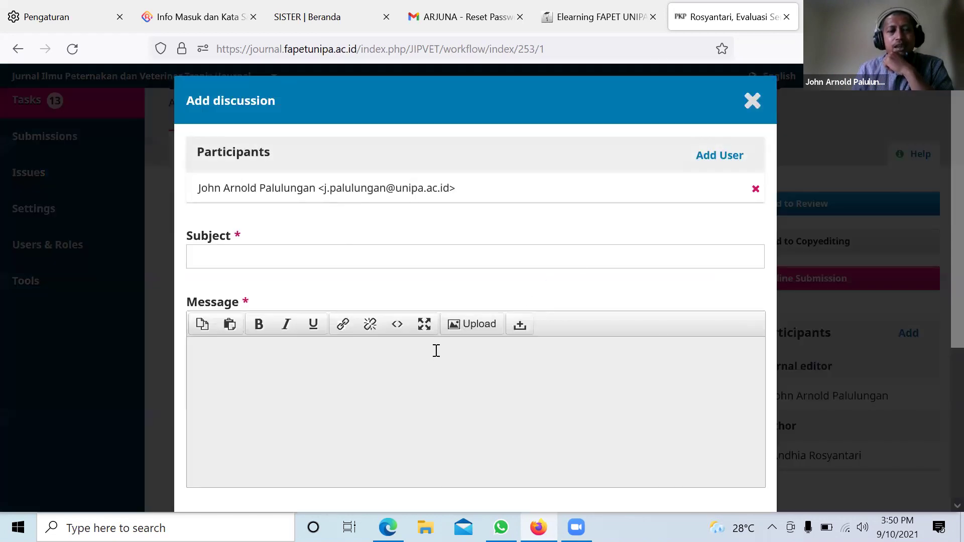
Look over the empty discussion form, then cancel it without saving
scroll(392, 316, down, 2)
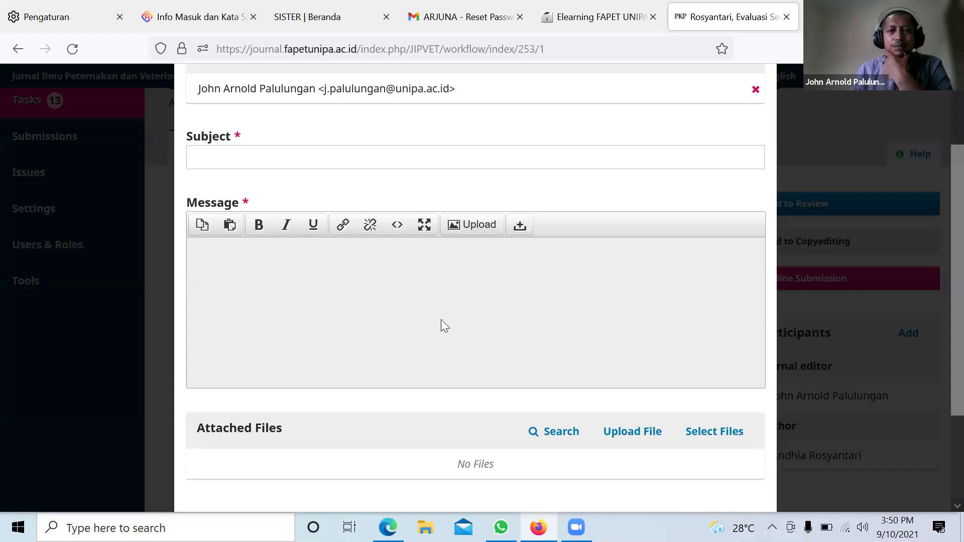
scroll(441, 324, down, 2)
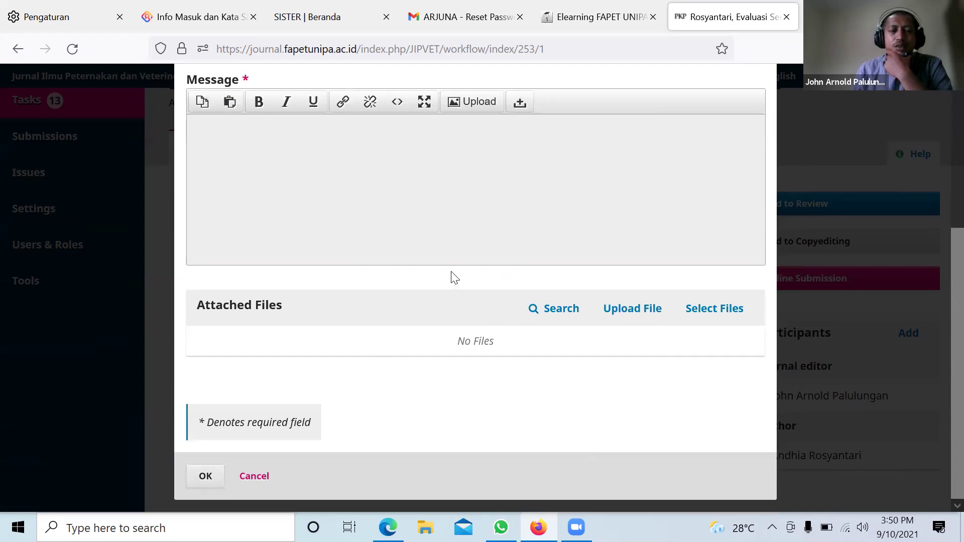
scroll(470, 276, up, 4)
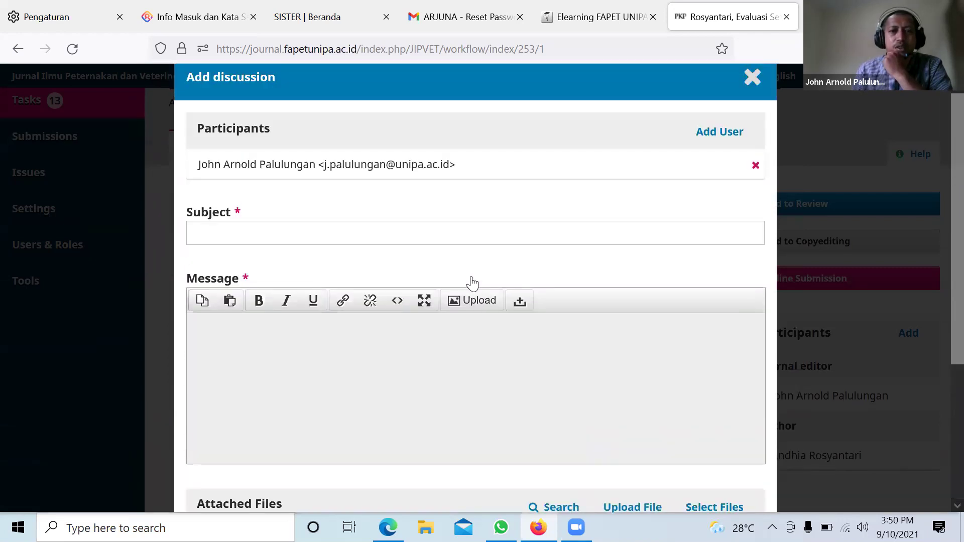
scroll(471, 276, down, 2)
scroll(471, 276, down, 2)
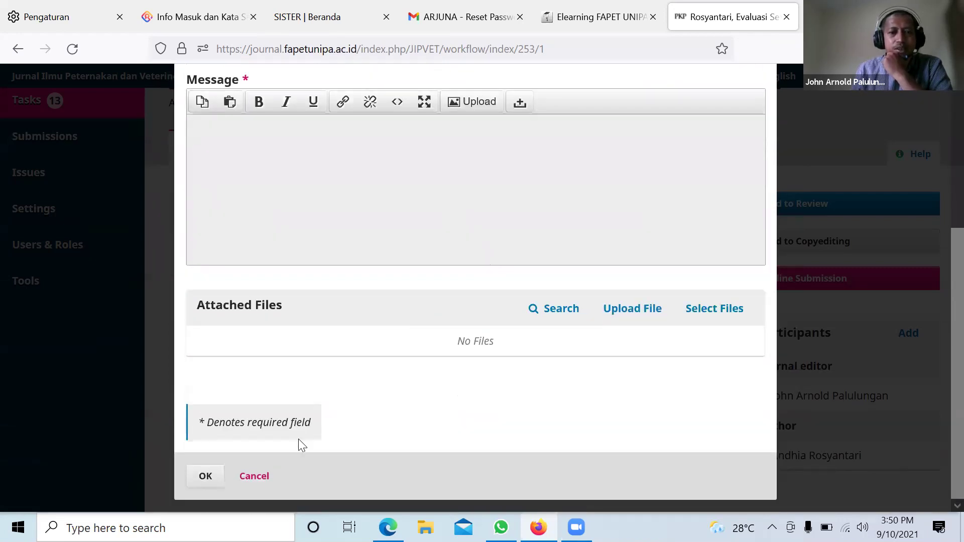
key(Tab)
key(Return)
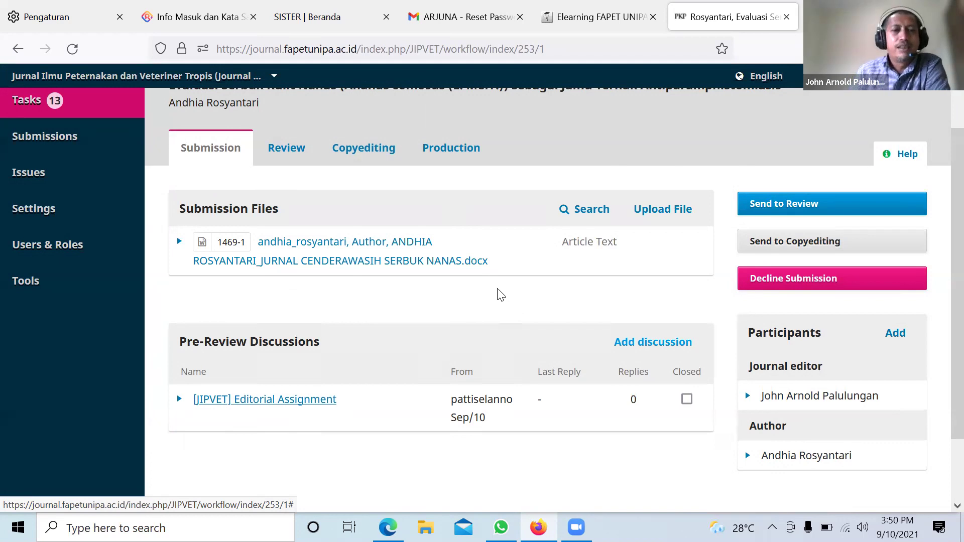
From All Active submissions, open submission 122 and switch to its Submission stage
scroll(501, 295, up, 2)
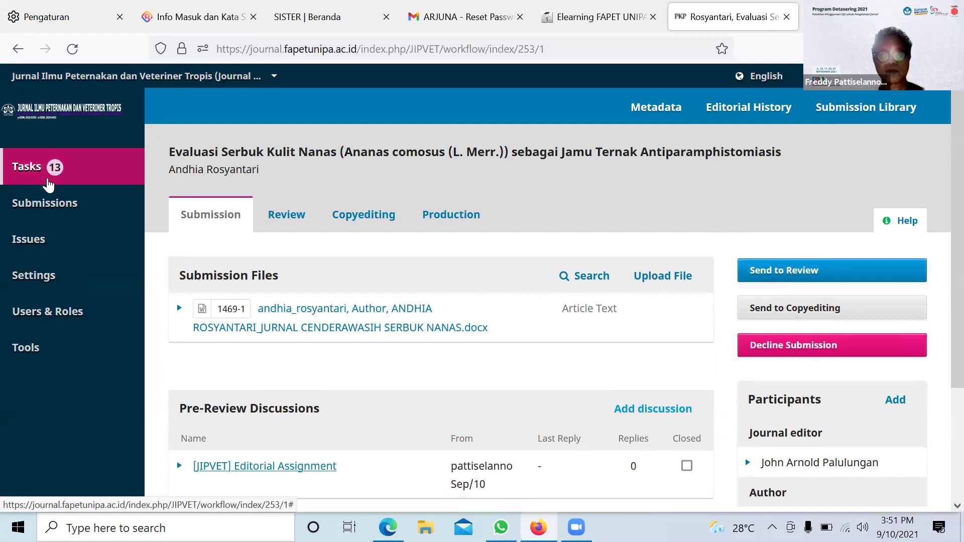
click(77, 212)
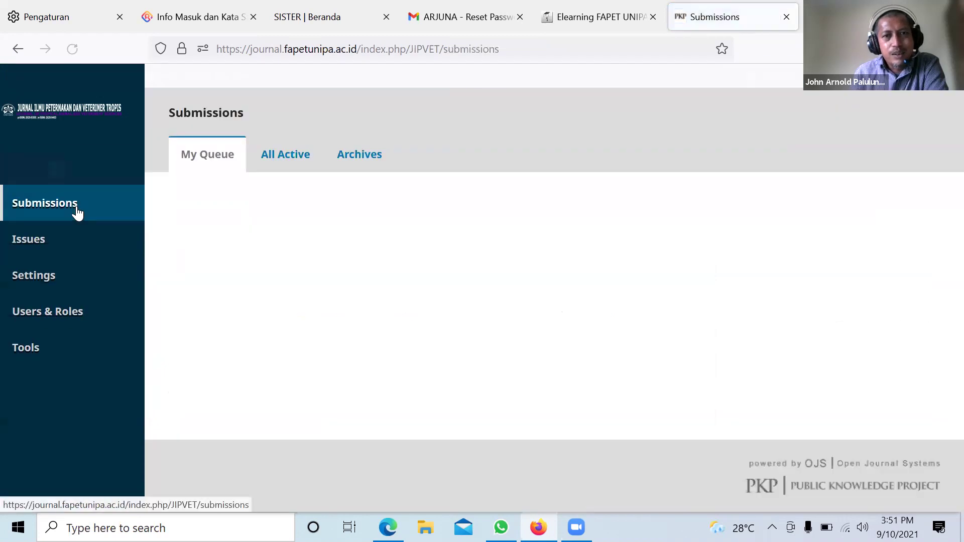
click(283, 161)
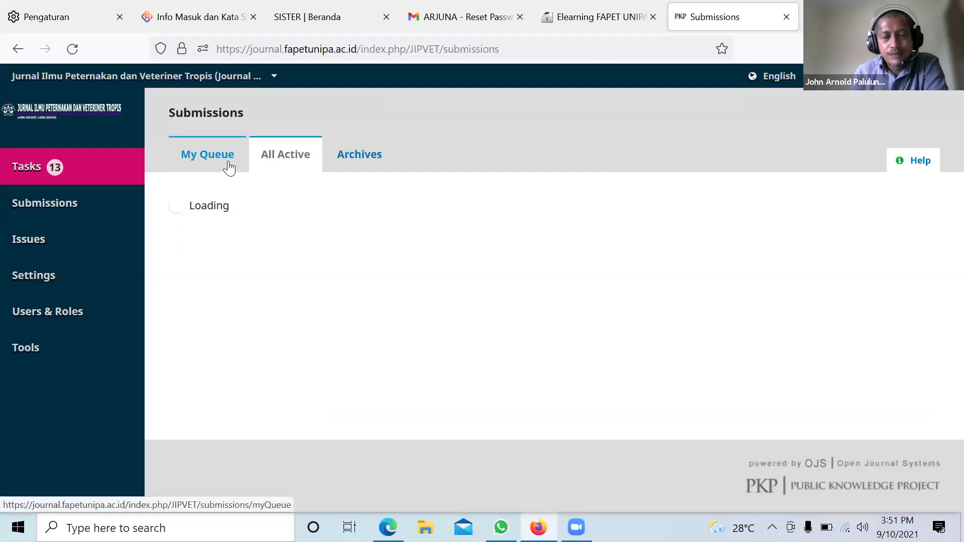
scroll(685, 282, down, 2)
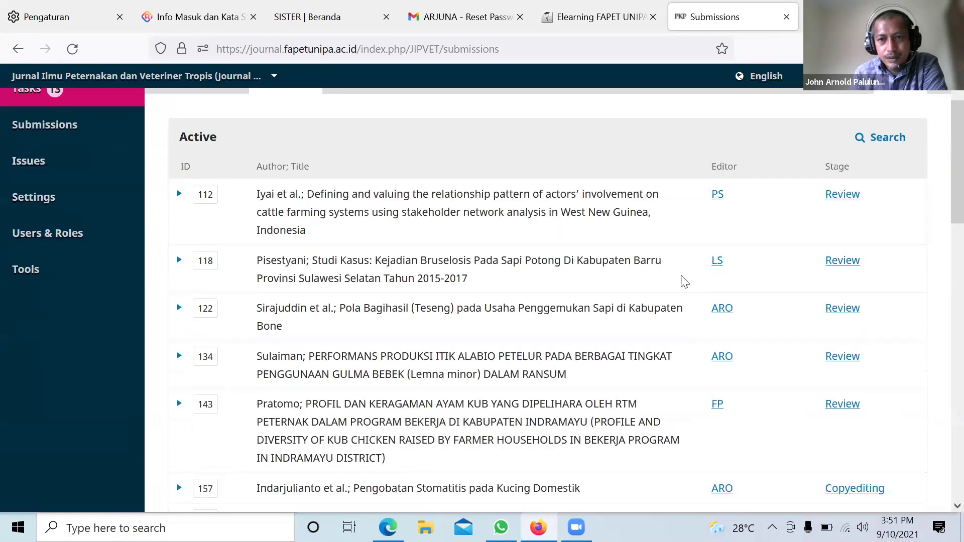
scroll(679, 277, down, 4)
scroll(819, 247, up, 2)
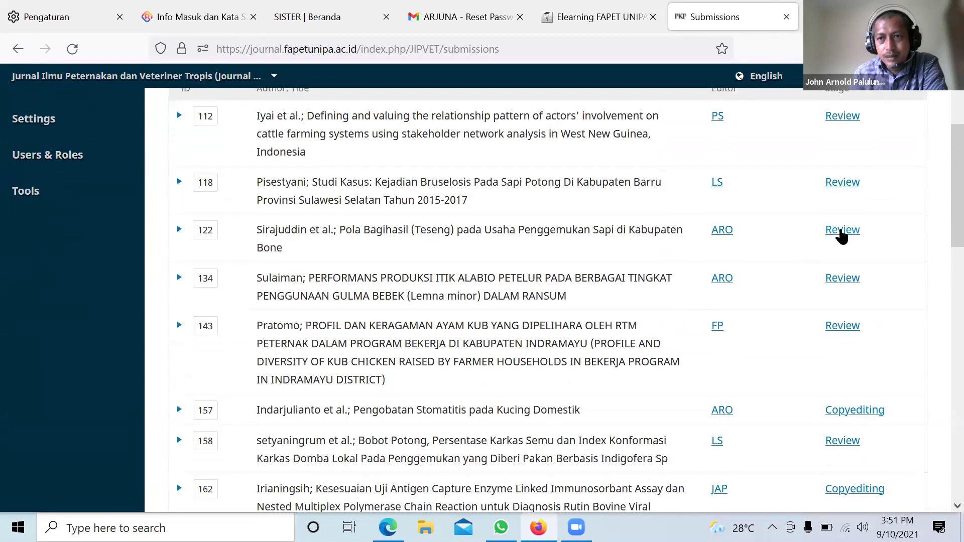
click(841, 231)
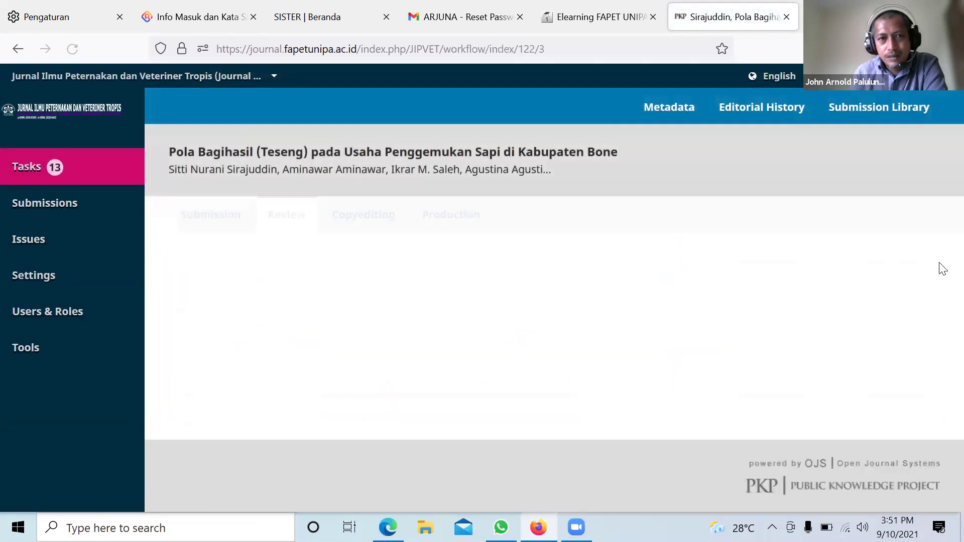
click(209, 215)
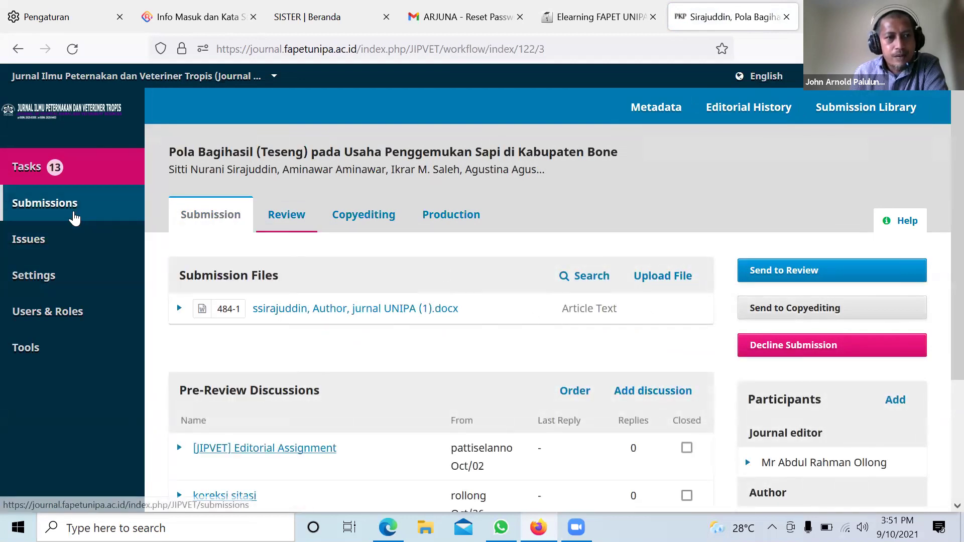
Return to the My Assigned submissions list and load more submissions
click(74, 216)
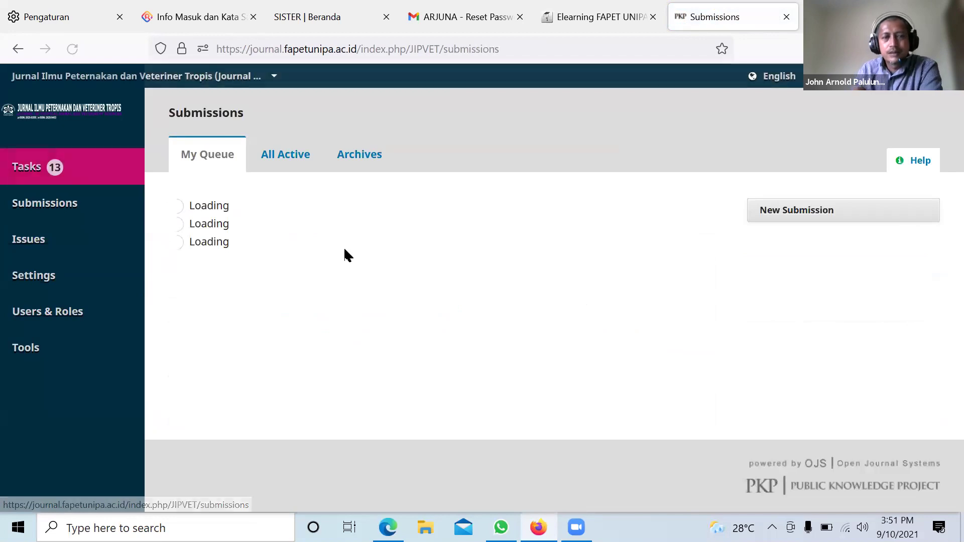
scroll(328, 231, down, 2)
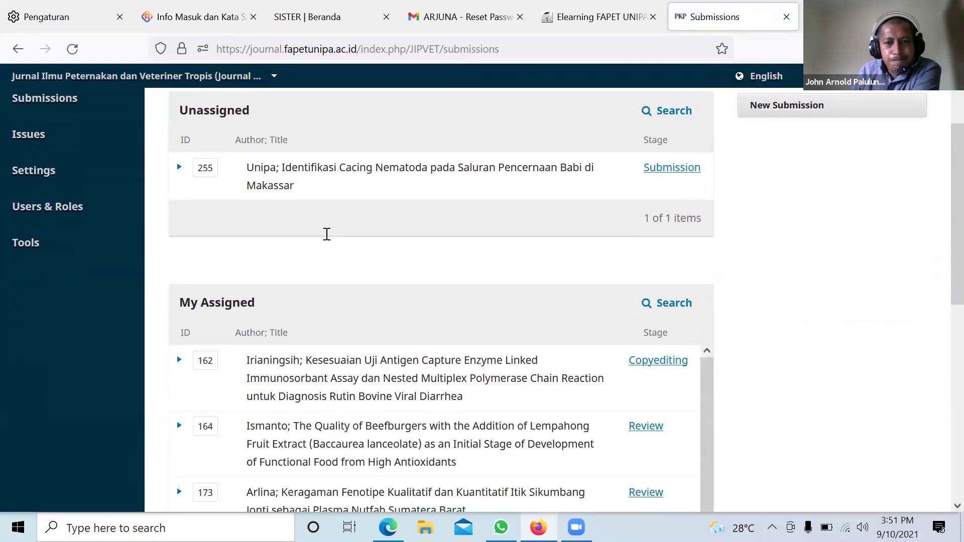
scroll(327, 234, down, 5)
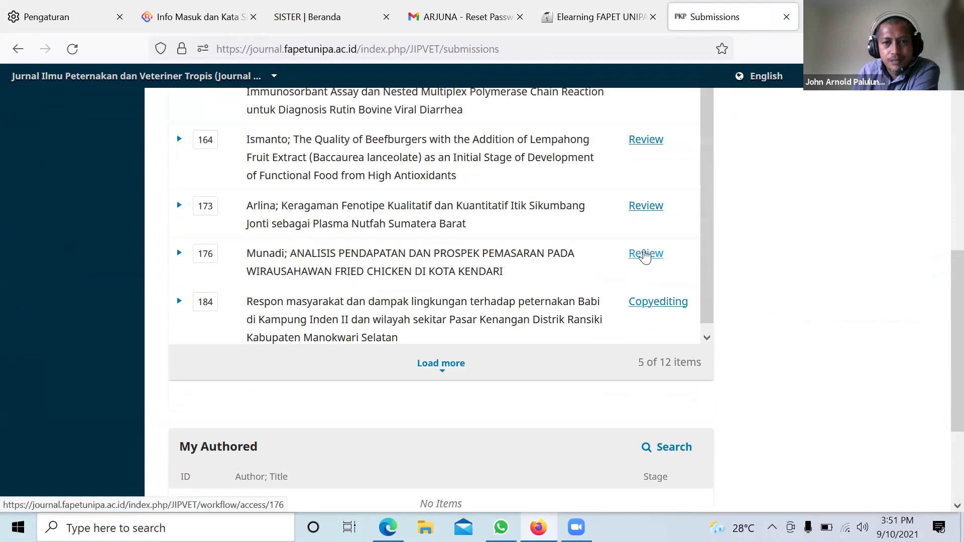
scroll(700, 303, down, 1)
click(442, 362)
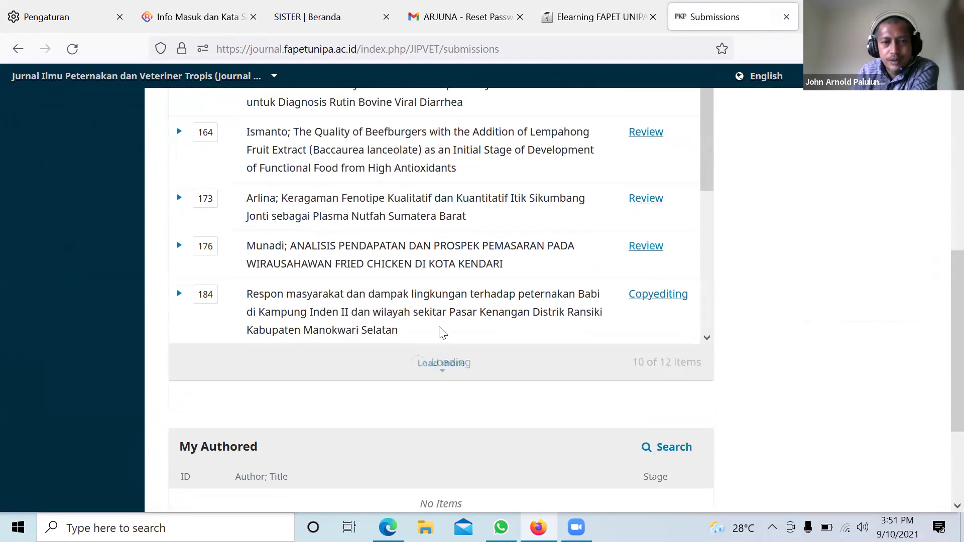
Open submission 225 at its Review stage, where round 1 has no reviewers
scroll(436, 309, down, 3)
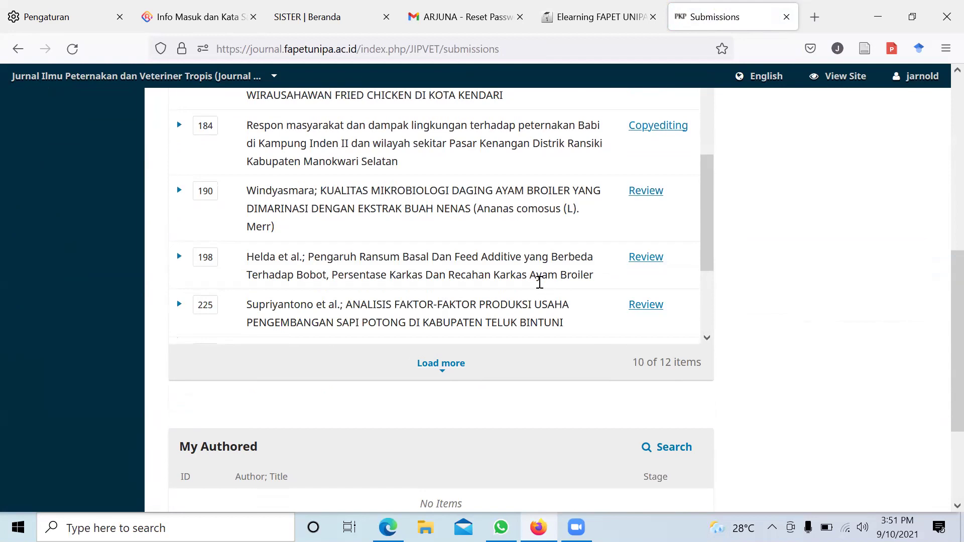
scroll(540, 279, down, 2)
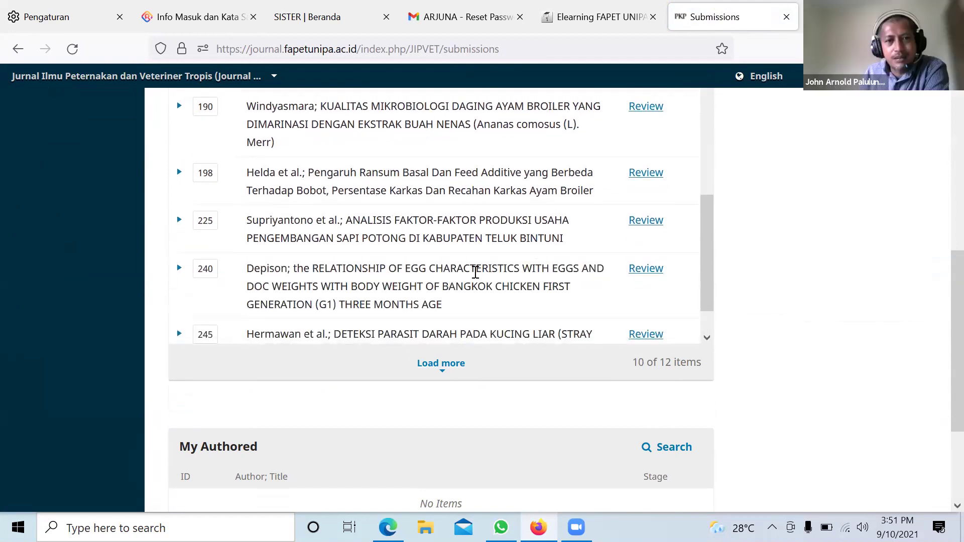
click(646, 220)
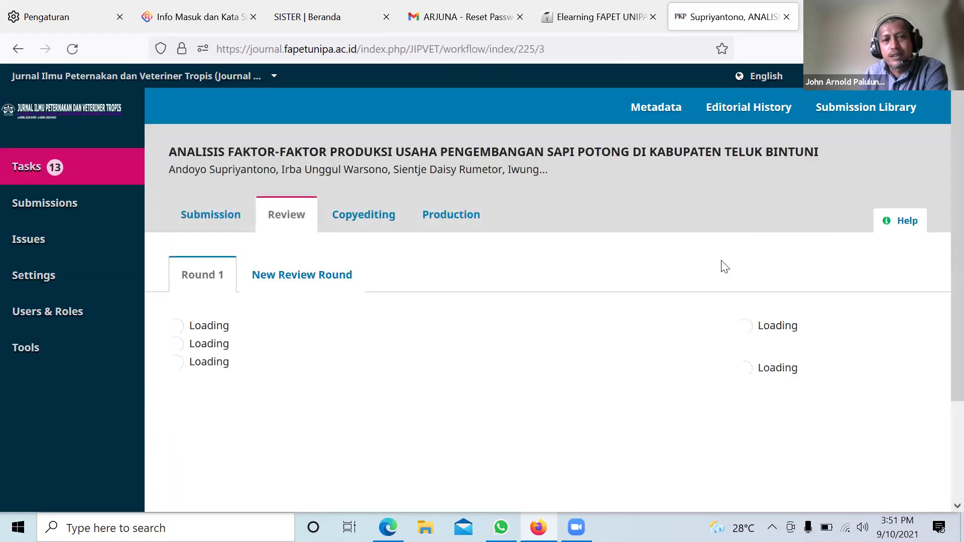
scroll(663, 316, down, 3)
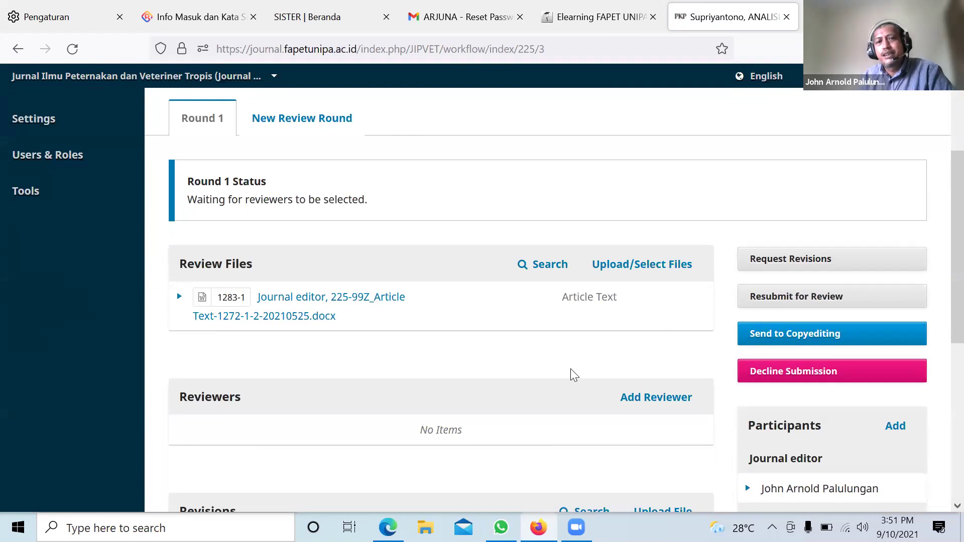
scroll(569, 371, down, 2)
scroll(565, 374, up, 3)
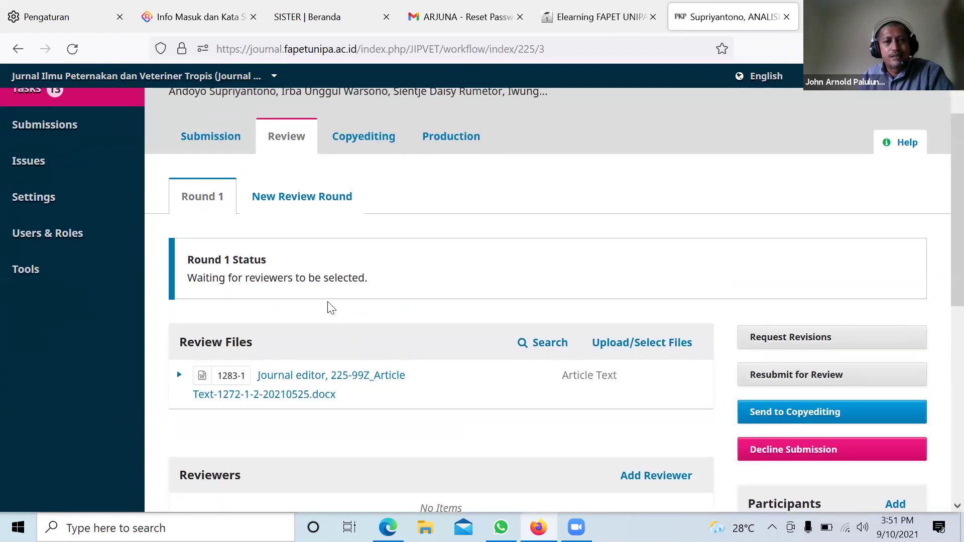
scroll(328, 307, down, 2)
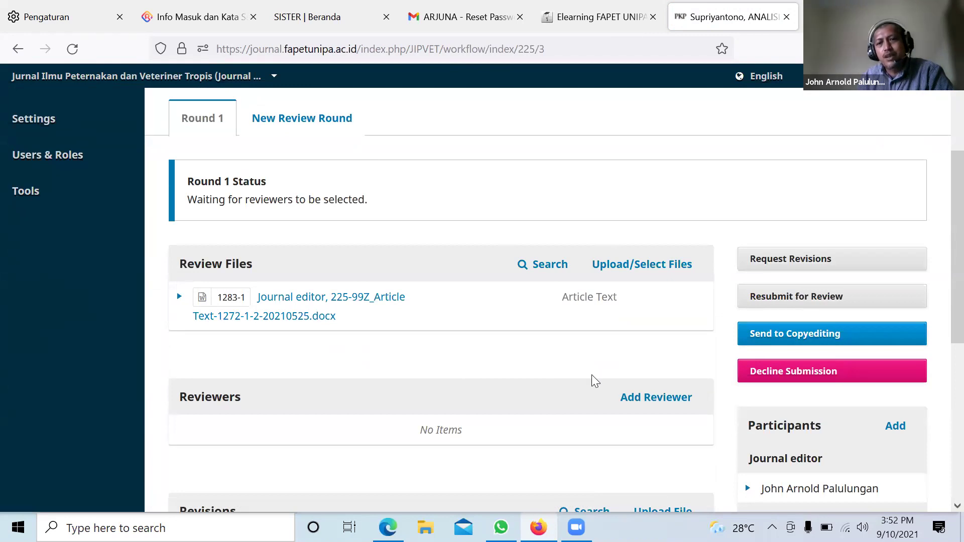
Open the Add Reviewer panel for submission 225, closing and reopening it once
scroll(593, 381, up, 3)
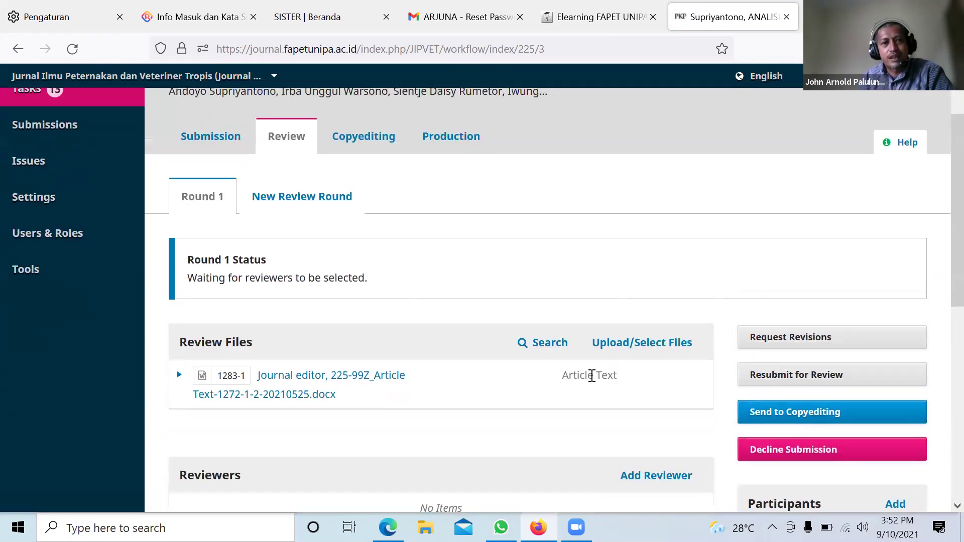
scroll(593, 380, down, 5)
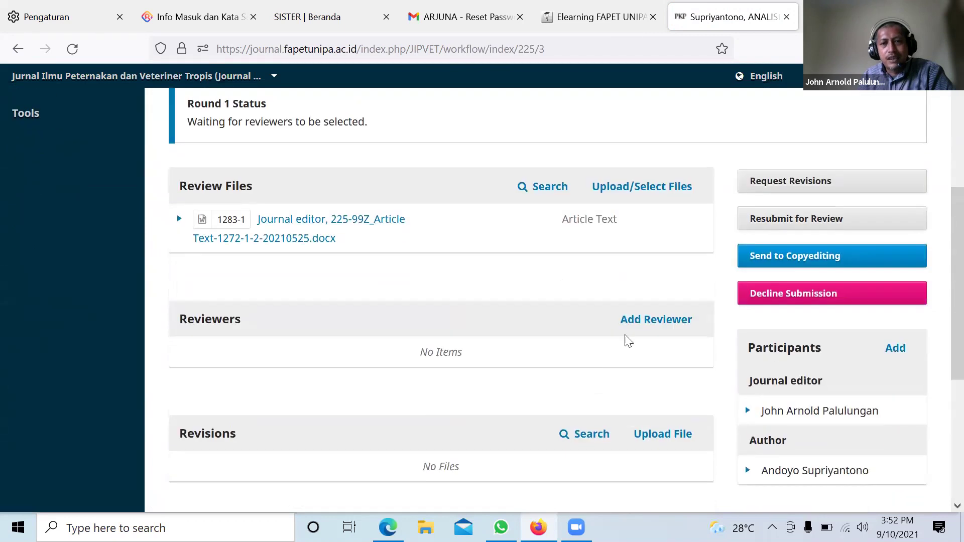
click(658, 329)
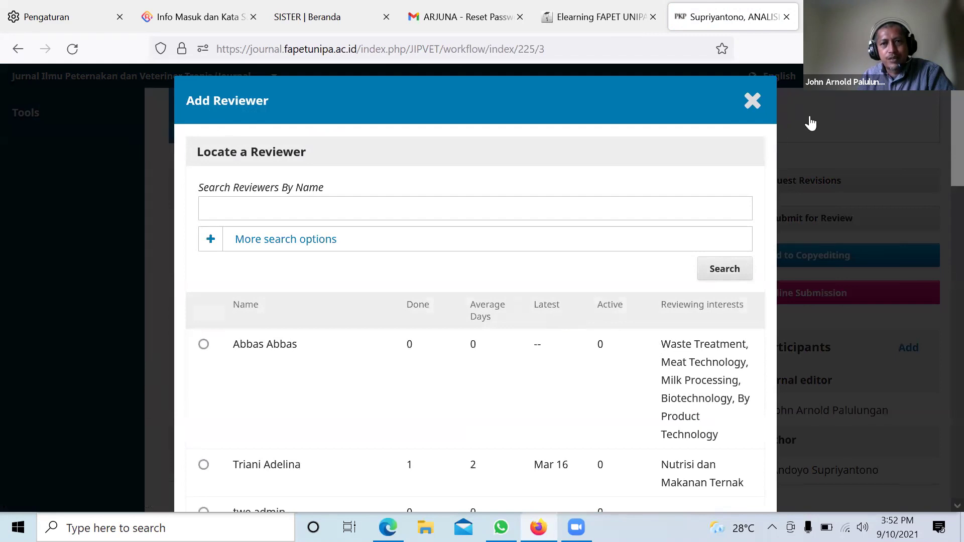
click(751, 100)
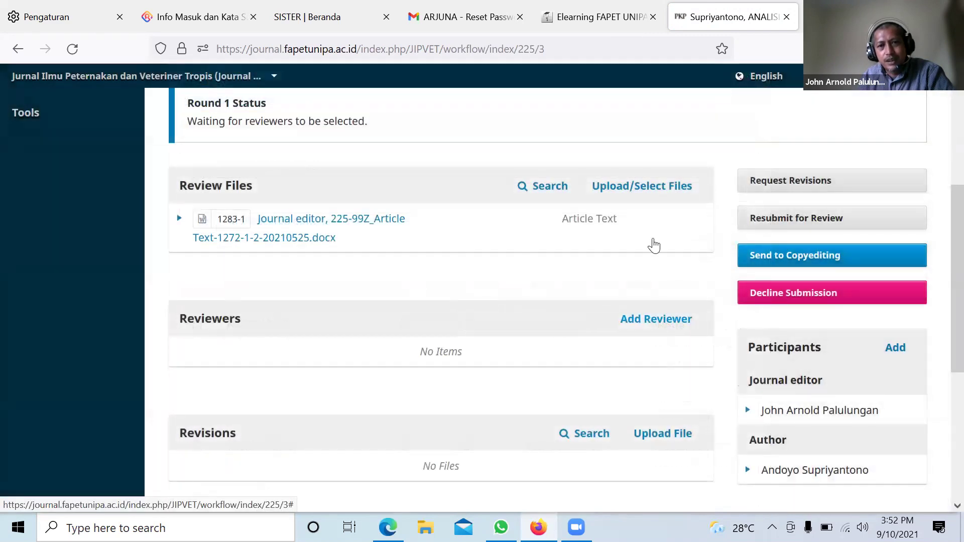
scroll(655, 245, down, 2)
click(656, 241)
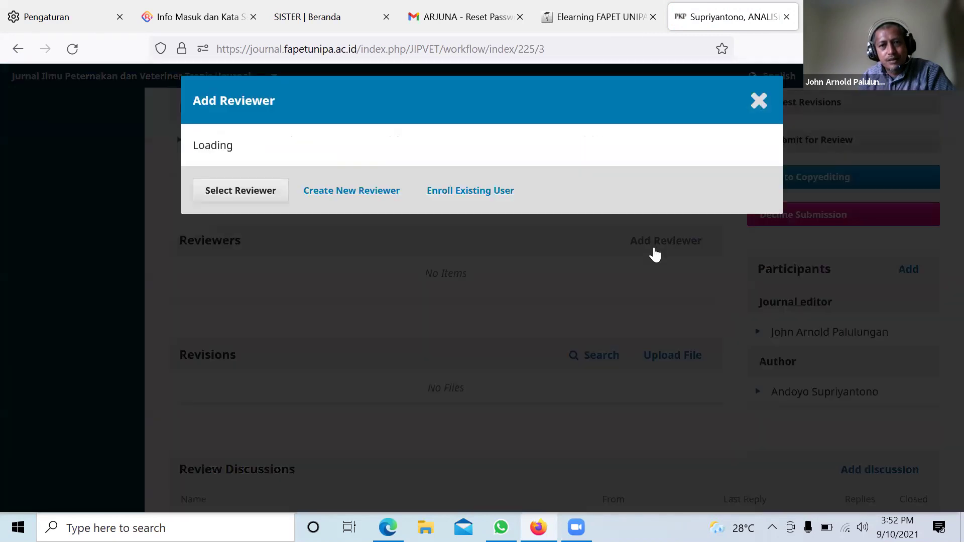
Load more reviewers so 40 of 132 potential reviewers are listed
scroll(525, 306, down, 6)
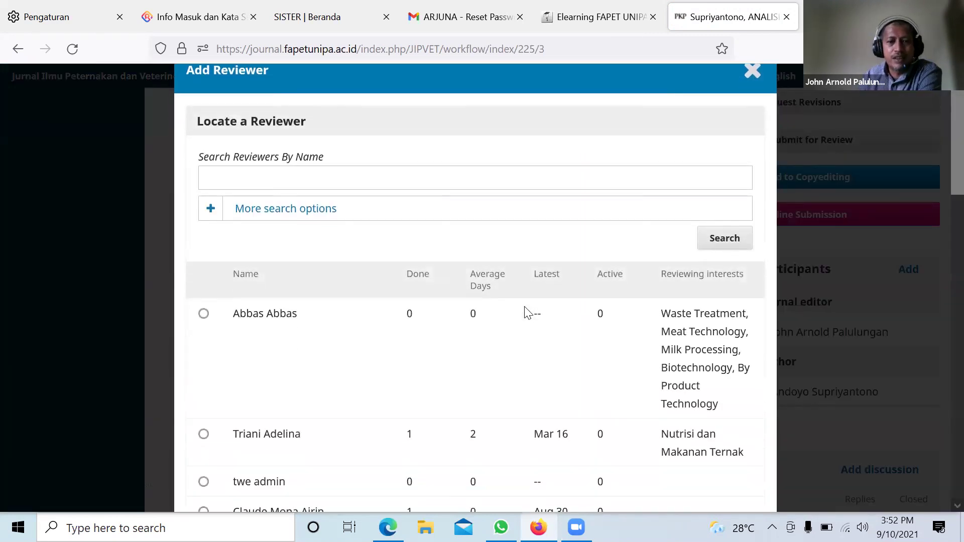
scroll(489, 274, down, 2)
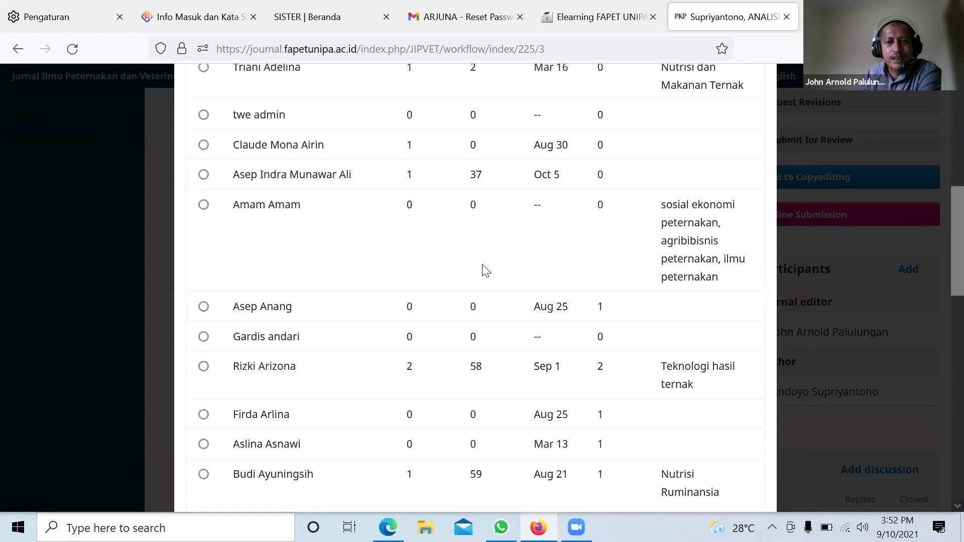
scroll(483, 269, down, 8)
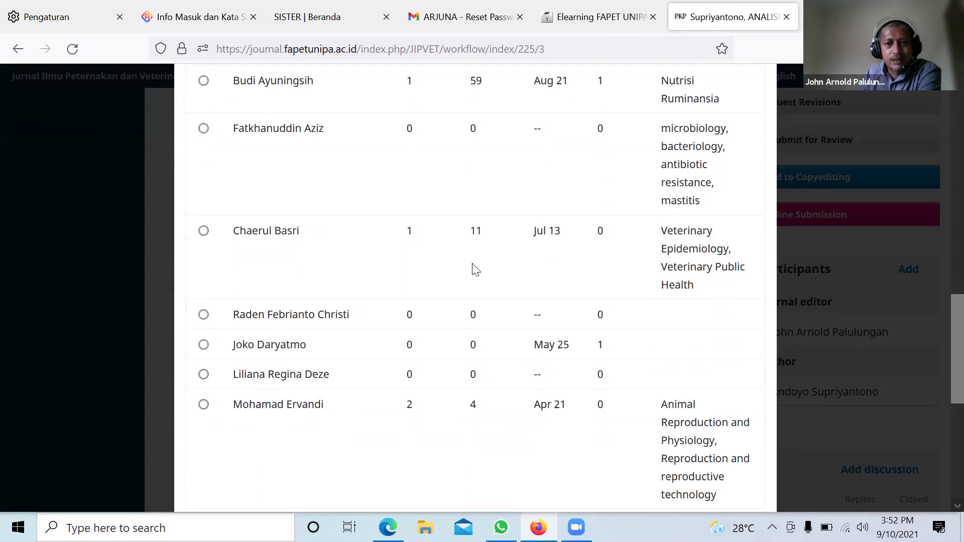
scroll(476, 270, down, 6)
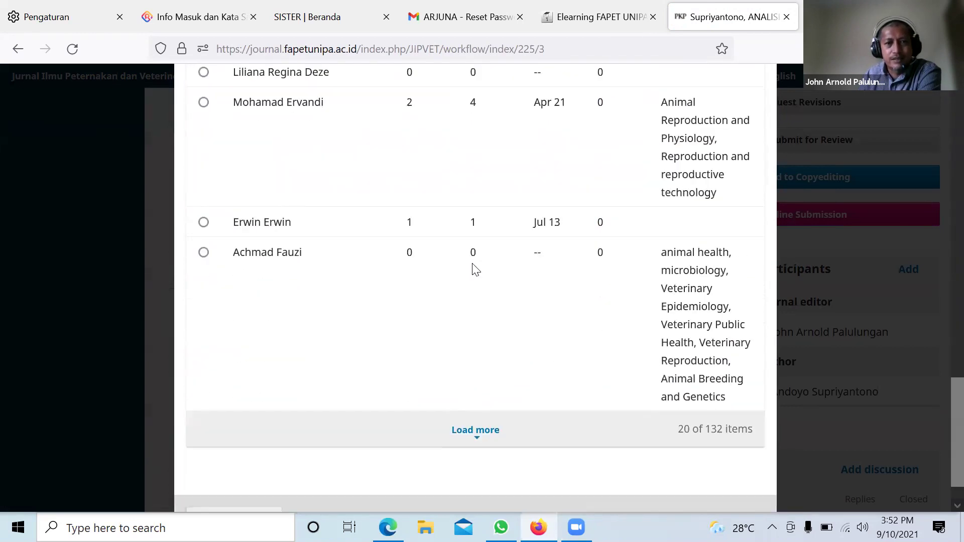
scroll(476, 270, down, 1)
click(467, 386)
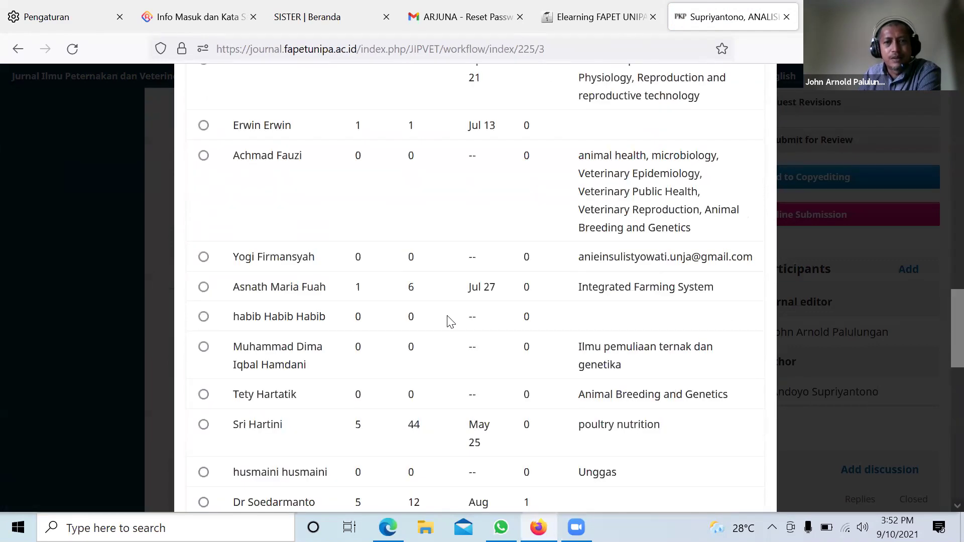
scroll(450, 322, down, 12)
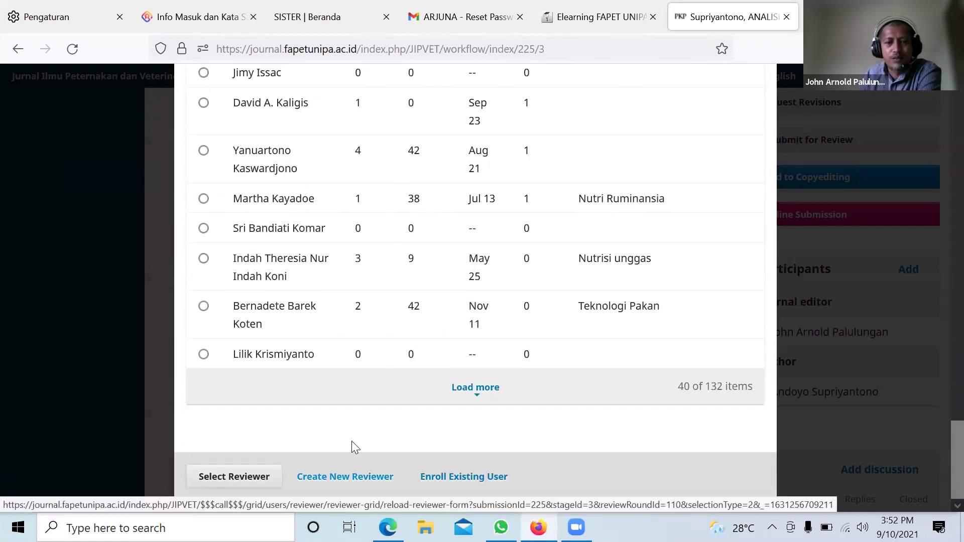
click(351, 476)
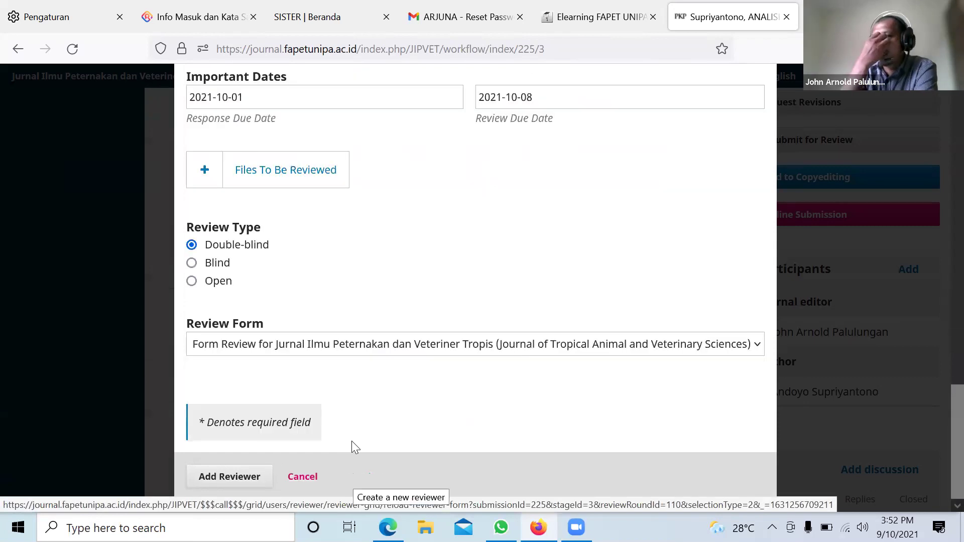
scroll(362, 307, up, 8)
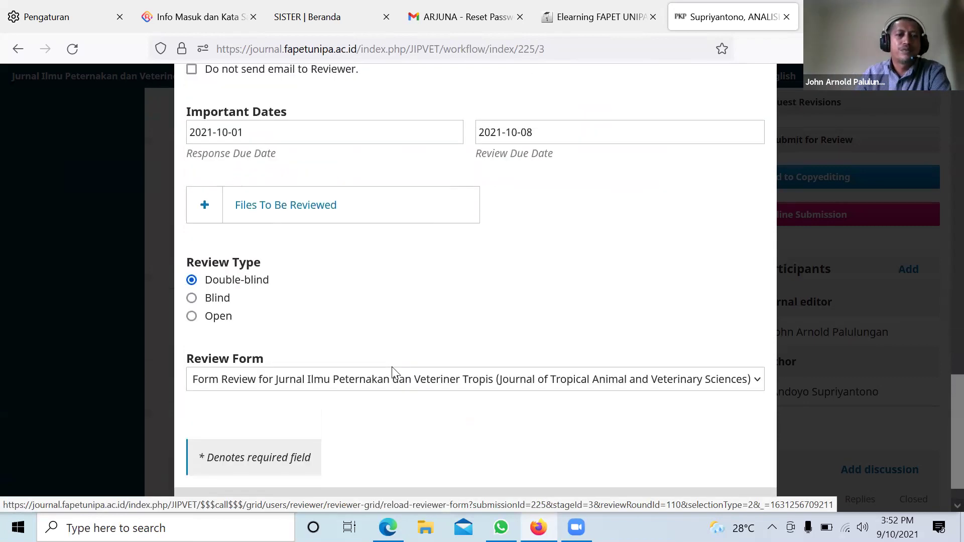
scroll(365, 268, up, 10)
click(255, 152)
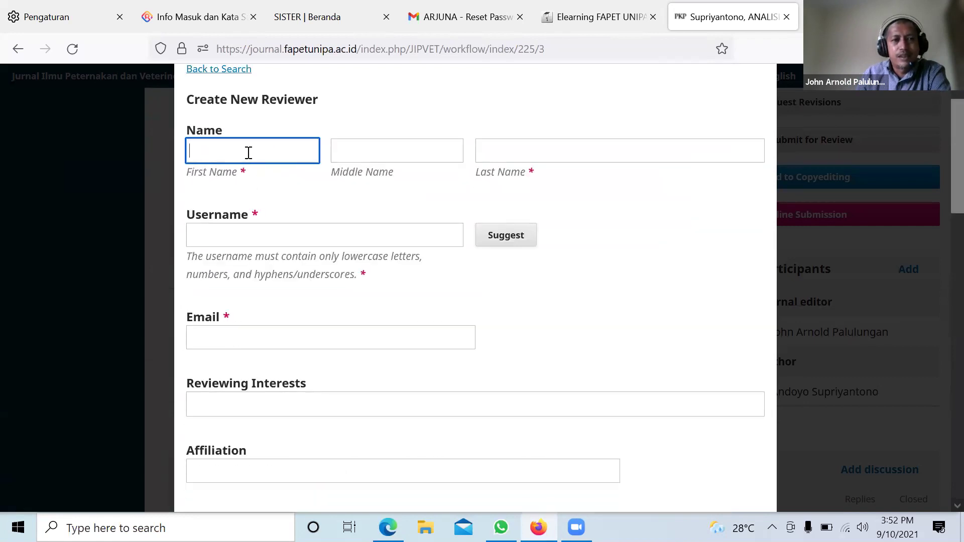
click(234, 235)
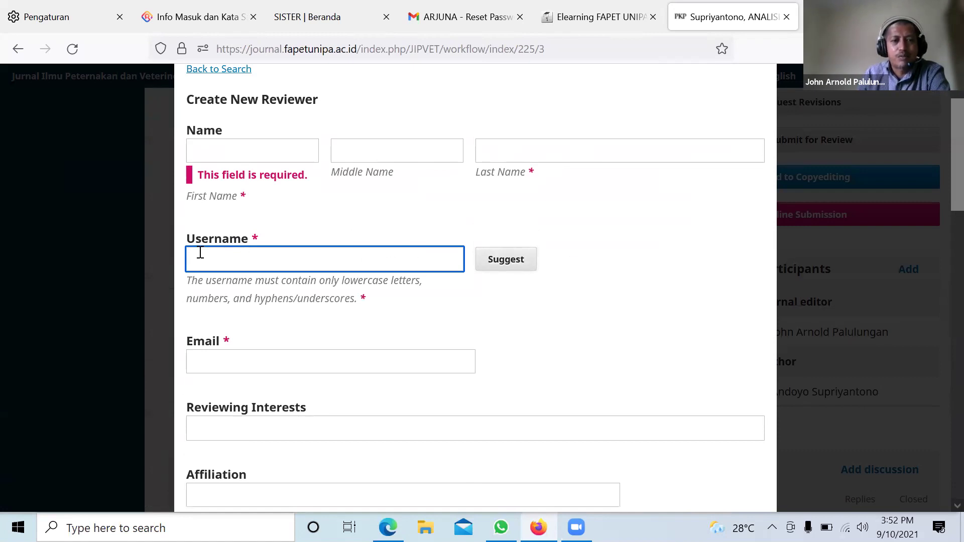
scroll(323, 286, down, 2)
scroll(301, 286, down, 2)
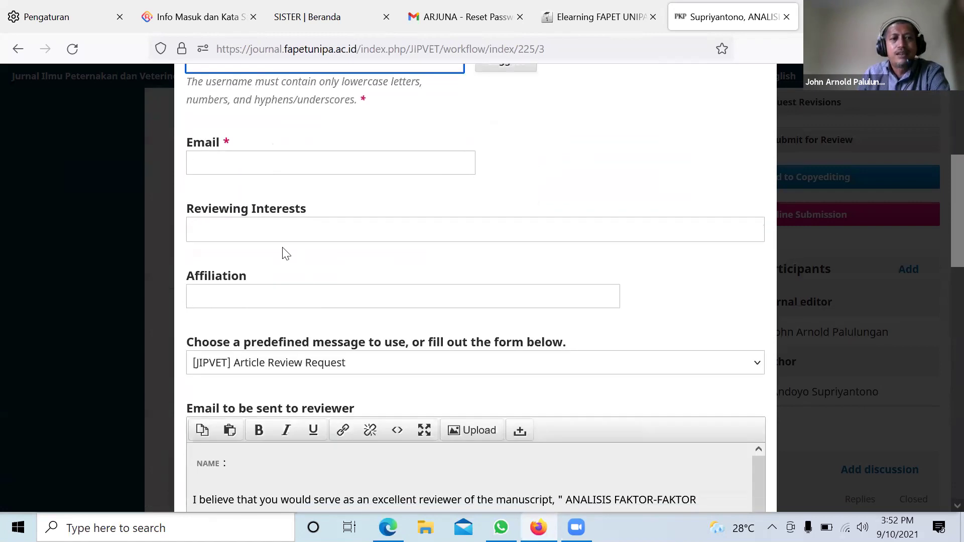
click(252, 226)
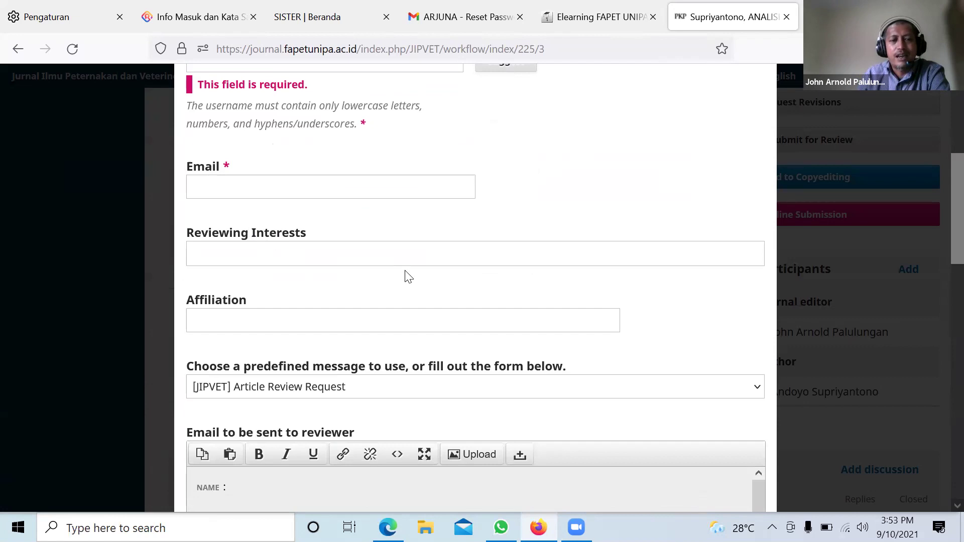
scroll(328, 230, down, 2)
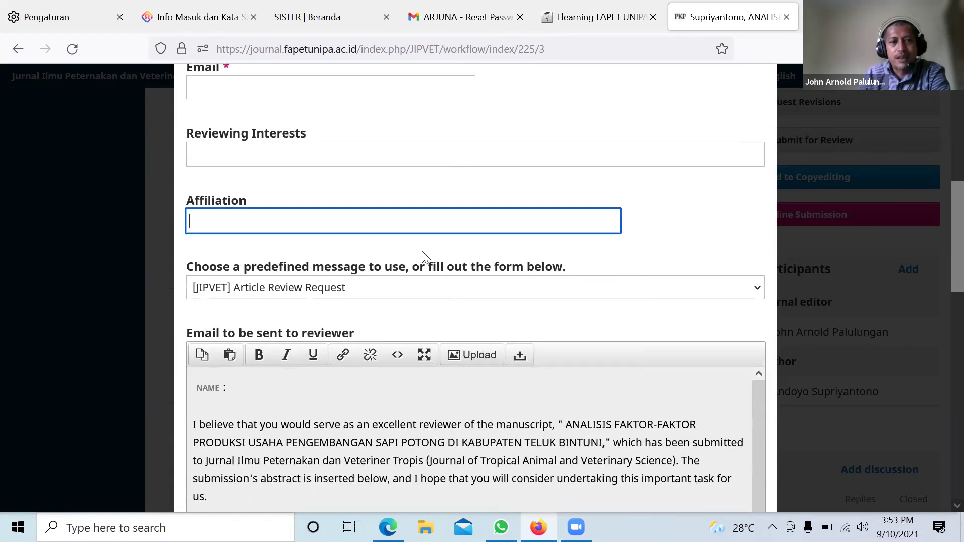
scroll(423, 257, down, 4)
scroll(423, 260, down, 2)
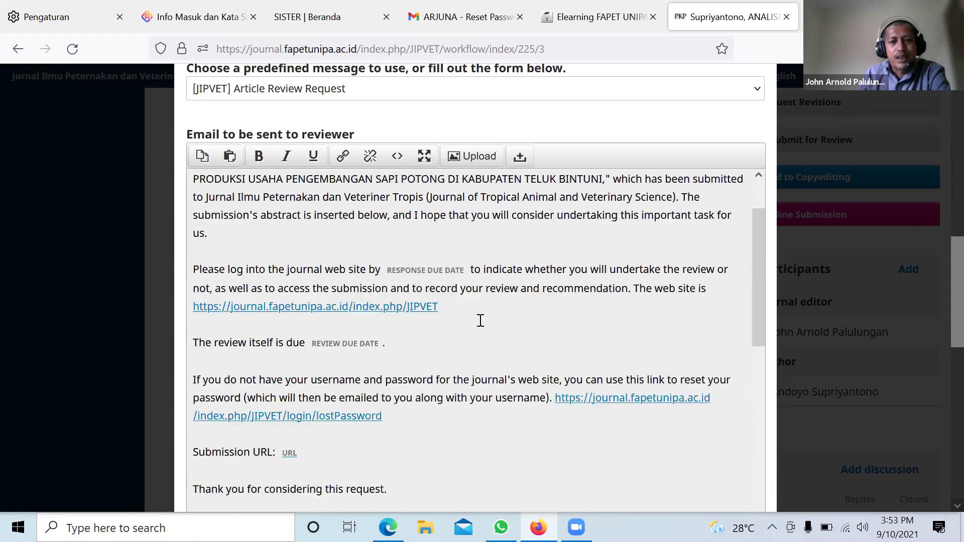
scroll(480, 321, down, 8)
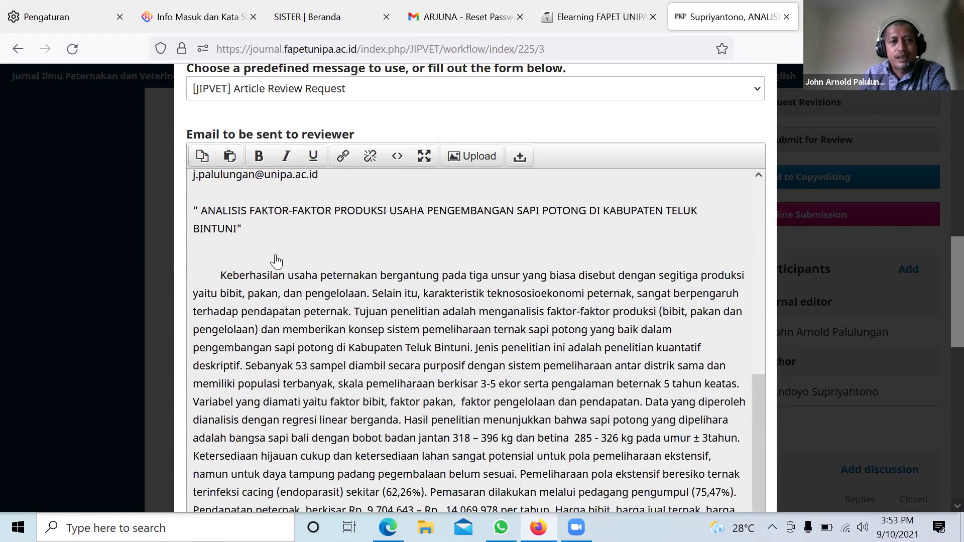
scroll(278, 301, down, 10)
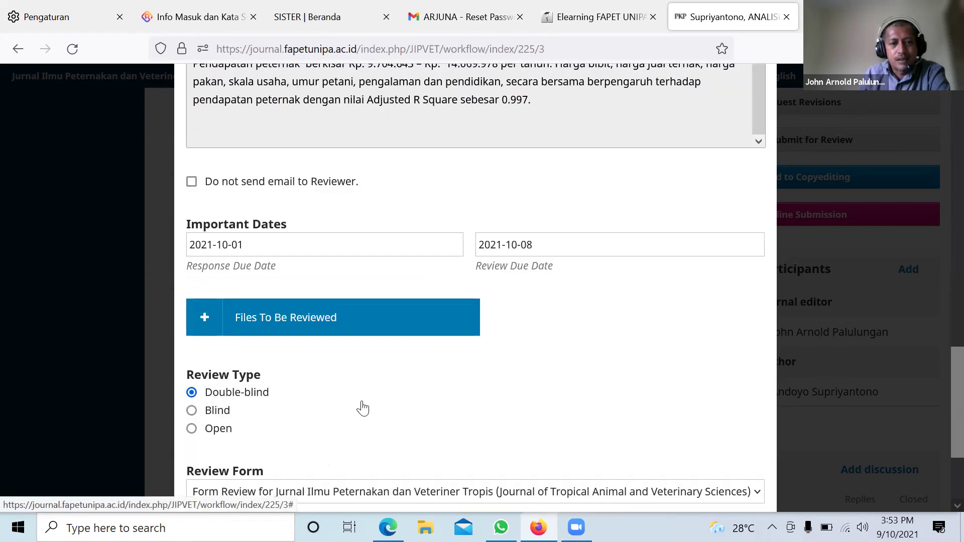
scroll(551, 377, down, 1)
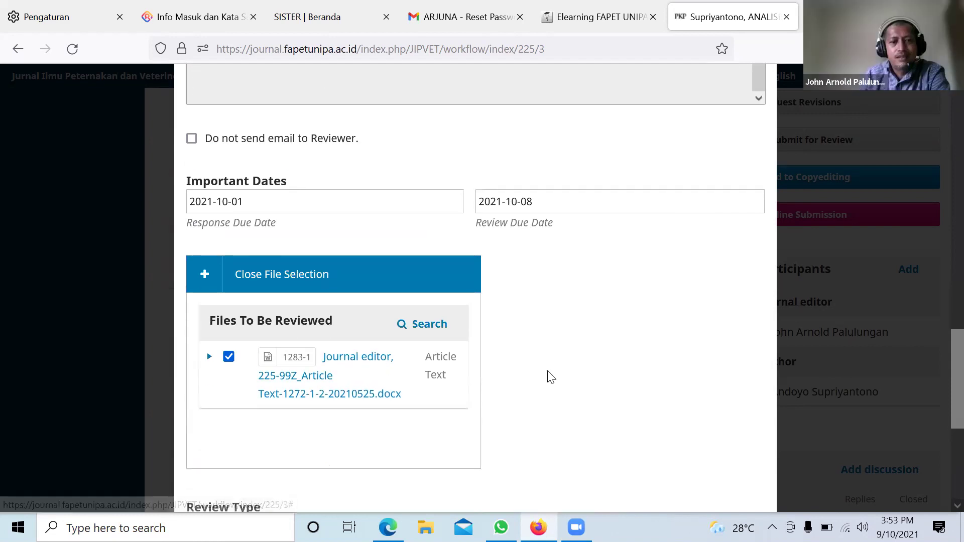
scroll(551, 377, down, 3)
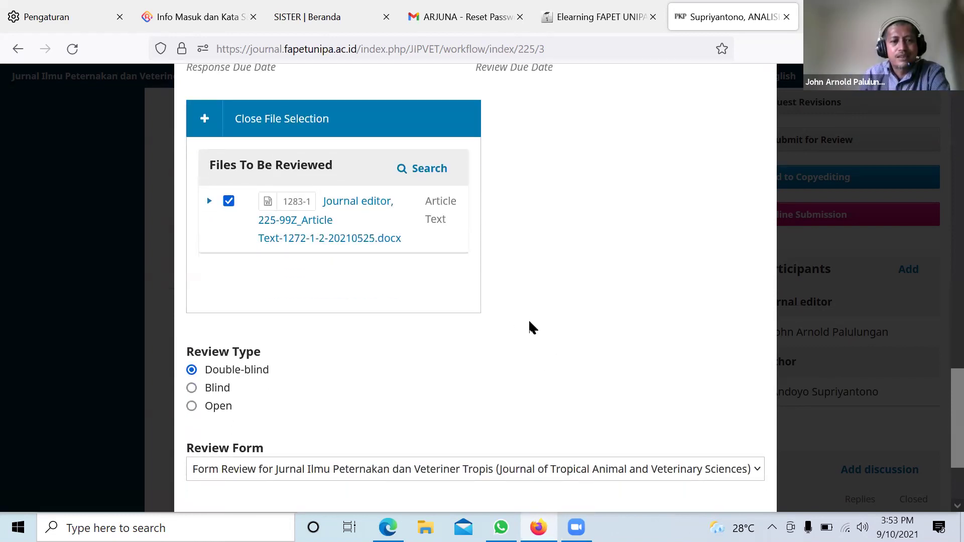
scroll(482, 332, down, 3)
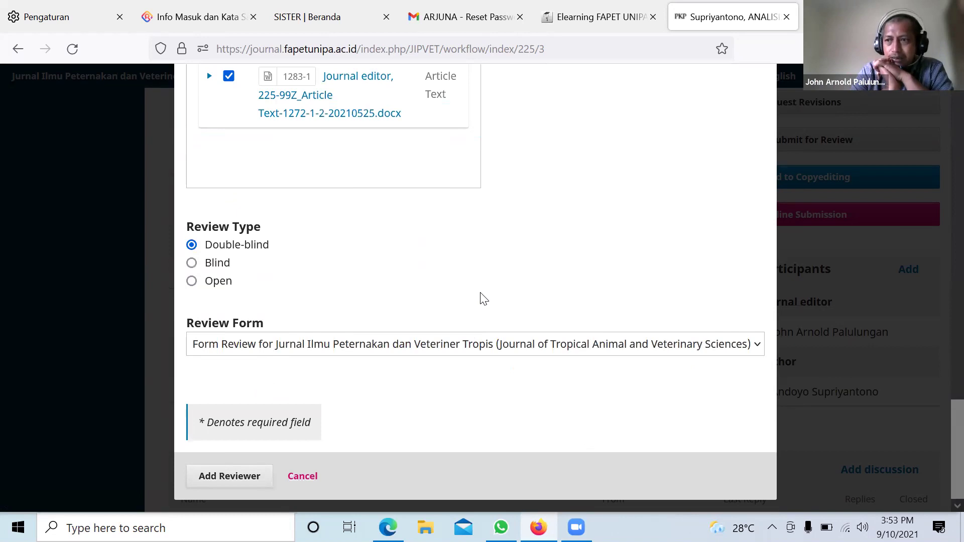
Try Review Type Open, revert to Double-blind, and keep the journal's review form
click(366, 347)
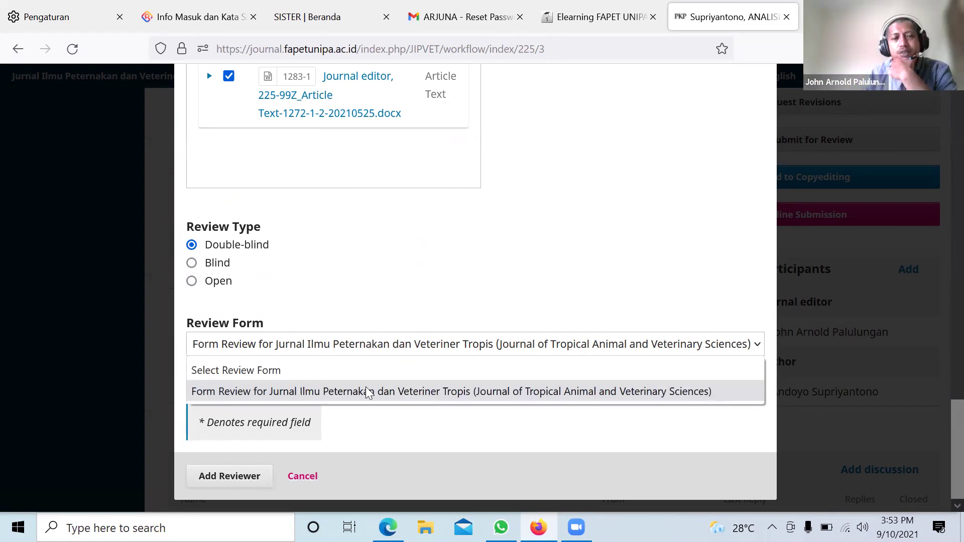
click(396, 290)
click(256, 251)
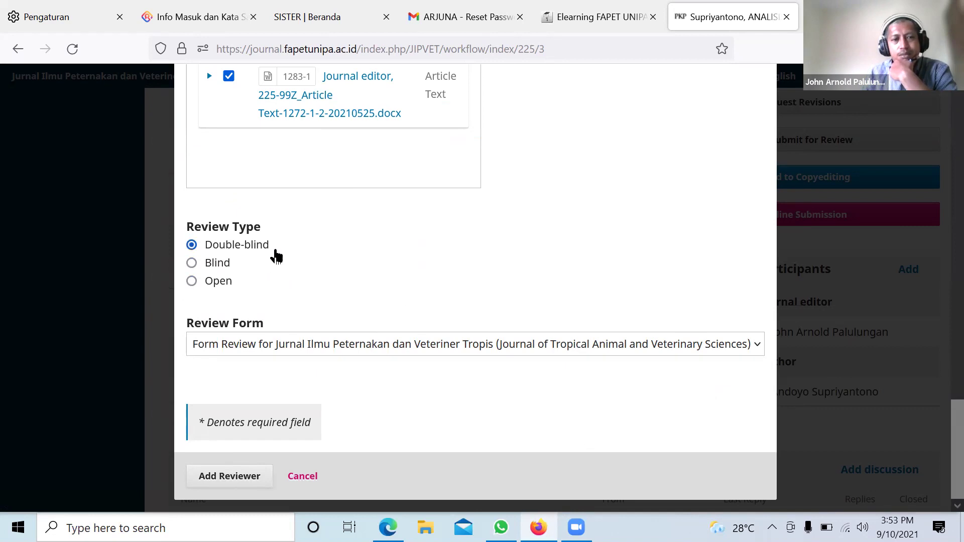
click(324, 347)
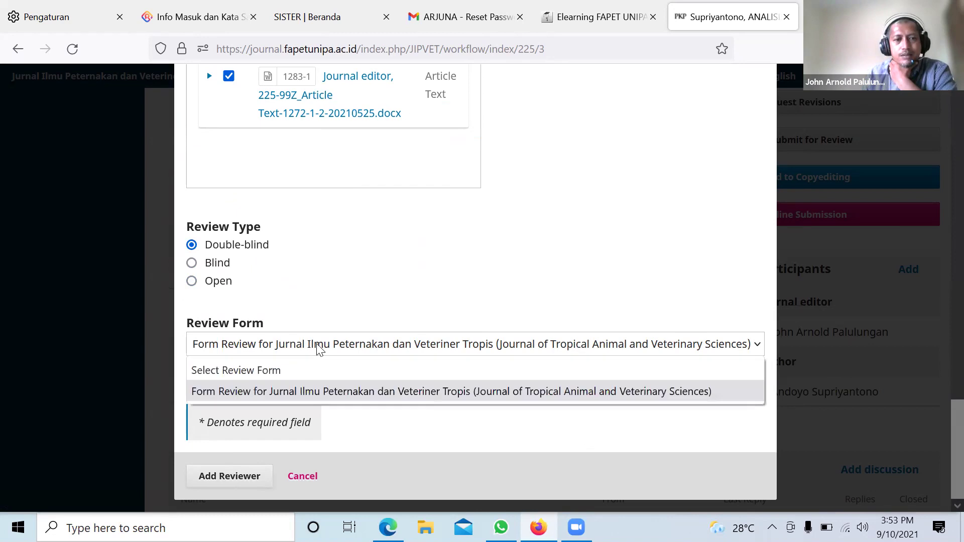
click(294, 392)
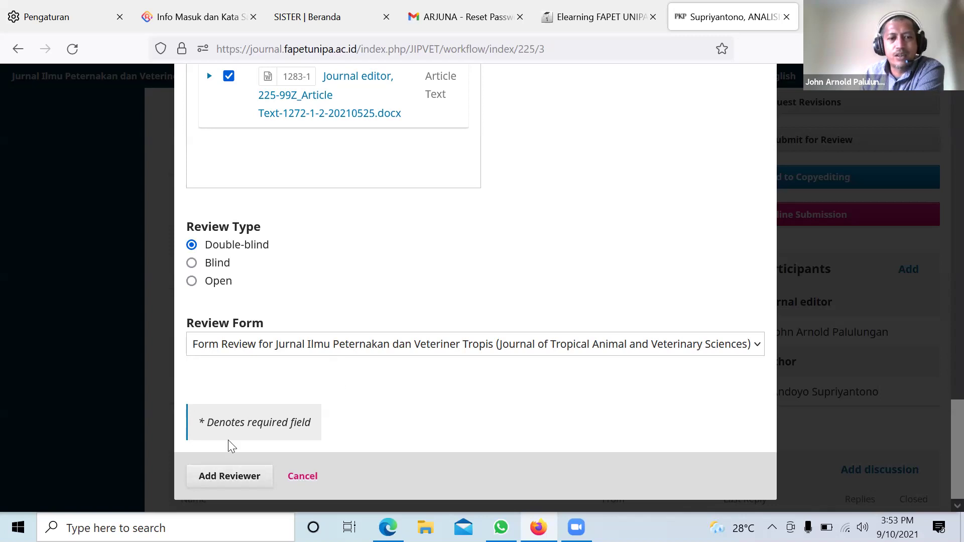
Cancel the new-reviewer form to return to Locate a Reviewer
scroll(228, 440, up, 8)
scroll(336, 439, up, 12)
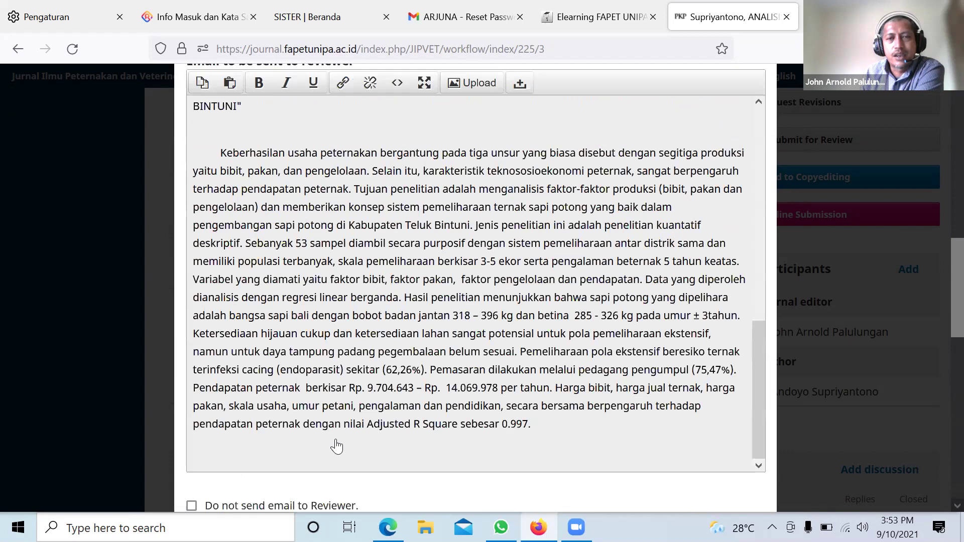
scroll(342, 340, up, 3)
scroll(341, 344, down, 7)
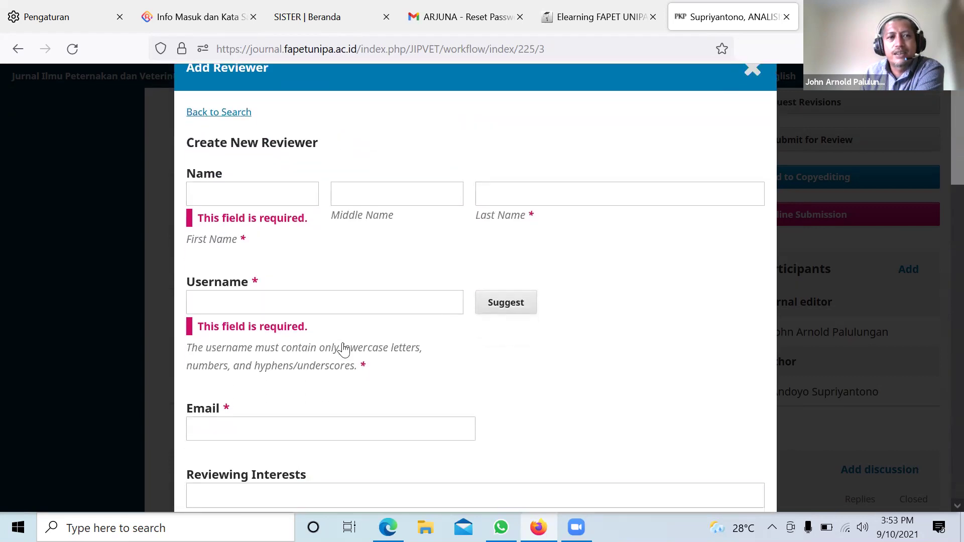
scroll(341, 347, down, 5)
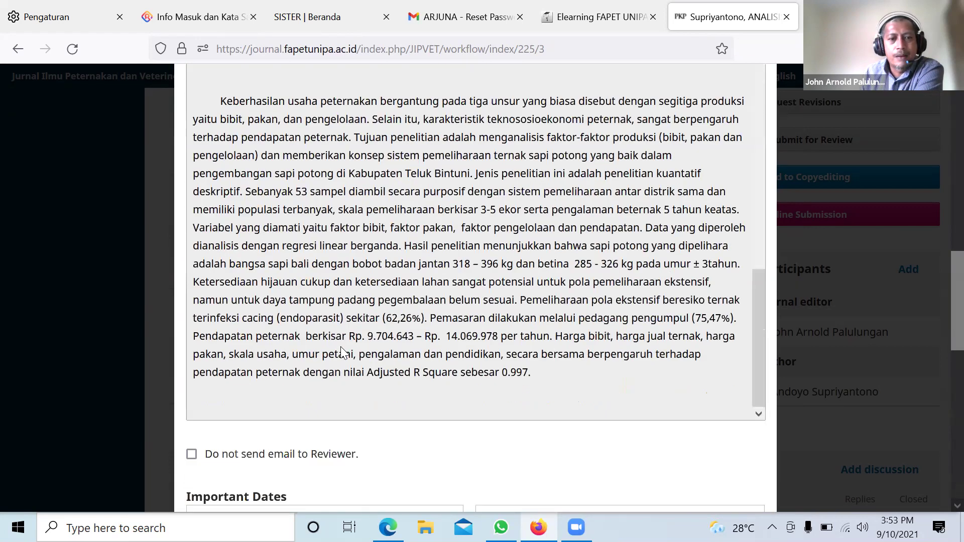
scroll(341, 351, down, 2)
scroll(340, 346, down, 10)
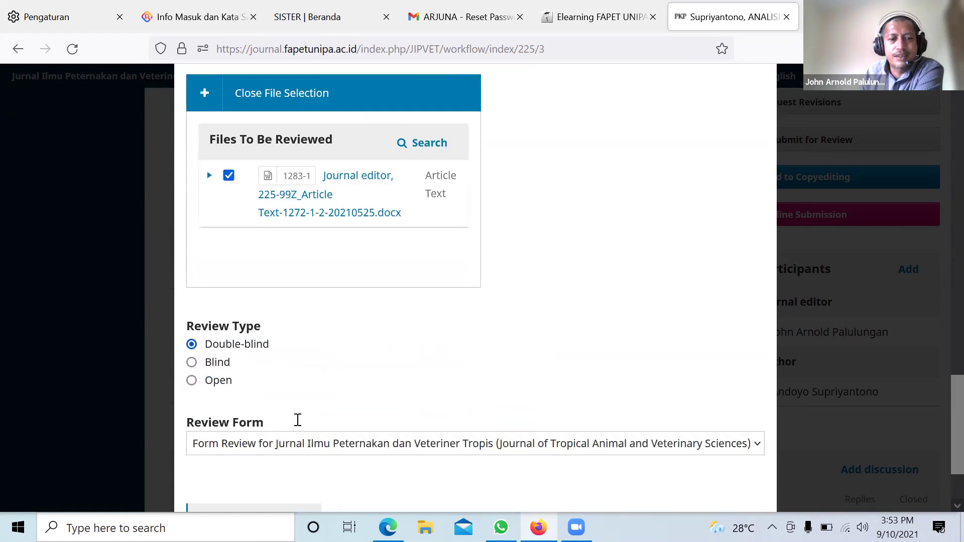
click(296, 462)
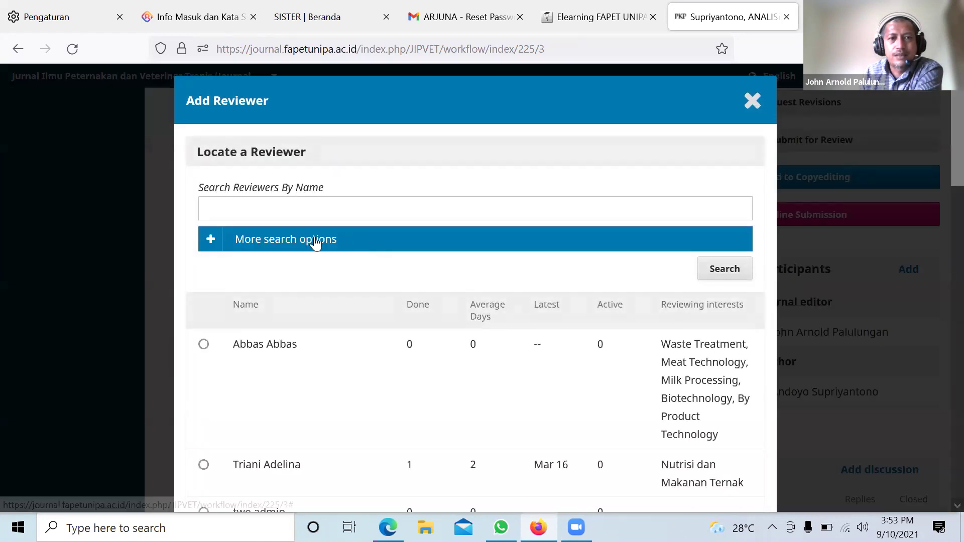
Close the Add Reviewer dialog without selecting anyone, leaving submission 225 reviewer-less
scroll(280, 280, down, 5)
scroll(257, 330, down, 2)
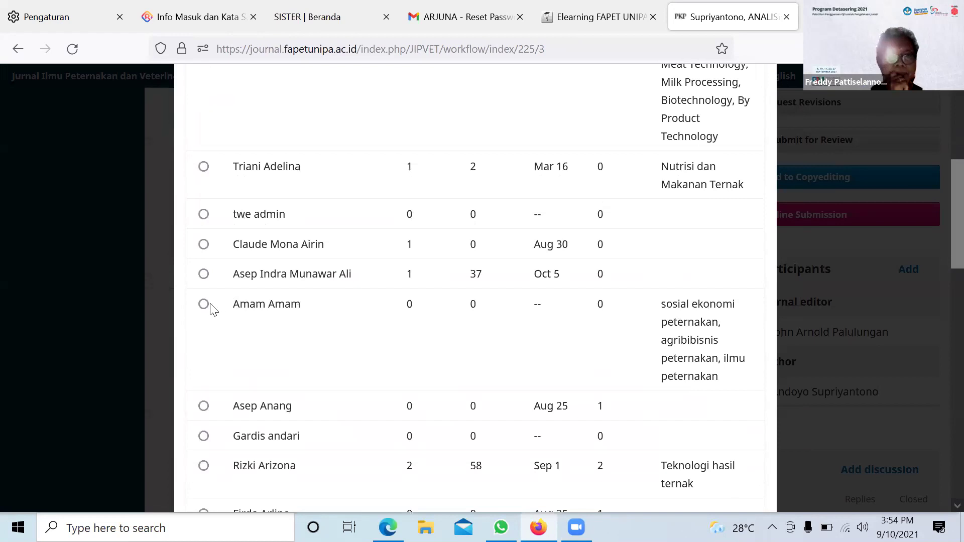
scroll(326, 311, down, 12)
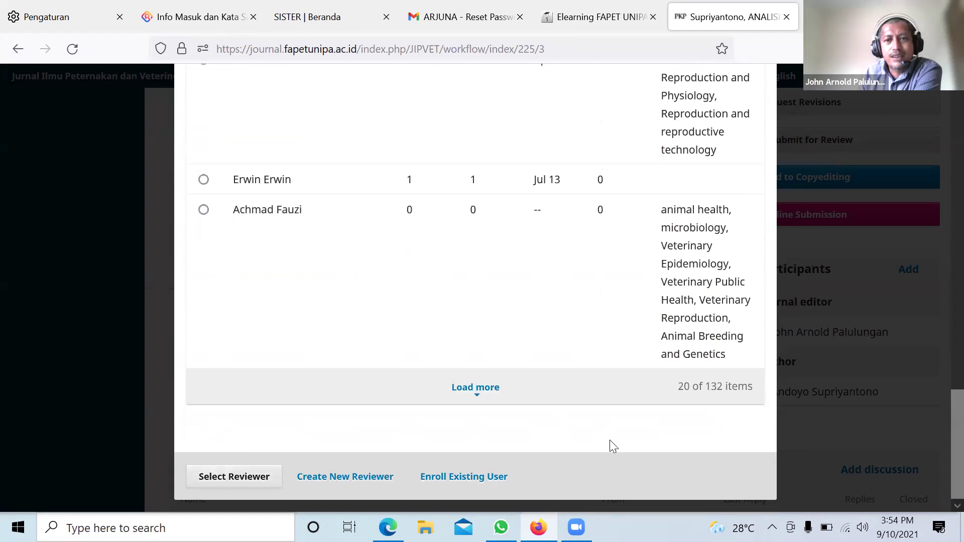
scroll(510, 439, up, 12)
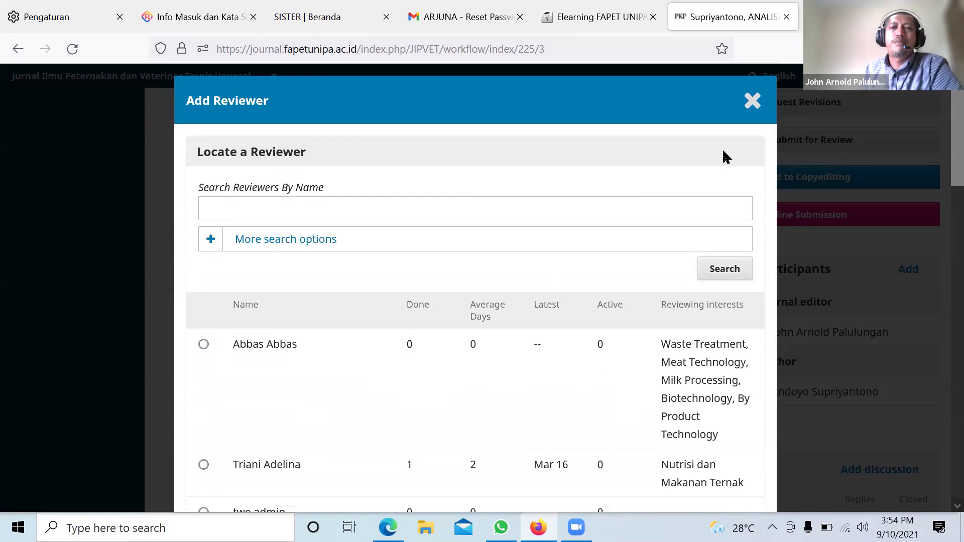
click(756, 109)
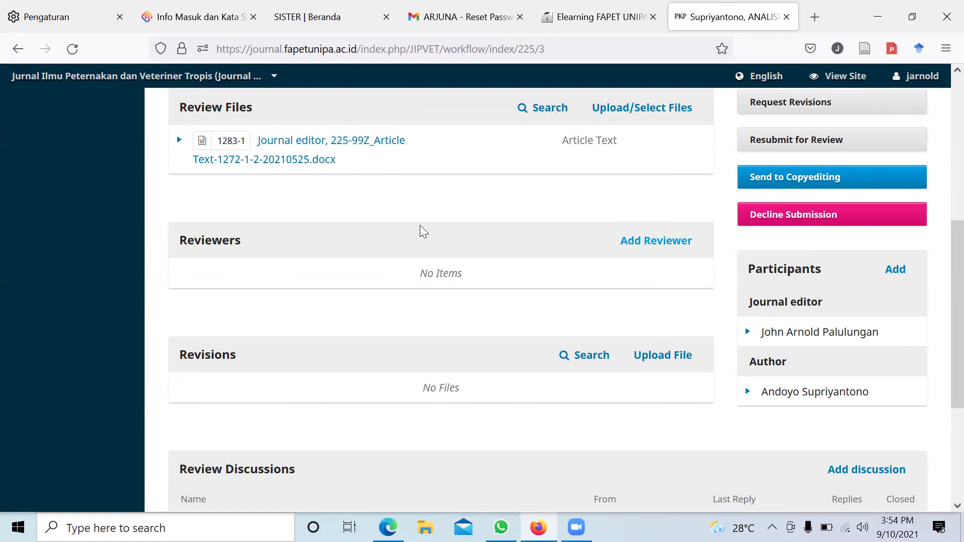
scroll(423, 232, down, 2)
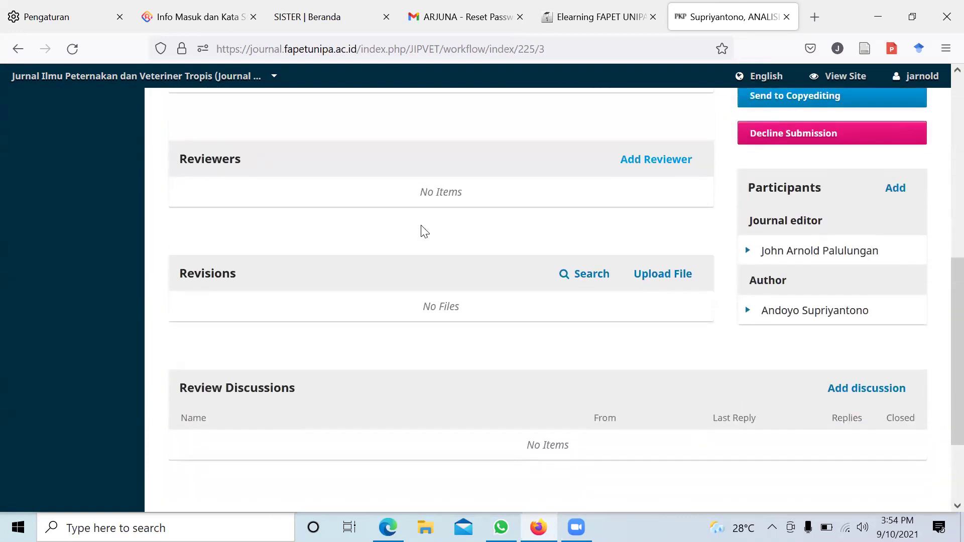
scroll(422, 231, up, 4)
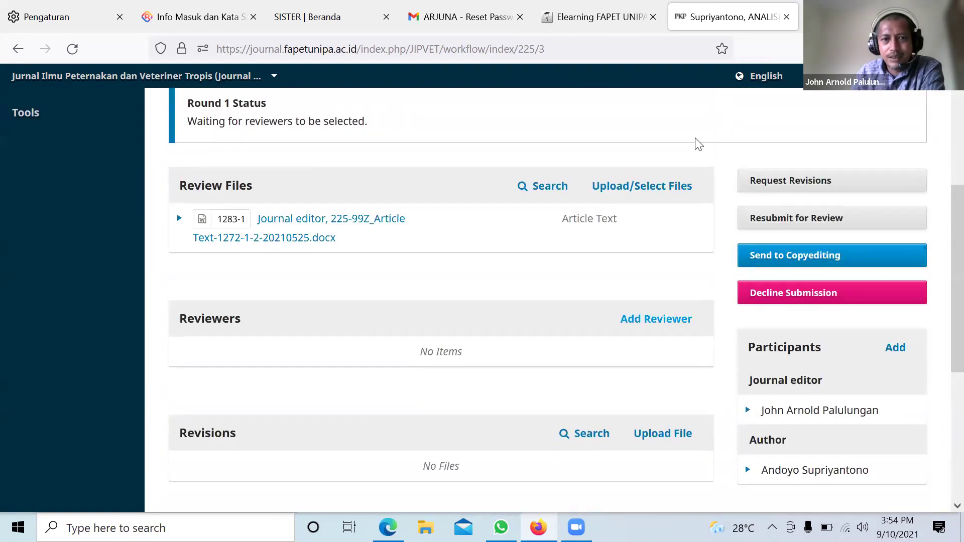
scroll(478, 323, down, 2)
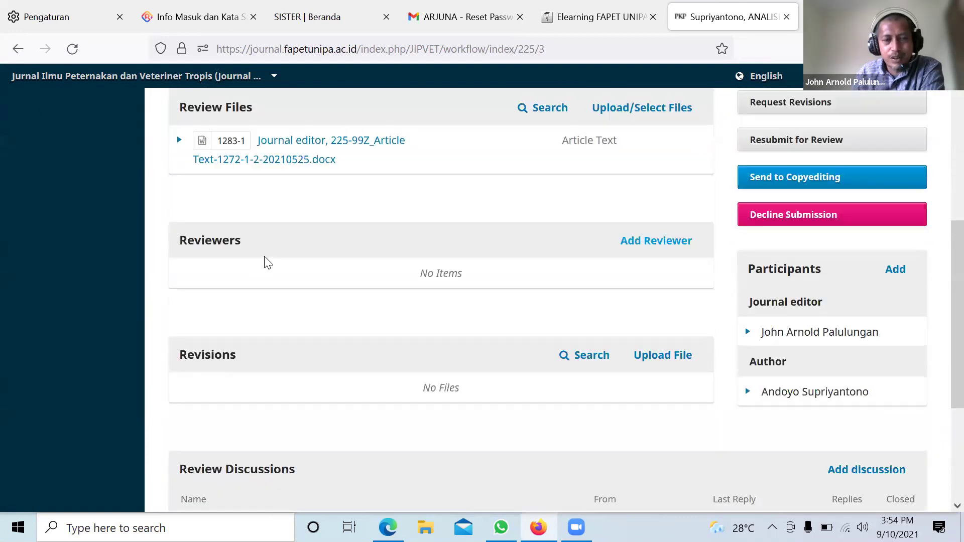
click(653, 241)
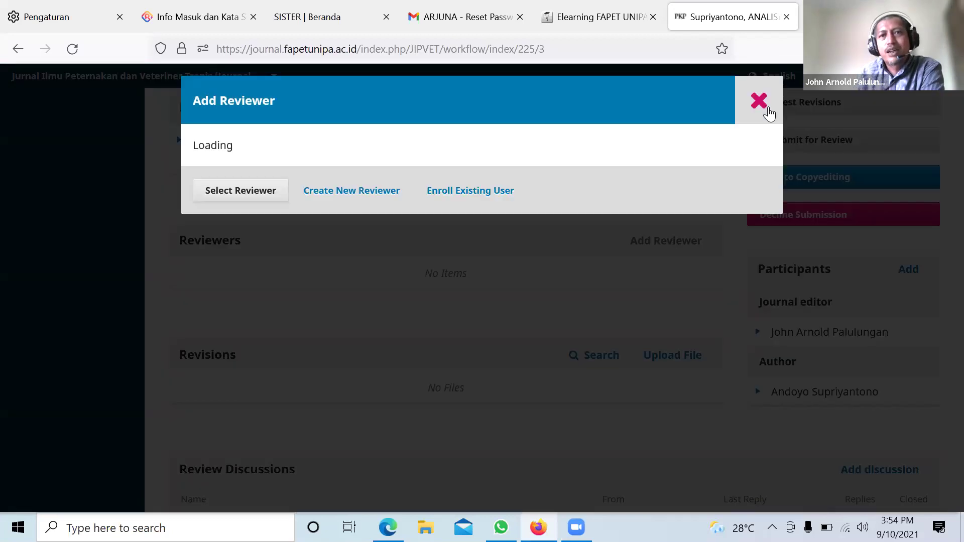
click(759, 105)
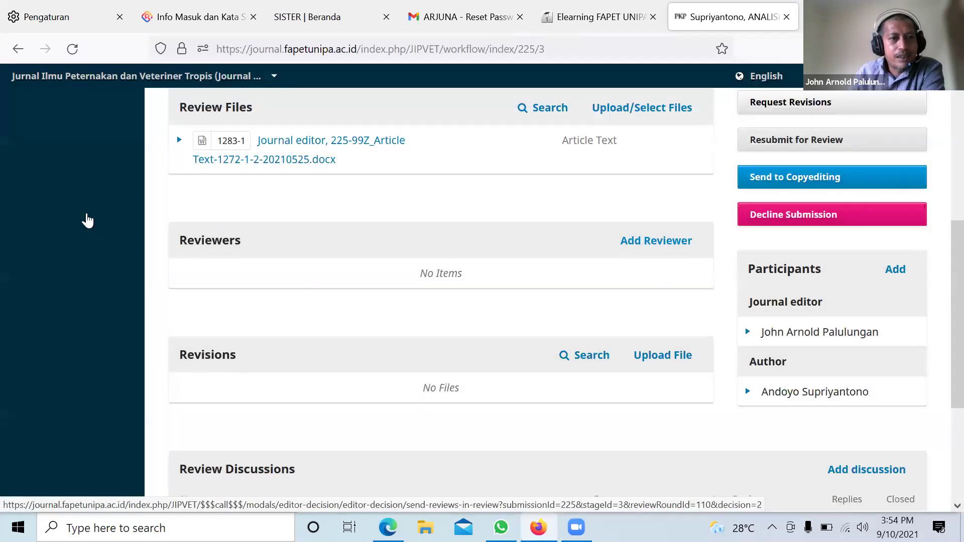
From All Active submissions, open submission 122 (Pola Bagihasil) at its Review stage
click(86, 217)
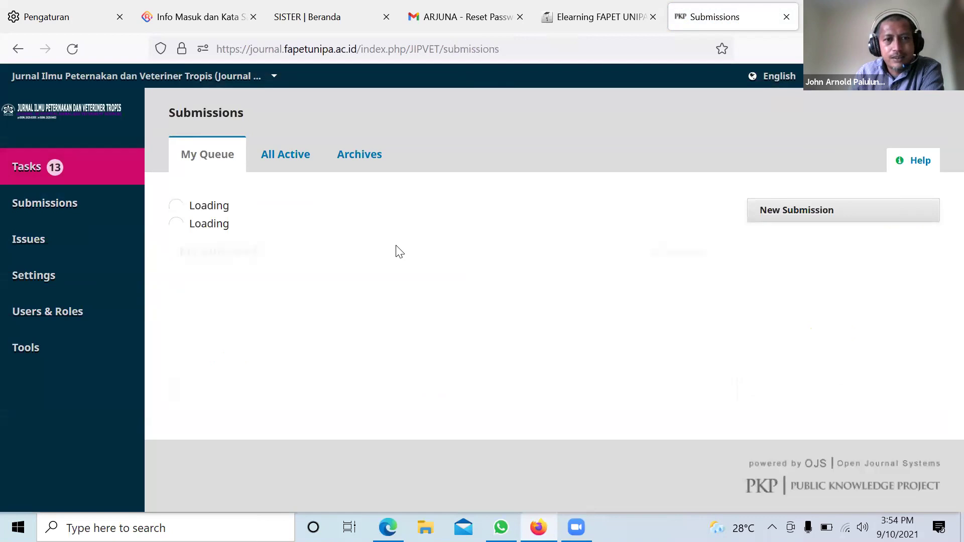
click(293, 163)
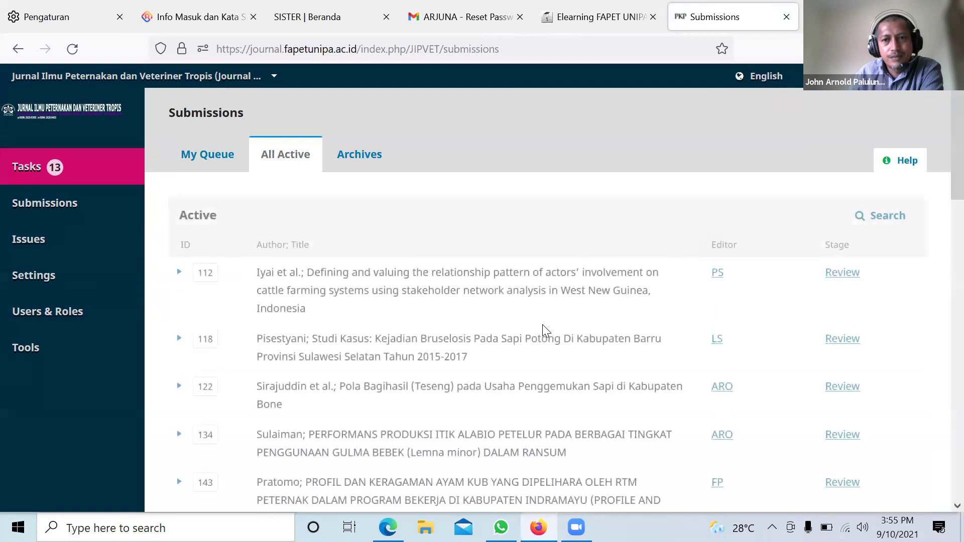
scroll(542, 325, down, 1)
scroll(521, 321, down, 2)
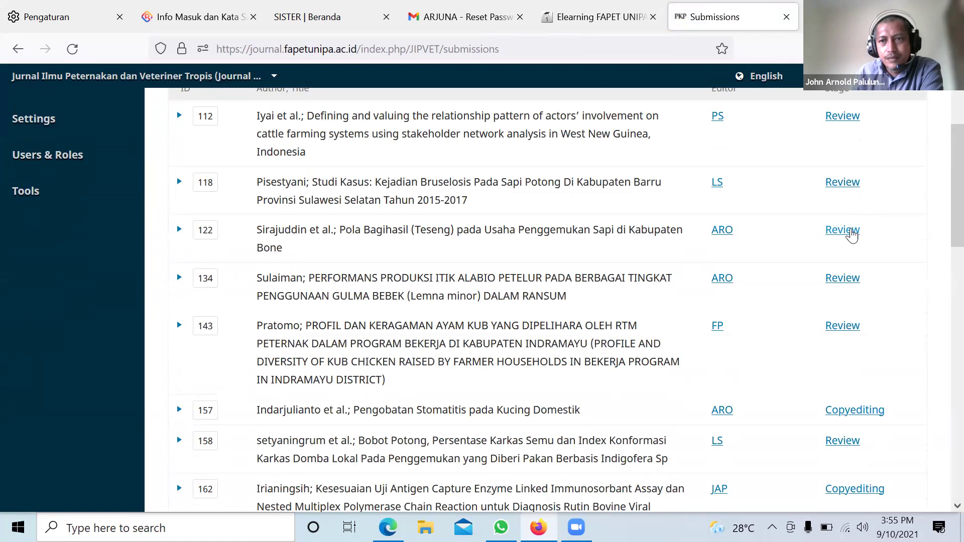
click(847, 232)
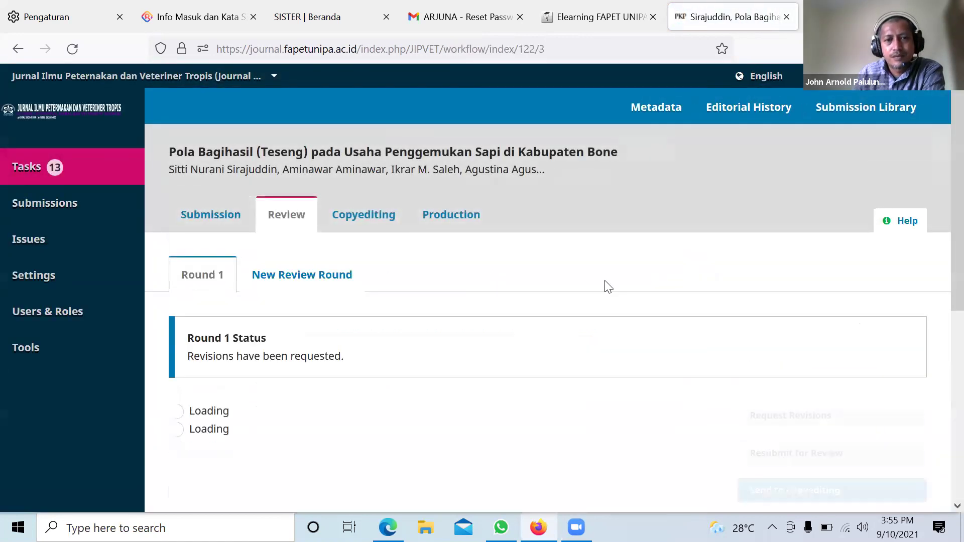
scroll(607, 285, down, 2)
scroll(606, 286, down, 5)
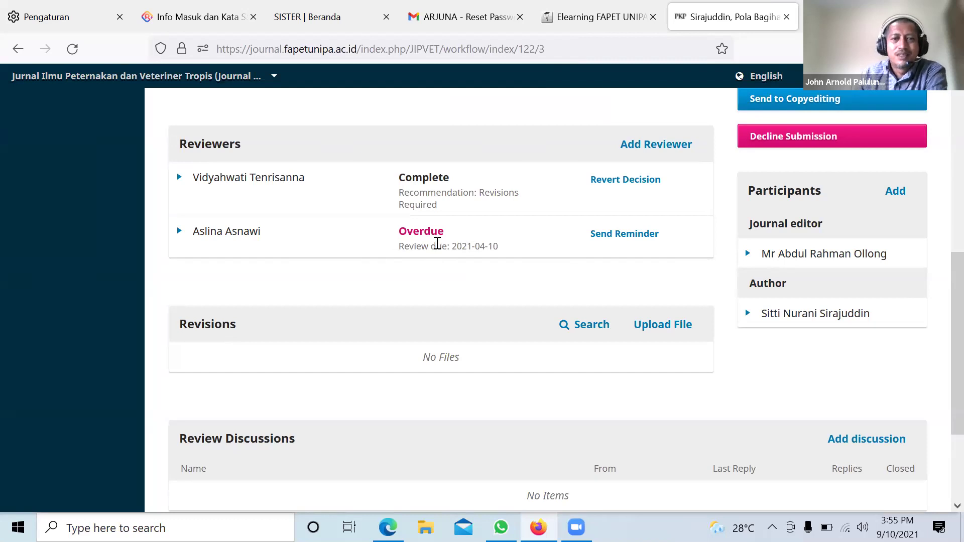
Send the overdue reviewer the reminder e-mail for the 2021-04-10 due date
click(625, 235)
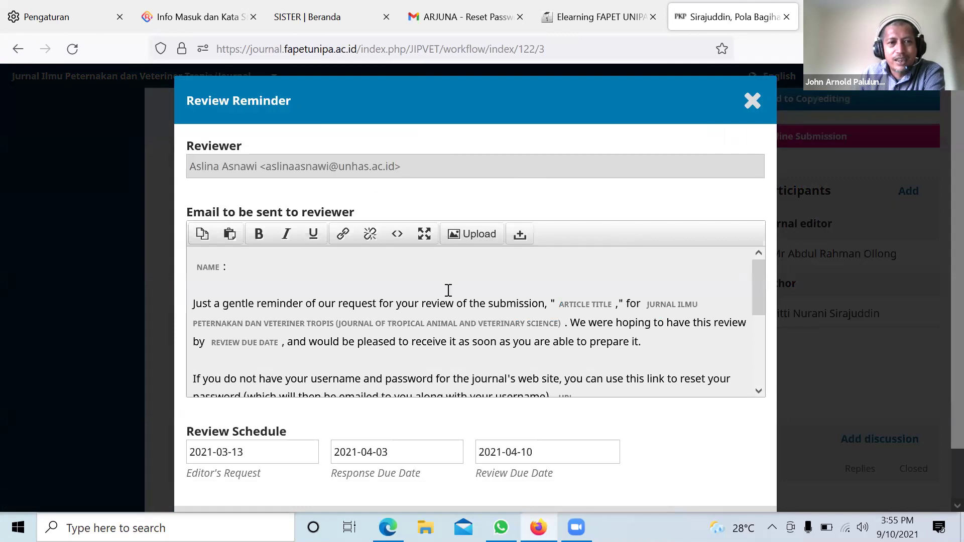
scroll(688, 296, down, 5)
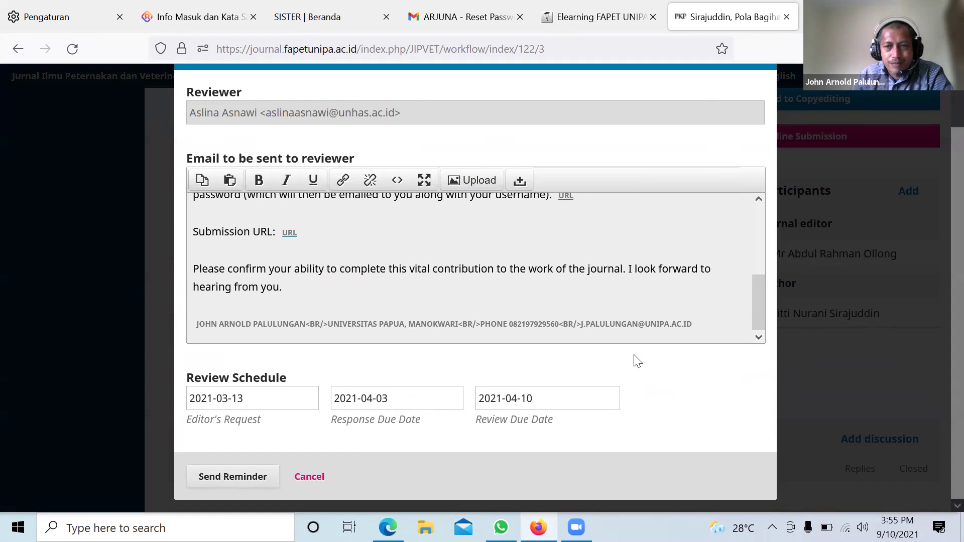
scroll(774, 306, up, 1)
scroll(772, 316, down, 1)
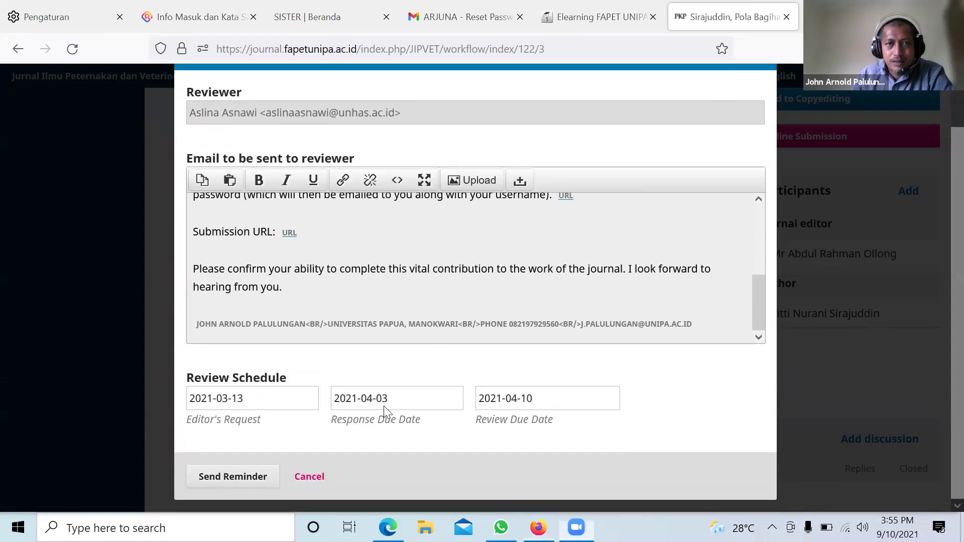
click(236, 478)
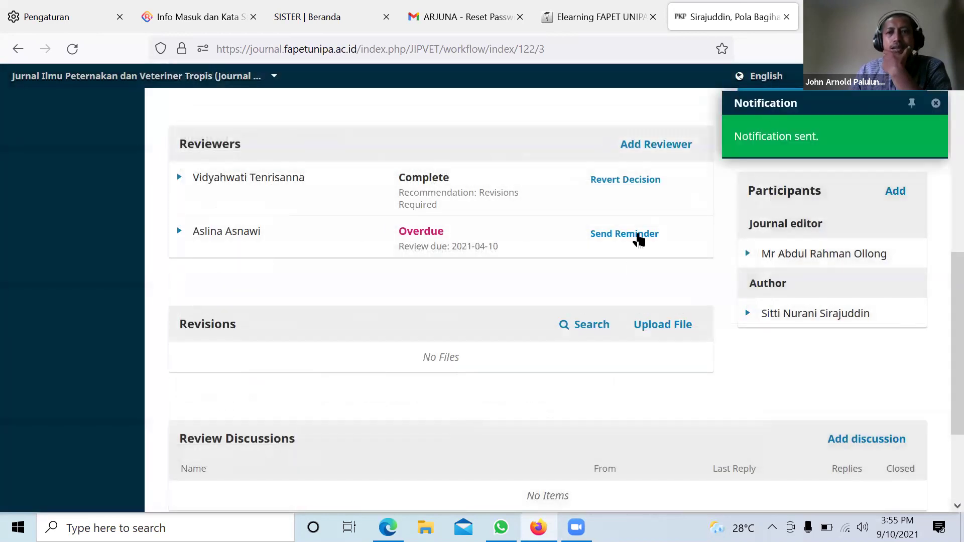
scroll(619, 315, down, 2)
Revert the completed review's decision so it shows Review Submitted again
scroll(619, 310, up, 4)
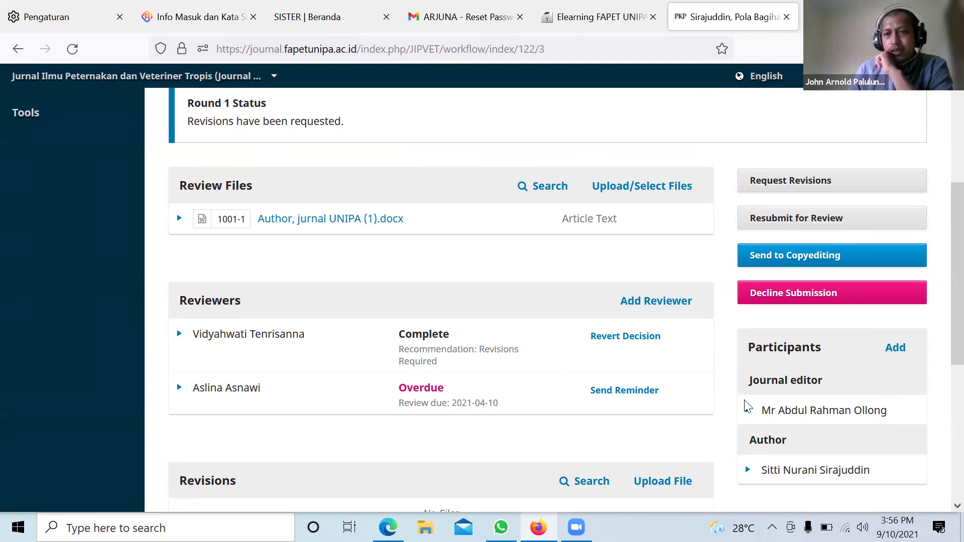
click(628, 336)
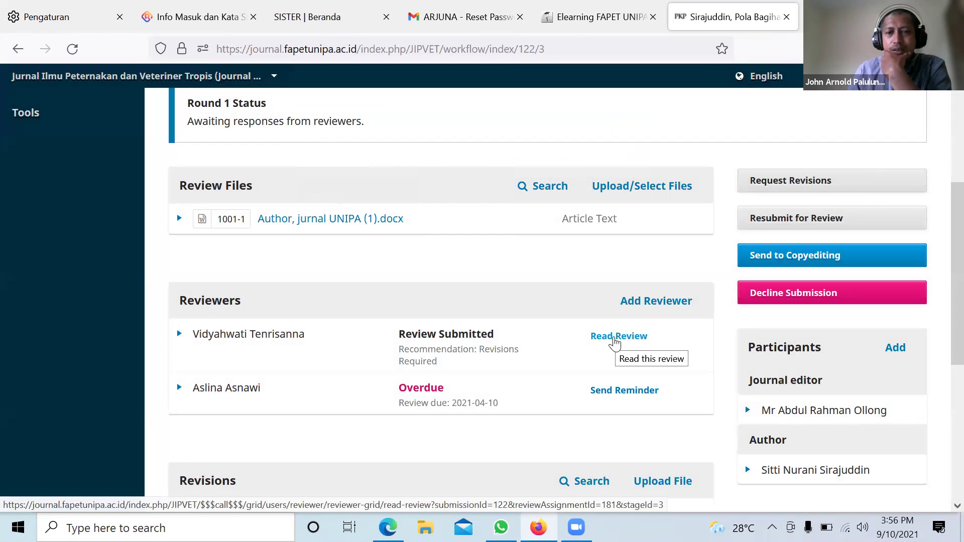
Read the submitted review and confirm it with the Revisions Required recommendation
click(615, 341)
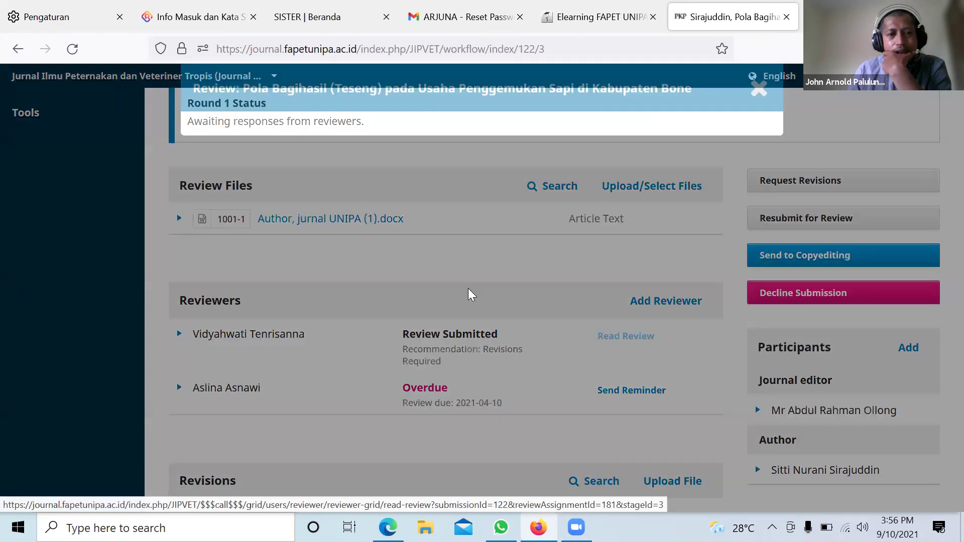
scroll(445, 251, down, 7)
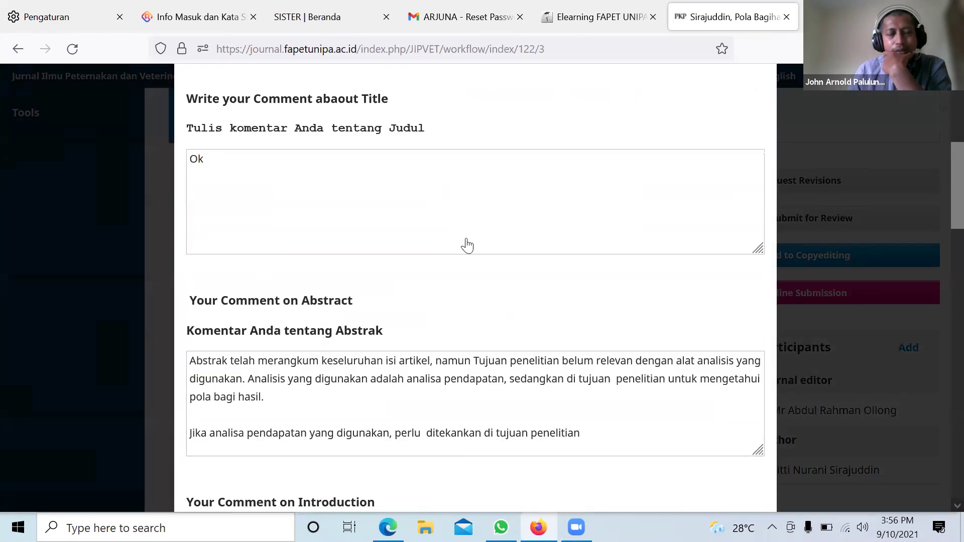
scroll(455, 254, up, 2)
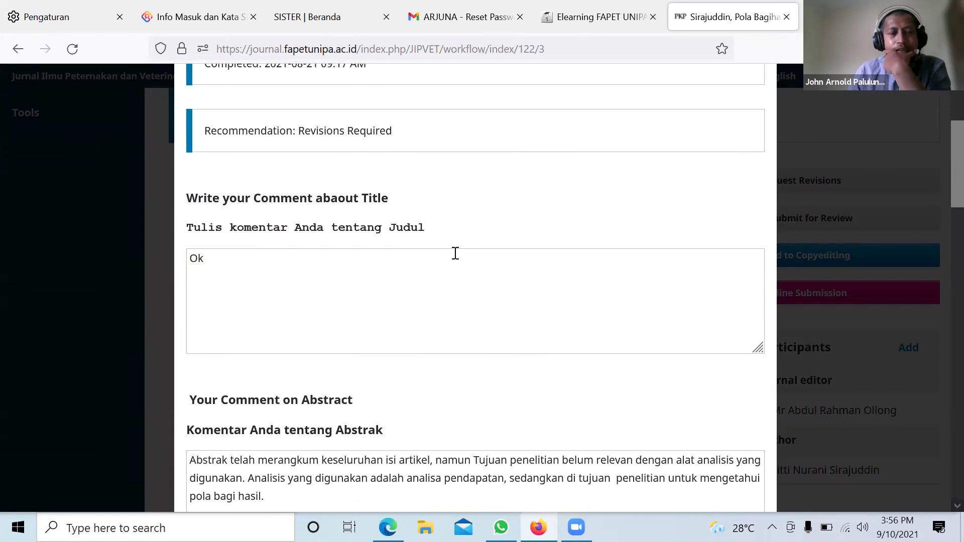
scroll(456, 253, down, 8)
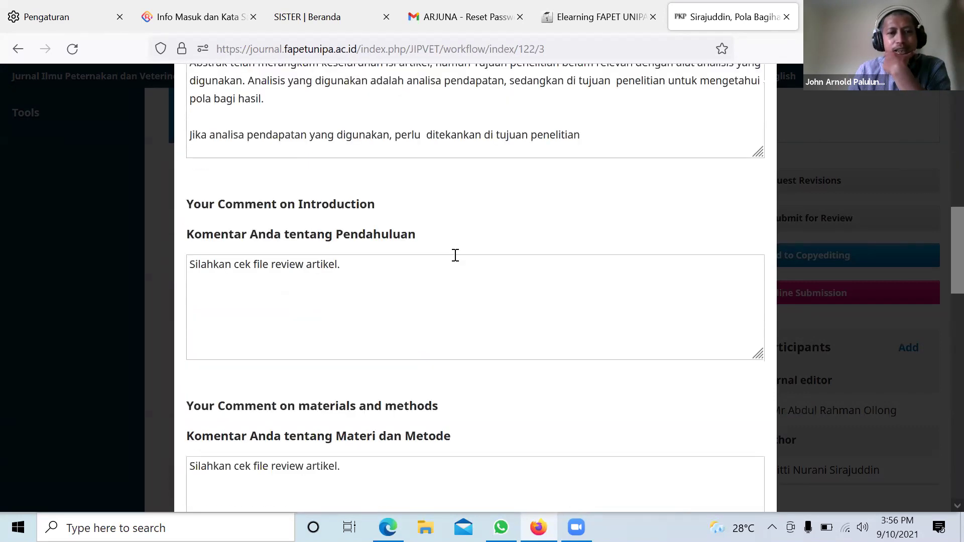
scroll(455, 255, down, 16)
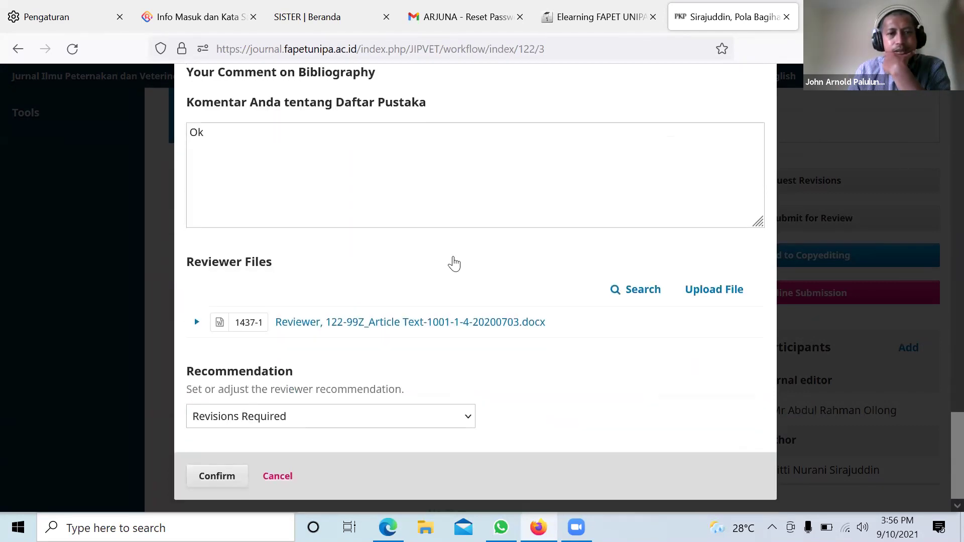
click(362, 418)
click(650, 399)
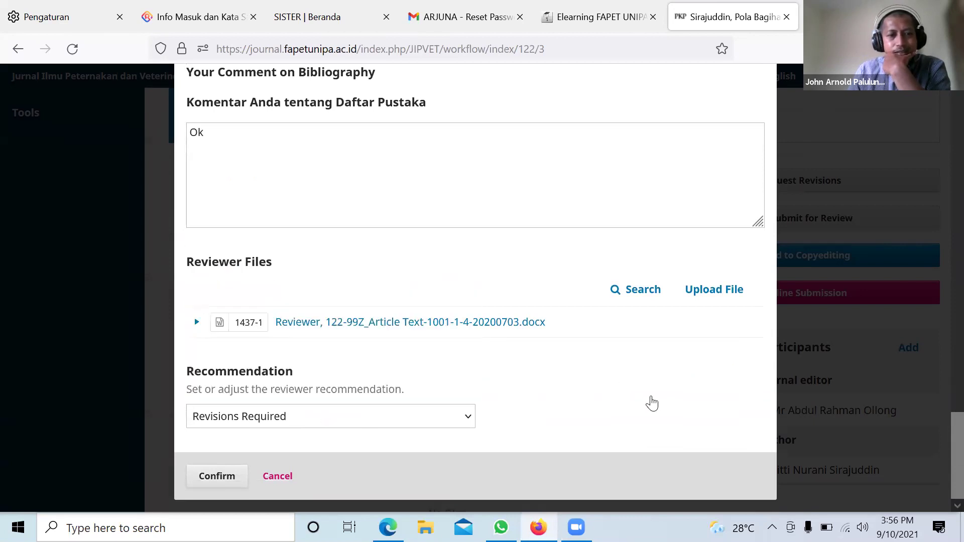
click(219, 477)
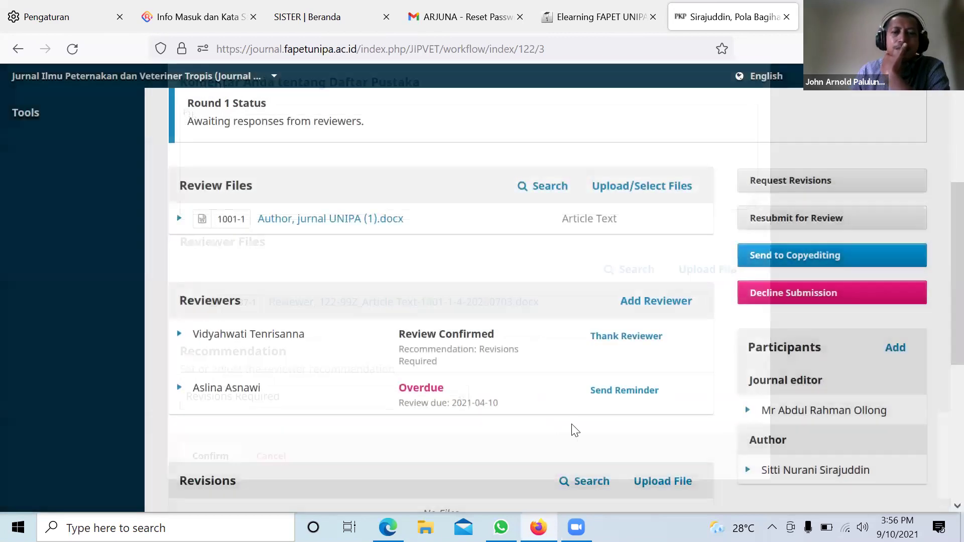
Send the Thank Reviewer e-mail, marking the Revisions Required review Complete
click(625, 341)
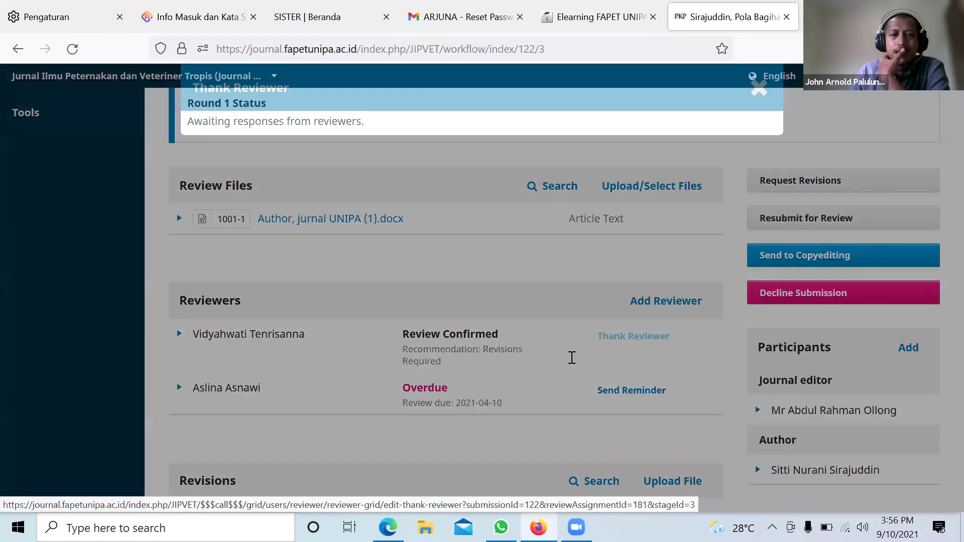
scroll(445, 356, down, 3)
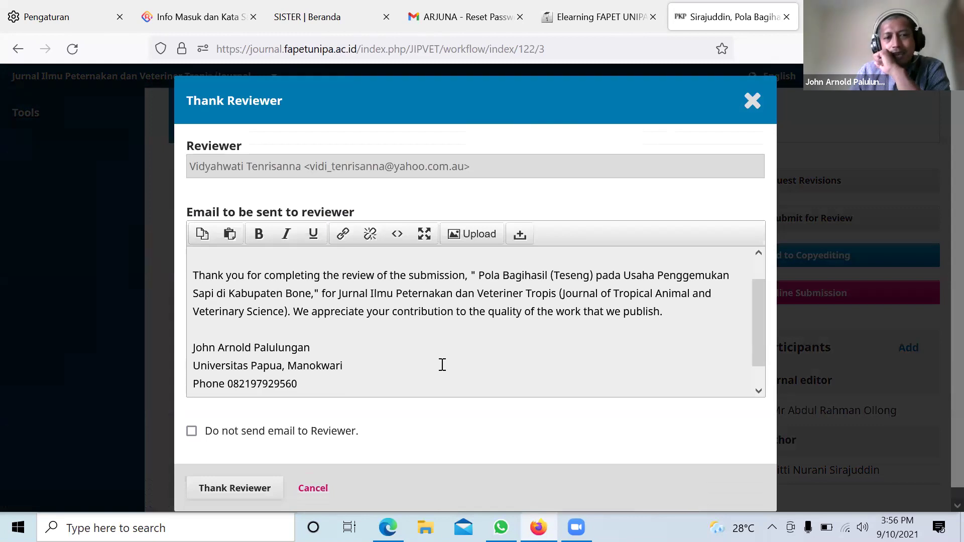
scroll(439, 366, up, 3)
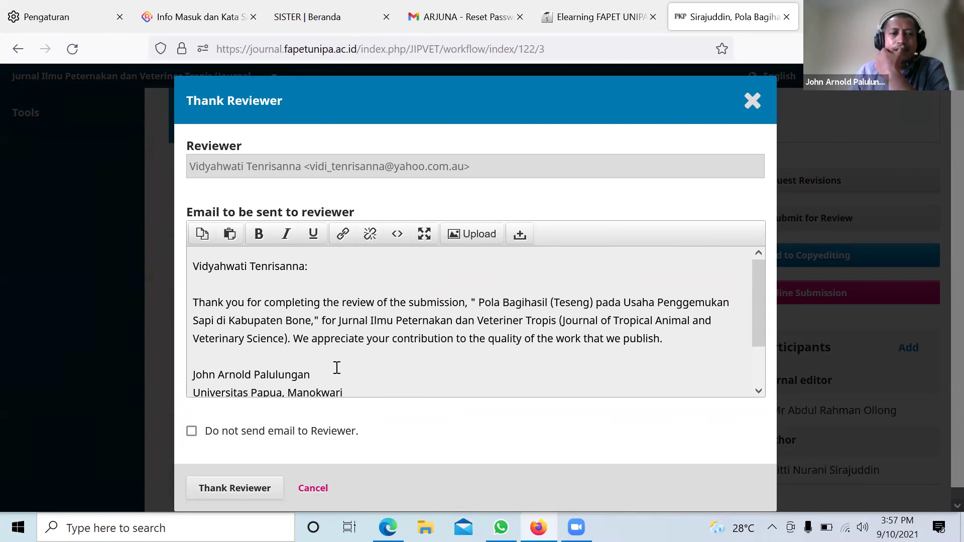
click(233, 494)
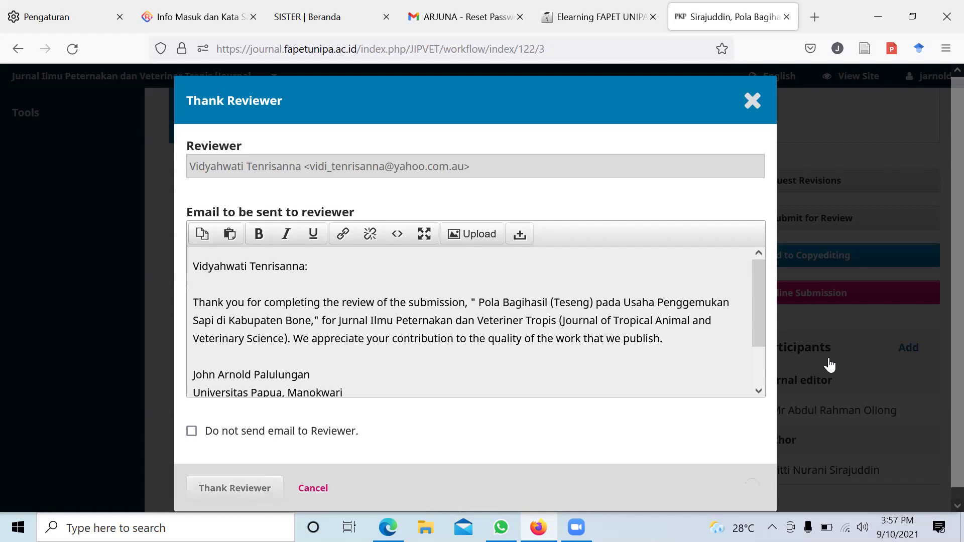
click(759, 112)
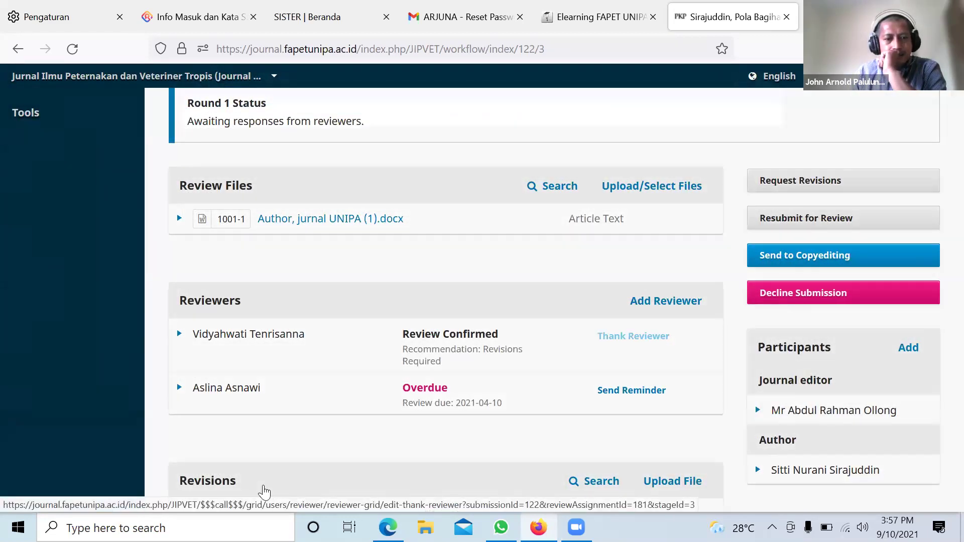
key(Return)
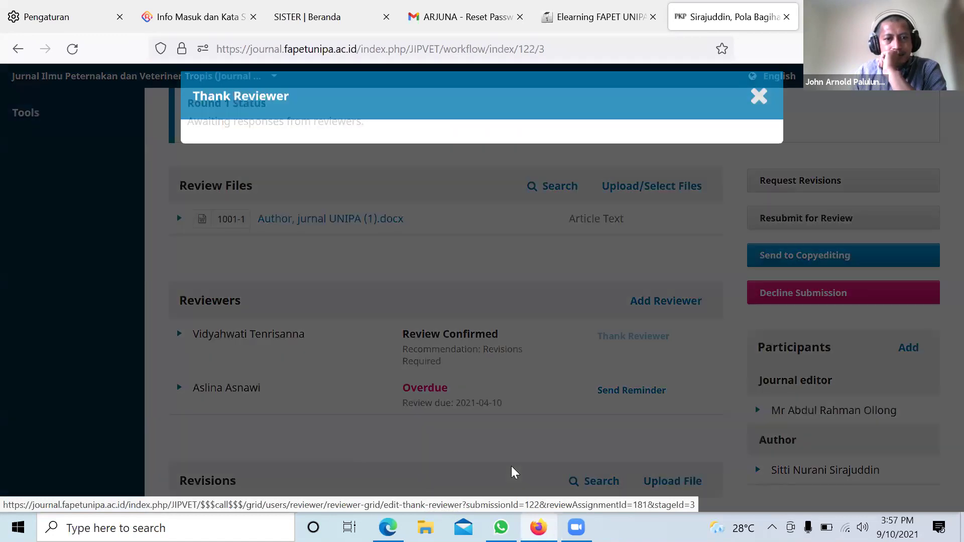
key(Return)
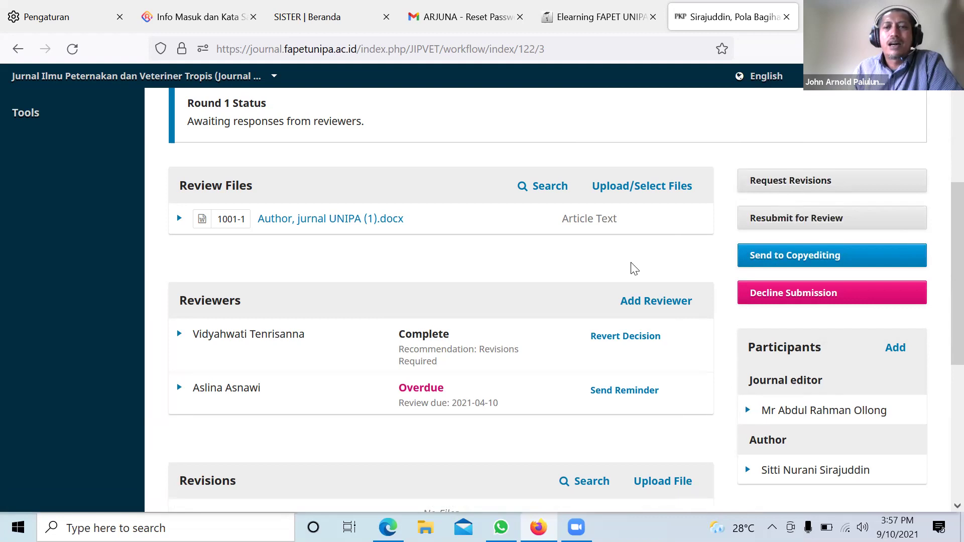
Record a Request Revisions decision, adding the reviewer's comments and attached review file to the author e-mail
click(784, 185)
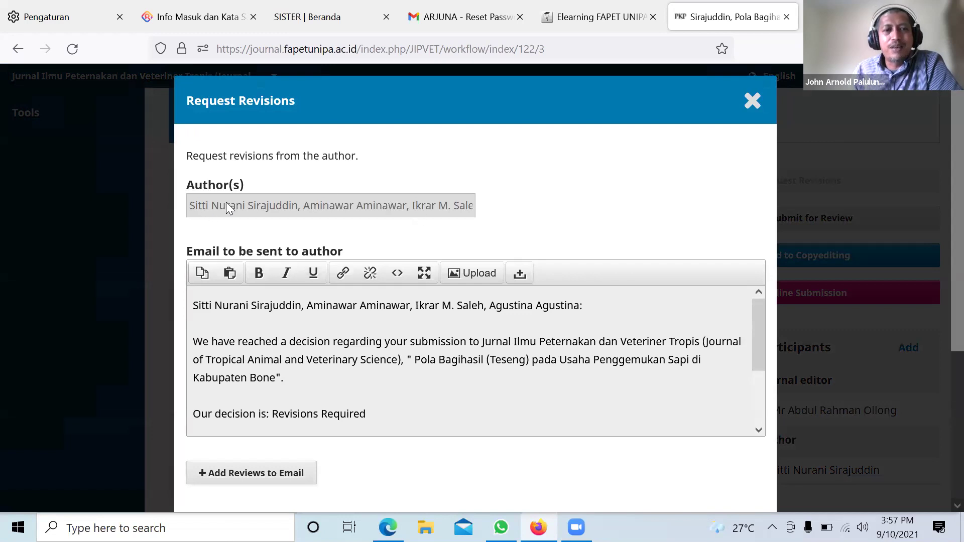
drag(757, 319, 746, 402)
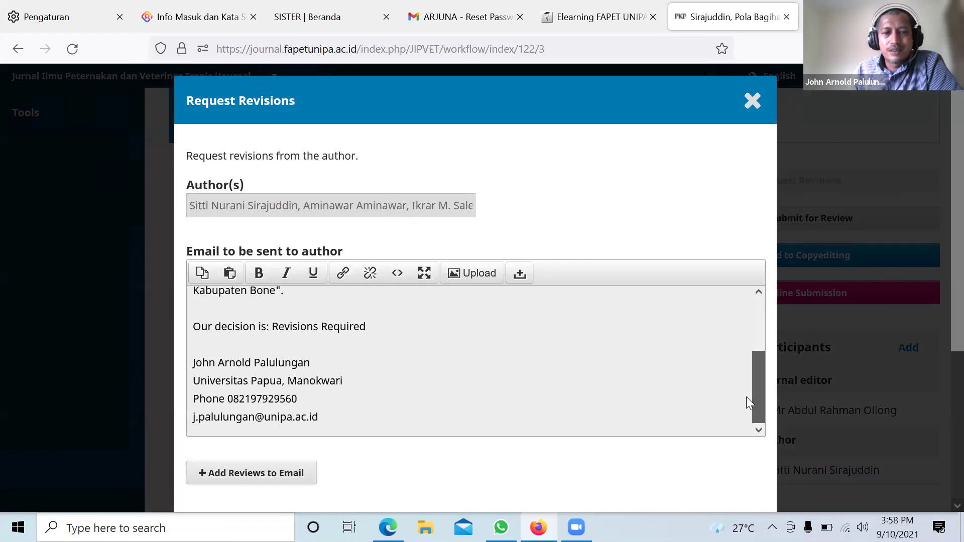
scroll(522, 396, down, 4)
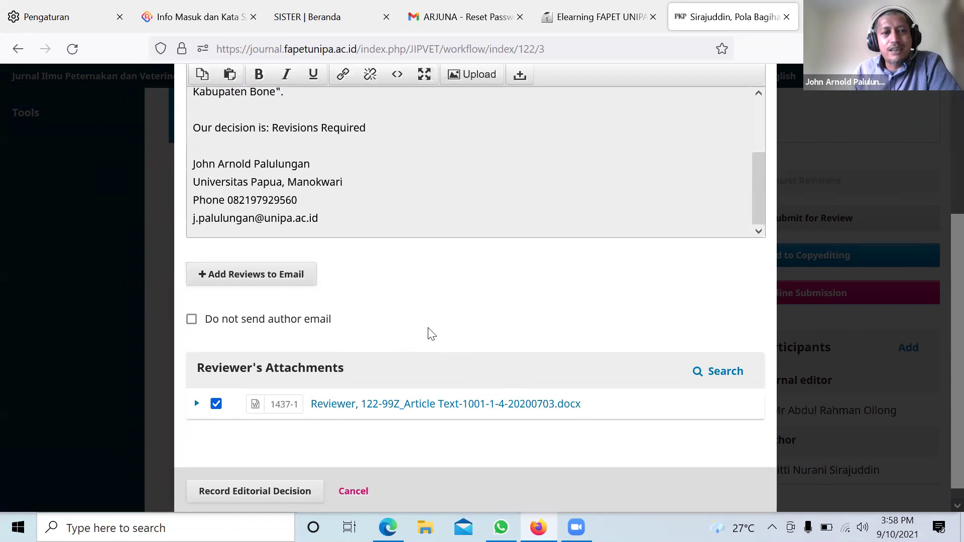
scroll(432, 333, up, 2)
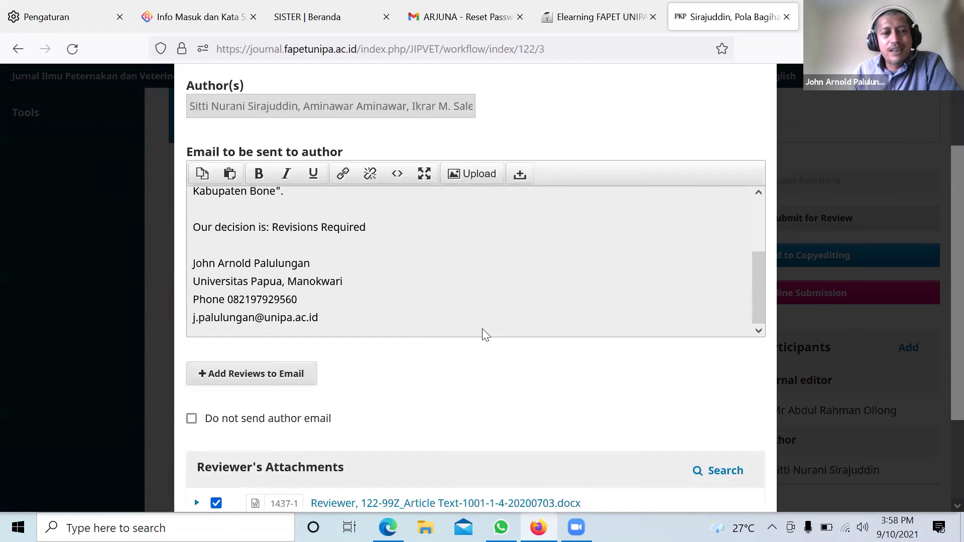
click(250, 375)
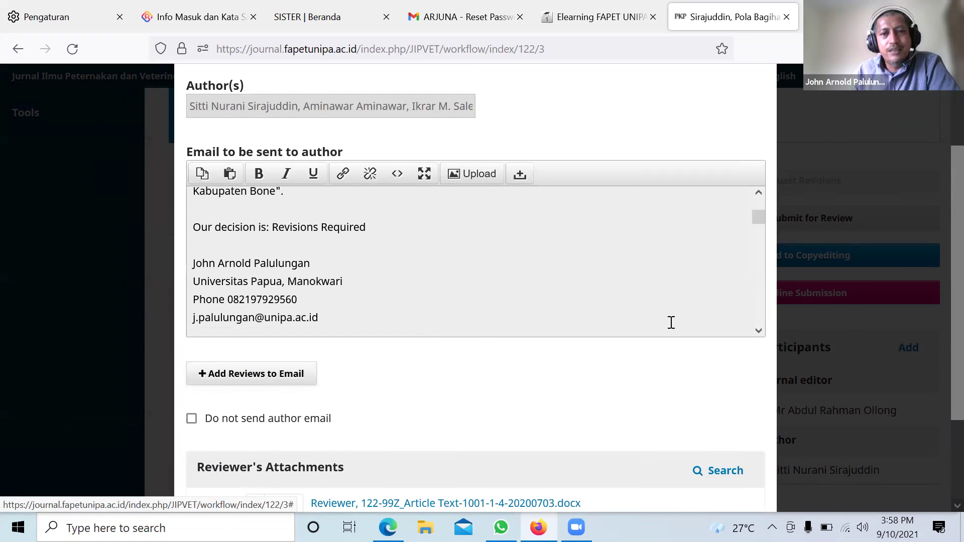
drag(759, 221, 760, 266)
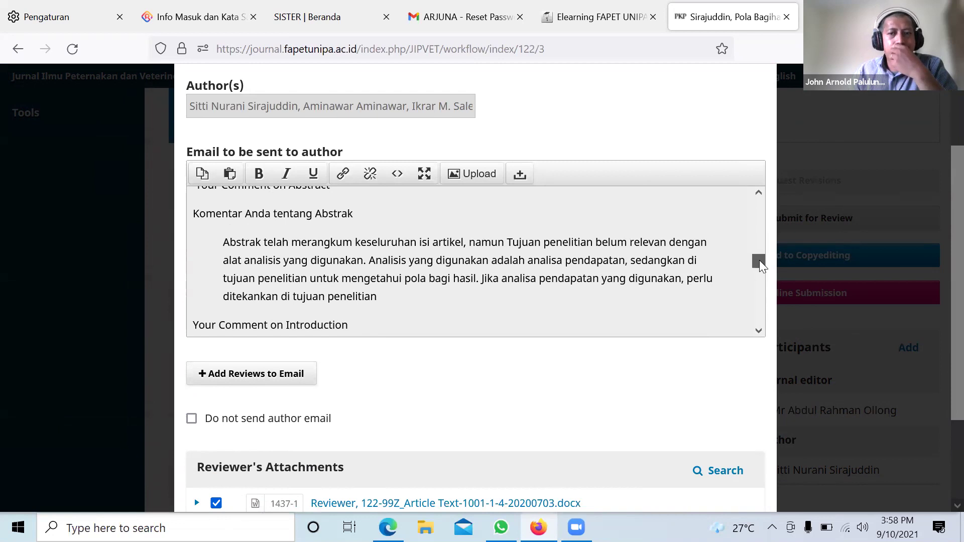
drag(760, 266, 758, 318)
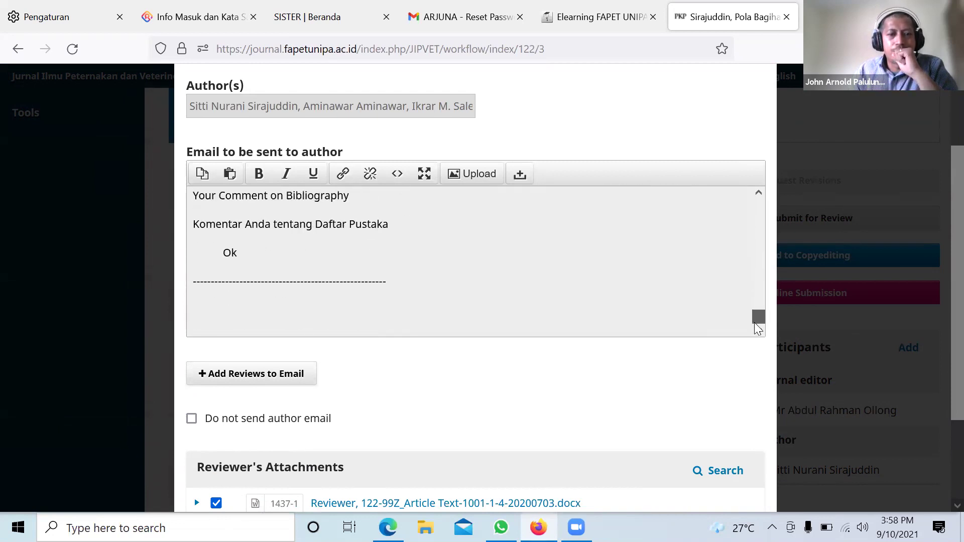
scroll(501, 382, down, 2)
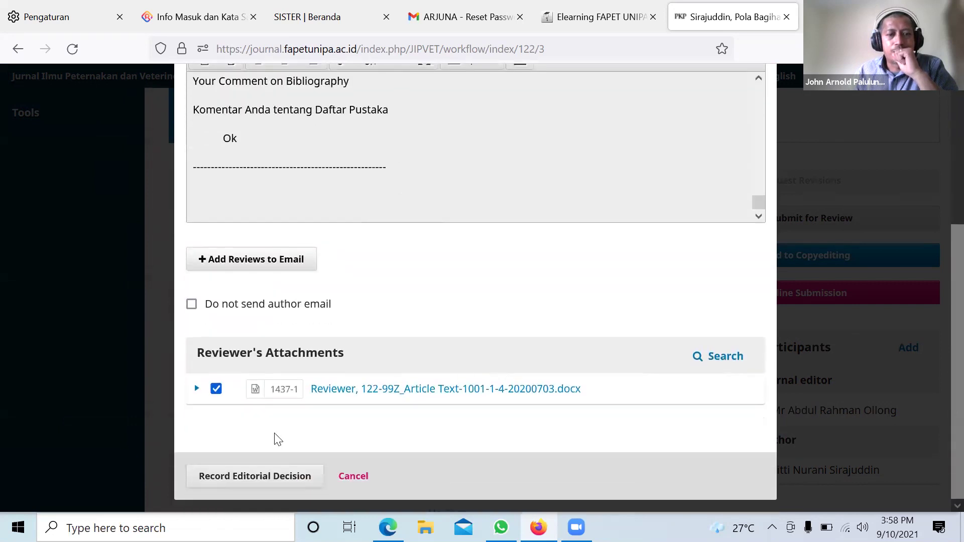
click(258, 483)
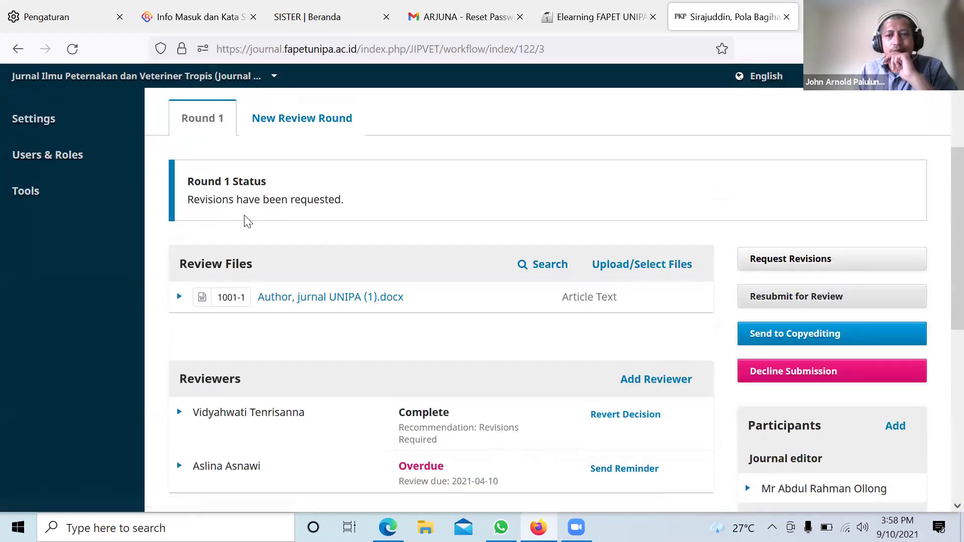
Stop acting as the other user, returning to the My Queue submissions list
scroll(265, 237, down, 3)
mouse_move(908, 82)
click(887, 126)
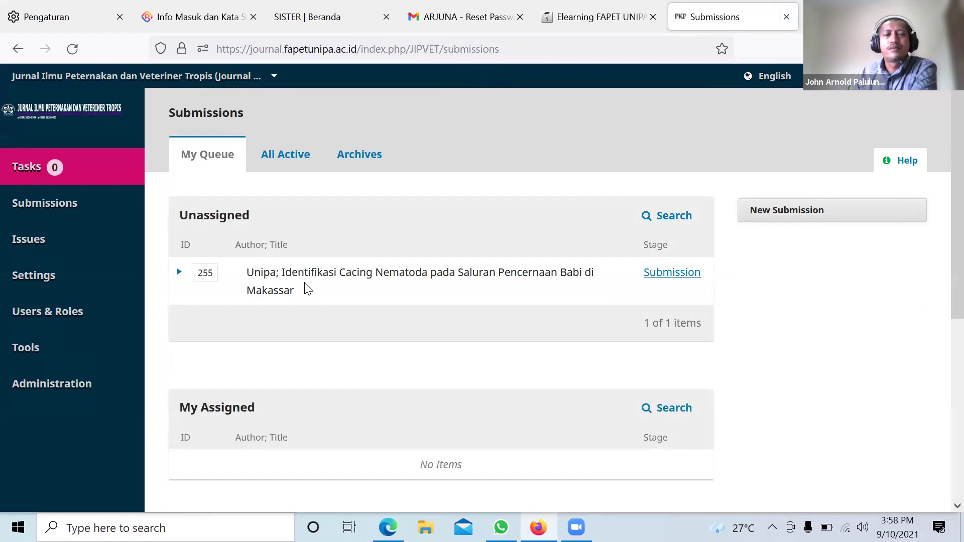
From the All Active submissions list, open submission 122 (Pola Bagihasil) at its Review stage
click(85, 216)
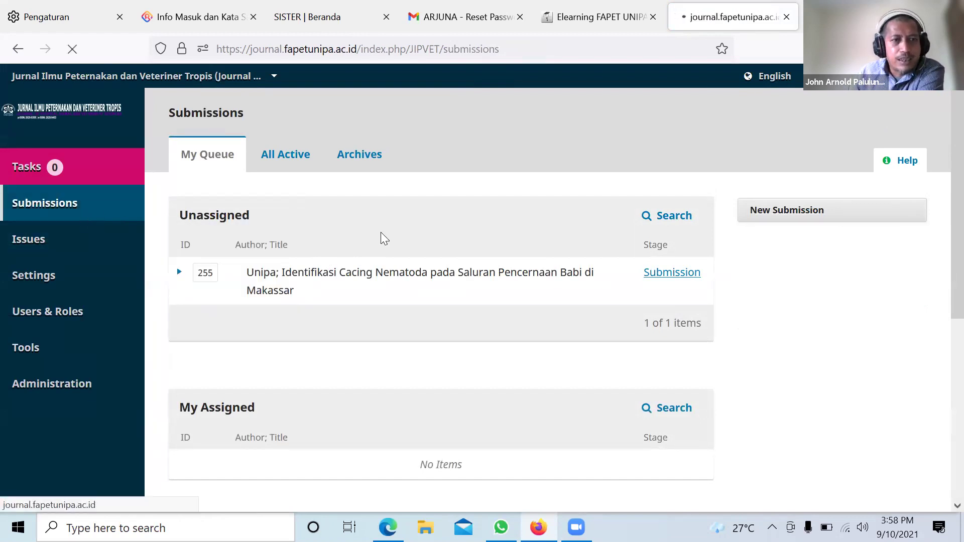
click(293, 162)
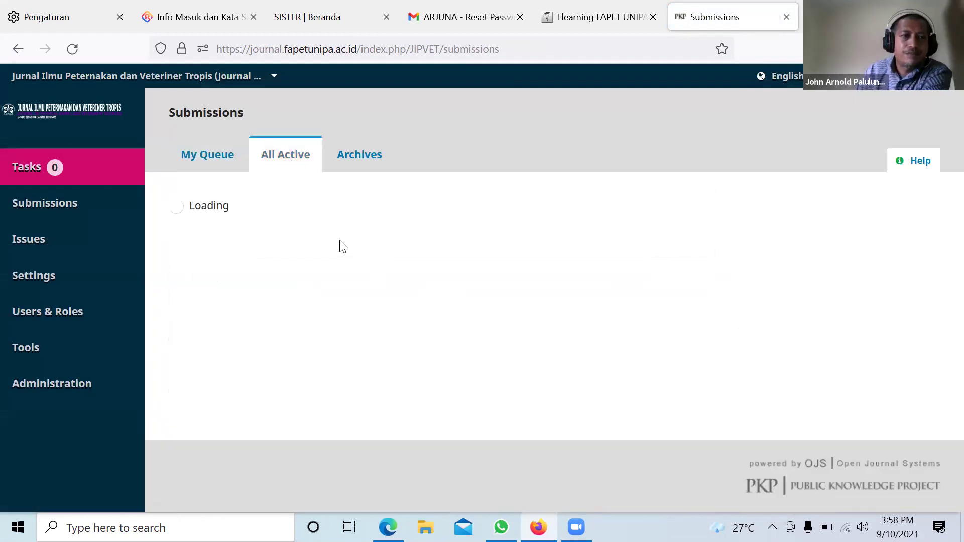
scroll(381, 271, down, 3)
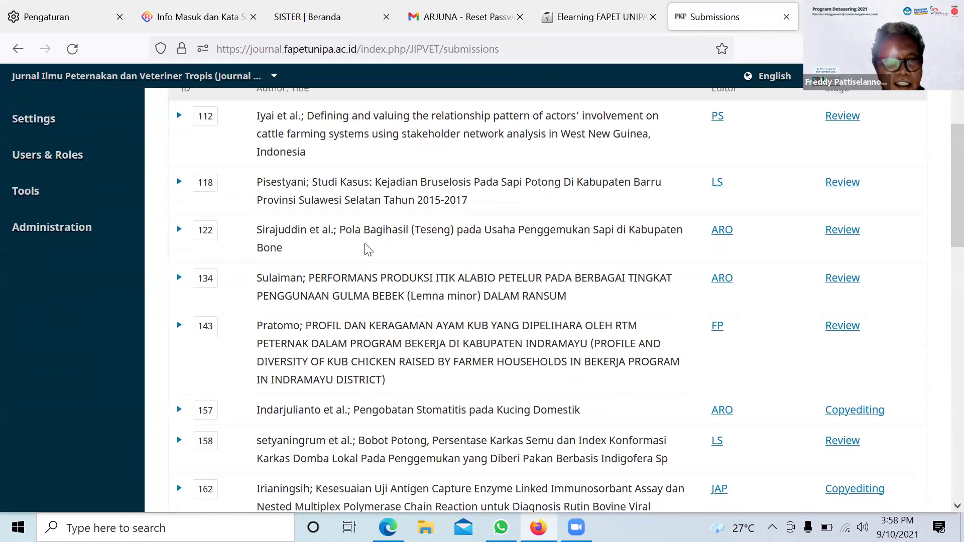
click(848, 235)
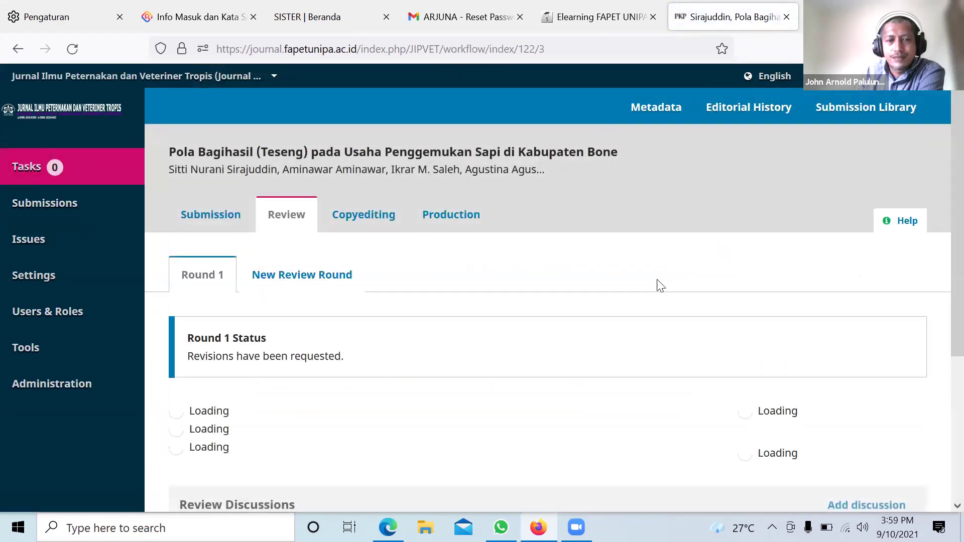
scroll(658, 283, down, 5)
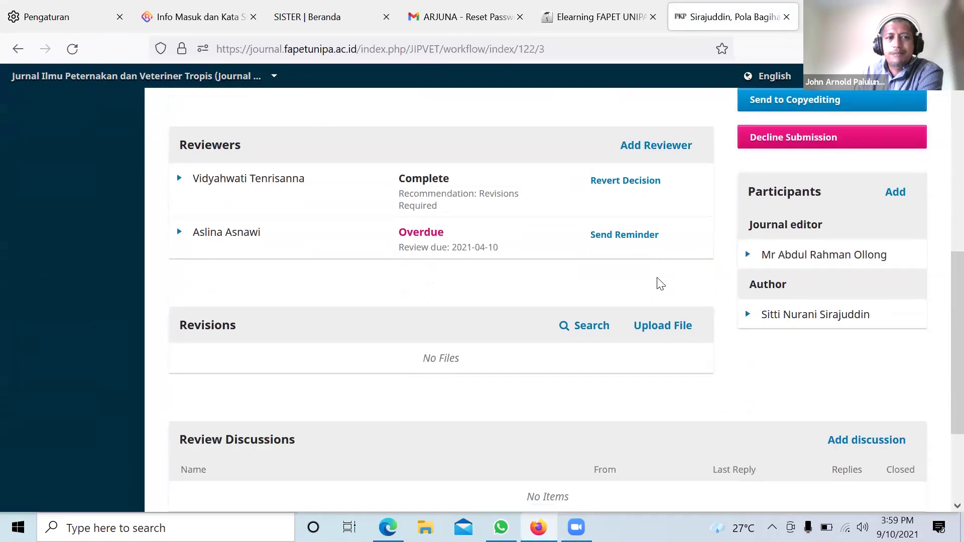
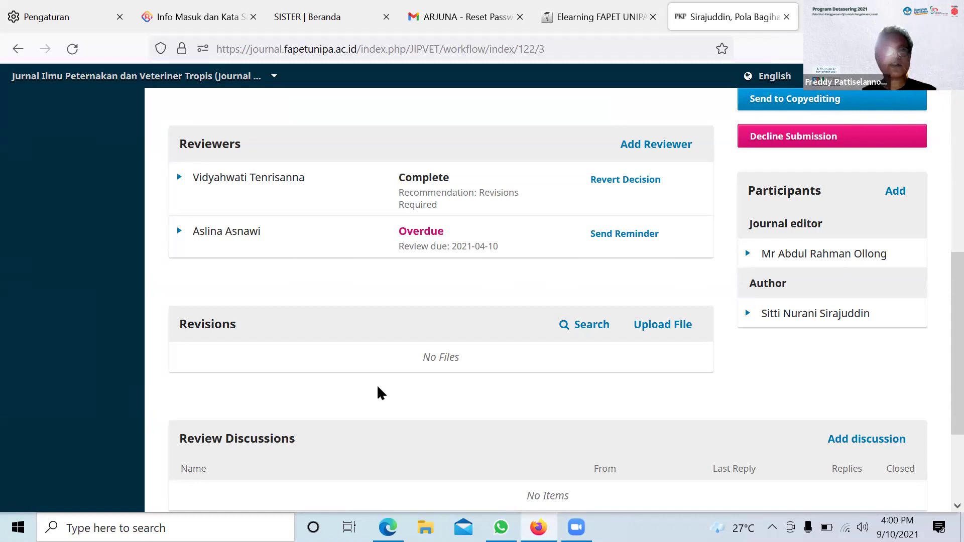
Preview the Request Revisions email for submission 122, then return to Submissions without recording a decision
scroll(549, 331, up, 5)
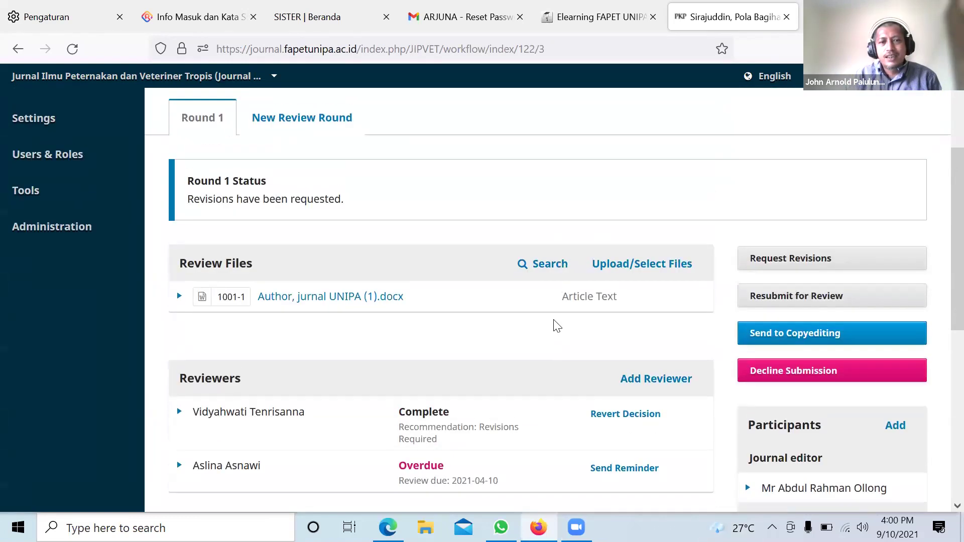
scroll(461, 351, down, 2)
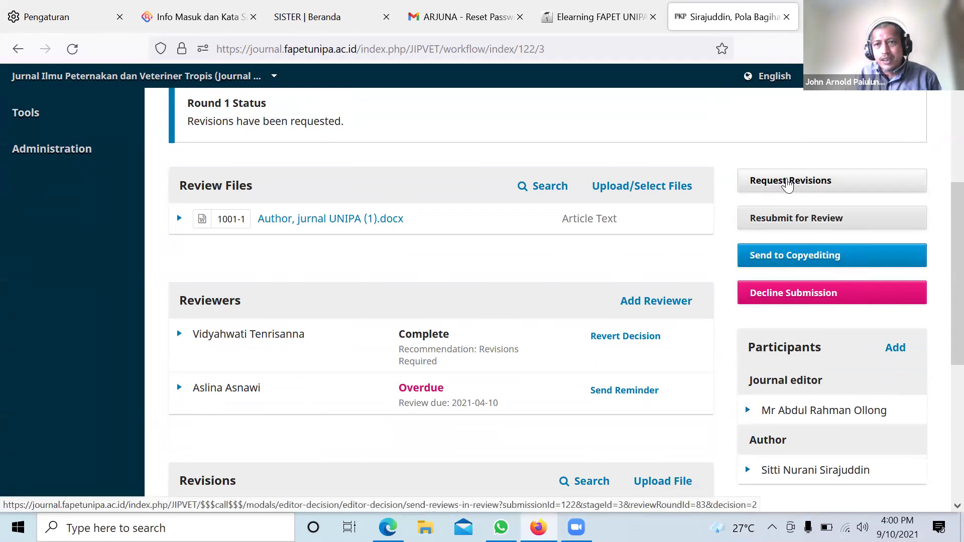
click(838, 186)
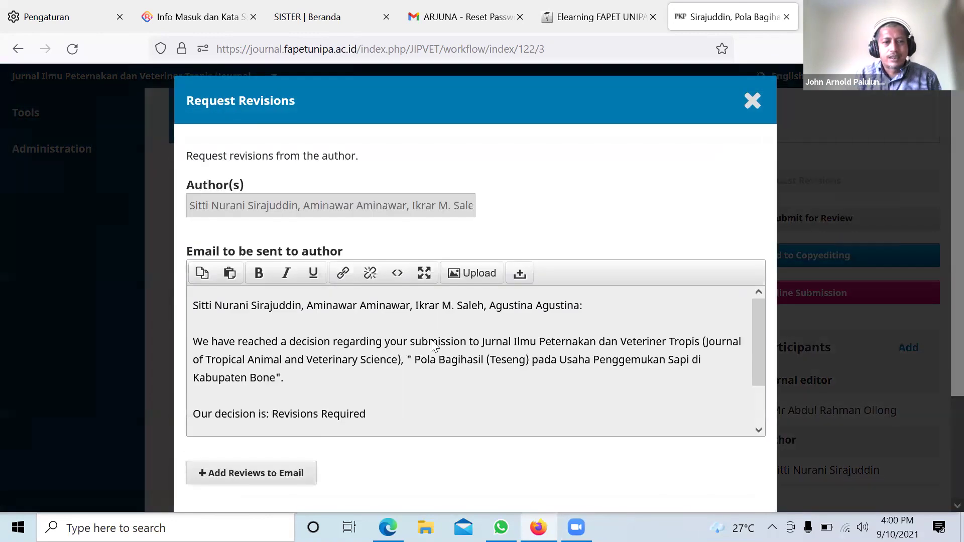
scroll(434, 347, down, 4)
scroll(431, 341, up, 2)
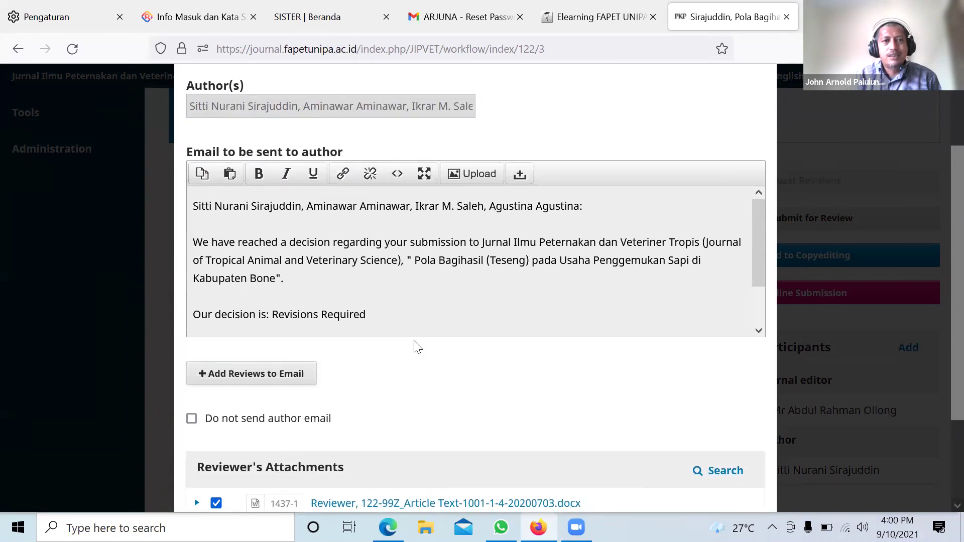
scroll(416, 347, up, 2)
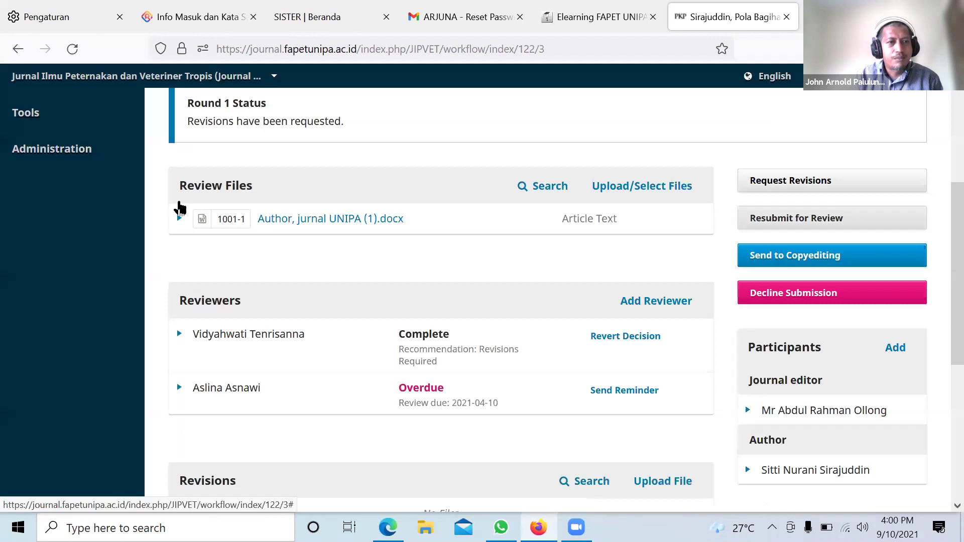
scroll(125, 207, up, 5)
click(75, 207)
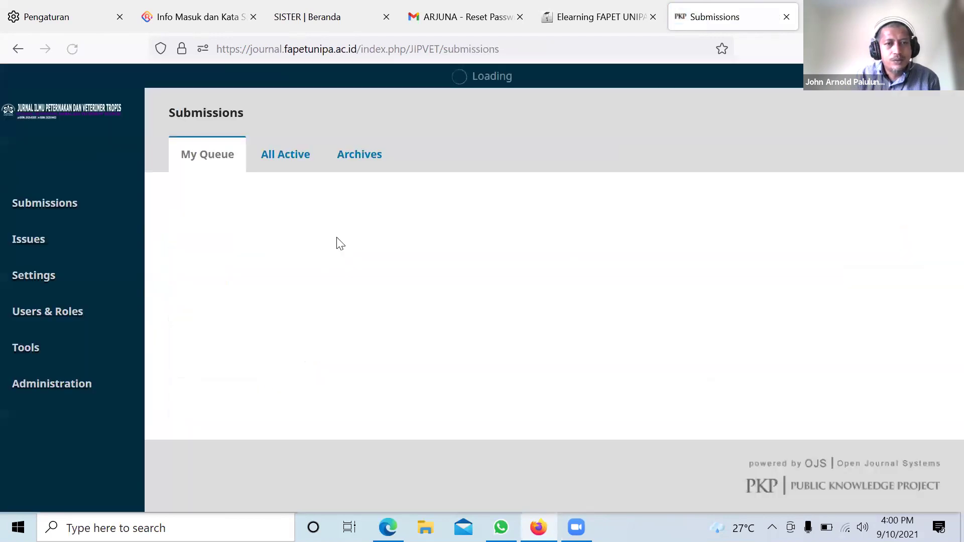
Open submission 112's review workflow from the All Active submissions list
click(295, 163)
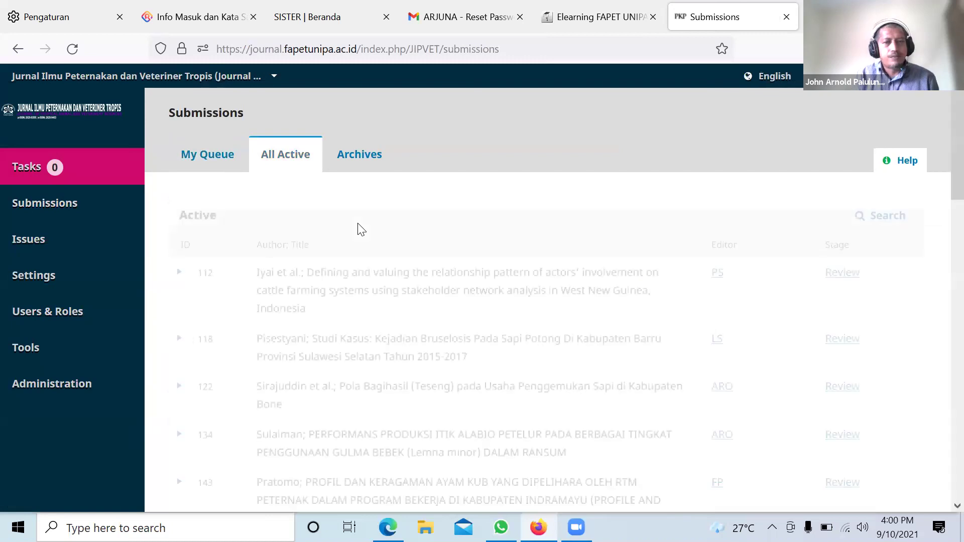
scroll(466, 288, down, 3)
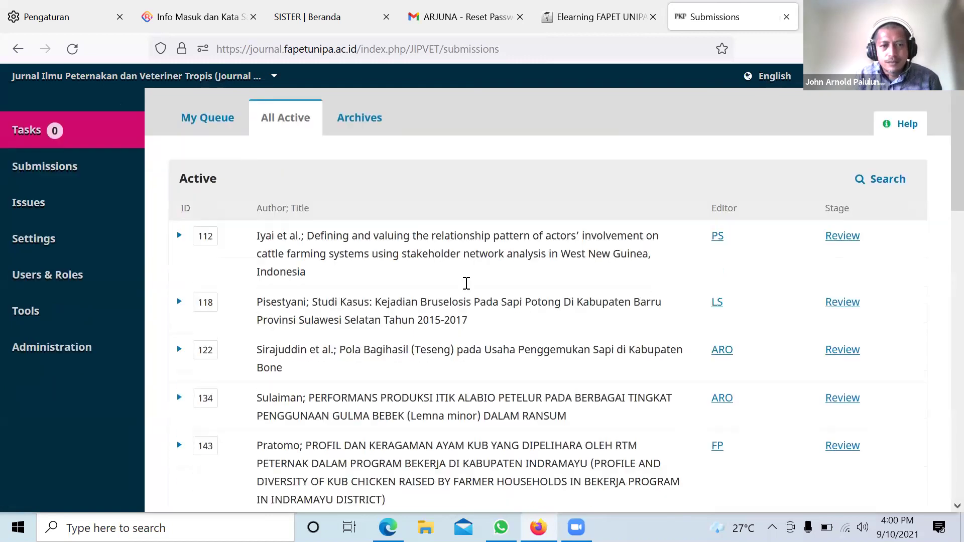
click(842, 194)
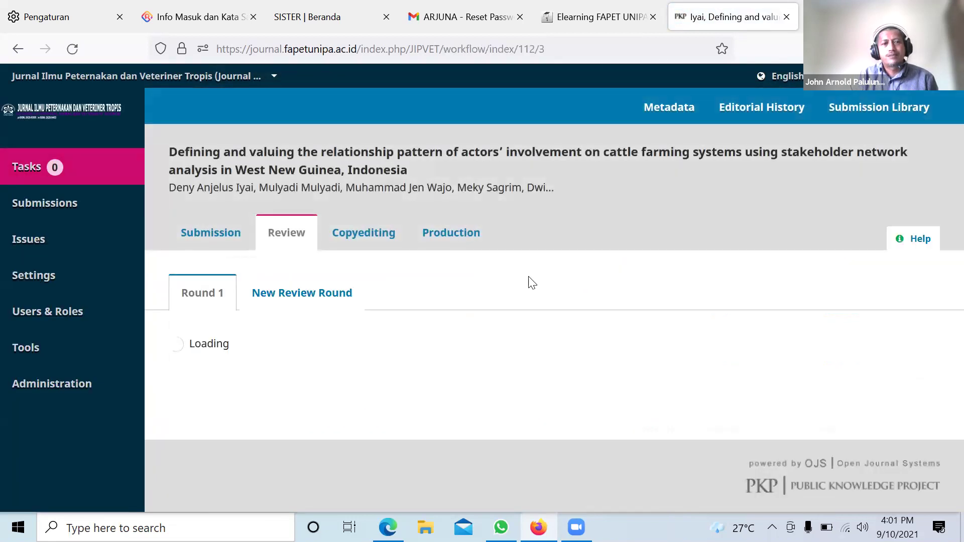
Log in as submission 112's author from the Participants list
scroll(519, 281, down, 2)
scroll(606, 280, down, 7)
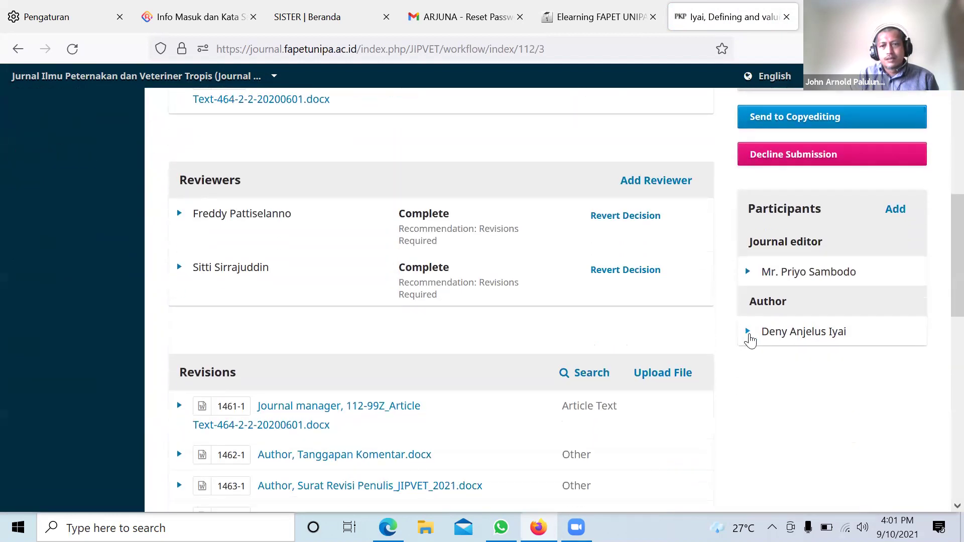
click(747, 333)
click(792, 377)
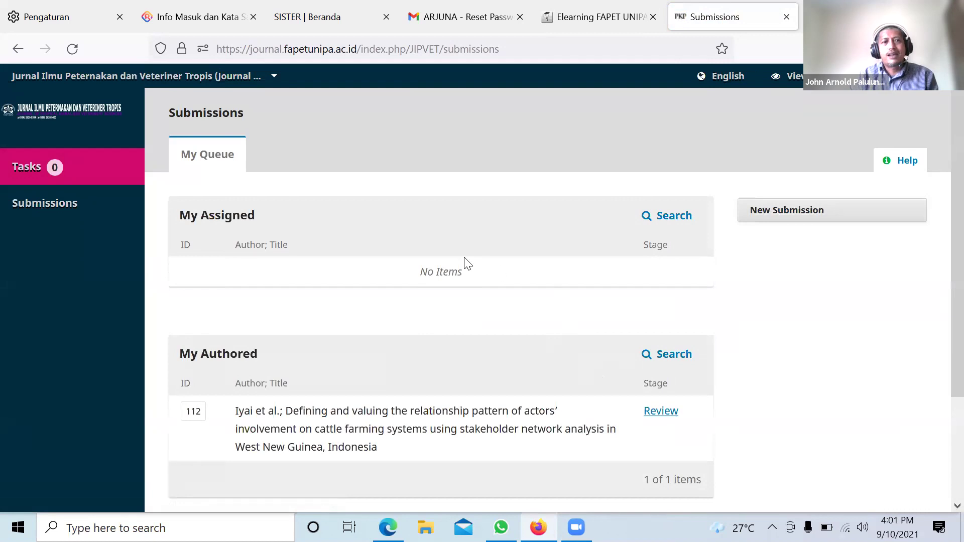
Open submission 112 under My Authored and view the 2021-08-18 [JIPVET] Editor Decision notification
scroll(467, 258, down, 3)
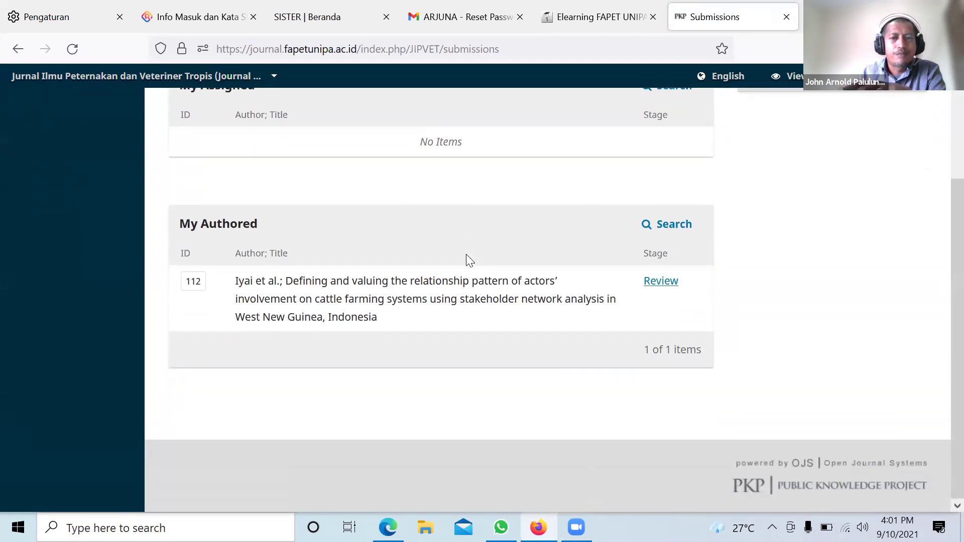
scroll(466, 259, up, 2)
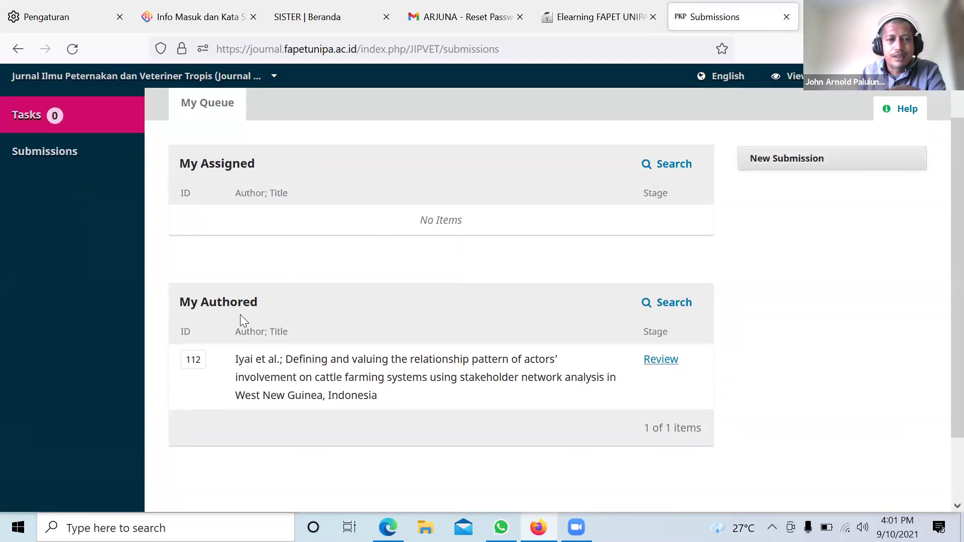
click(661, 360)
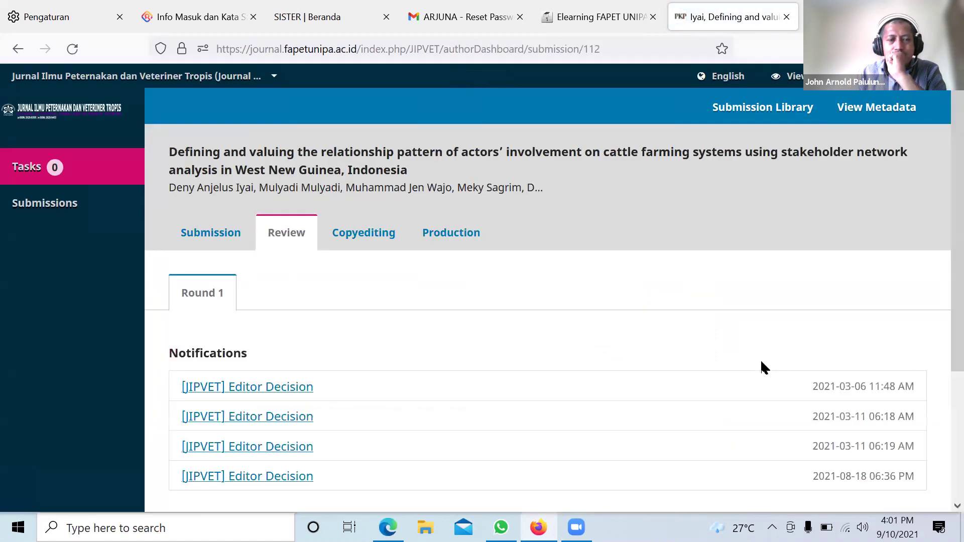
scroll(457, 324, down, 3)
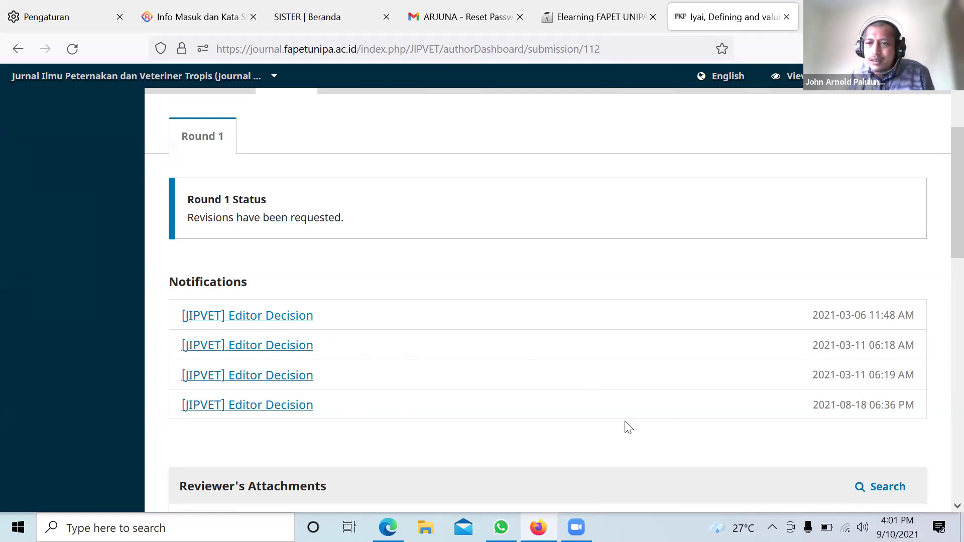
click(249, 406)
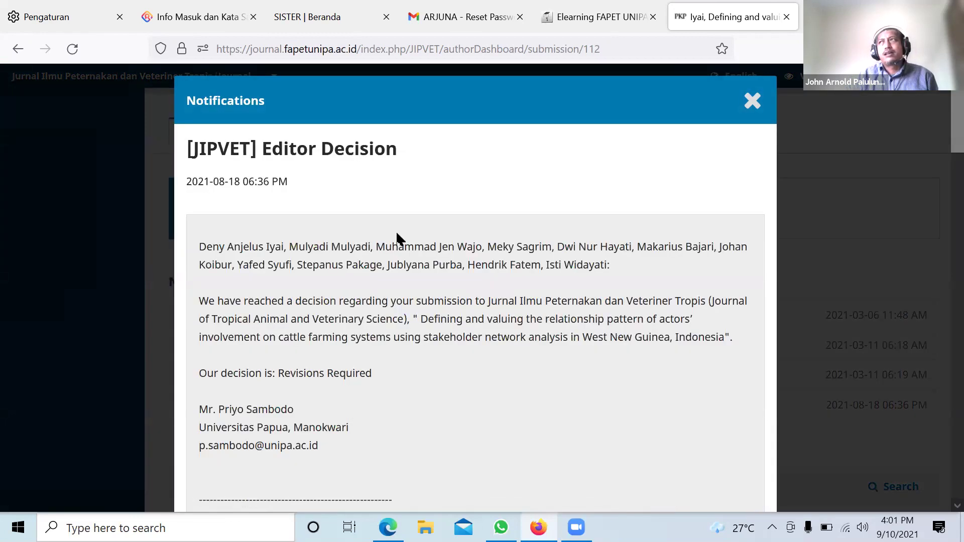
Read both reviewers' comments in the Revisions Required decision, then close the notification
scroll(406, 223, down, 3)
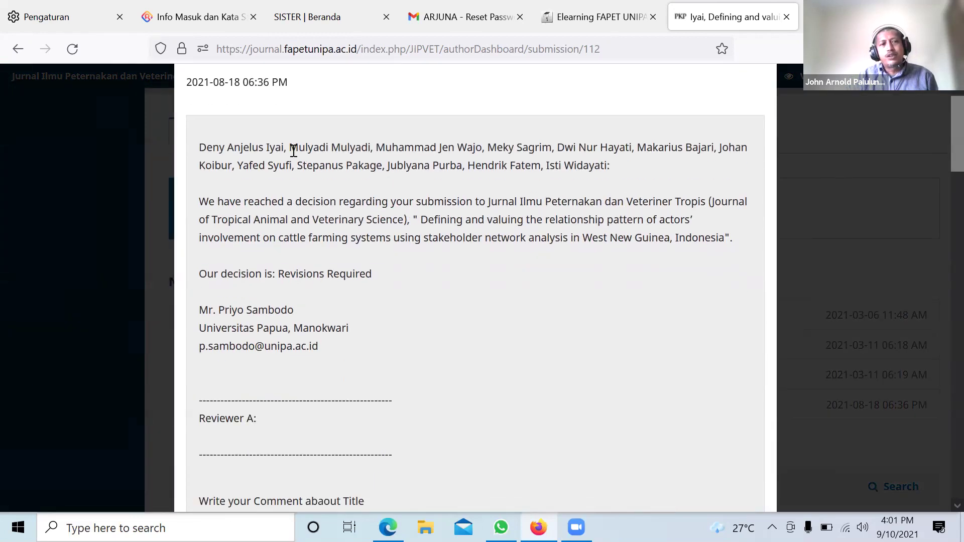
scroll(294, 157, up, 3)
scroll(294, 158, down, 4)
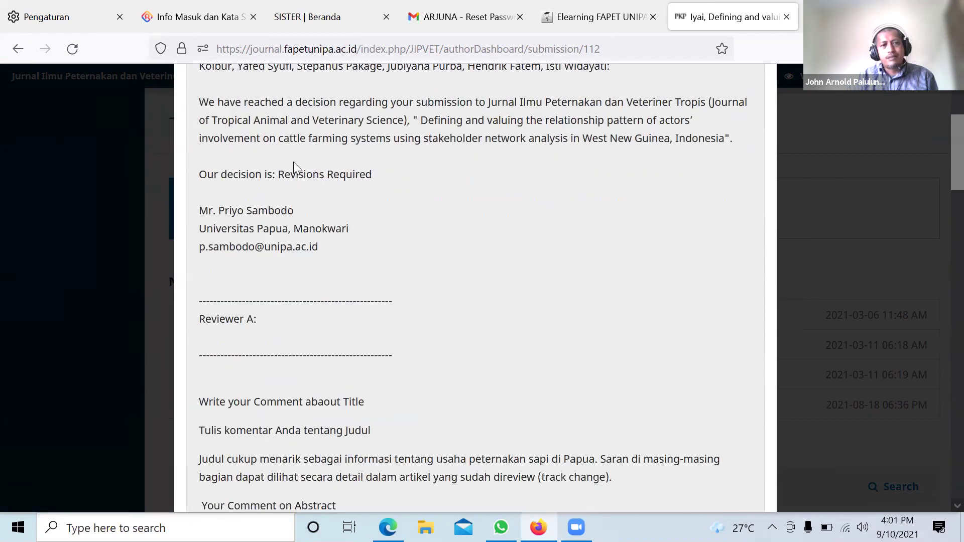
scroll(293, 162, down, 6)
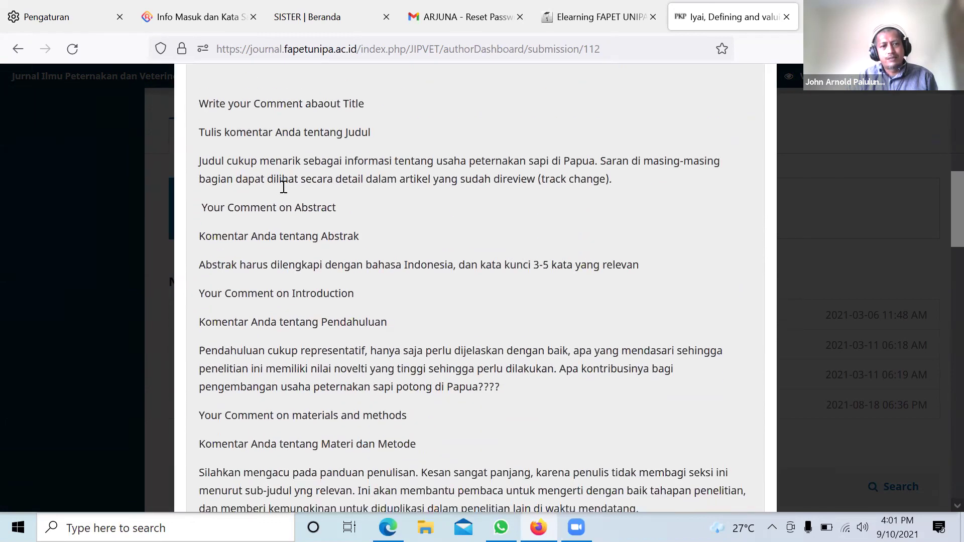
scroll(284, 186, down, 10)
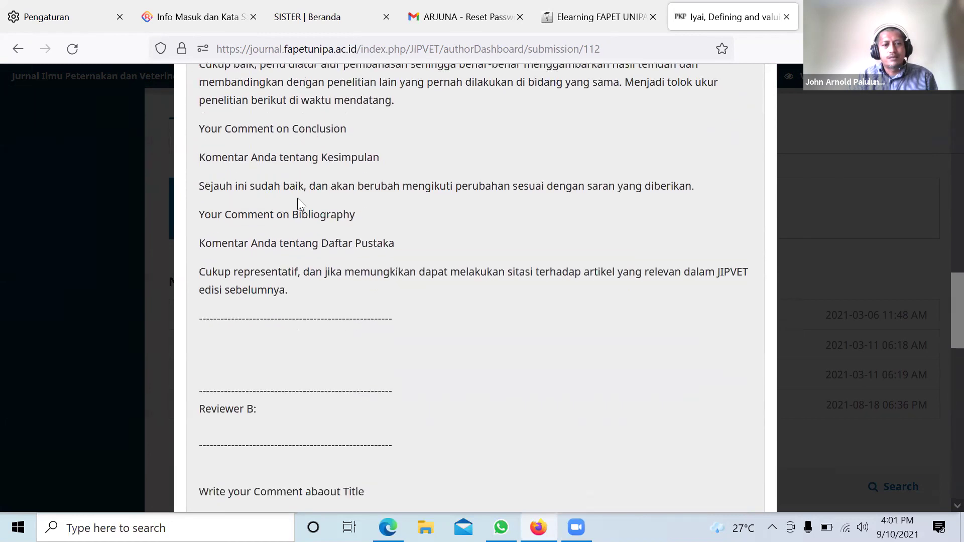
scroll(297, 198, down, 15)
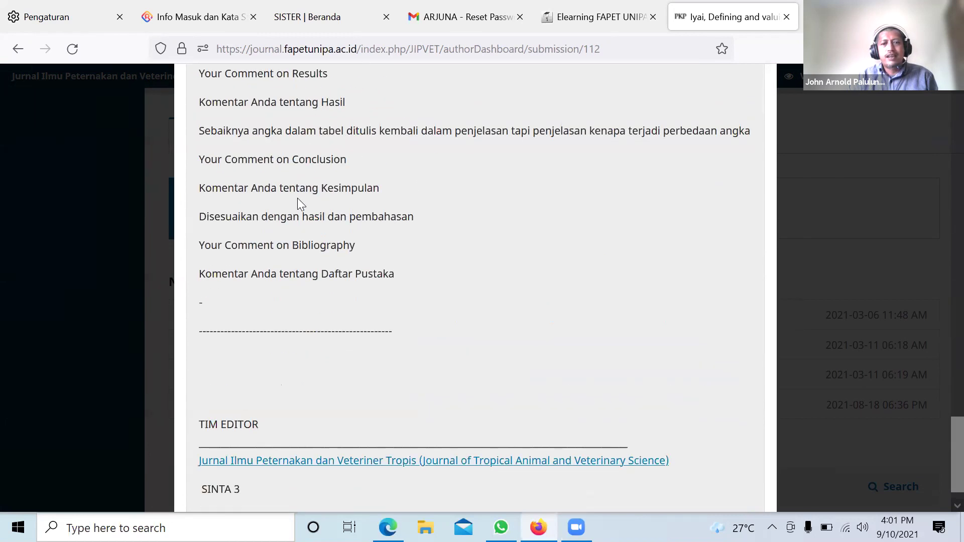
scroll(297, 198, up, 14)
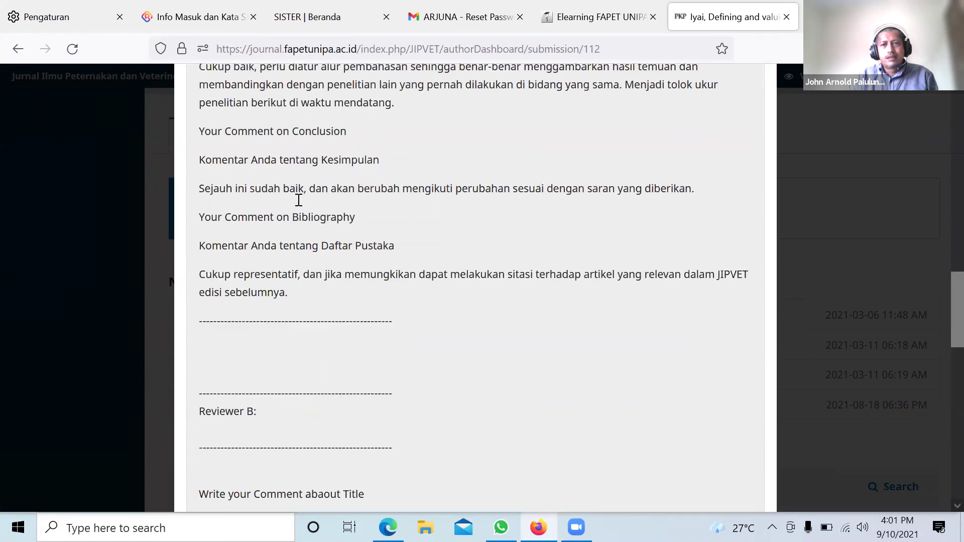
scroll(298, 200, up, 10)
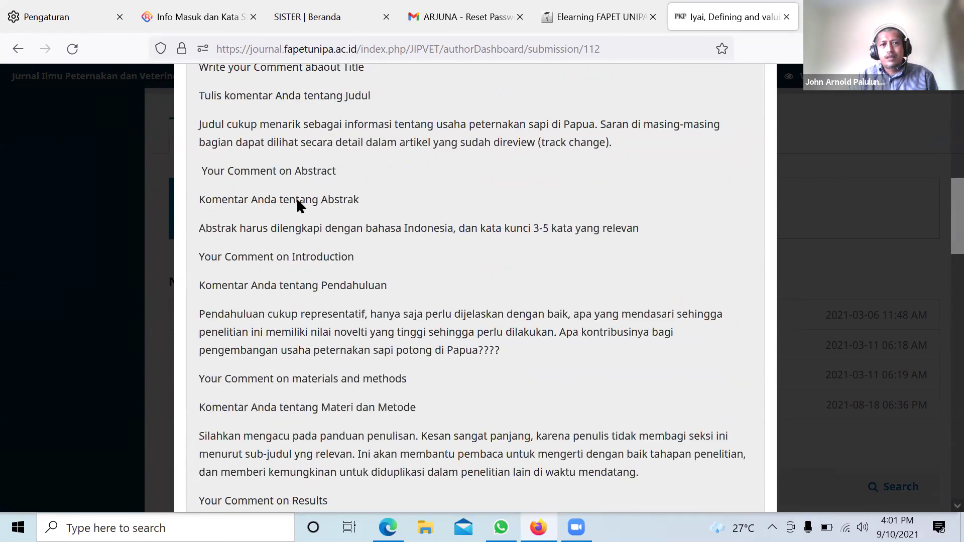
scroll(297, 200, up, 7)
scroll(702, 165, up, 6)
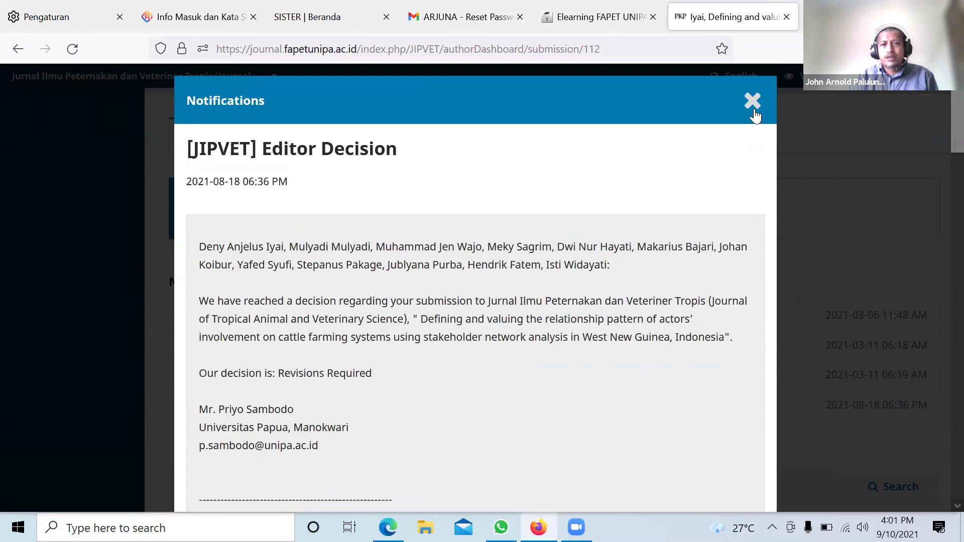
click(754, 112)
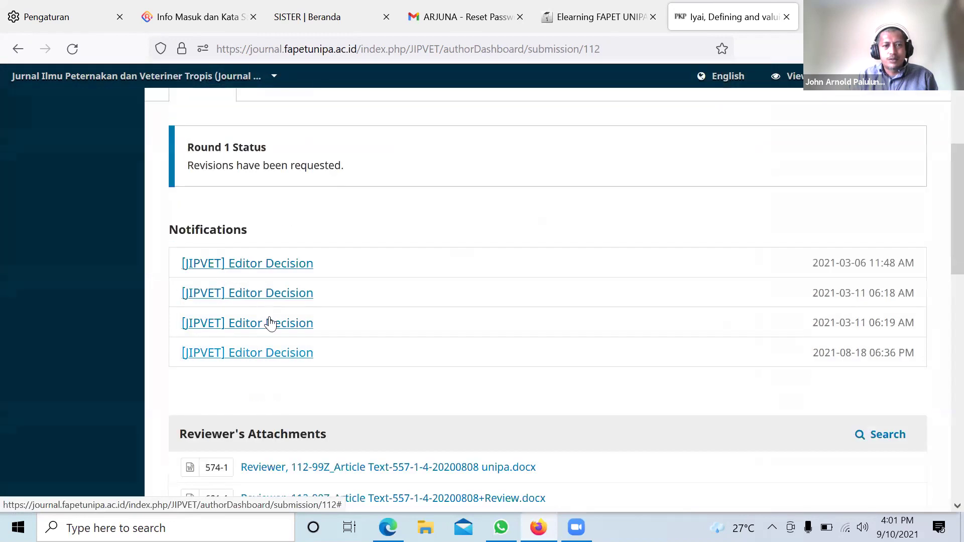
Look over the Round 1 review page, including Reviewer's Attachments, back to the top
scroll(270, 323, down, 3)
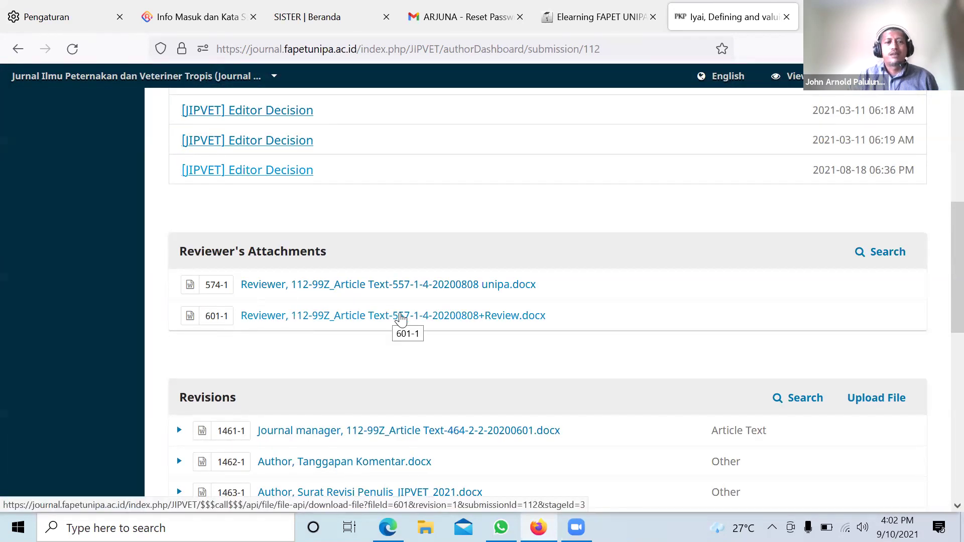
scroll(449, 321, up, 1)
scroll(449, 322, down, 1)
scroll(449, 321, up, 1)
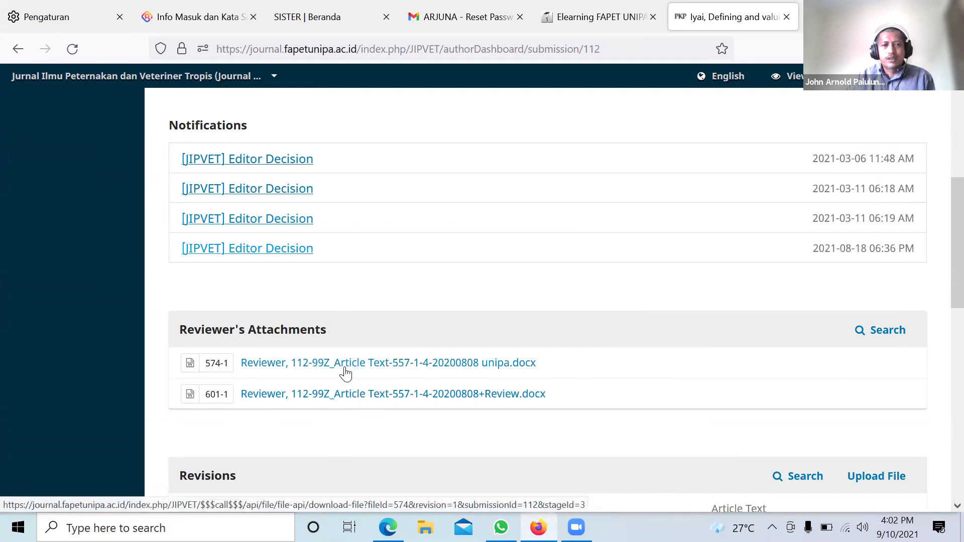
scroll(464, 387, down, 1)
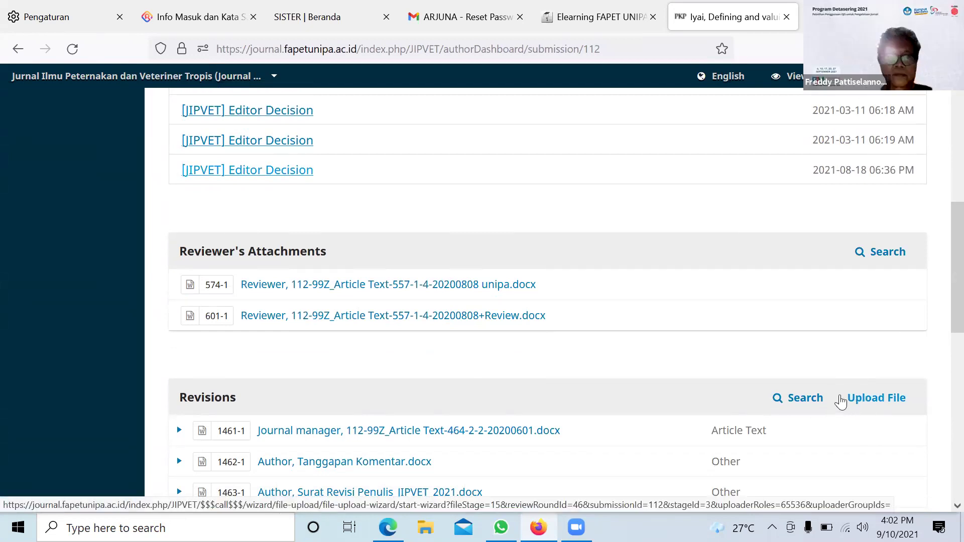
scroll(599, 390, up, 4)
scroll(602, 393, up, 1)
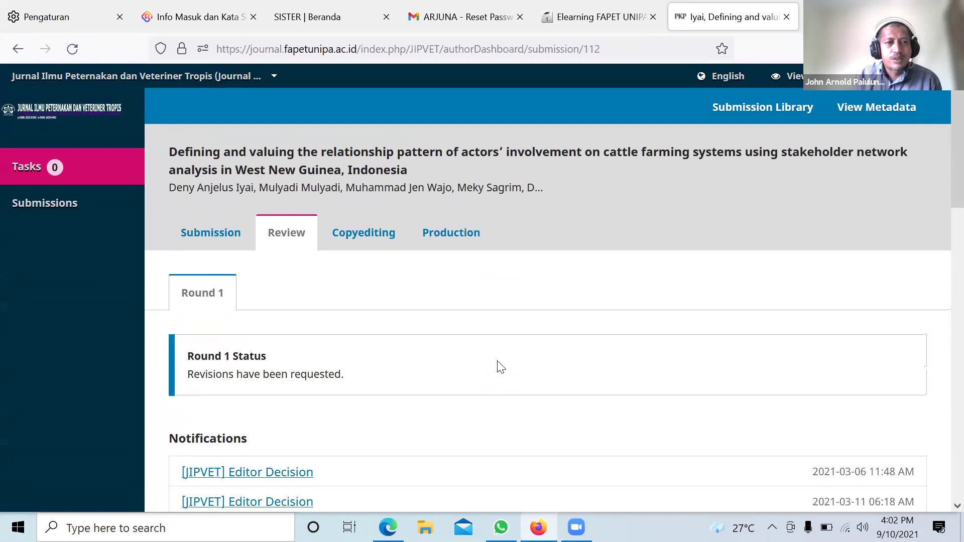
click(934, 76)
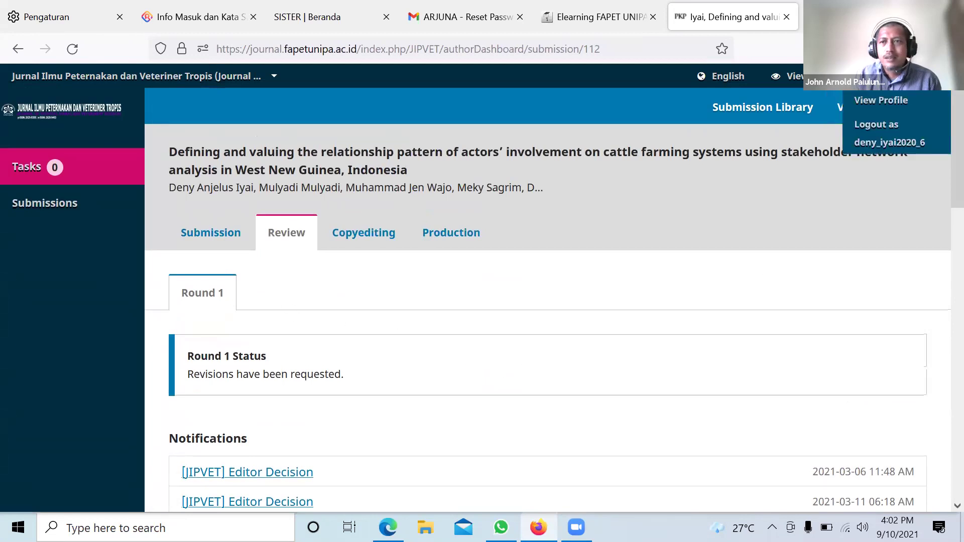
Log out as the author and show the editor's All Active submissions list
click(879, 134)
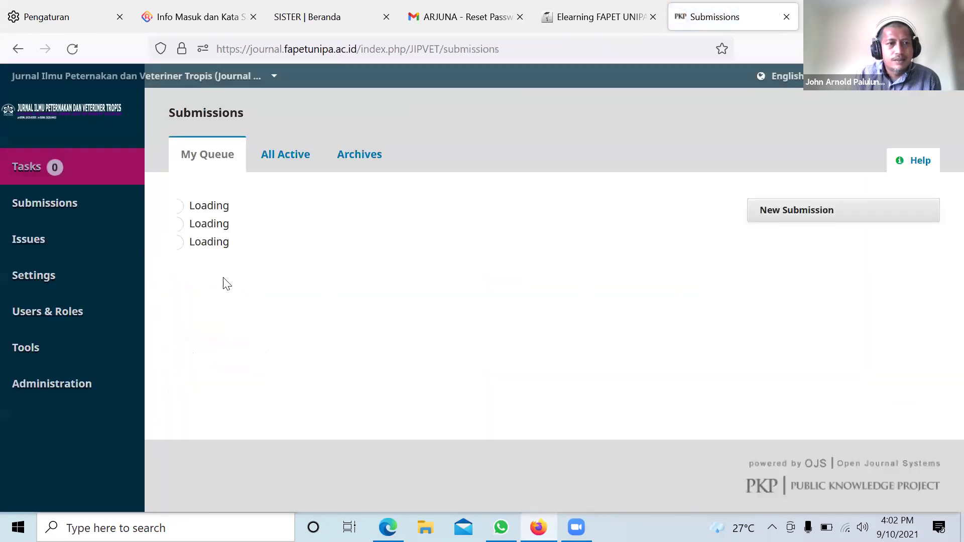
click(275, 162)
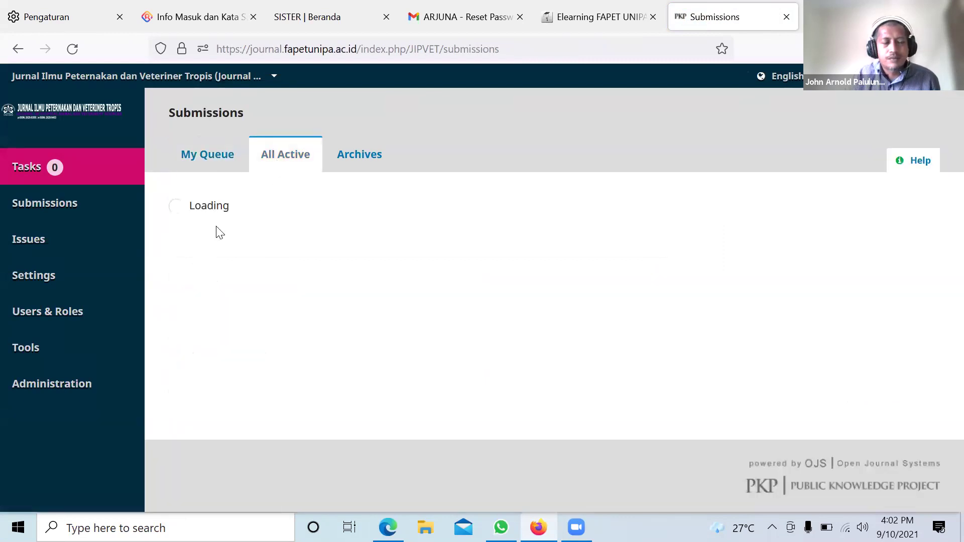
click(98, 207)
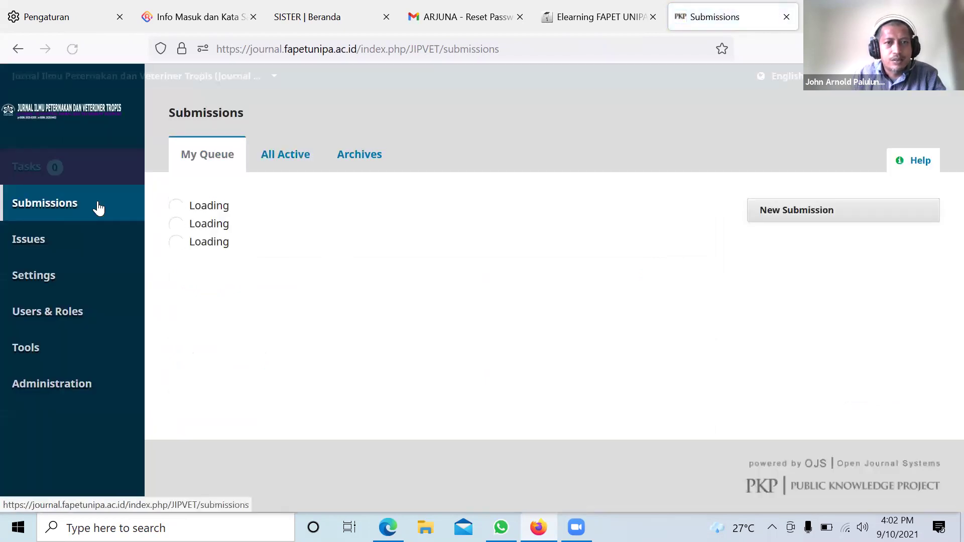
click(290, 162)
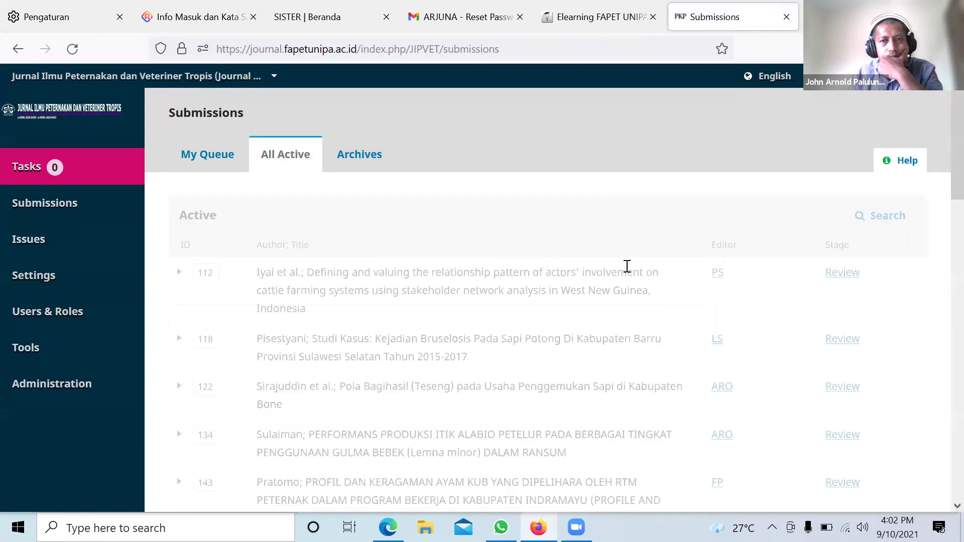
Open submission 157 'Pengobatan Stomatitis pada Kucing Domestik' and switch to its Review stage
scroll(628, 268, down, 5)
scroll(856, 286, down, 3)
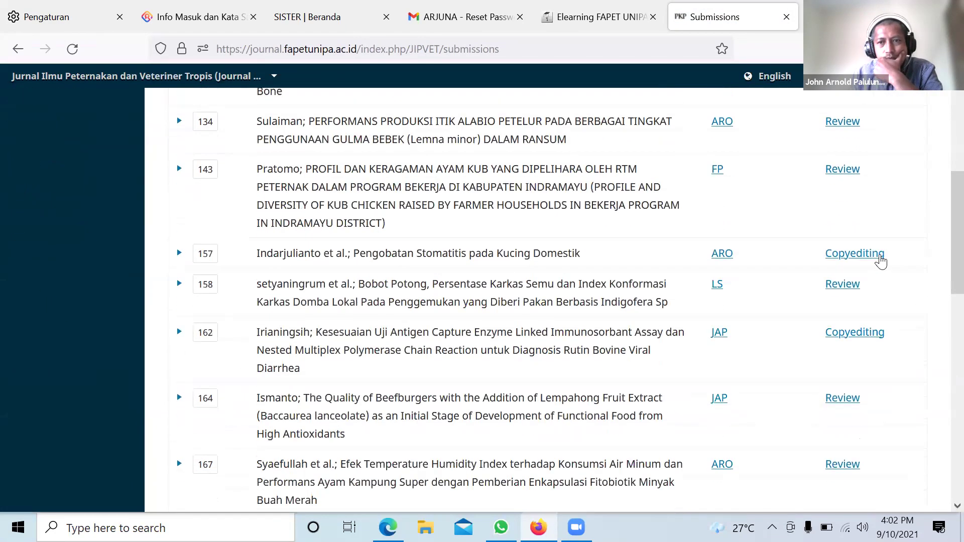
click(863, 254)
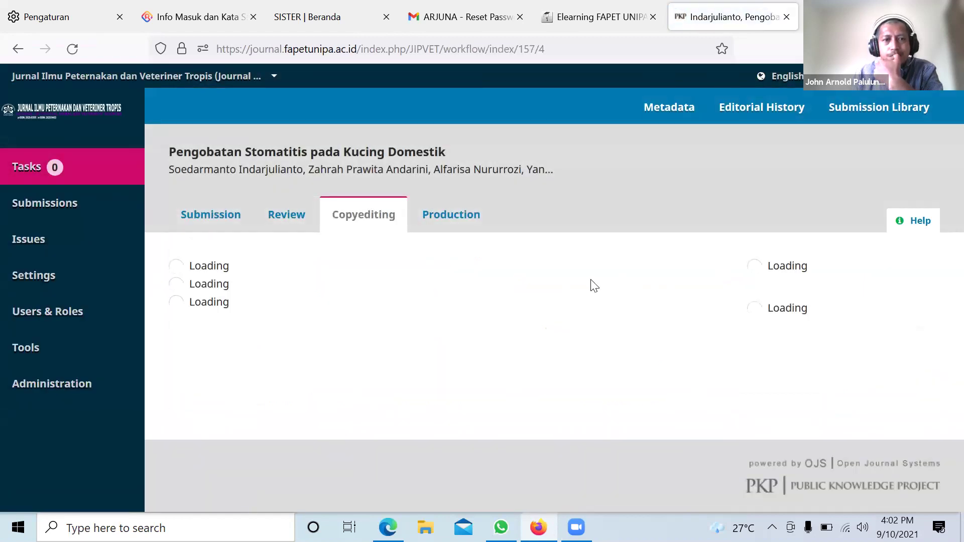
click(301, 222)
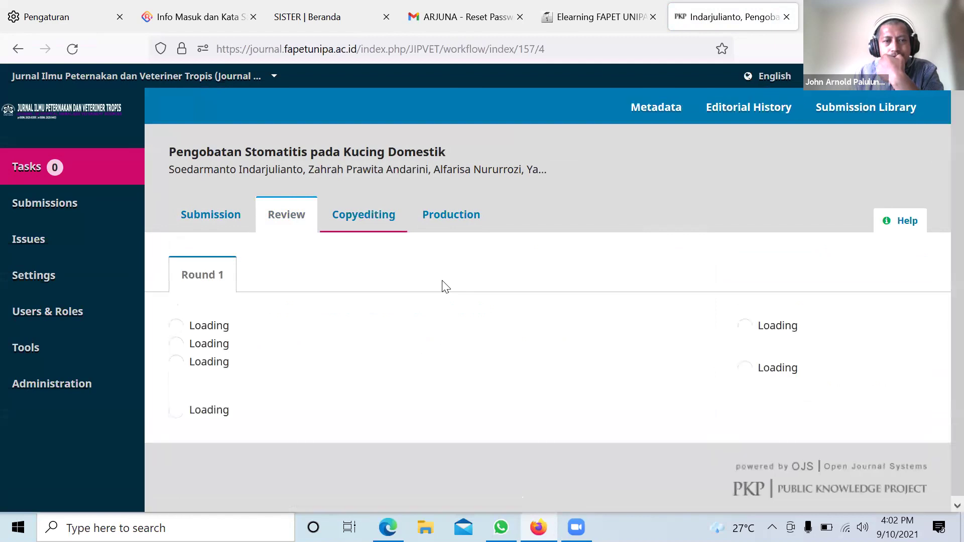
scroll(446, 286, down, 5)
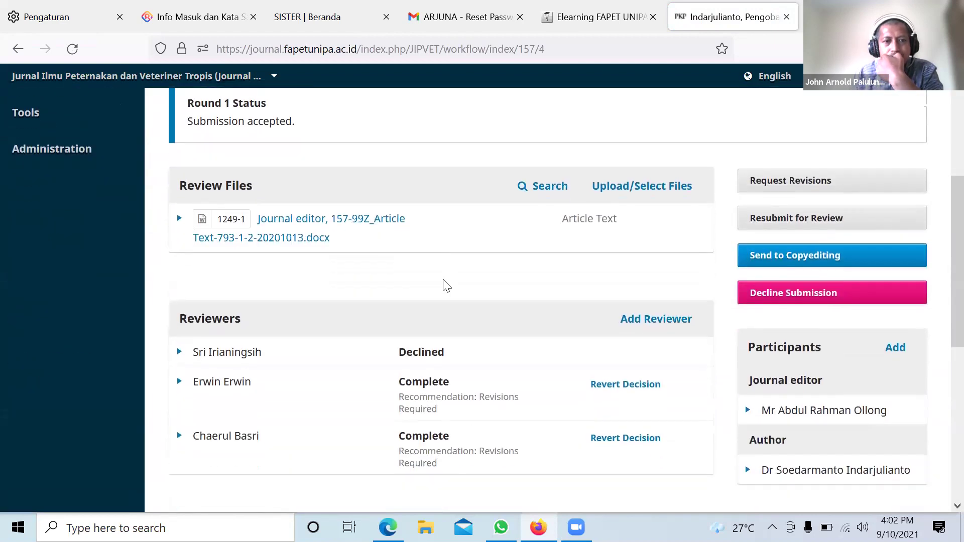
scroll(446, 285, down, 4)
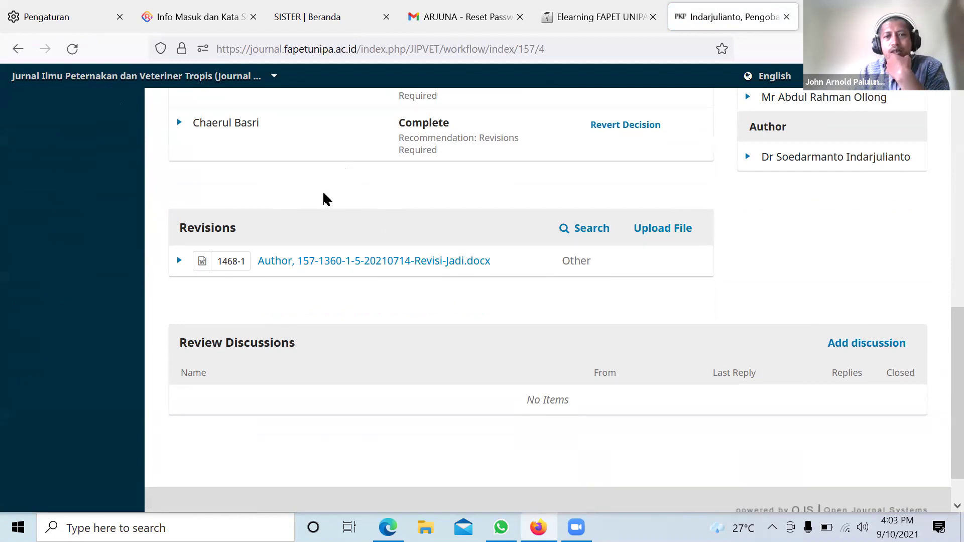
scroll(327, 199, up, 3)
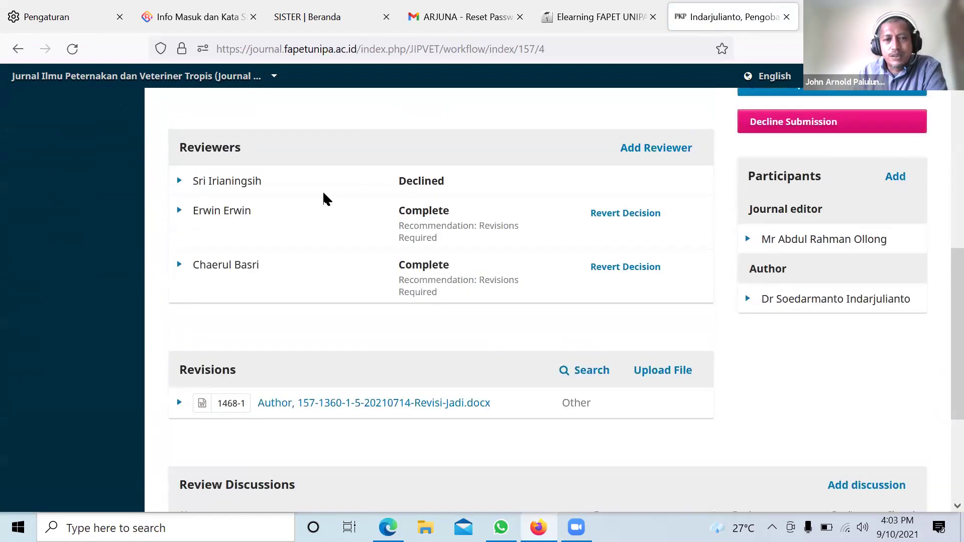
scroll(327, 199, down, 1)
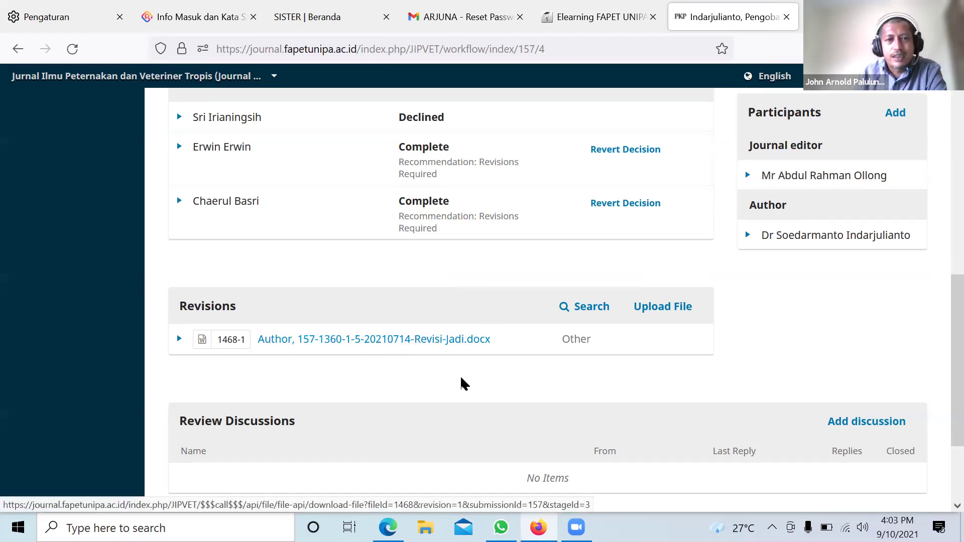
scroll(460, 381, up, 3)
scroll(460, 379, down, 1)
scroll(400, 384, down, 3)
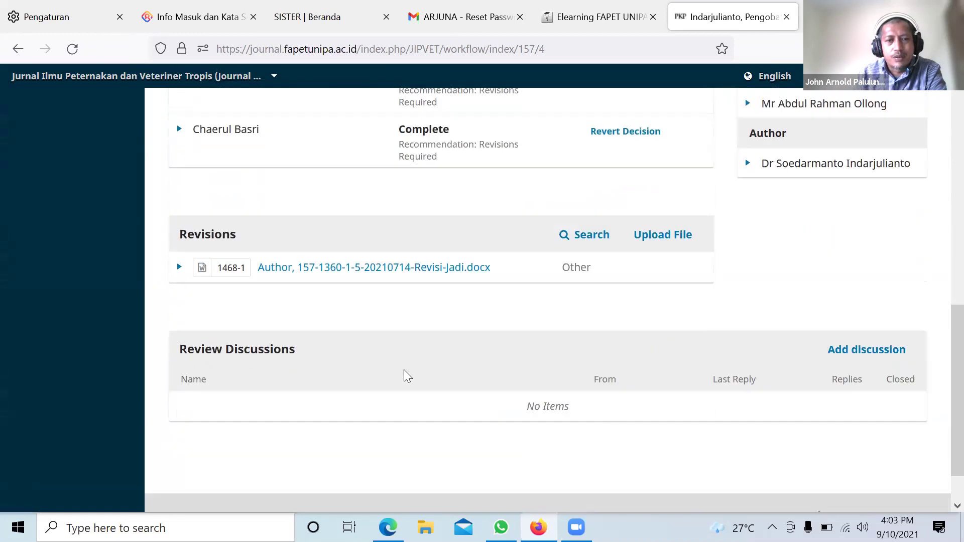
scroll(430, 286, up, 2)
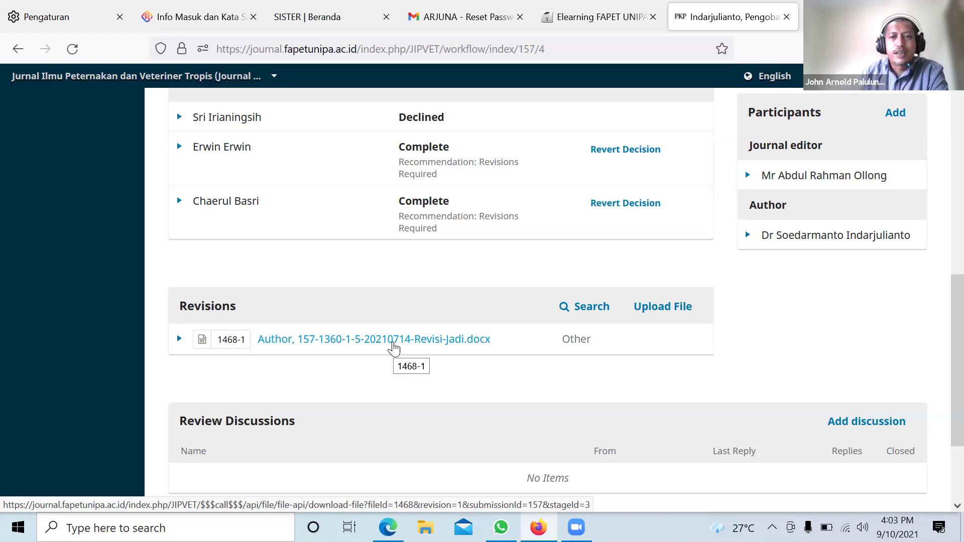
scroll(617, 365, up, 5)
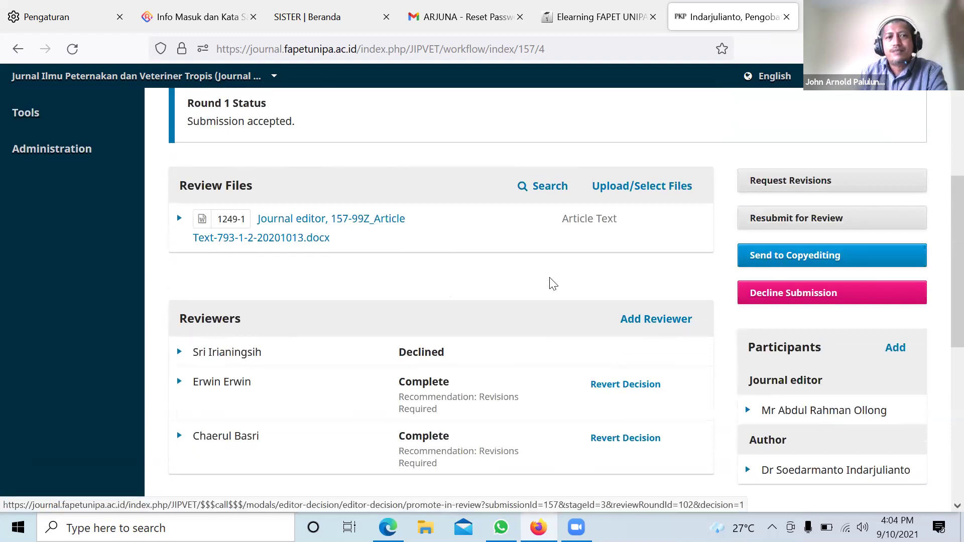
scroll(618, 293, up, 3)
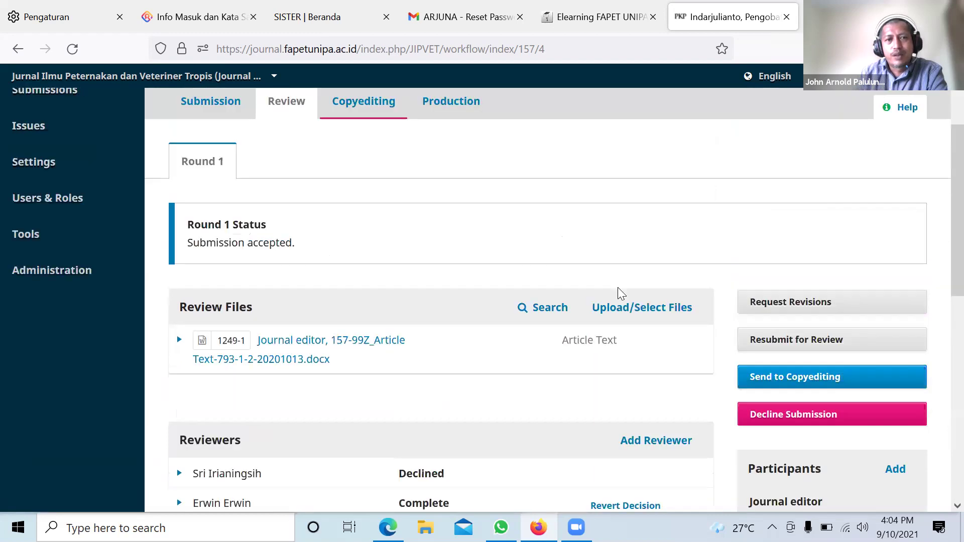
scroll(621, 293, down, 5)
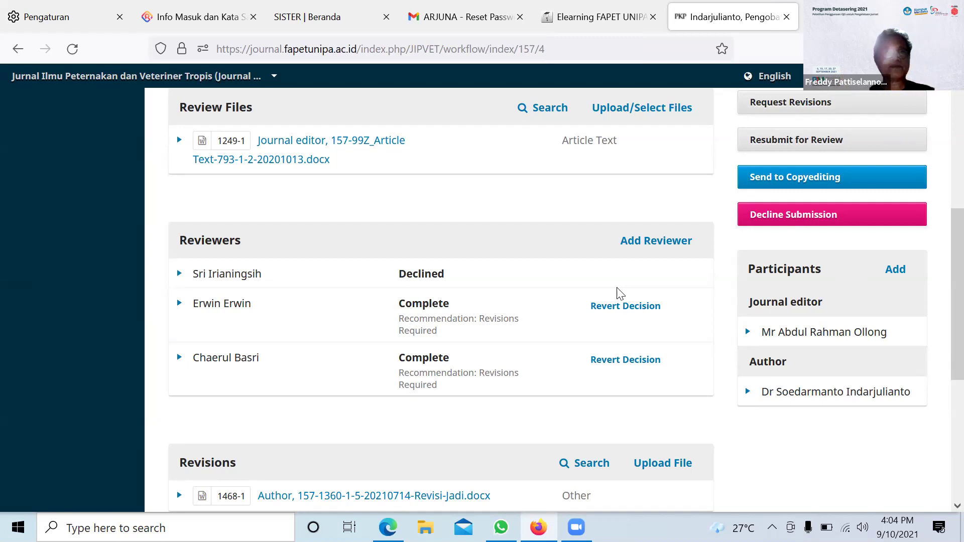
scroll(554, 234, up, 3)
scroll(552, 249, down, 3)
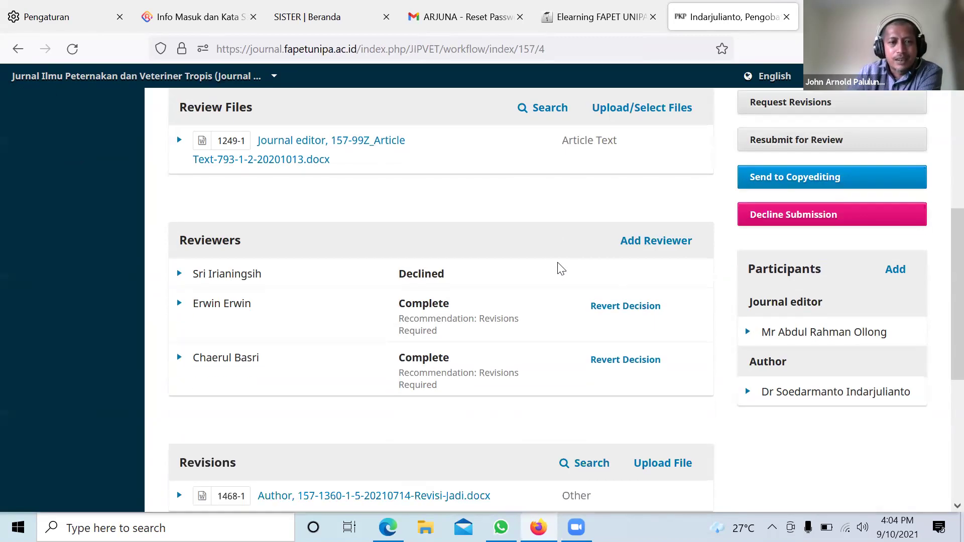
scroll(561, 269, down, 3)
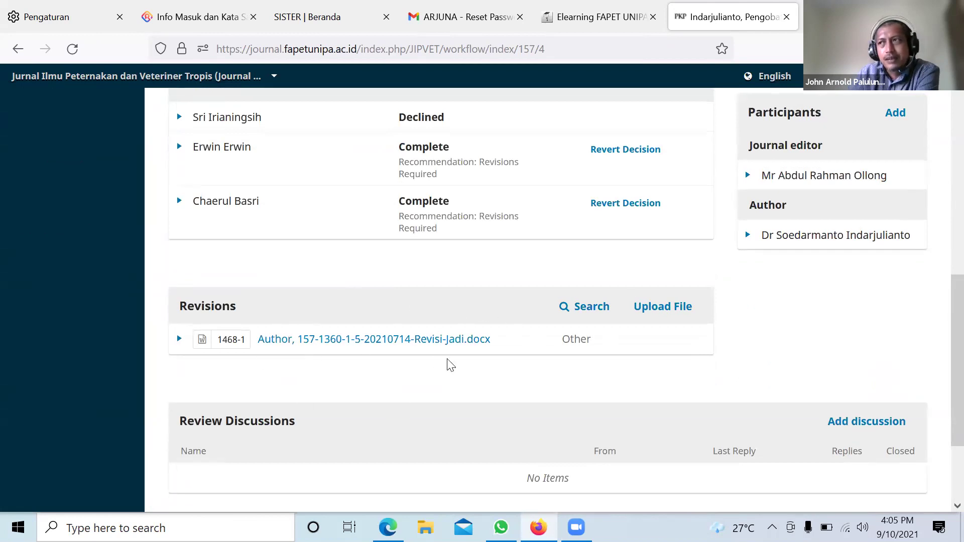
scroll(468, 385, up, 1)
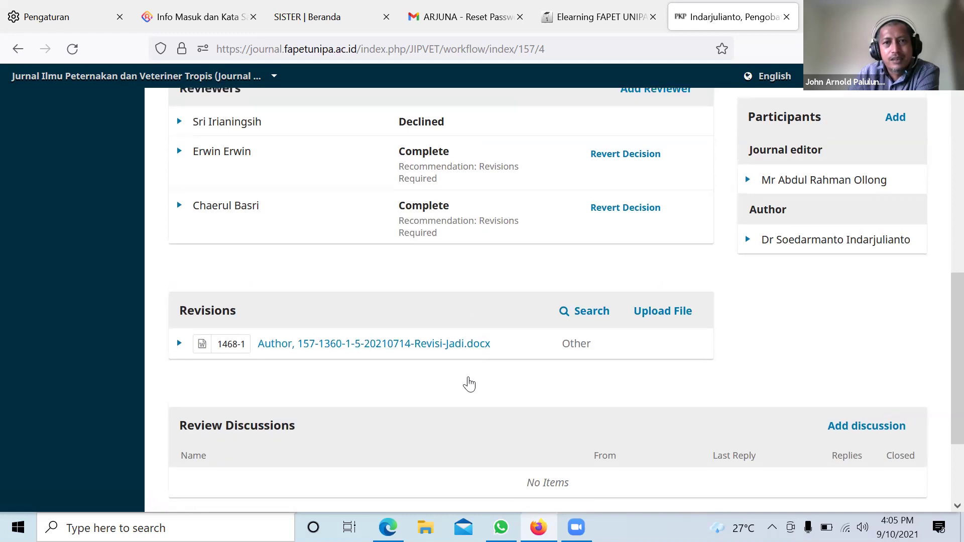
scroll(468, 384, up, 4)
scroll(468, 376, up, 2)
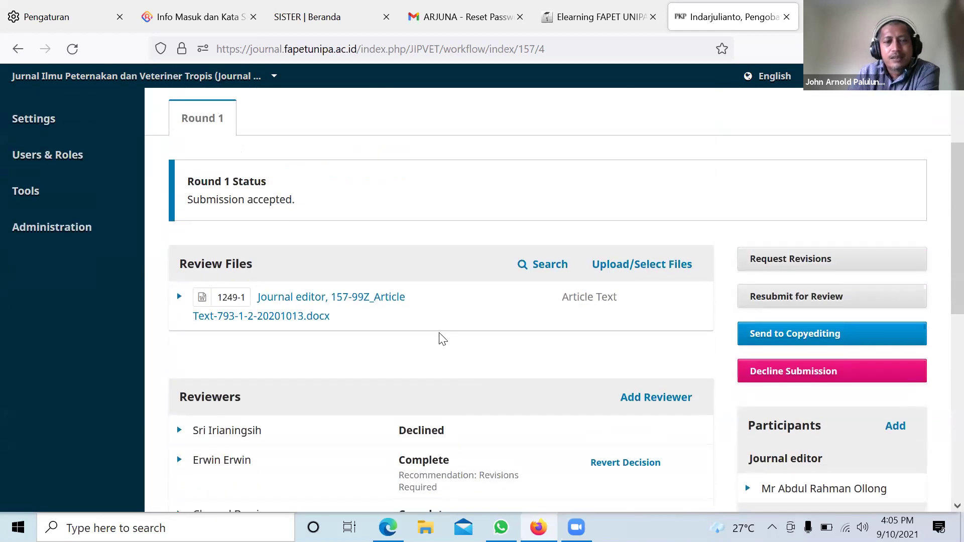
scroll(462, 329, down, 3)
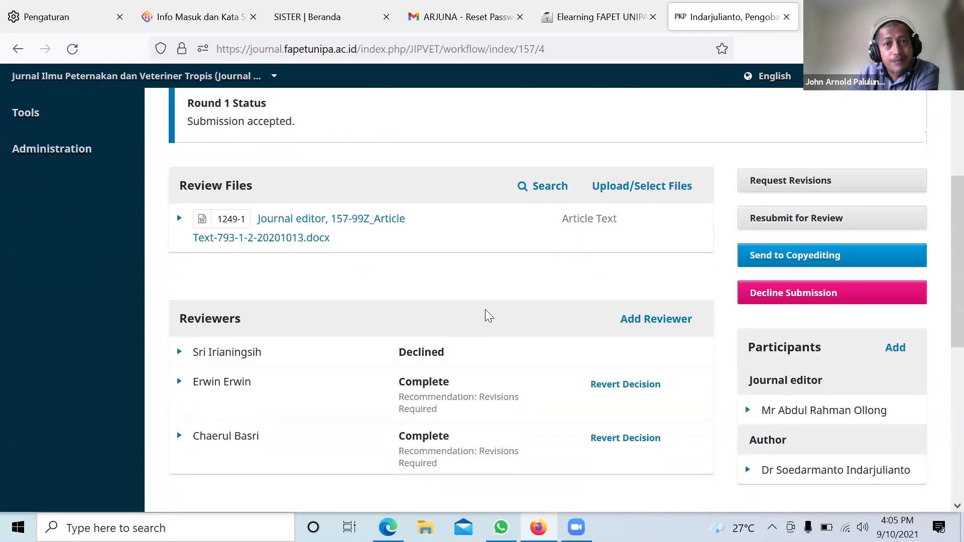
scroll(488, 316, down, 3)
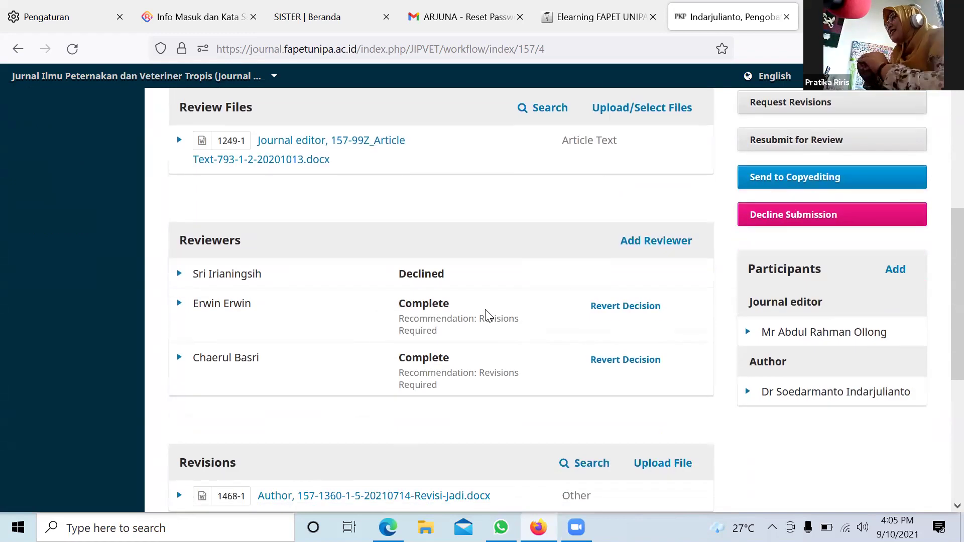
scroll(486, 315, down, 3)
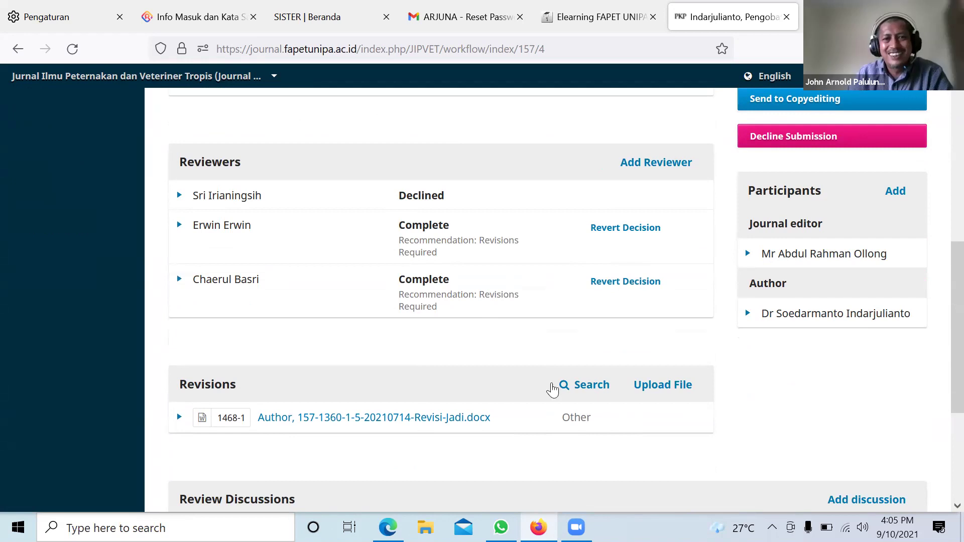
scroll(604, 361, up, 2)
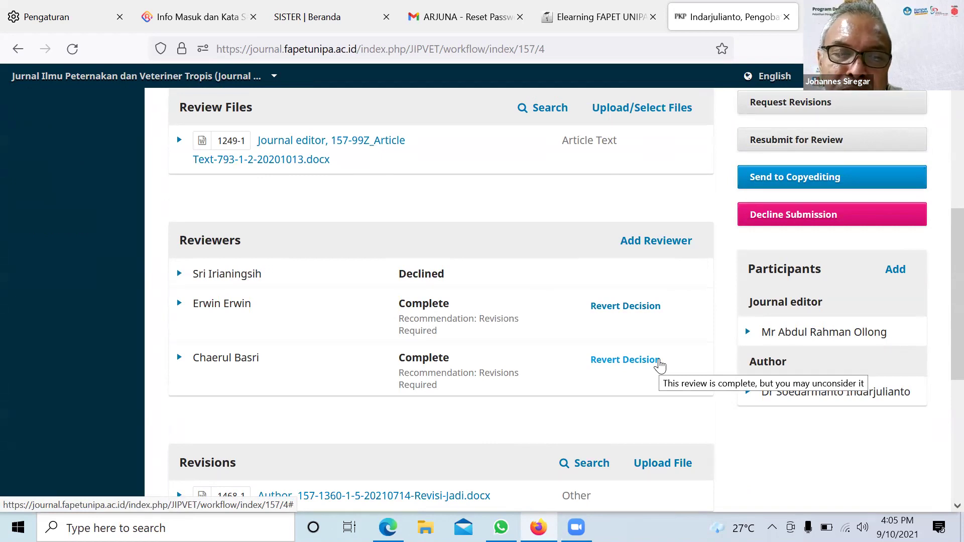
scroll(659, 365, up, 2)
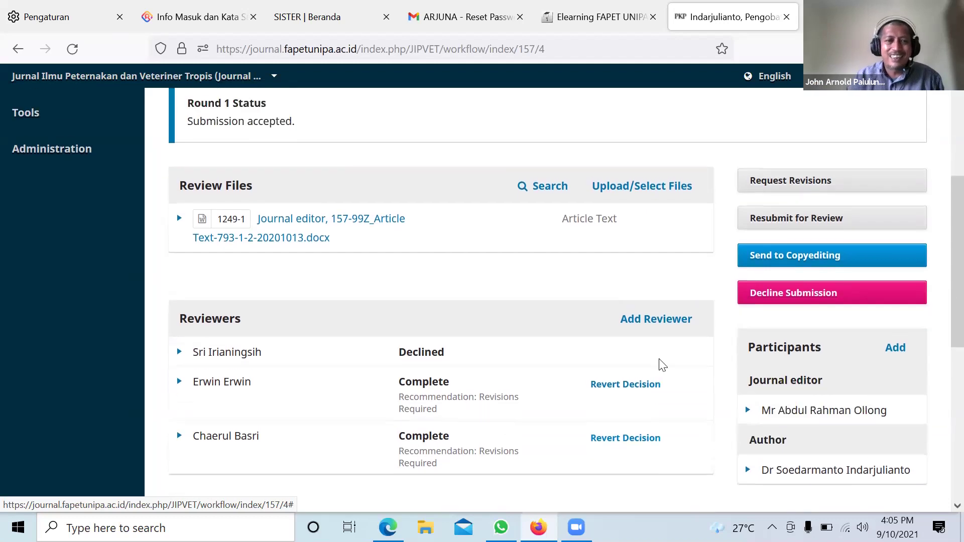
scroll(266, 356, down, 2)
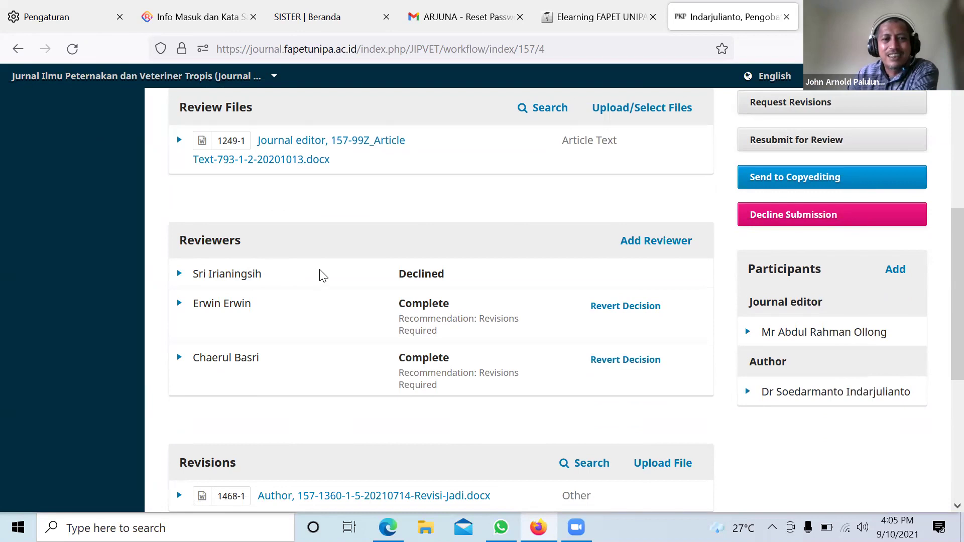
scroll(424, 347, up, 4)
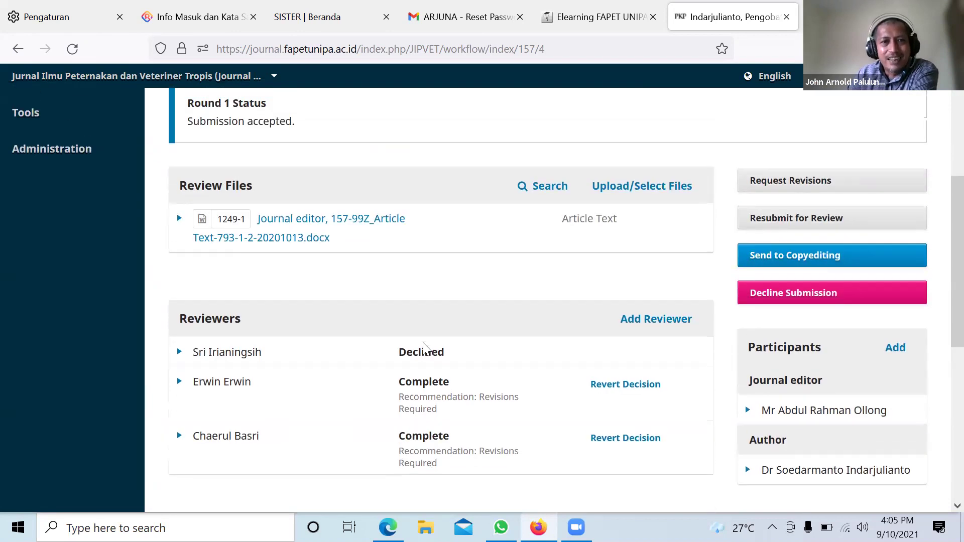
scroll(412, 331, down, 4)
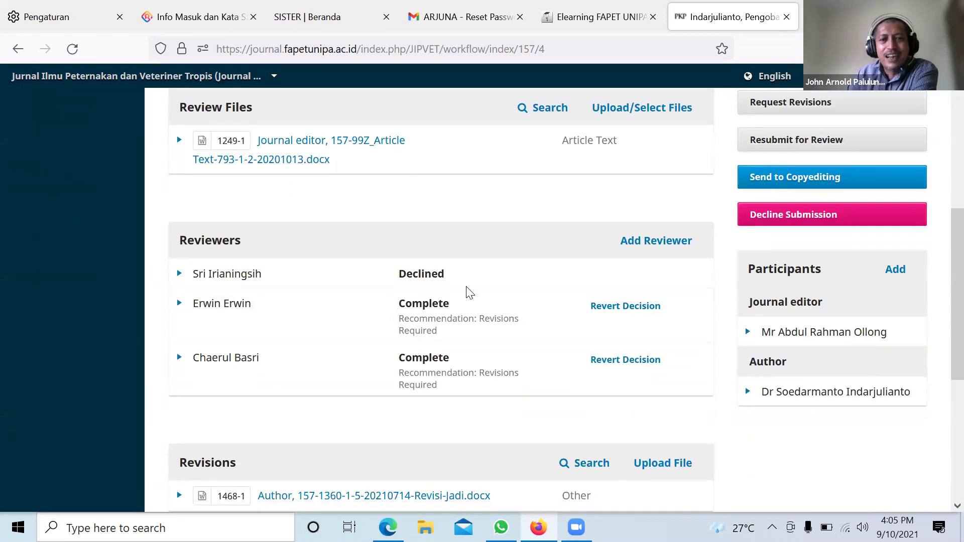
scroll(463, 296, up, 3)
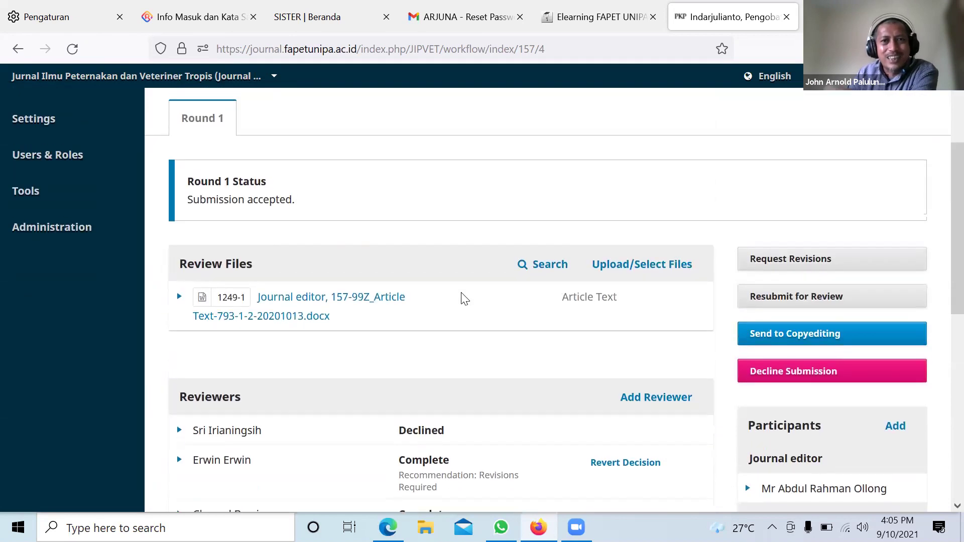
scroll(462, 297, down, 2)
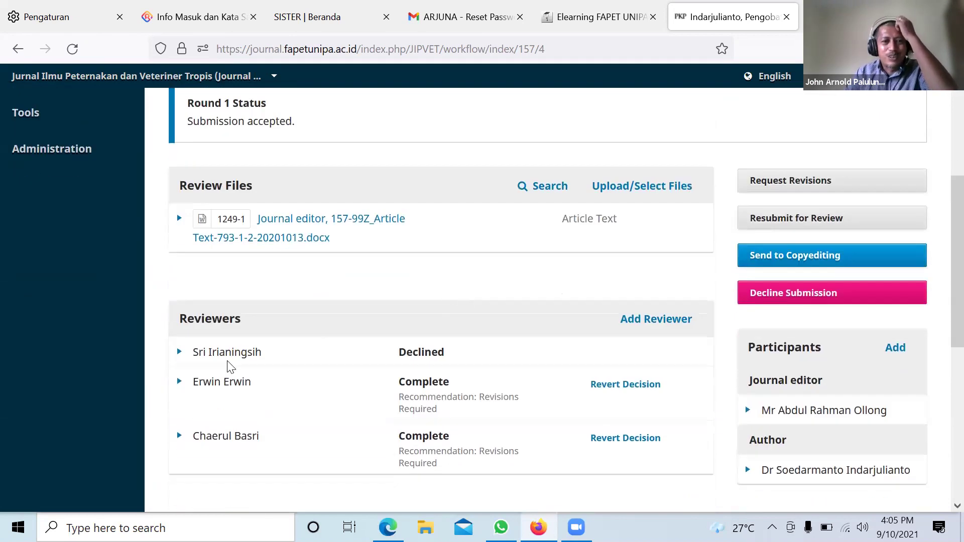
scroll(232, 351, down, 2)
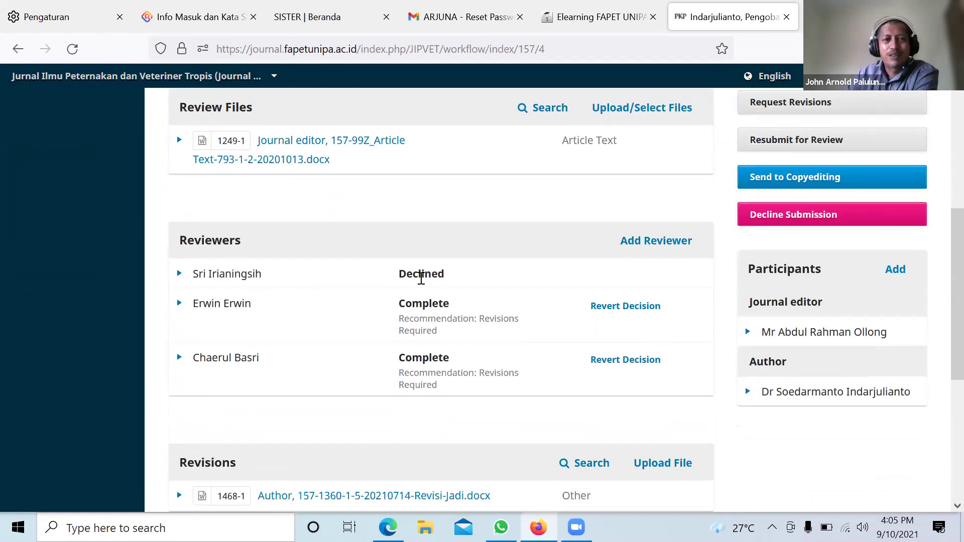
scroll(422, 279, up, 6)
scroll(425, 325, down, 1)
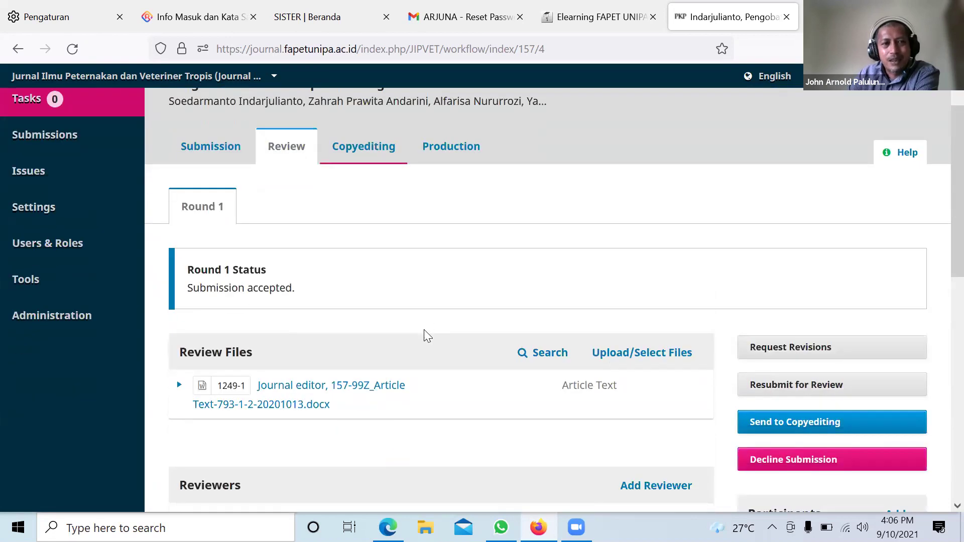
scroll(427, 335, up, 2)
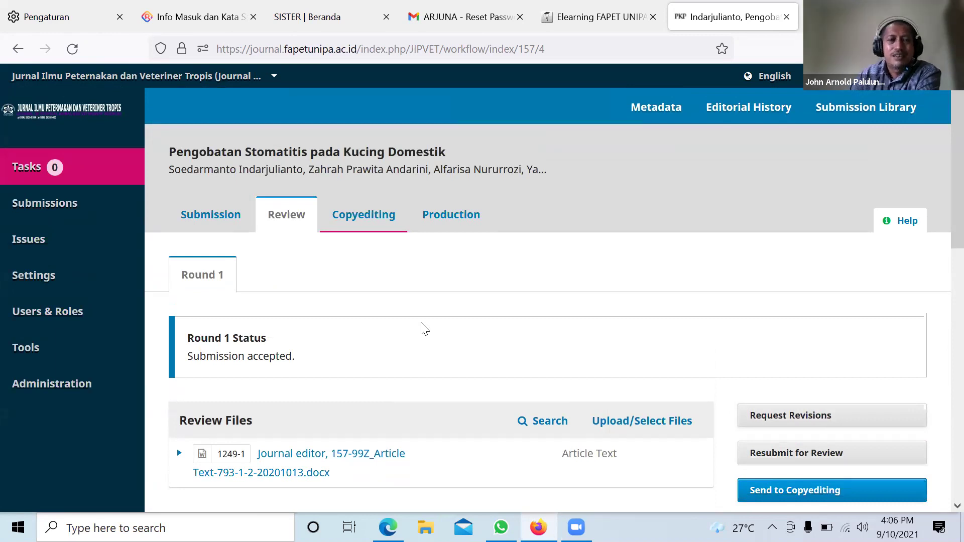
scroll(425, 327, down, 4)
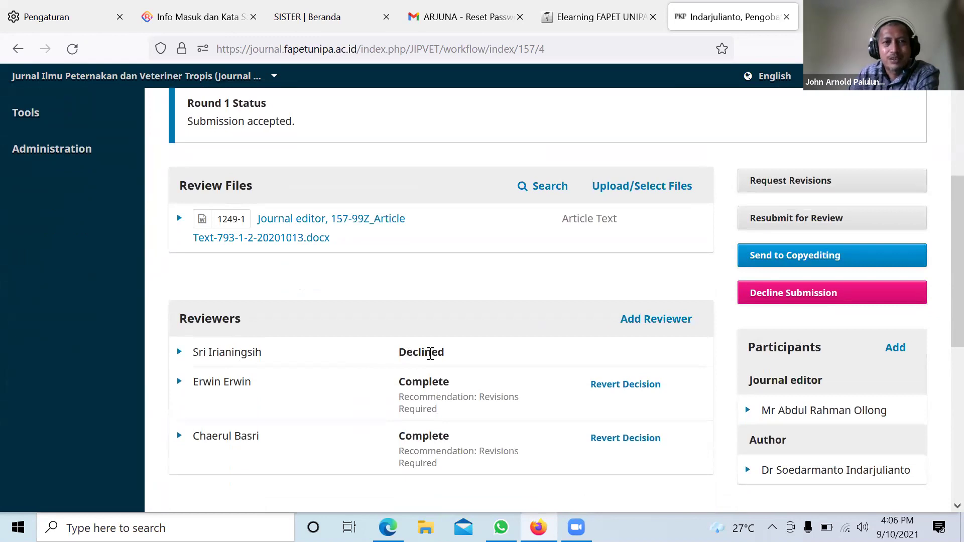
scroll(430, 351, up, 2)
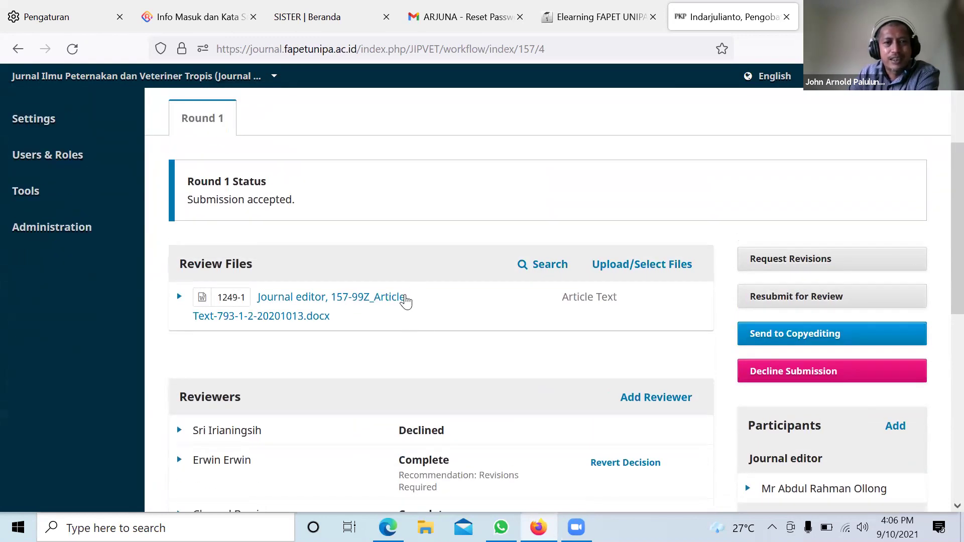
scroll(405, 299, up, 4)
scroll(409, 299, down, 2)
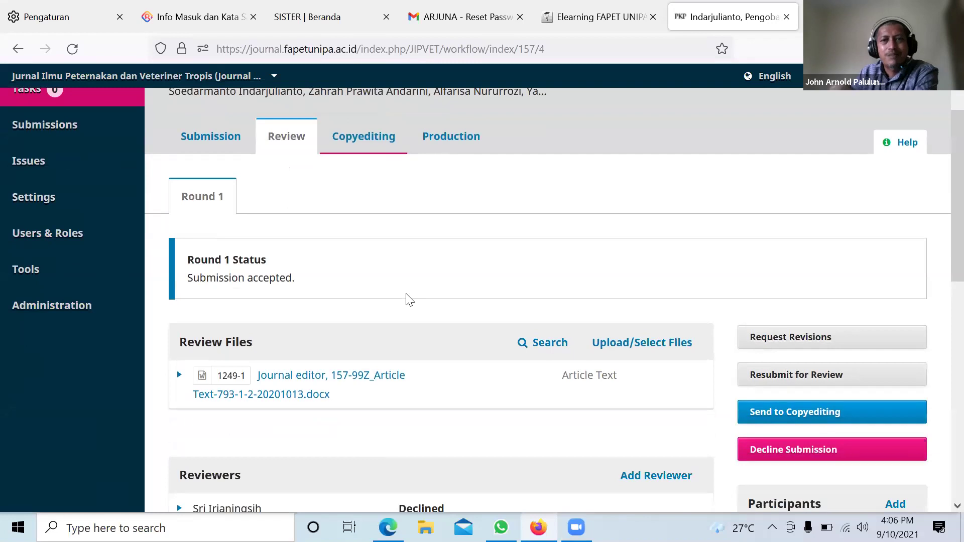
scroll(479, 313, down, 2)
scroll(481, 311, down, 2)
scroll(481, 311, up, 2)
scroll(481, 311, down, 6)
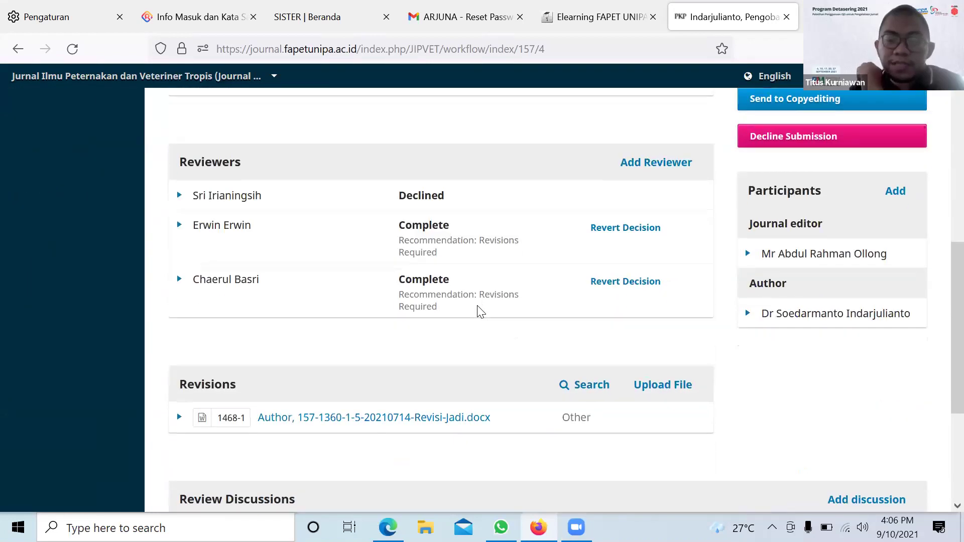
scroll(478, 312, up, 2)
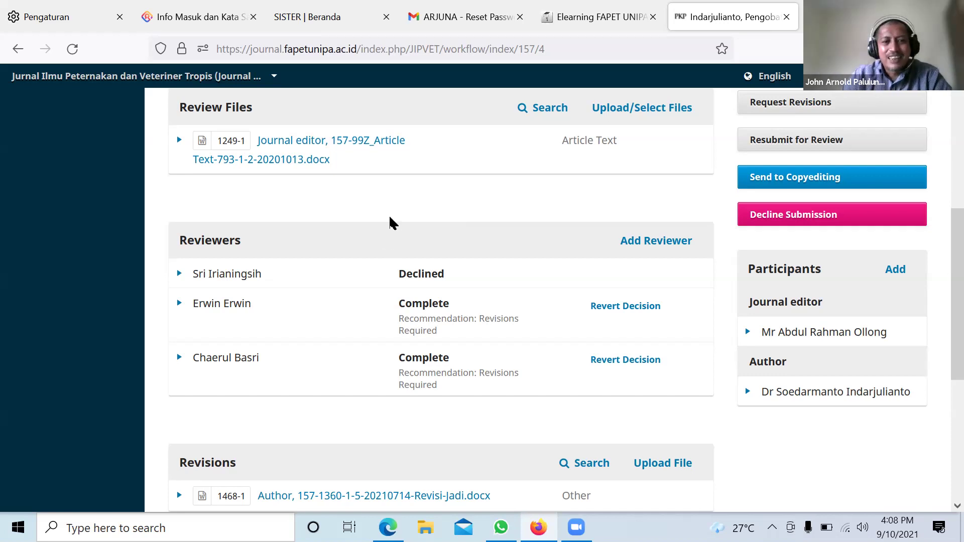
scroll(377, 267, up, 1)
scroll(351, 276, down, 2)
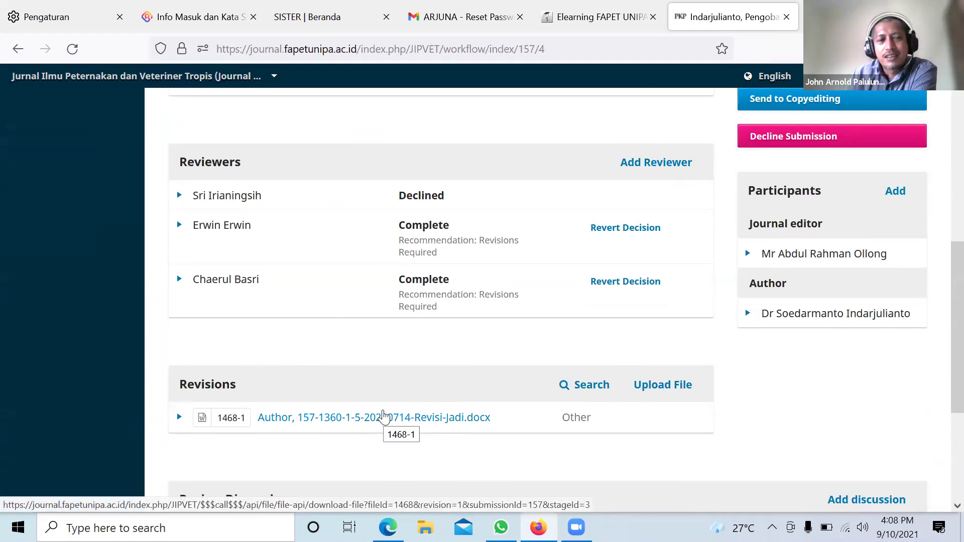
scroll(383, 415, up, 3)
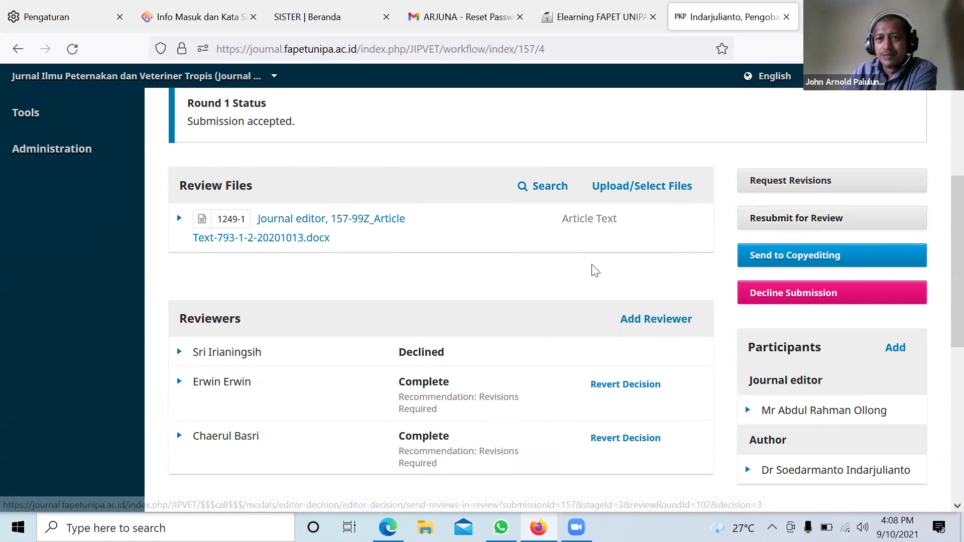
scroll(594, 268, down, 2)
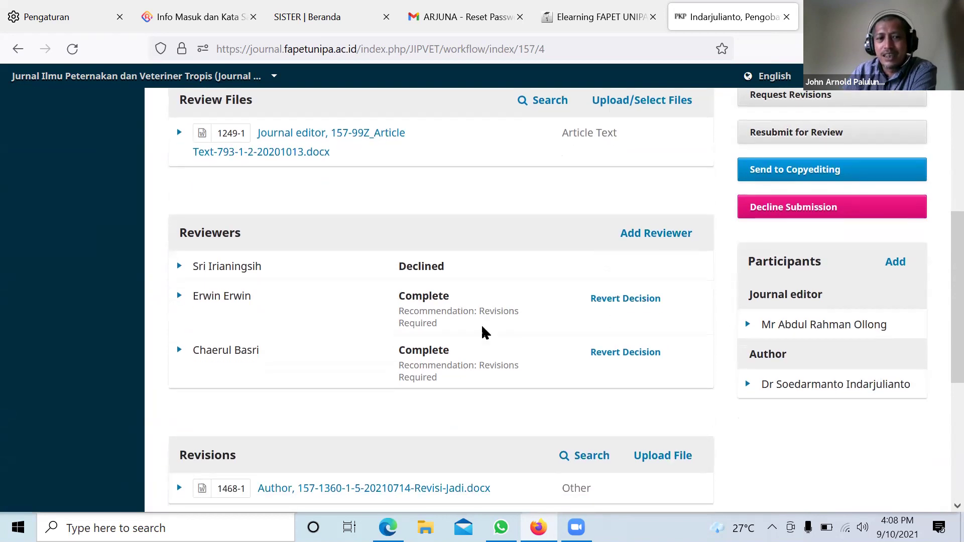
scroll(482, 332, down, 3)
scroll(573, 314, up, 6)
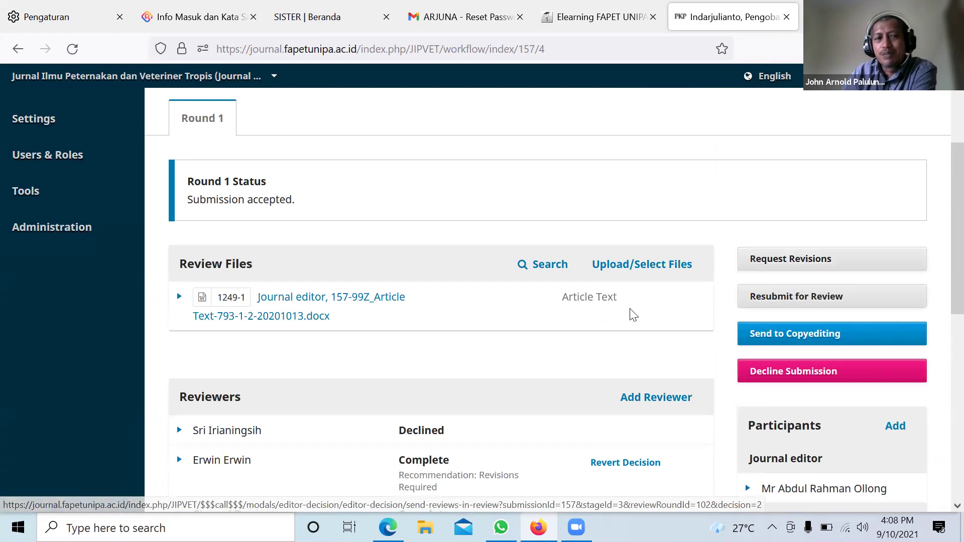
scroll(628, 315, down, 3)
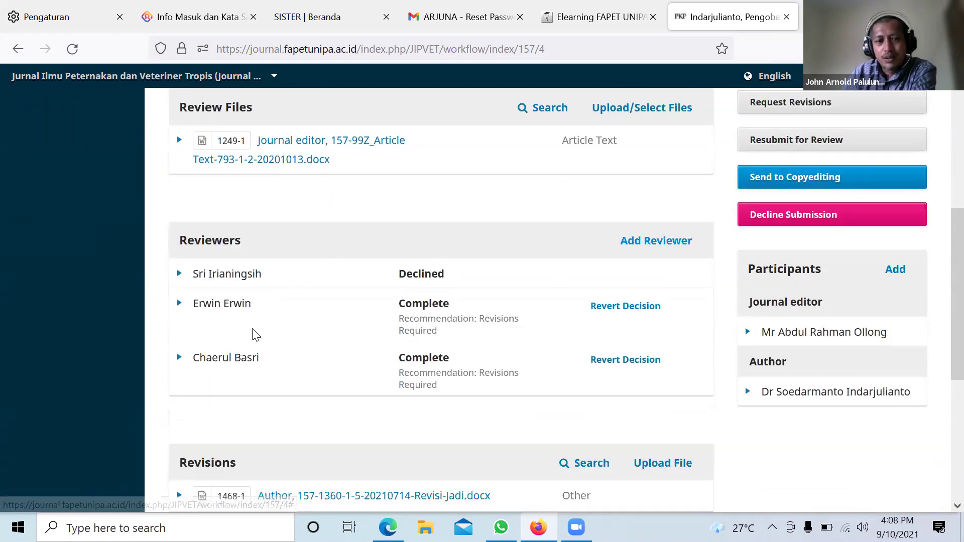
scroll(293, 428, down, 2)
scroll(531, 344, up, 3)
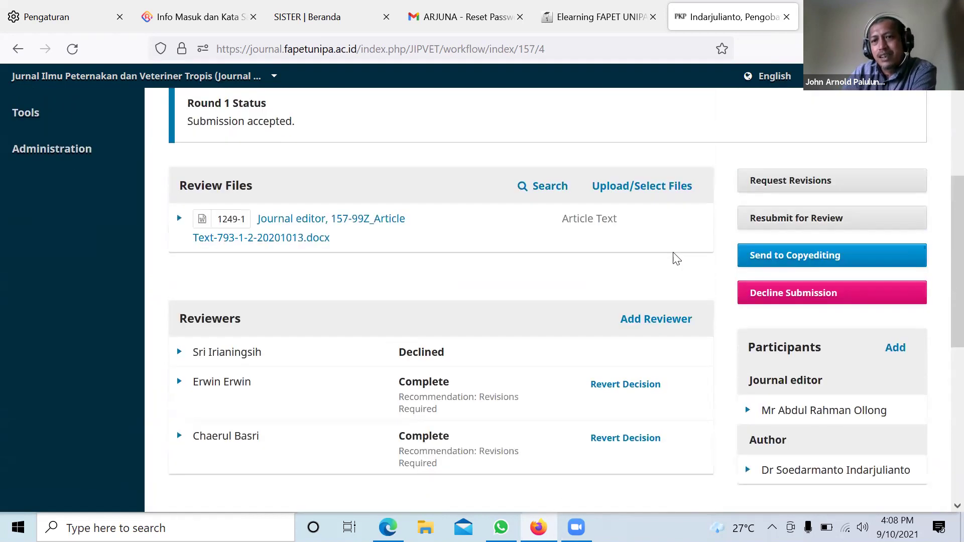
Show the Copyediting stage of 'Pengobatan Stomatitis pada Kucing Domestik' and review its Draft Files and Copyedited sections
scroll(467, 294, up, 5)
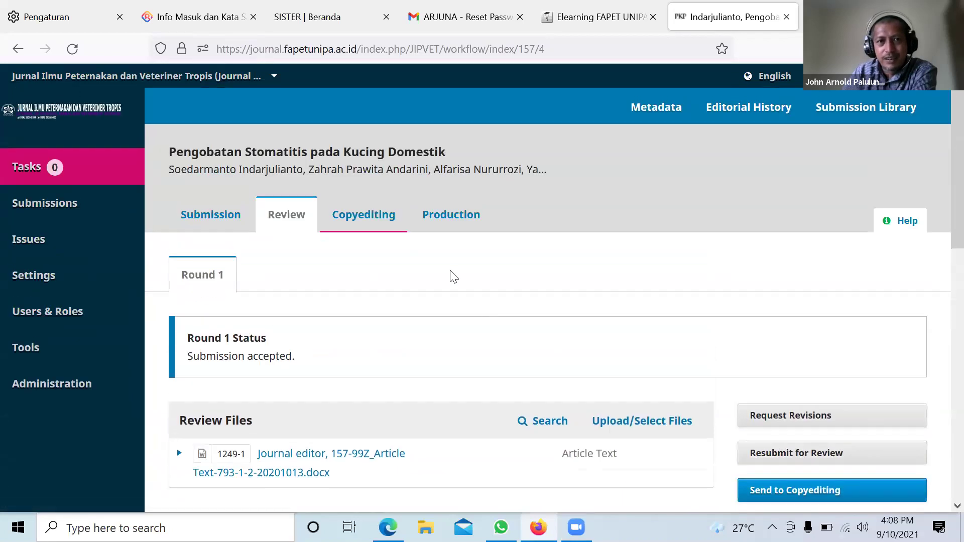
click(373, 215)
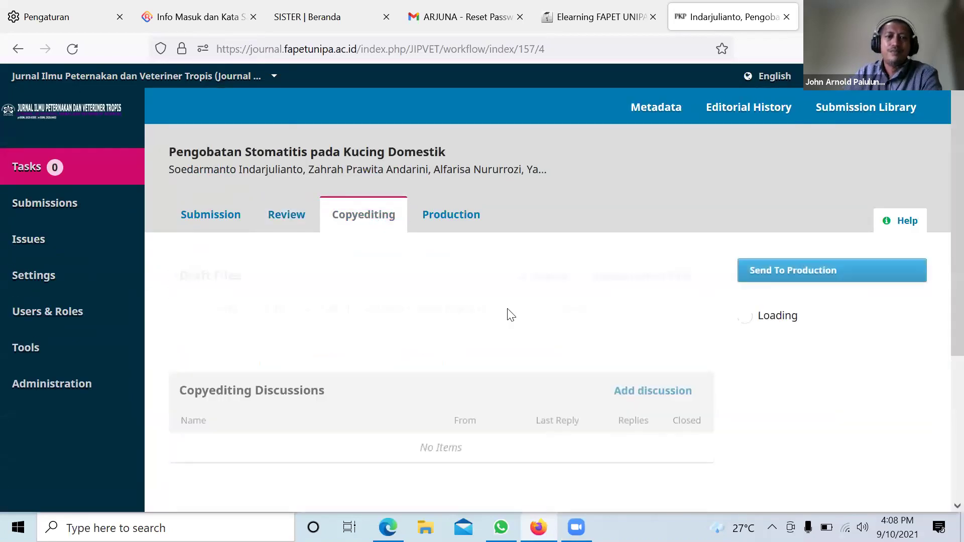
scroll(512, 301, down, 2)
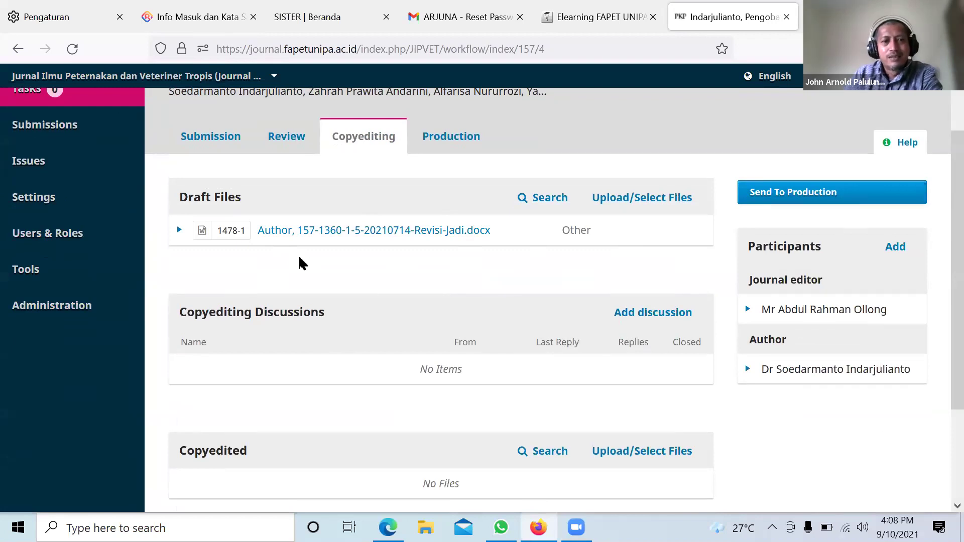
scroll(312, 249, up, 2)
scroll(312, 249, down, 2)
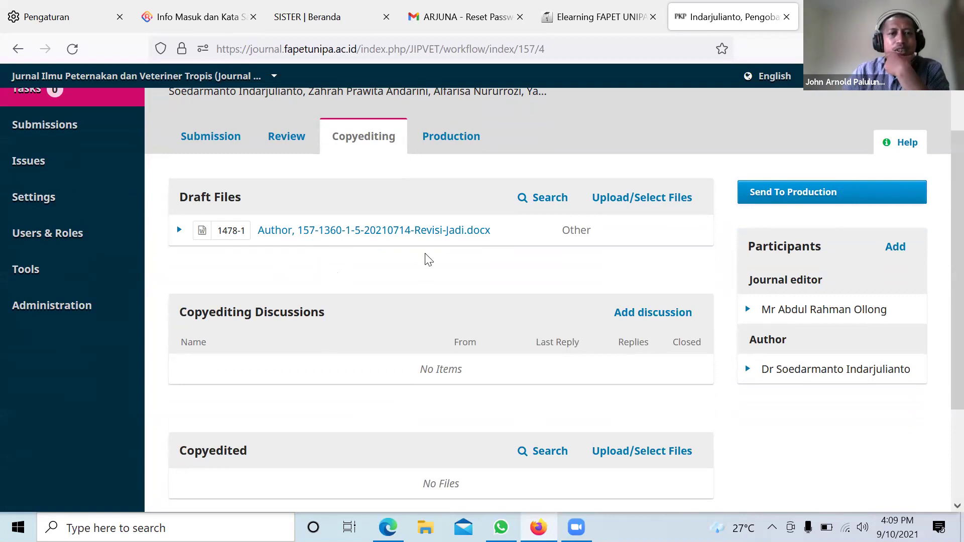
scroll(425, 253, up, 2)
scroll(424, 253, down, 1)
scroll(126, 228, up, 1)
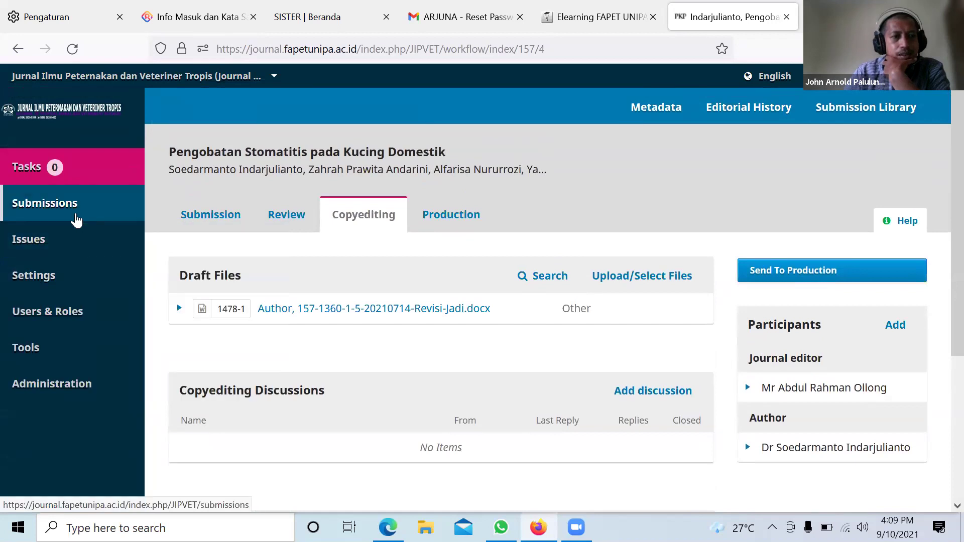
click(59, 254)
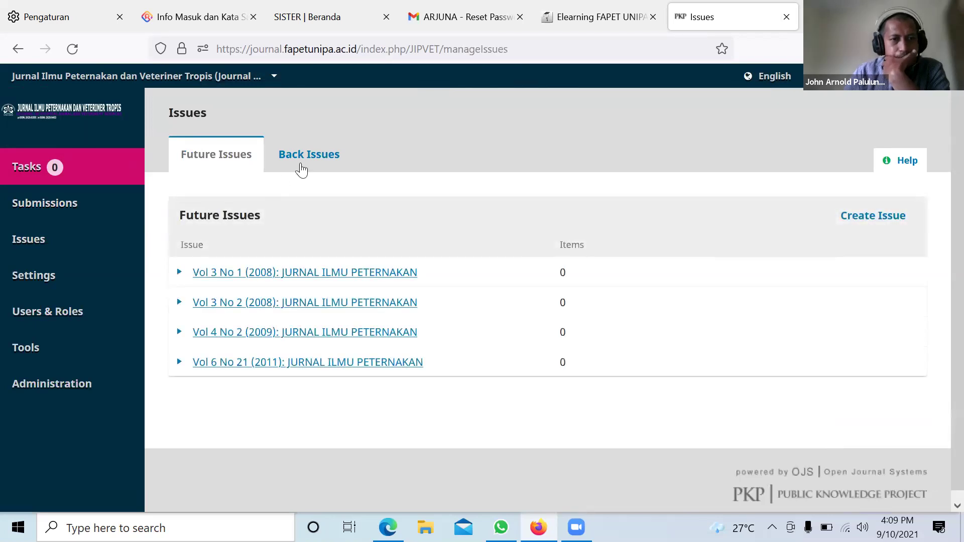
From Back Issues, open Vol 11 No 2 (2021)'s first article 'Pengaruh Sari Buah Merah…' in a new tab
click(298, 170)
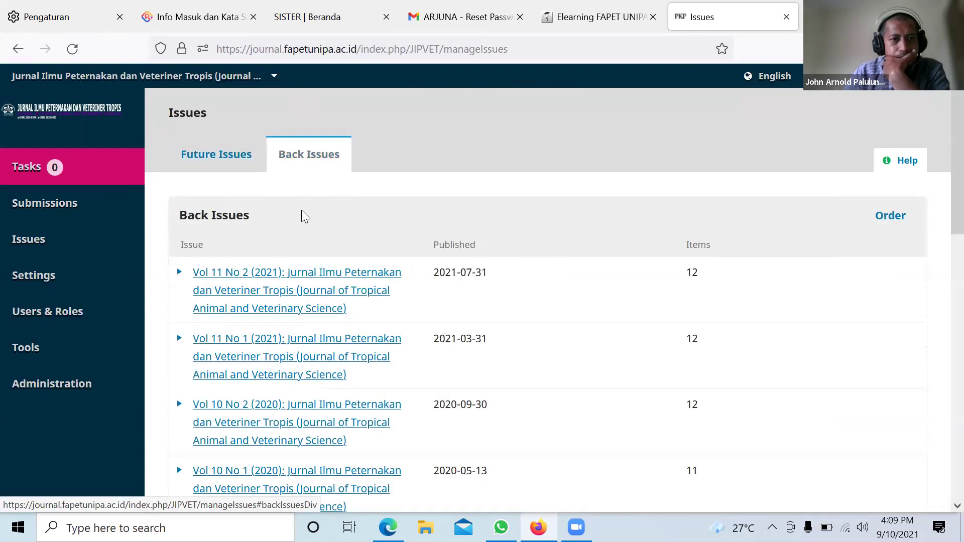
click(184, 275)
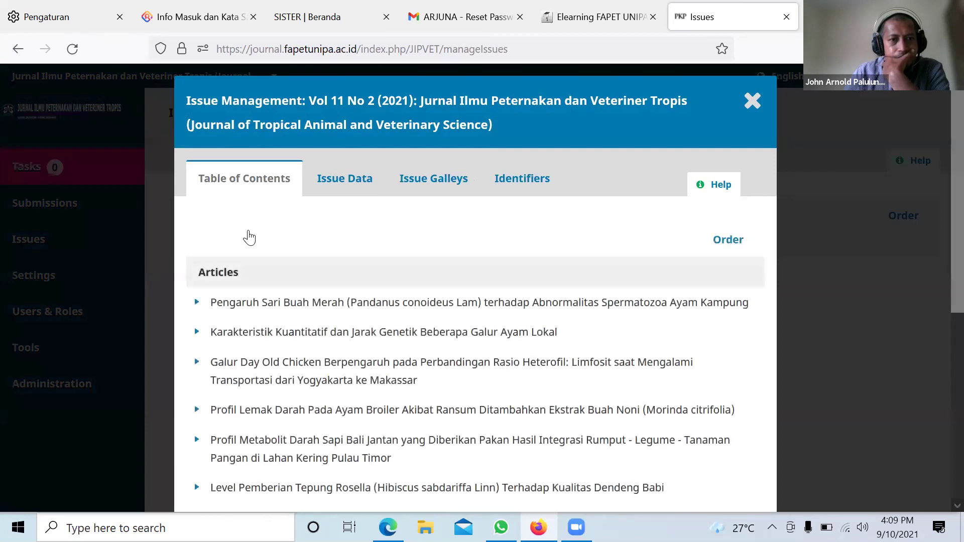
scroll(249, 237, down, 2)
click(301, 246)
right_click(240, 231)
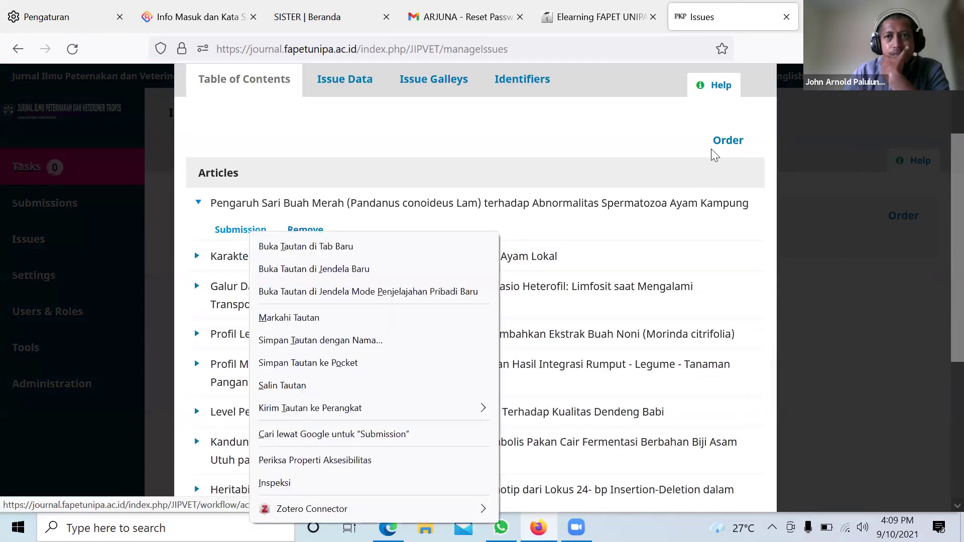
click(269, 249)
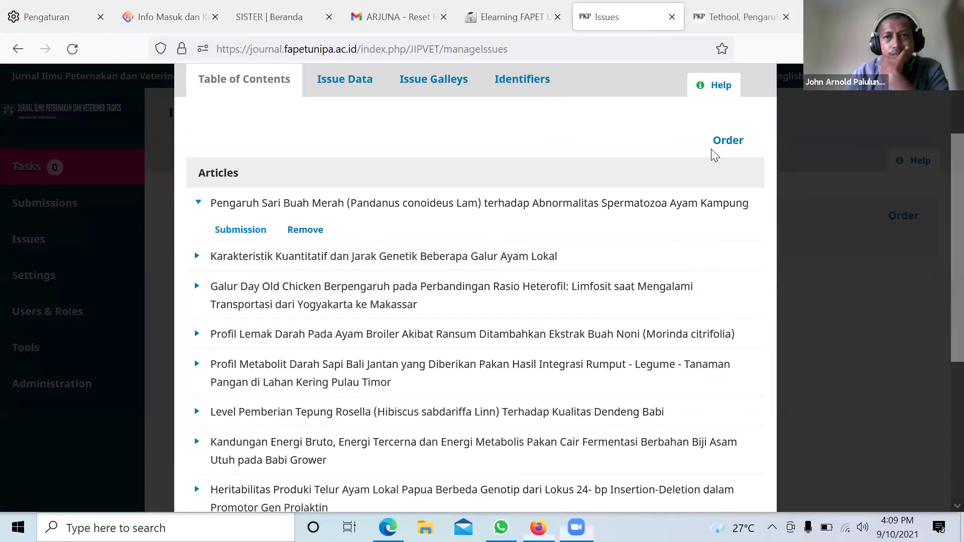
click(736, 17)
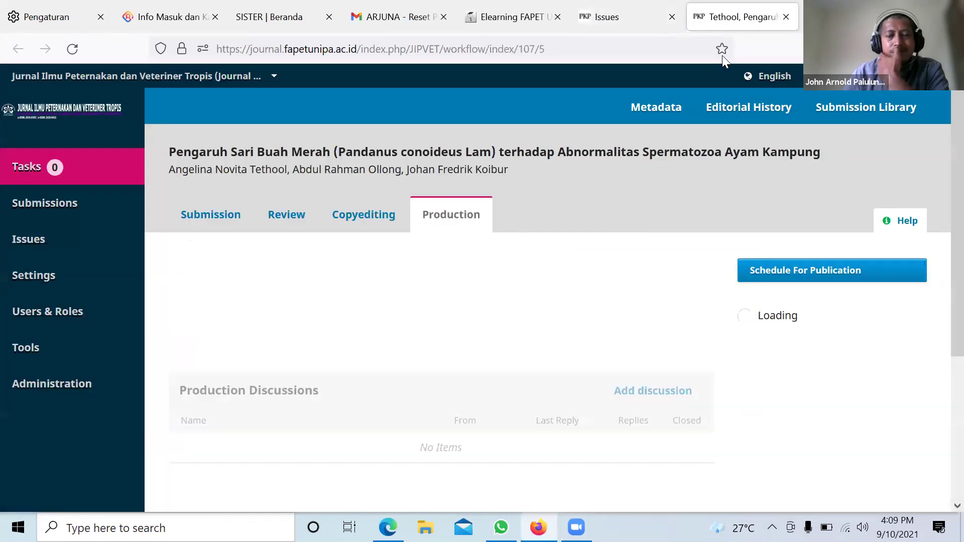
Show the article's Copyediting stage and locate its draft files
scroll(483, 249, down, 4)
scroll(482, 253, up, 4)
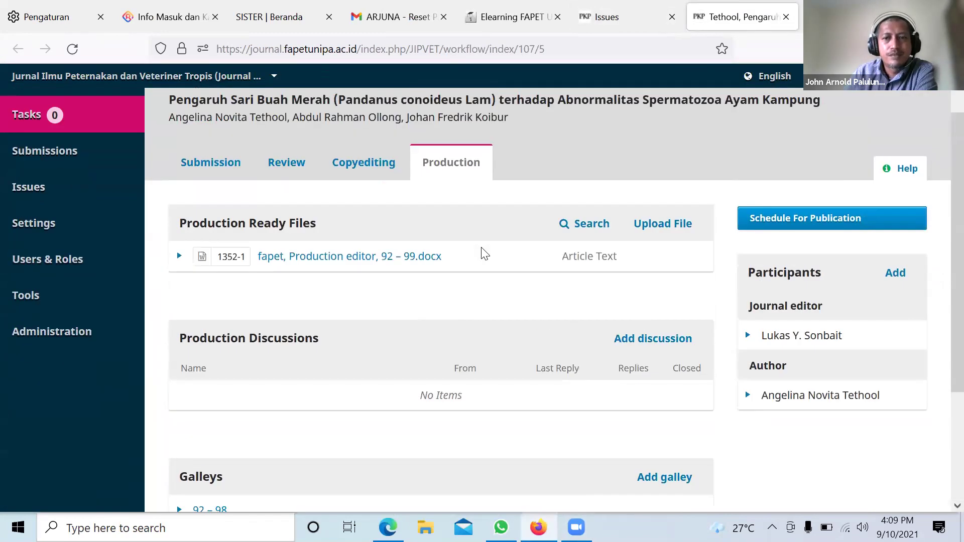
click(390, 173)
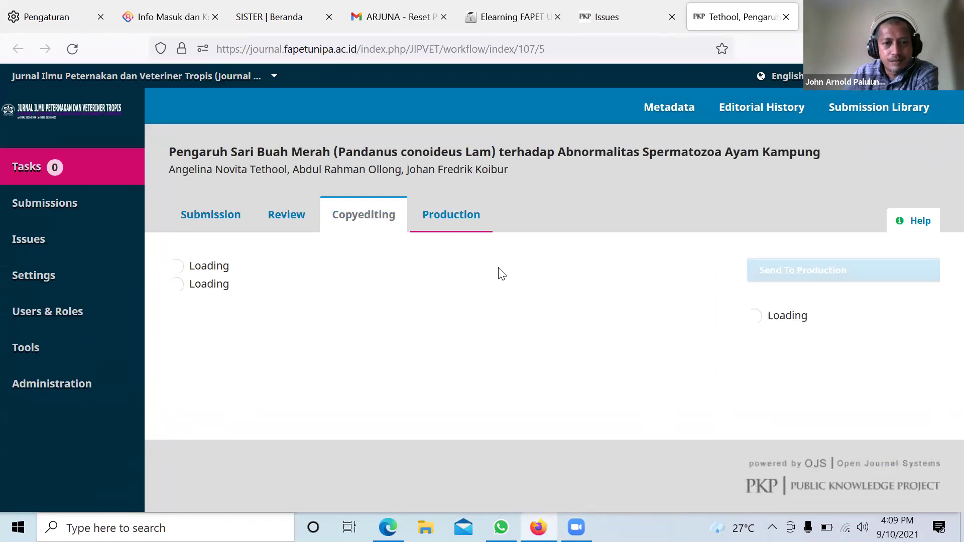
scroll(502, 273, down, 2)
scroll(502, 274, down, 3)
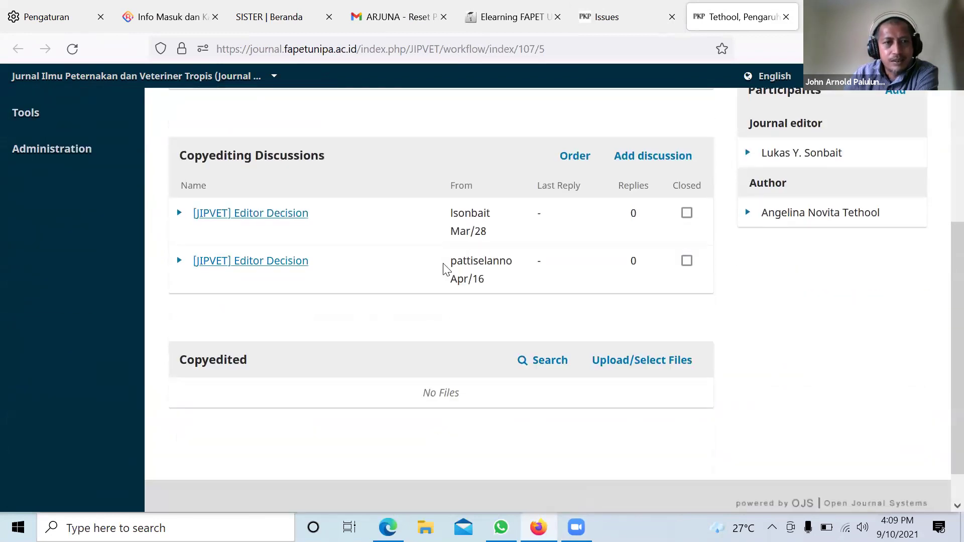
scroll(444, 269, up, 2)
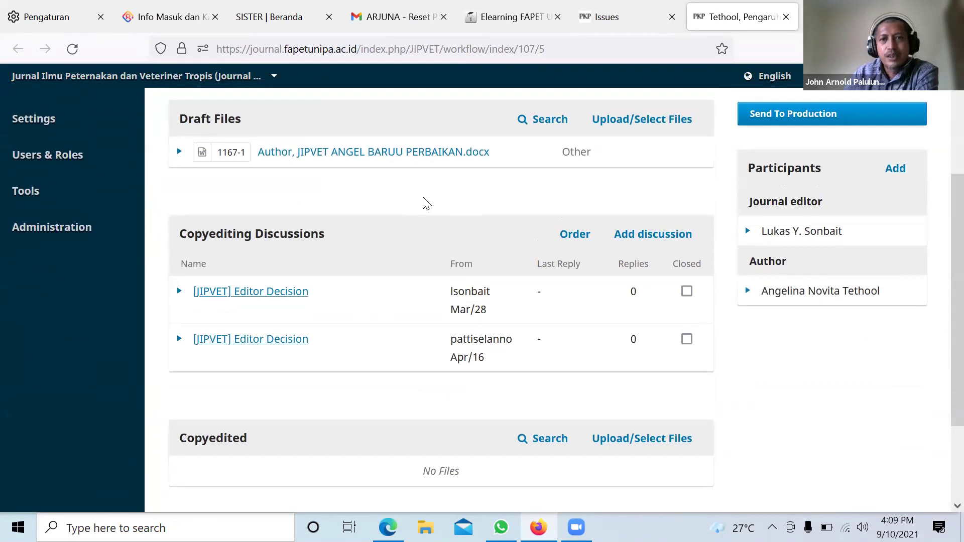
Save 107-##_Other-1167-1-6-20210328.docx to disk and show it in its folder
click(375, 152)
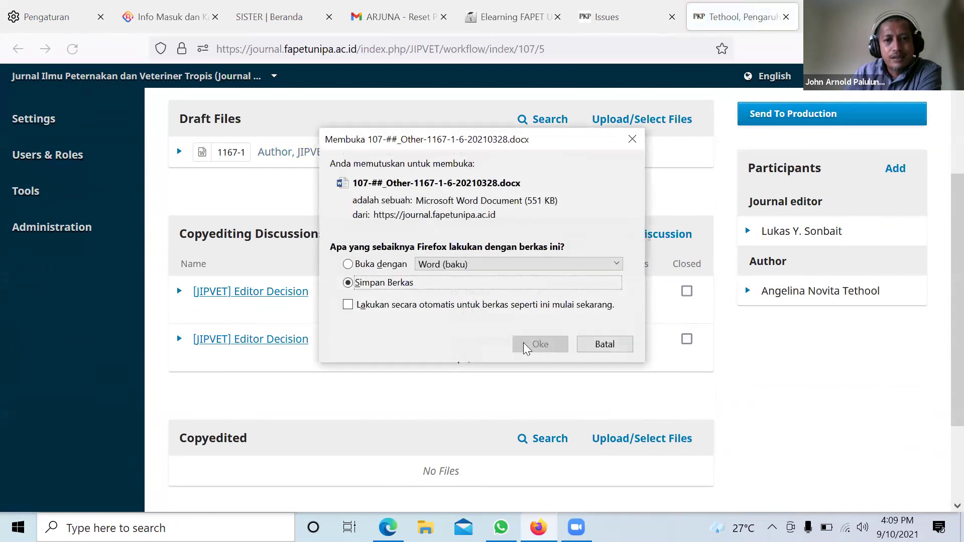
click(525, 345)
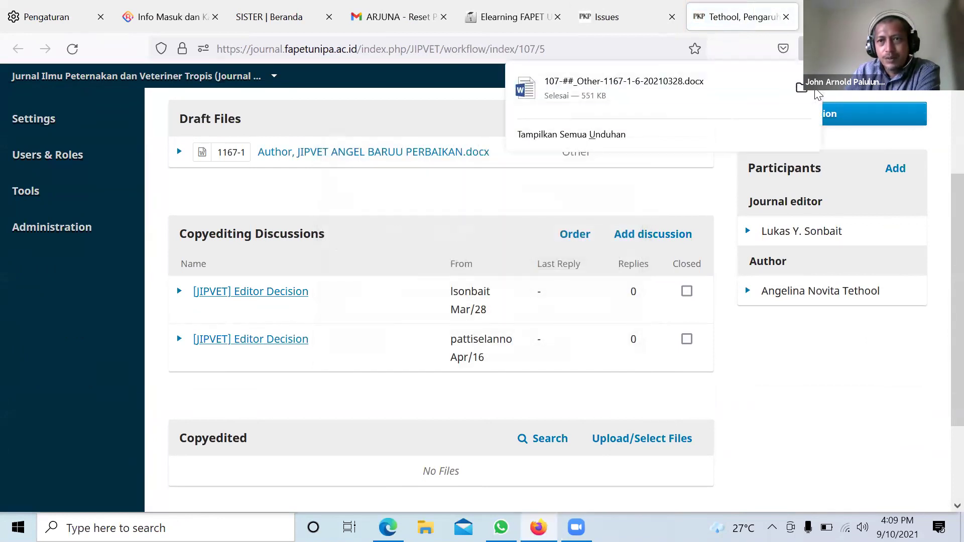
click(787, 104)
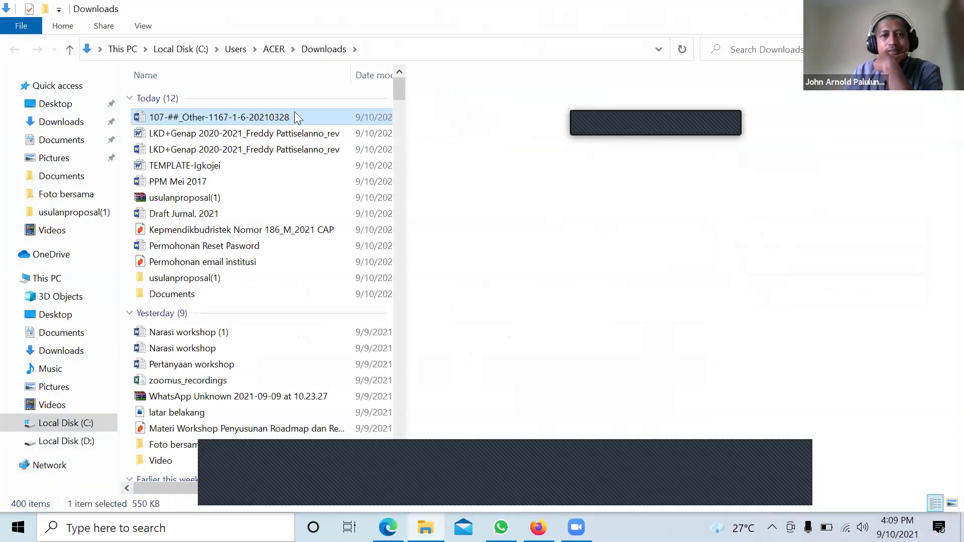
double_click(295, 116)
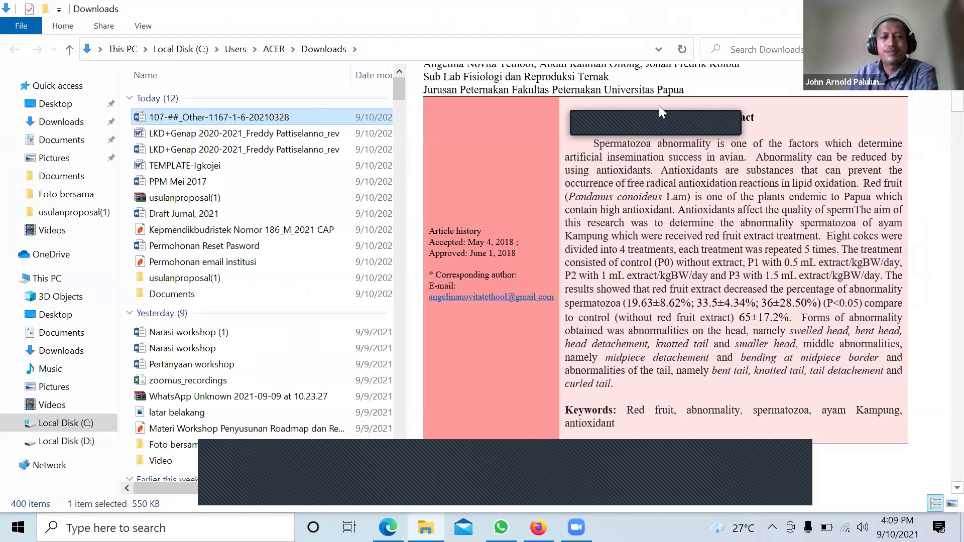
scroll(495, 200, up, 2)
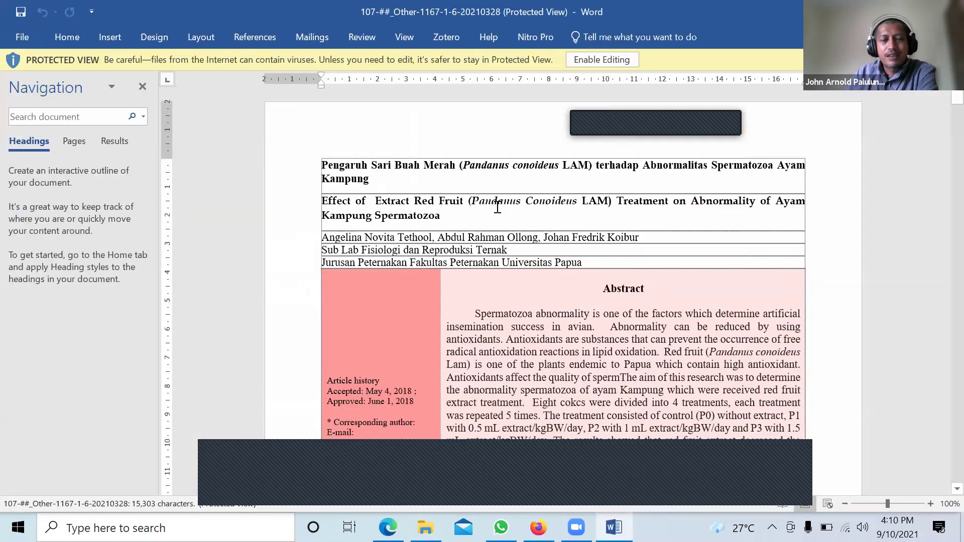
Read the 'Pengaruh Sari Buah Merah' draft from abstract through formula and figure, then close Word
scroll(497, 207, down, 5)
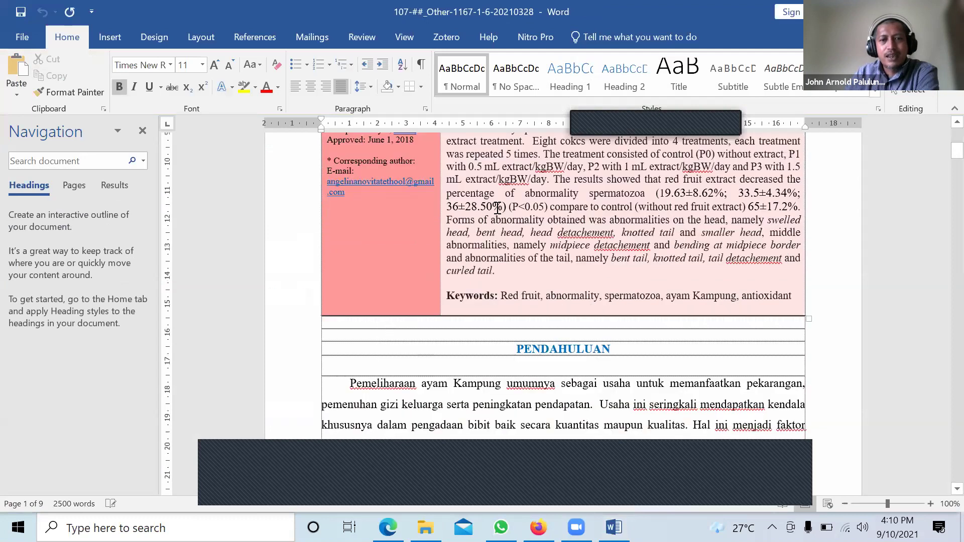
scroll(500, 203, down, 5)
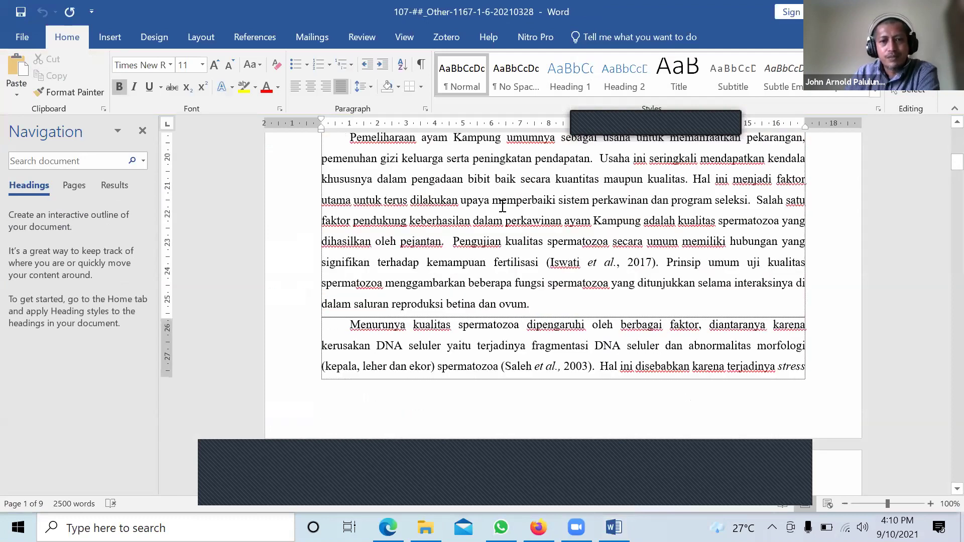
scroll(502, 206, down, 8)
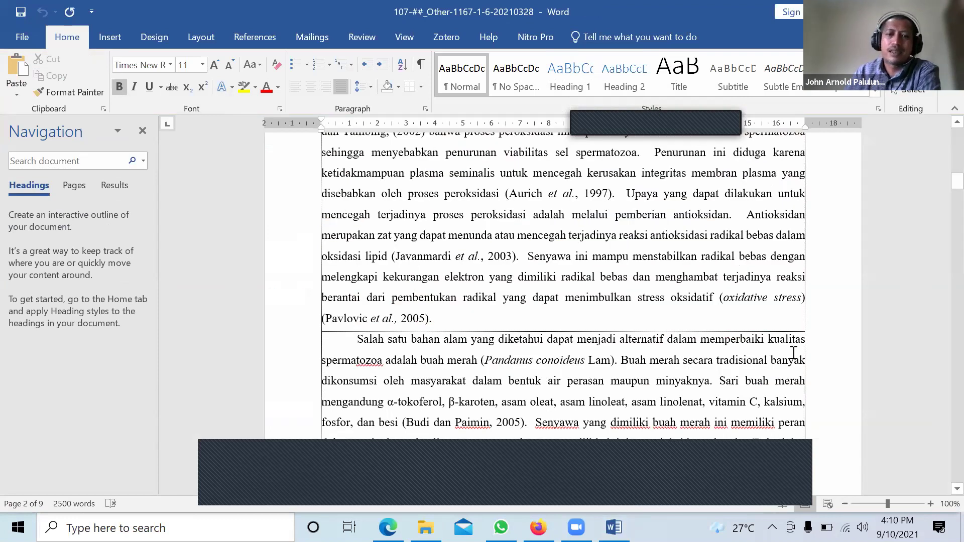
scroll(502, 206, down, 11)
scroll(562, 302, down, 2)
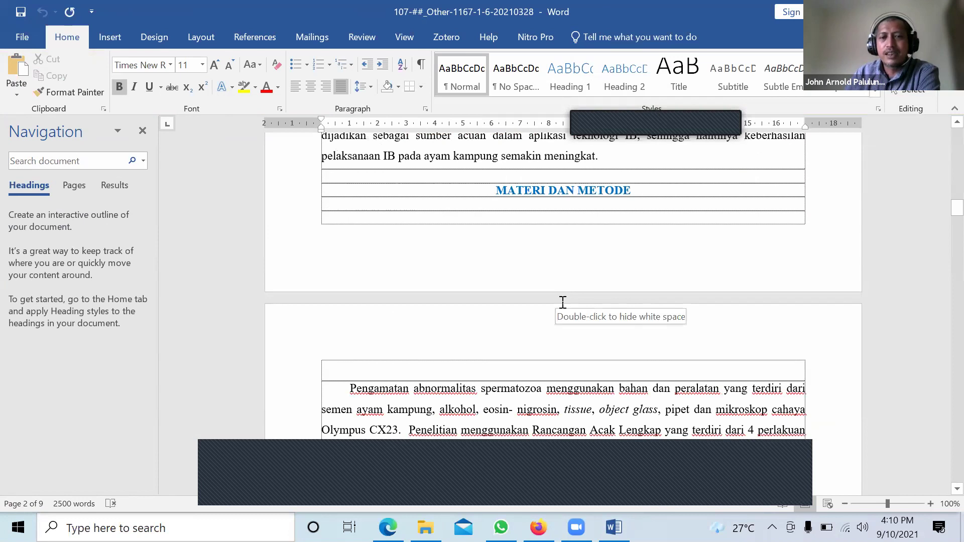
scroll(562, 302, down, 3)
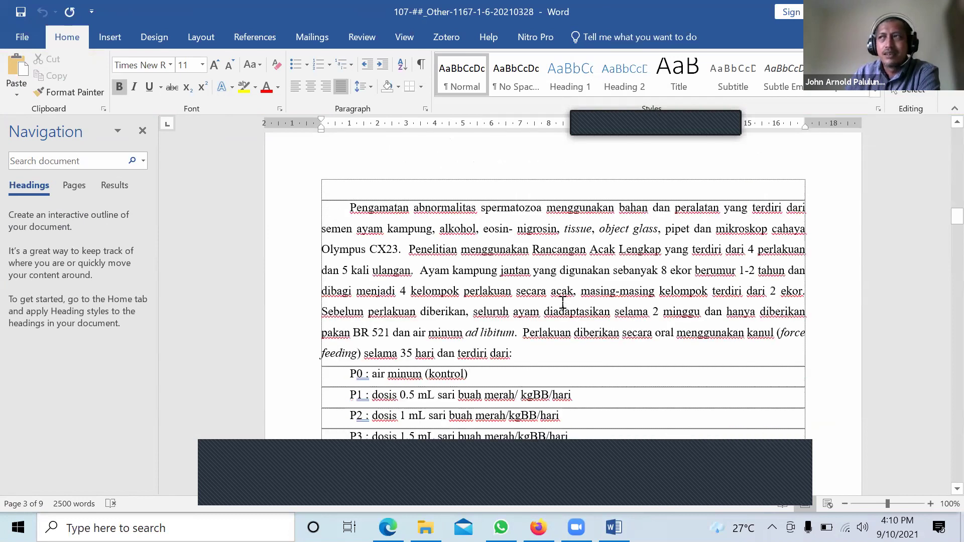
scroll(562, 302, down, 1)
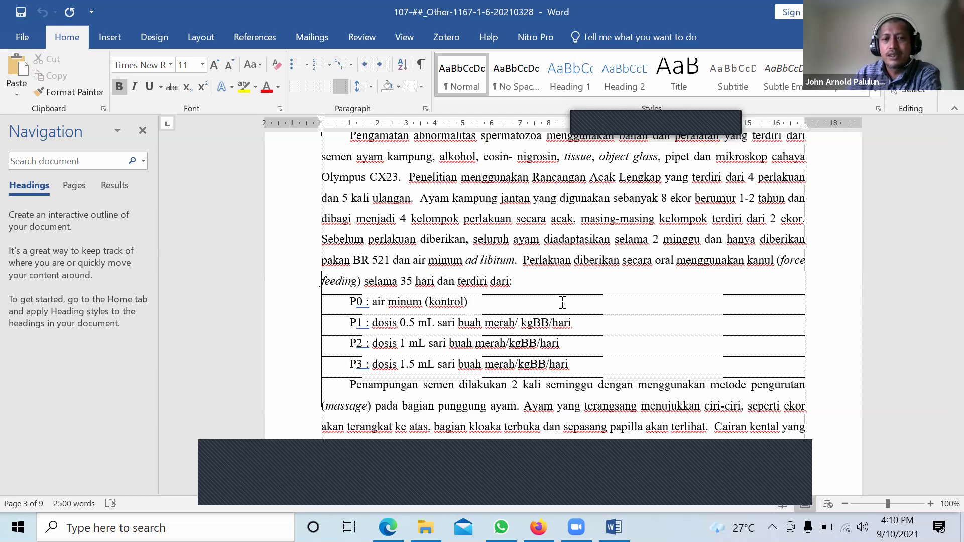
scroll(572, 303, down, 1)
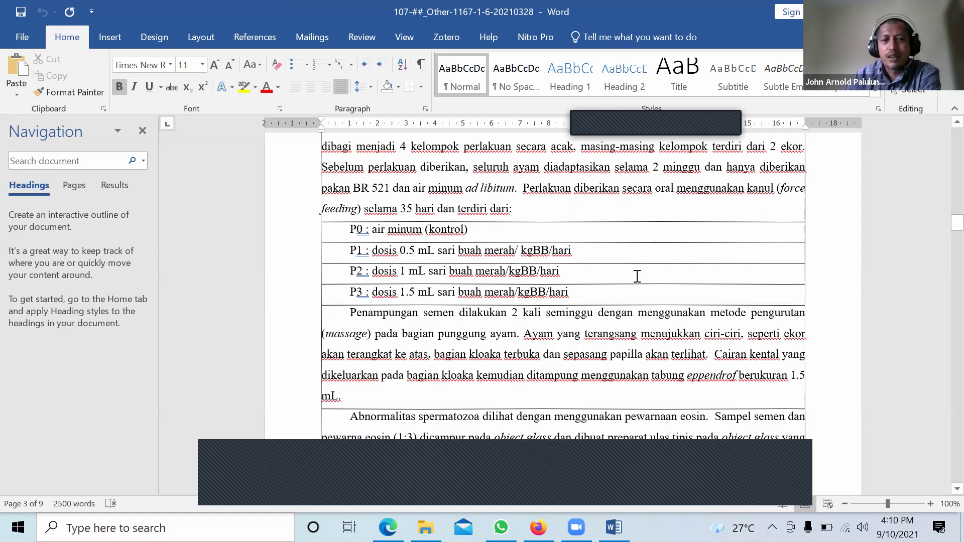
scroll(636, 275, down, 1)
scroll(637, 276, down, 1)
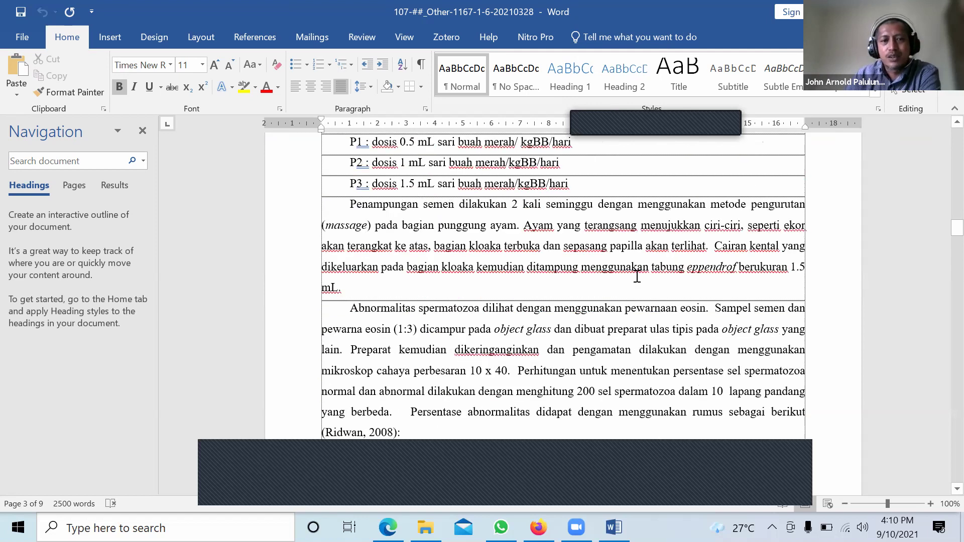
scroll(565, 328, down, 2)
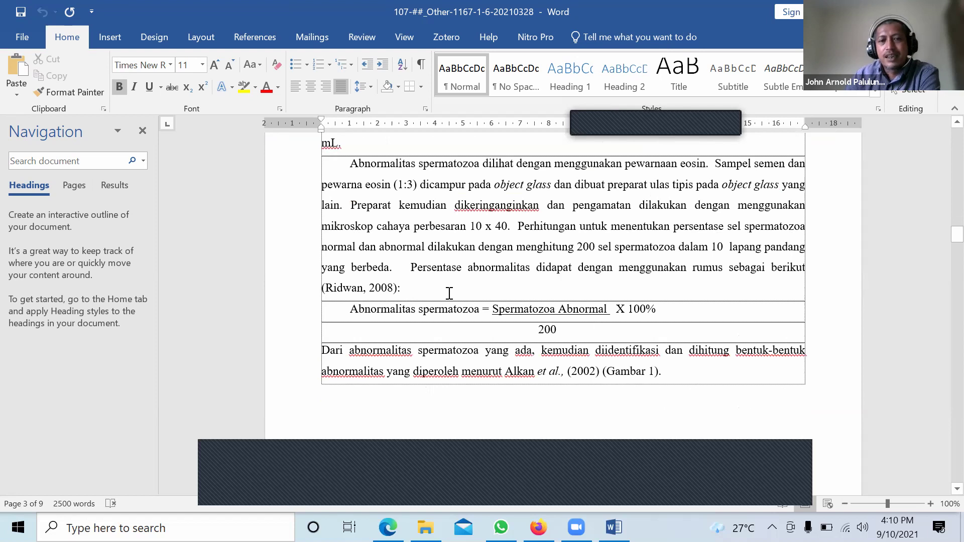
scroll(452, 308, down, 2)
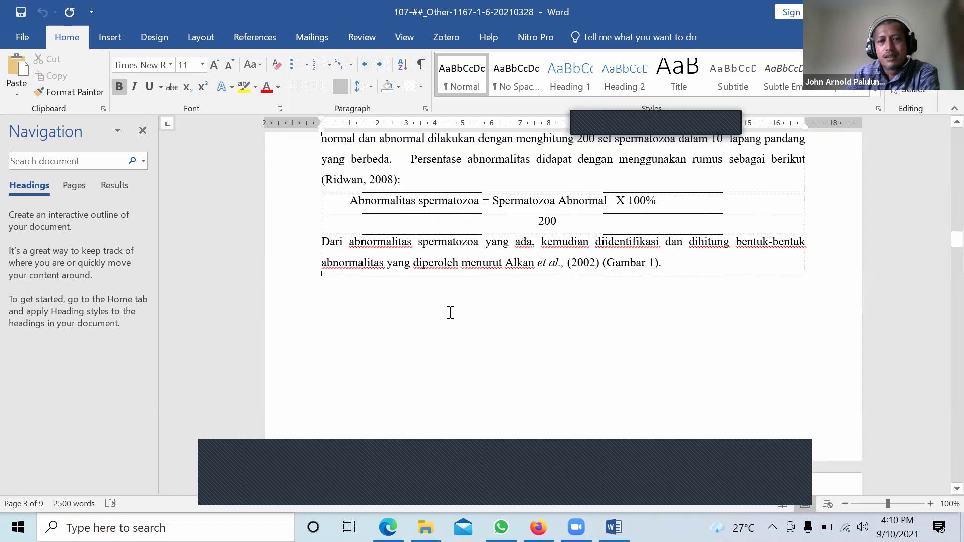
scroll(460, 310, down, 5)
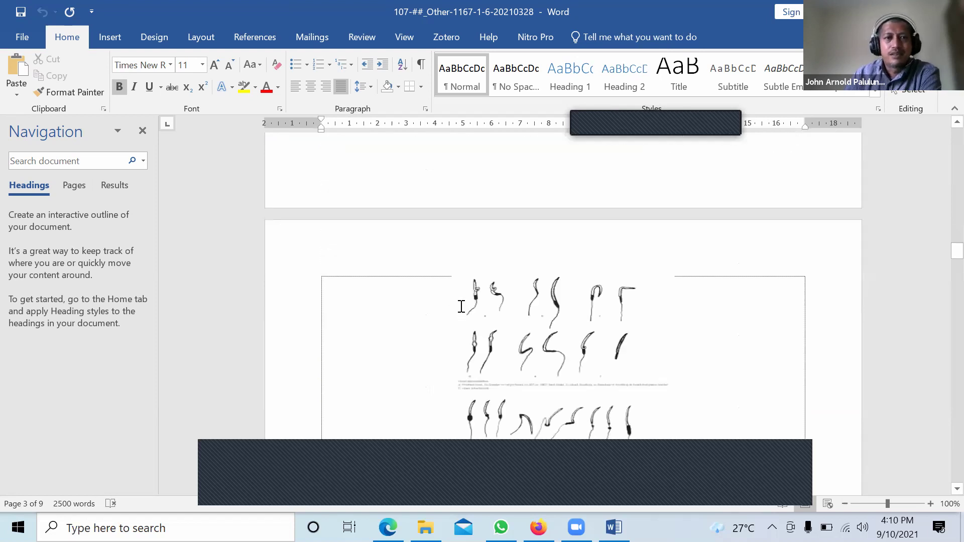
scroll(461, 306, up, 5)
scroll(623, 246, up, 3)
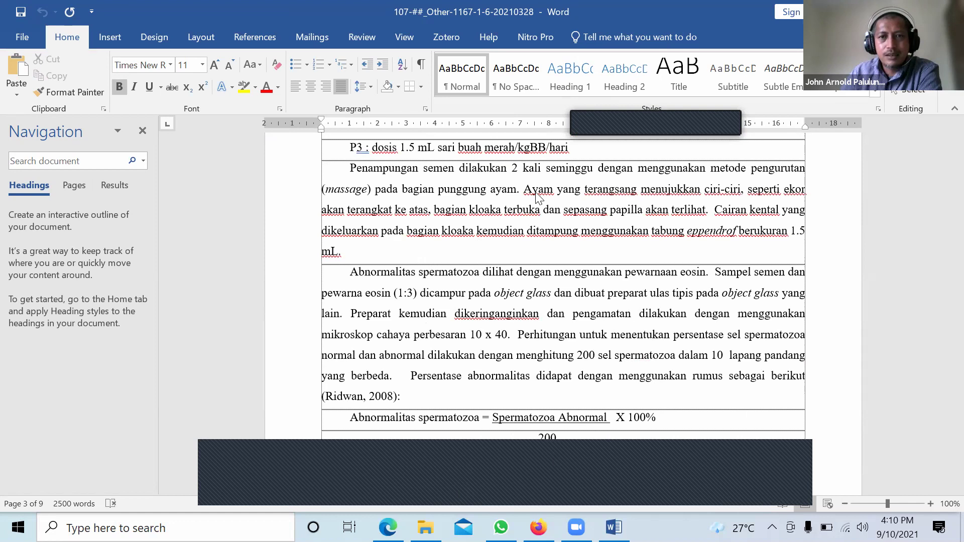
key(alt+F4)
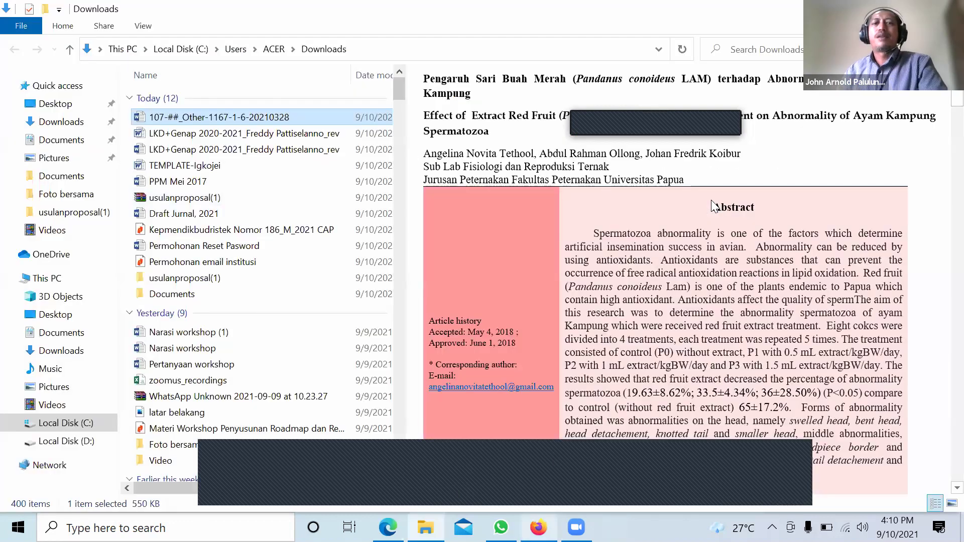
Download the production-ready file '92 – 99.docx' from submission 107's Production stage
key(alt+Tab)
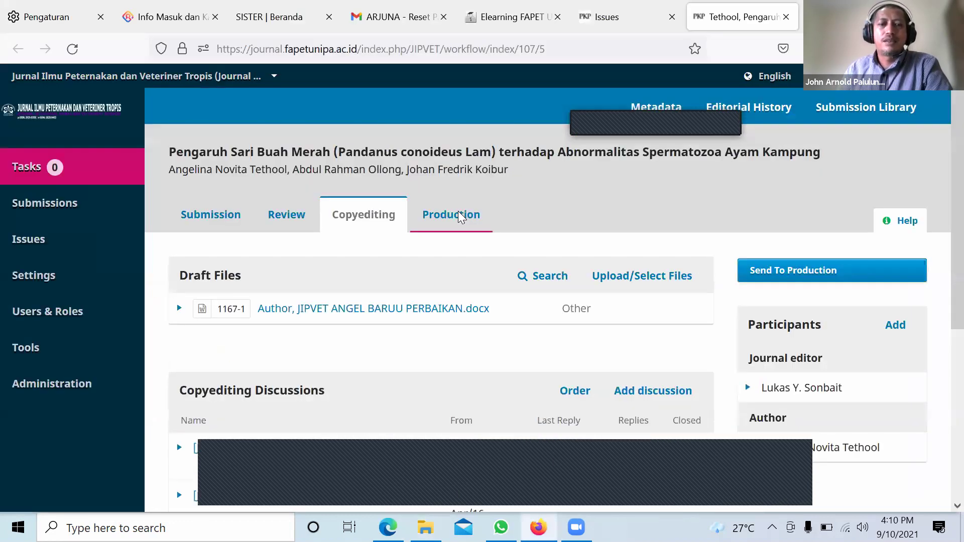
click(459, 215)
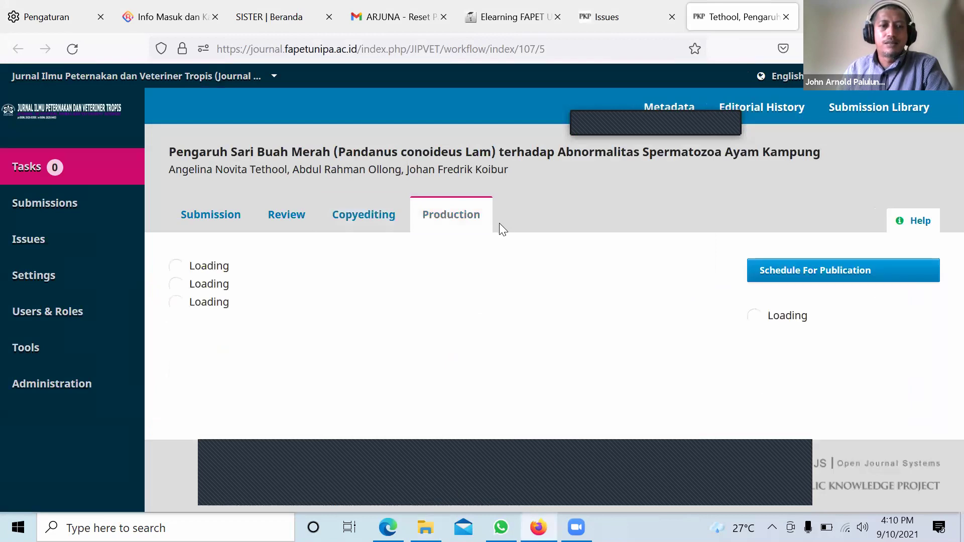
scroll(525, 235, down, 3)
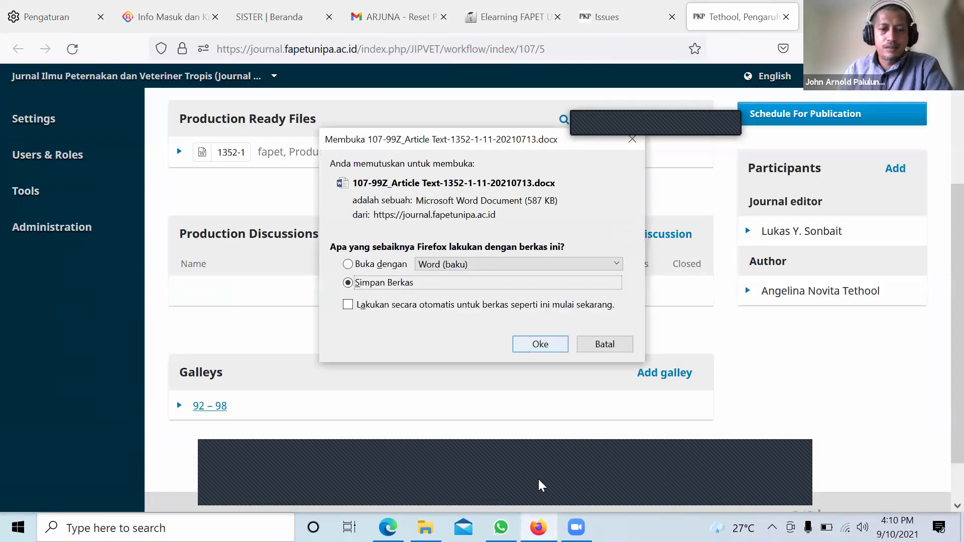
click(540, 344)
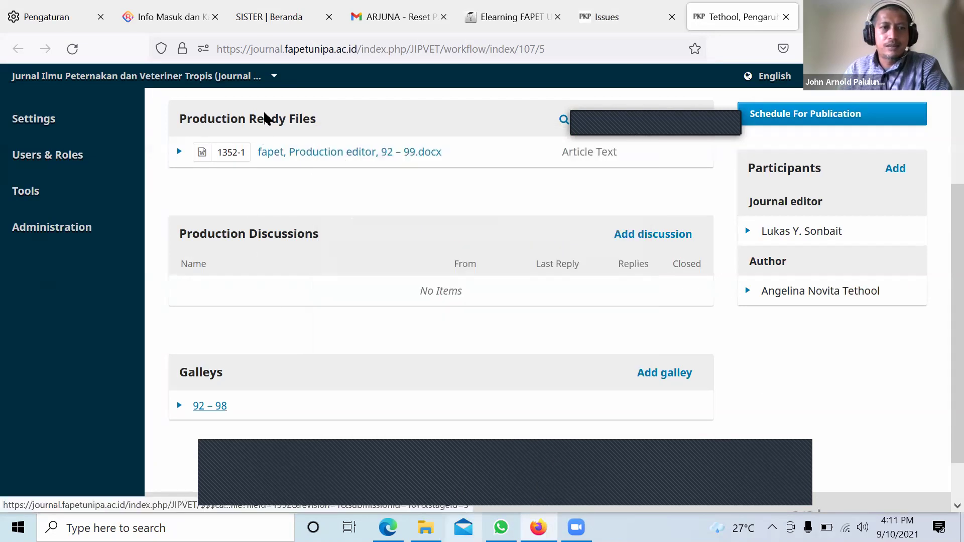
key(alt+Tab)
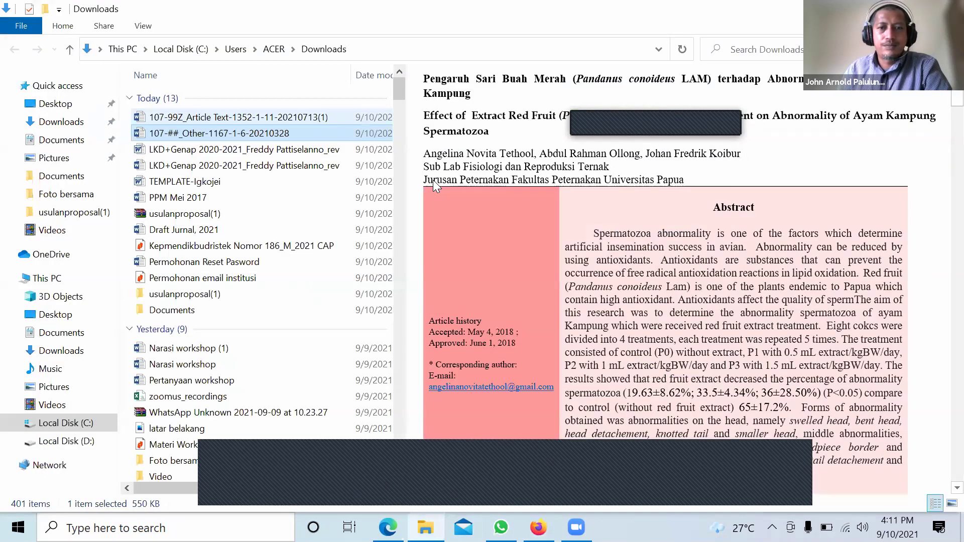
key(Up)
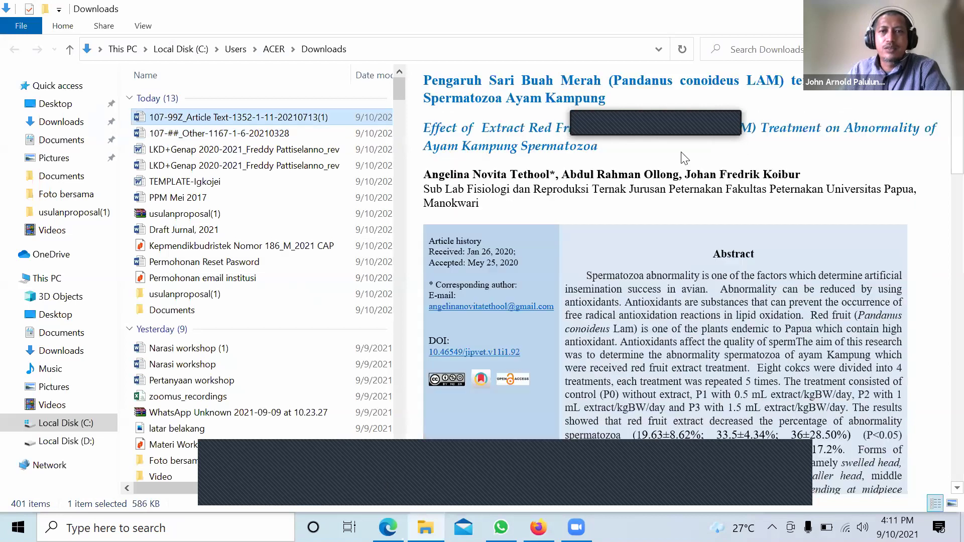
key(Return)
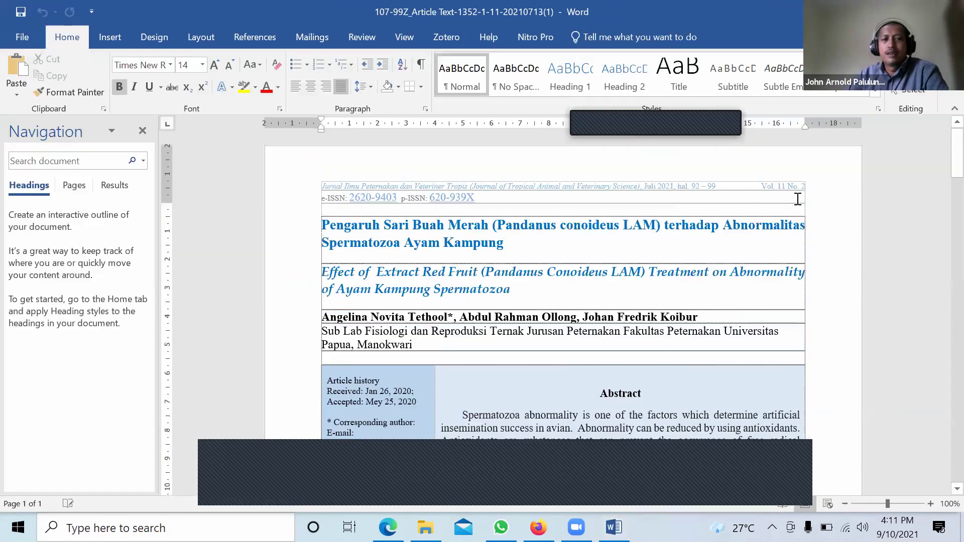
Scroll through the typeset article, then go back to the top and edit its 'Juli 2021, hal. 92 – 99' header
scroll(757, 204, down, 4)
scroll(757, 205, down, 5)
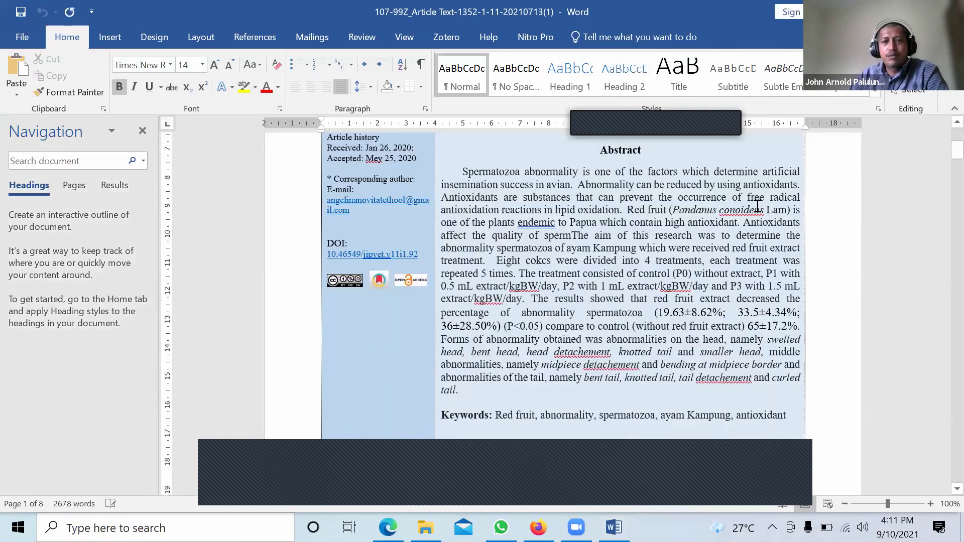
scroll(757, 206, down, 3)
scroll(754, 209, down, 6)
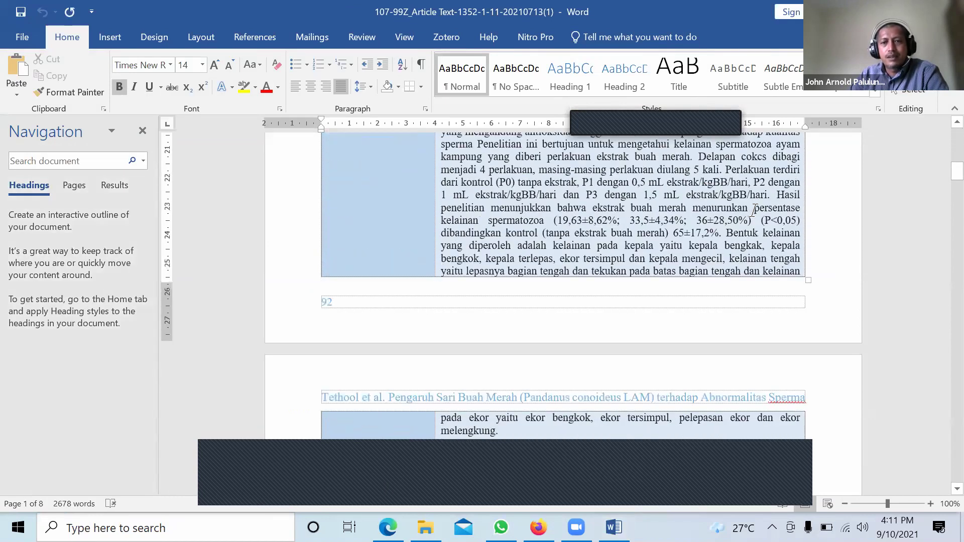
scroll(941, 226, down, 5)
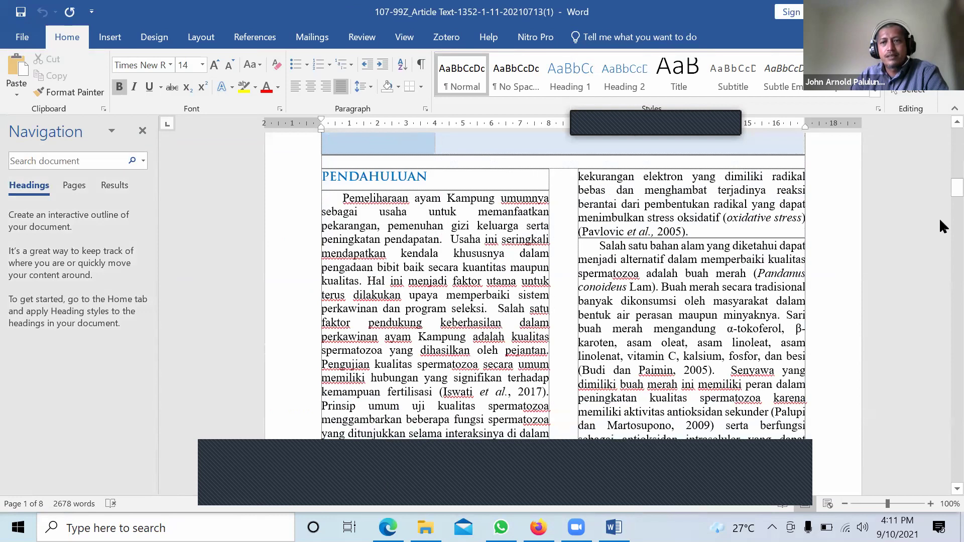
scroll(939, 221, down, 8)
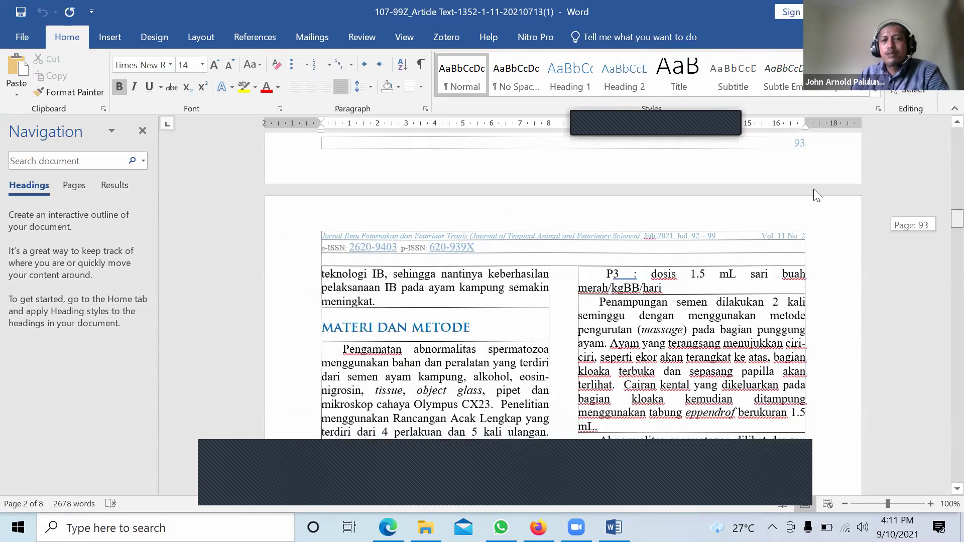
key(ctrl+Home)
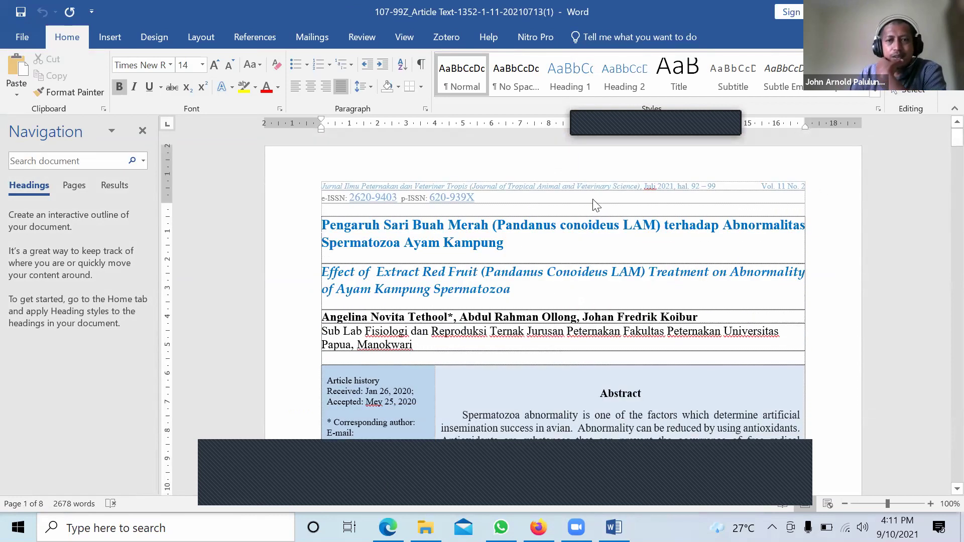
double_click(384, 197)
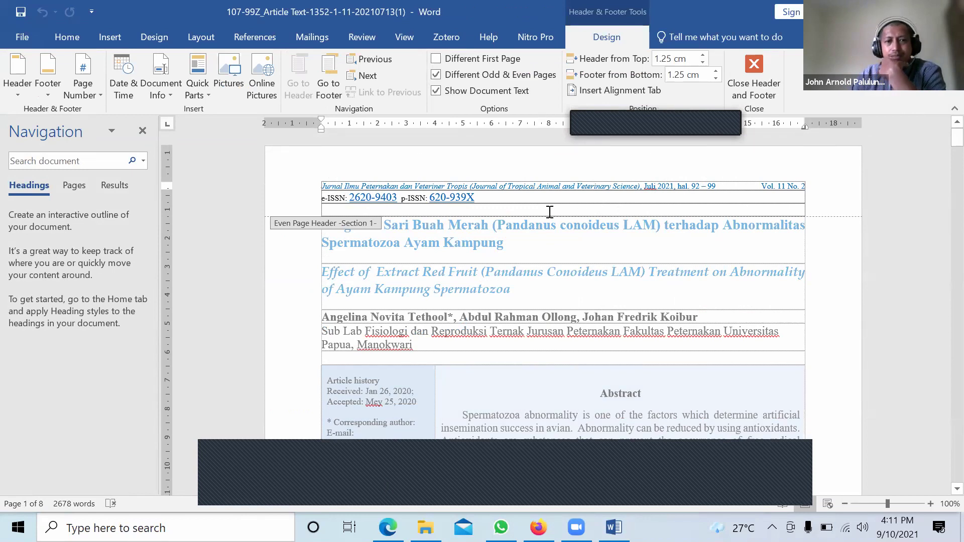
Check the header's e-ISSN 2620-9403 and p-ISSN 620-939X, then return to the article body
drag(321, 197, 399, 200)
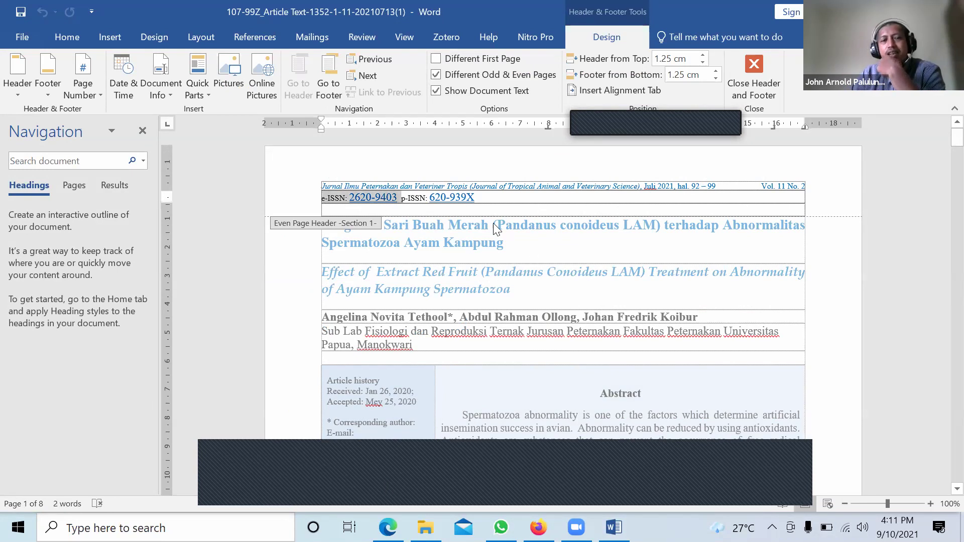
click(467, 197)
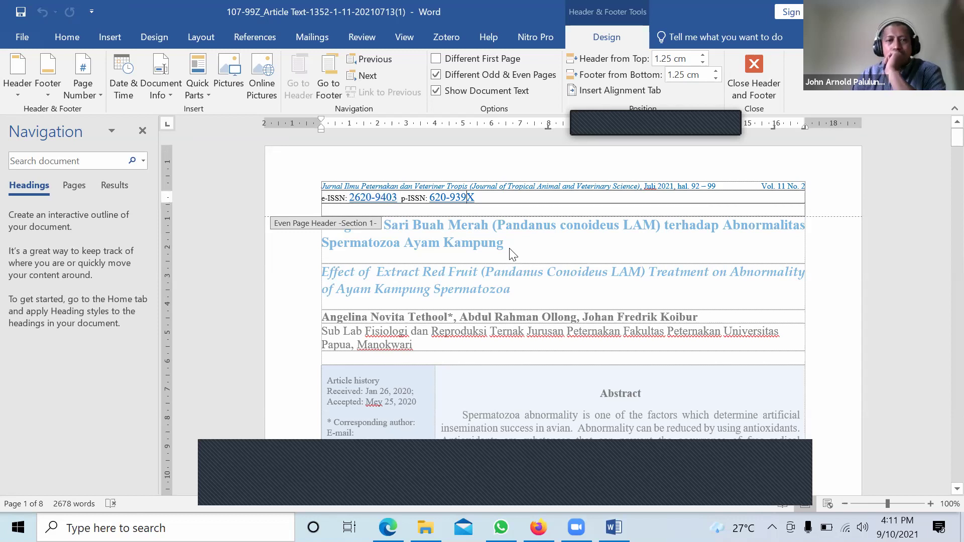
double_click(462, 265)
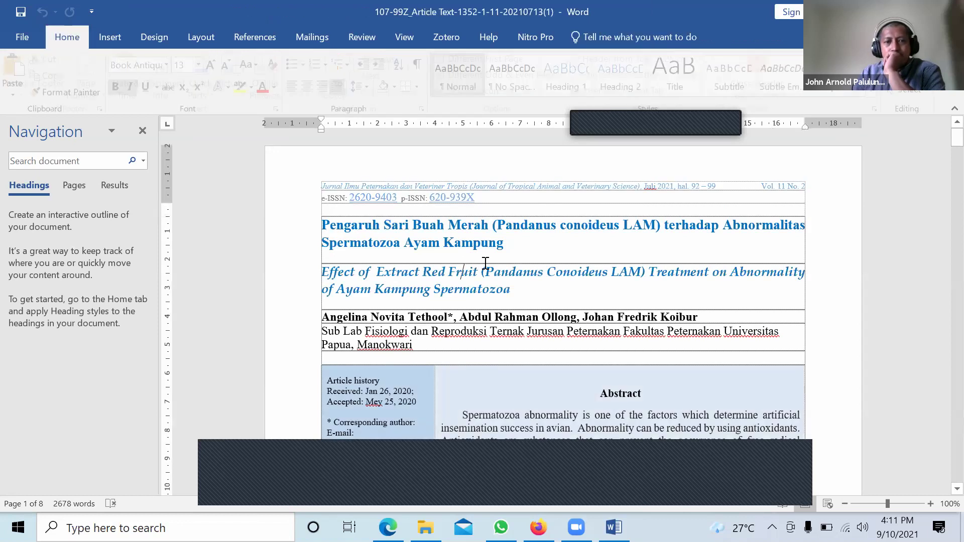
Inspect the licence and open-access logo group below the abstract
scroll(354, 317, down, 4)
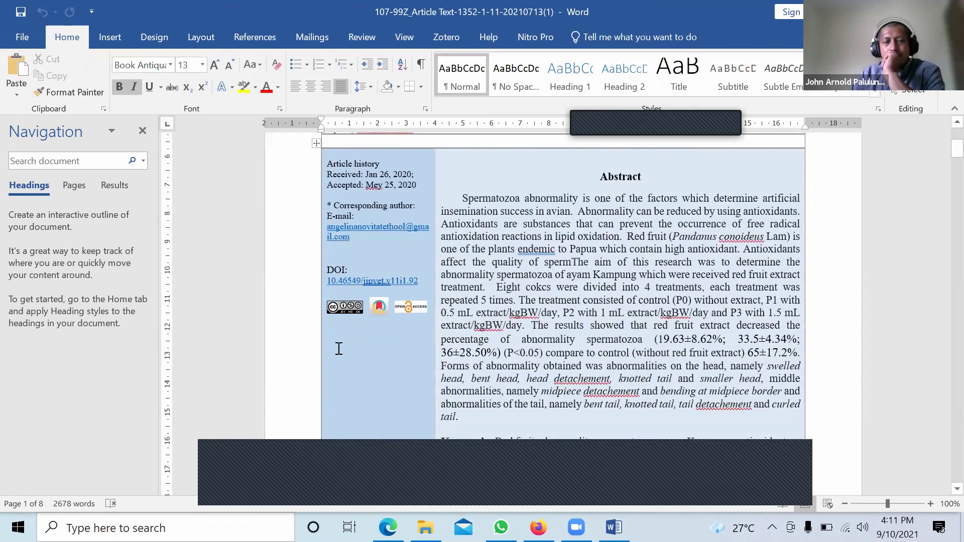
click(369, 315)
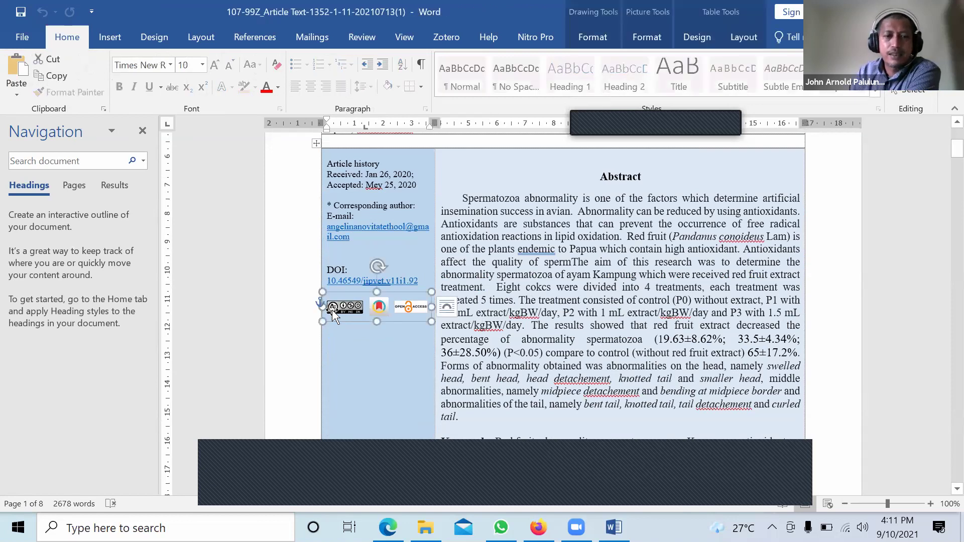
click(380, 313)
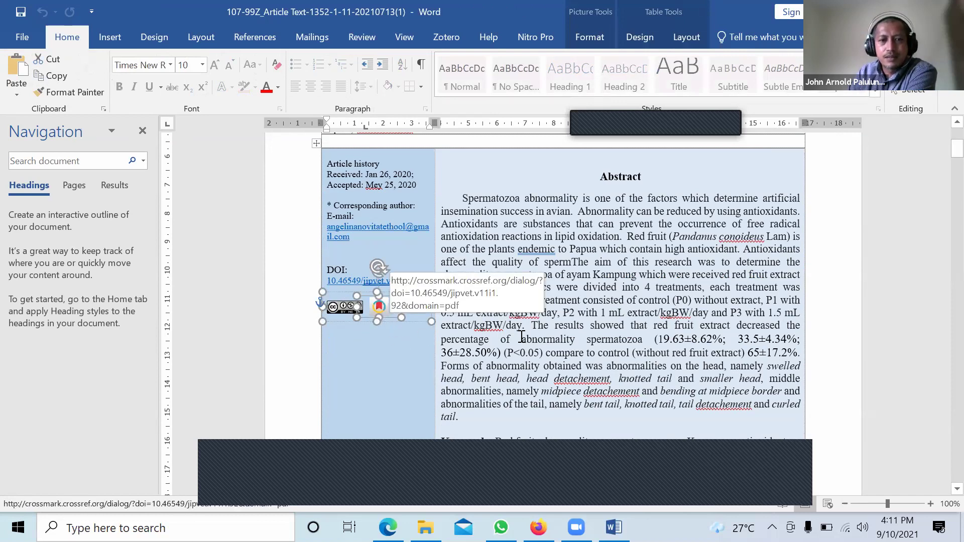
click(549, 327)
Scroll down to the Gambar 1 figure on page 3, then open OJS's Schedule For Publication form
scroll(548, 327, down, 1)
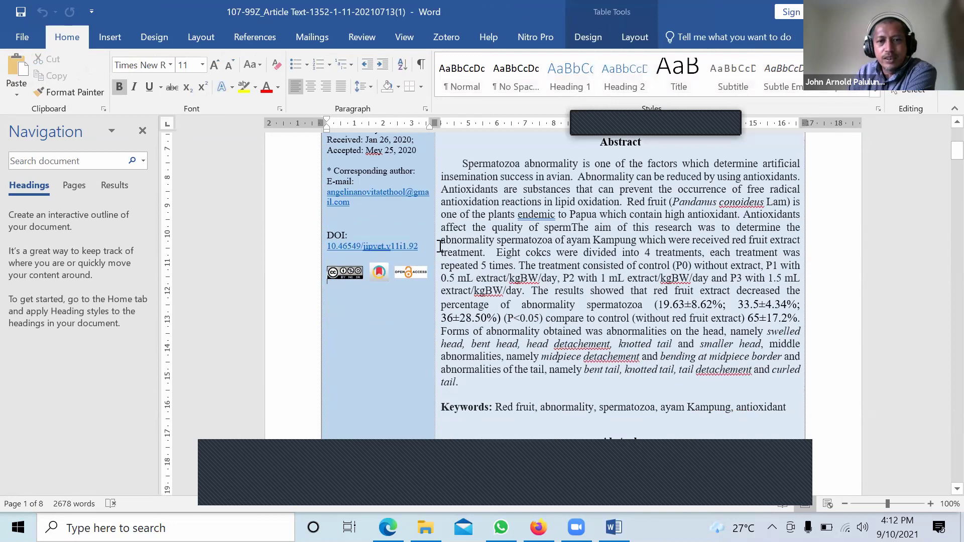
scroll(559, 261, down, 1)
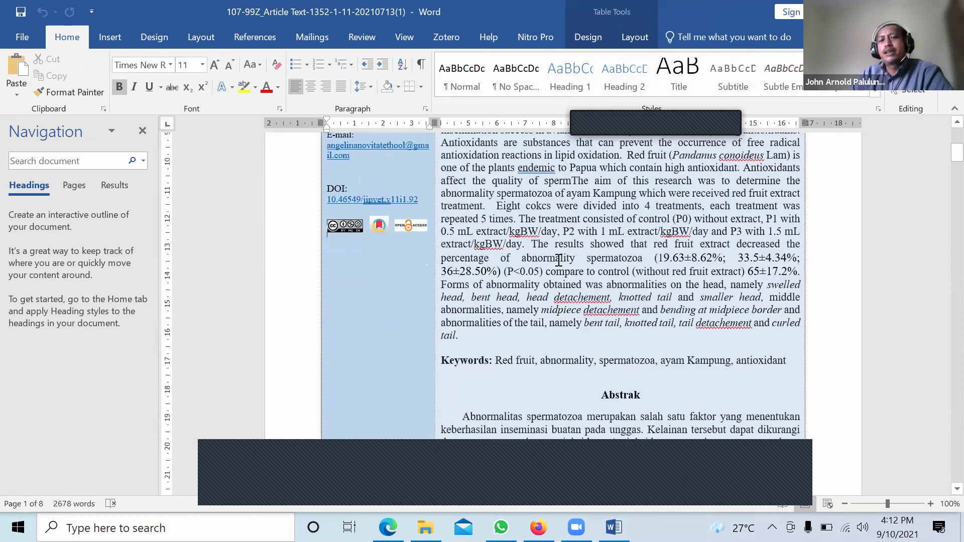
scroll(559, 262, down, 4)
scroll(559, 262, down, 6)
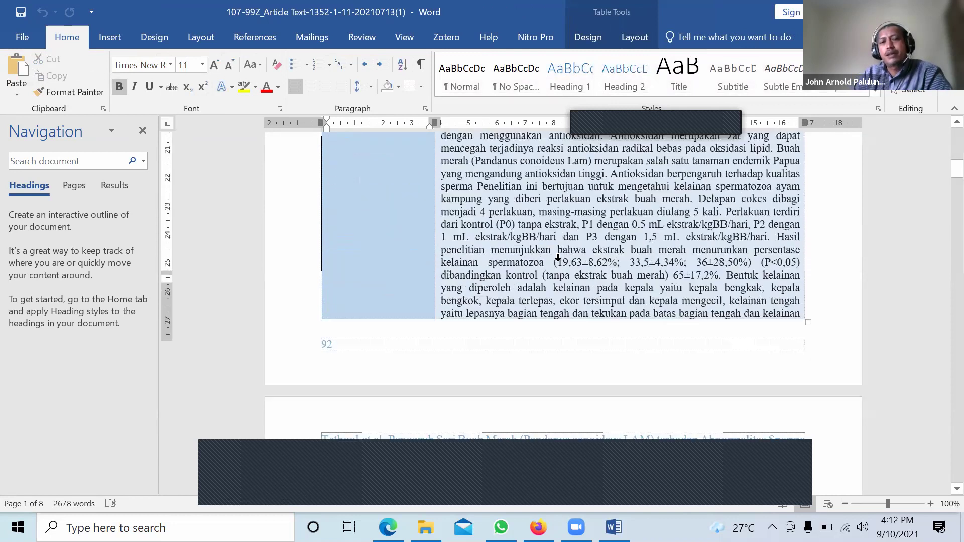
scroll(559, 261, down, 6)
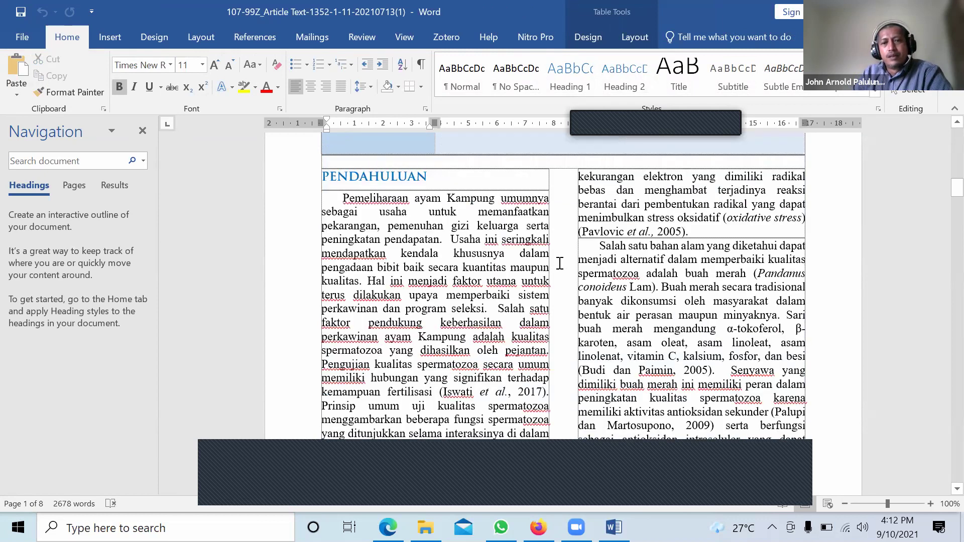
scroll(559, 261, down, 10)
scroll(557, 261, down, 10)
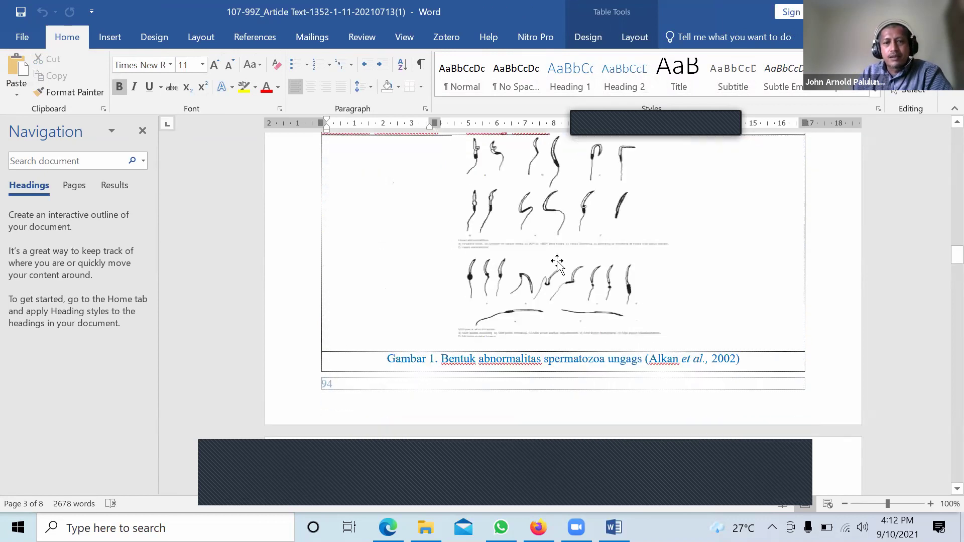
scroll(574, 266, up, 1)
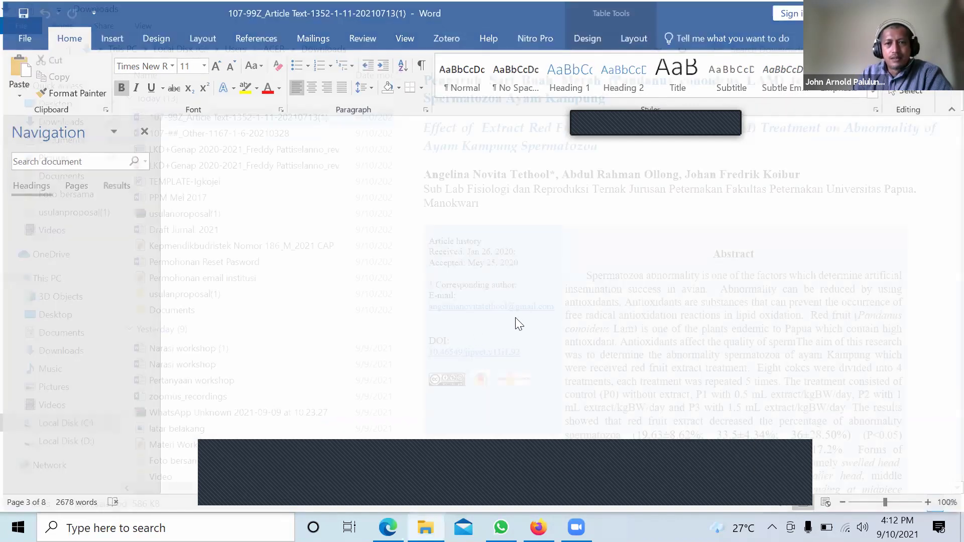
key(alt+Tab)
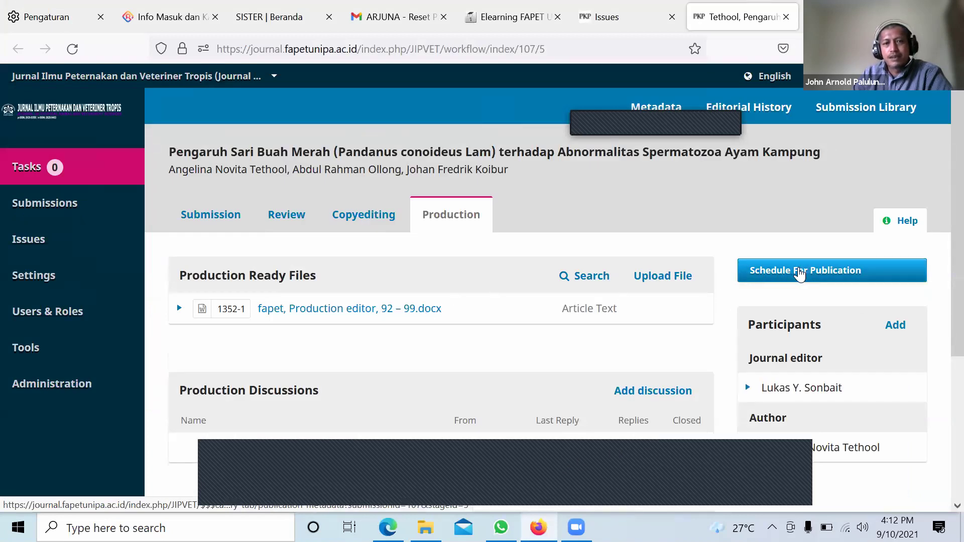
click(799, 272)
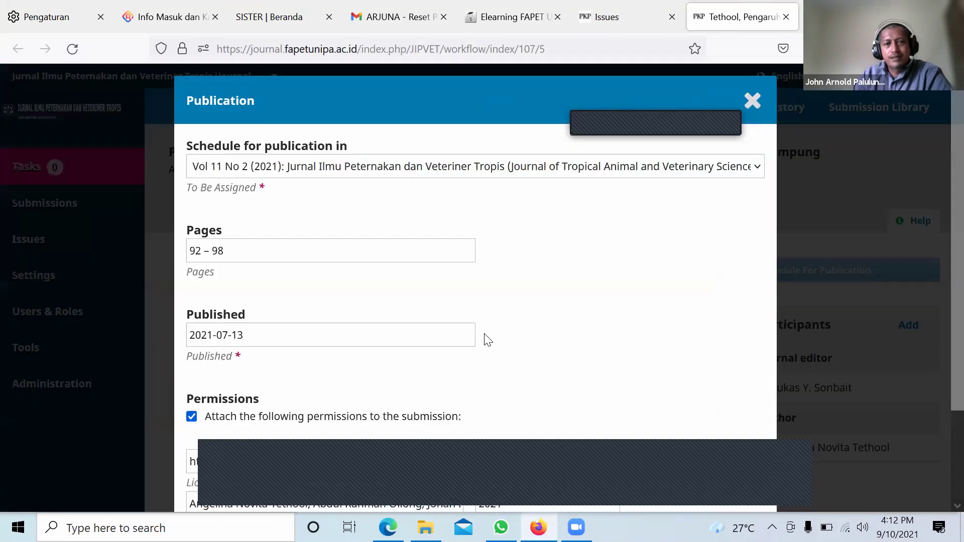
Verify issue Vol 11 No 2, pages 92 – 98 and date 2021-07-13, then close the form unsaved
scroll(512, 317, down, 2)
scroll(512, 316, up, 2)
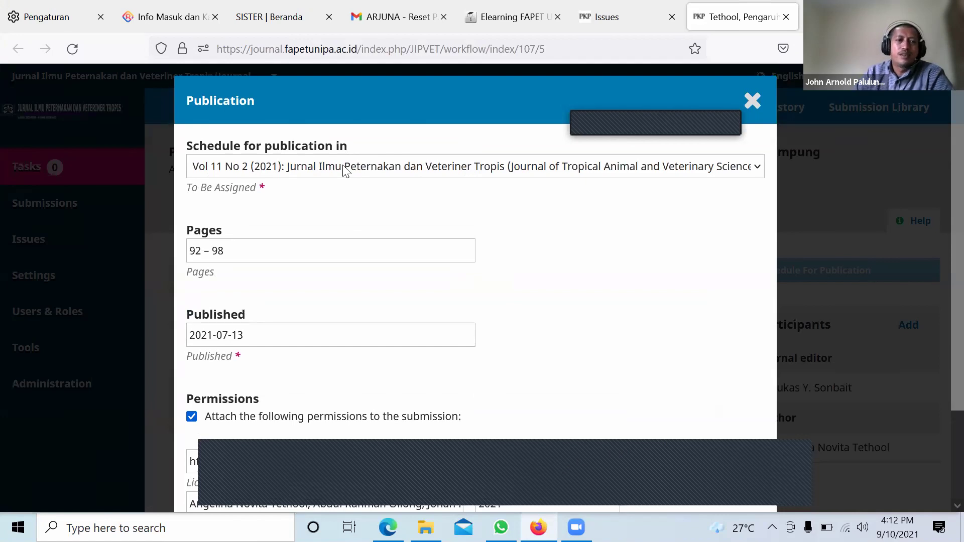
click(269, 249)
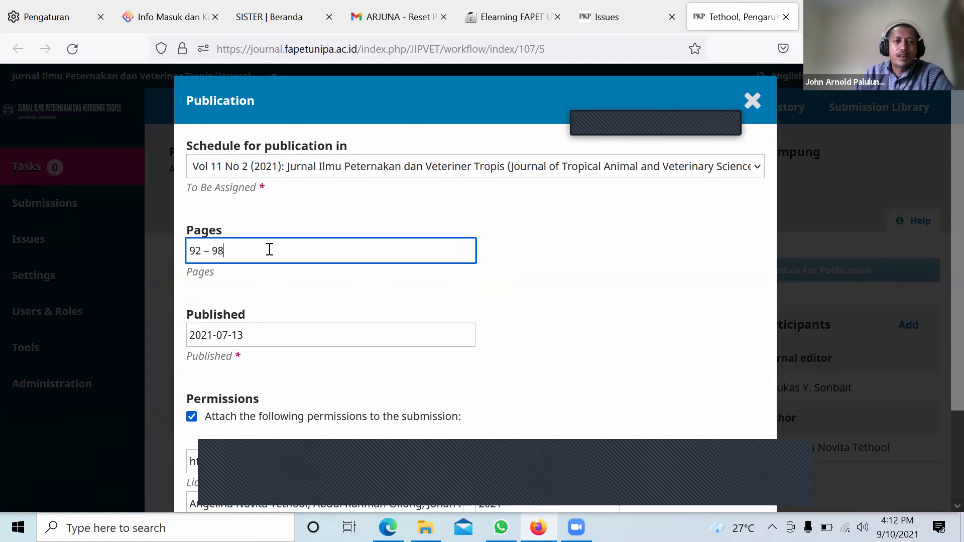
scroll(326, 241, down, 2)
click(359, 232)
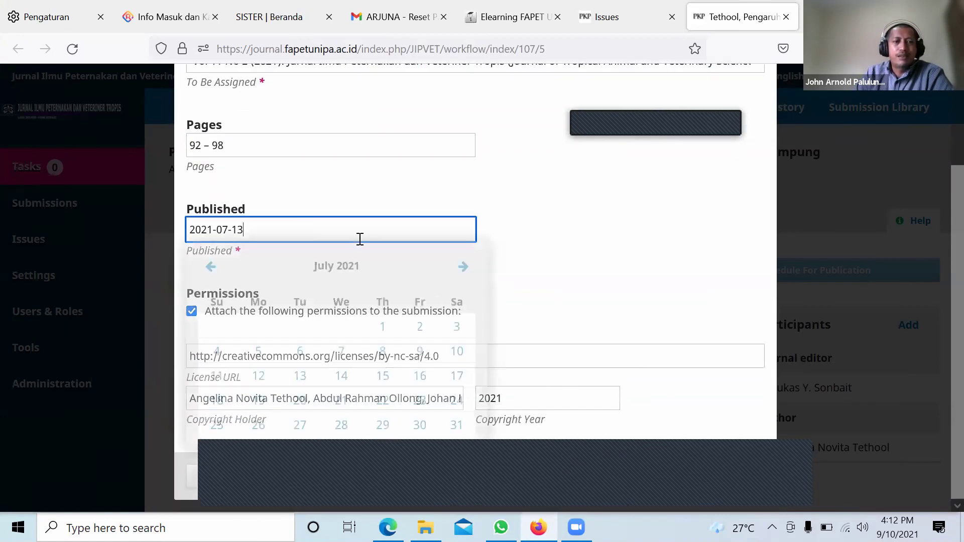
click(600, 241)
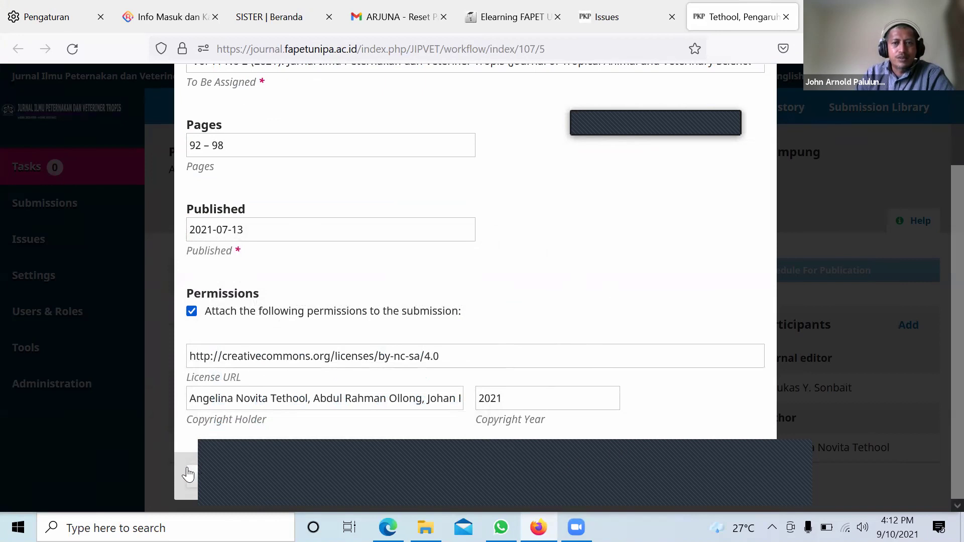
scroll(750, 305, up, 2)
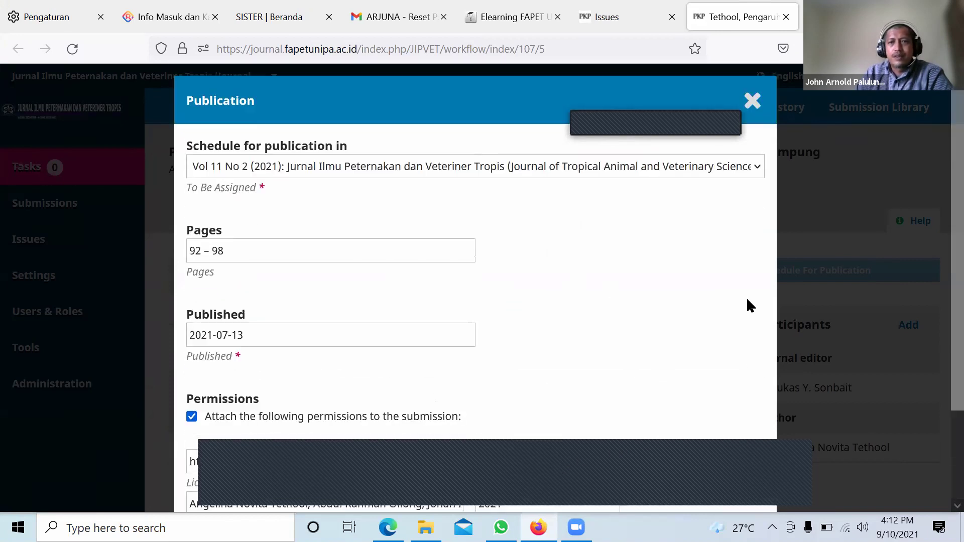
click(752, 101)
scroll(548, 272, down, 2)
scroll(548, 276, down, 2)
scroll(548, 276, up, 2)
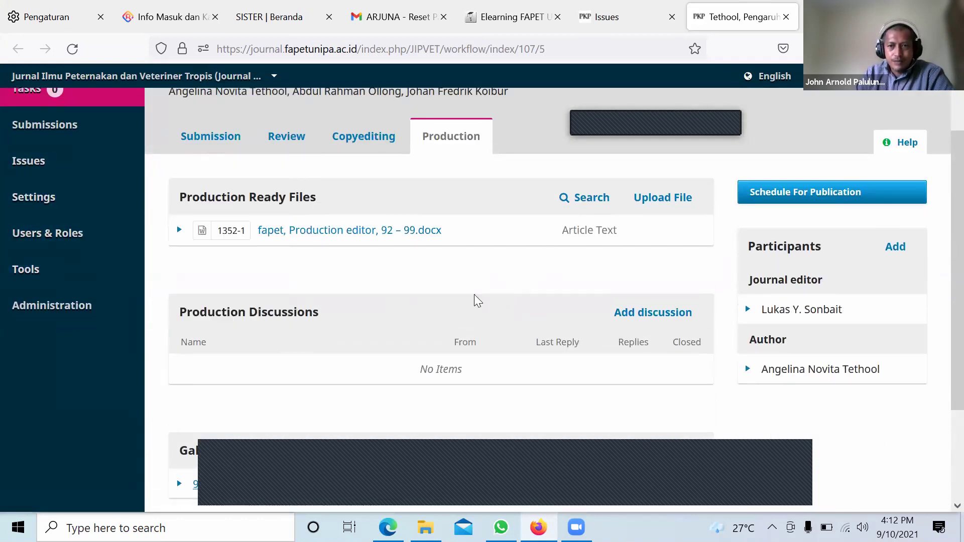
Open the Change File upload for the 92 – 98 galley, currently artikel92 – 98.pdf
scroll(438, 294, down, 3)
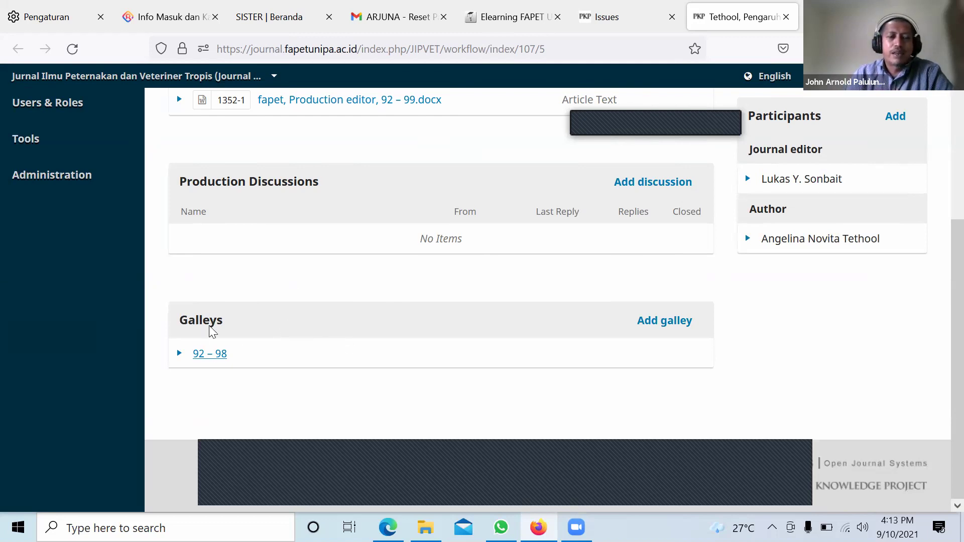
click(179, 354)
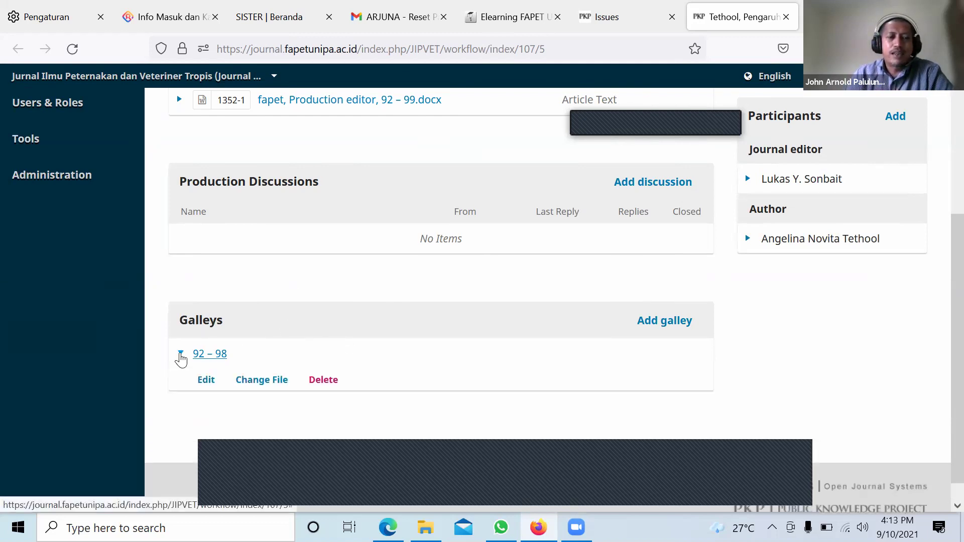
click(261, 381)
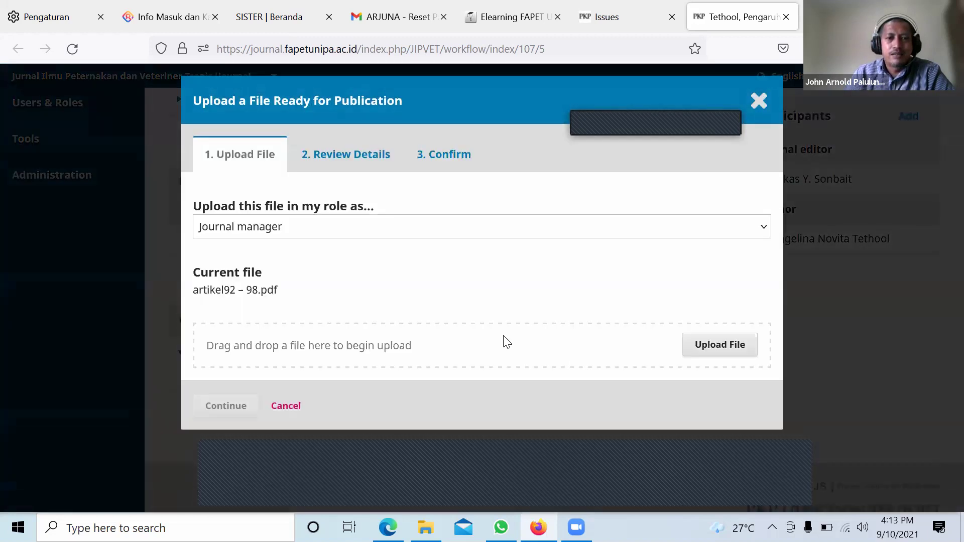
Cancel the galley file upload, leaving the 92 – 98 galley unchanged
click(285, 405)
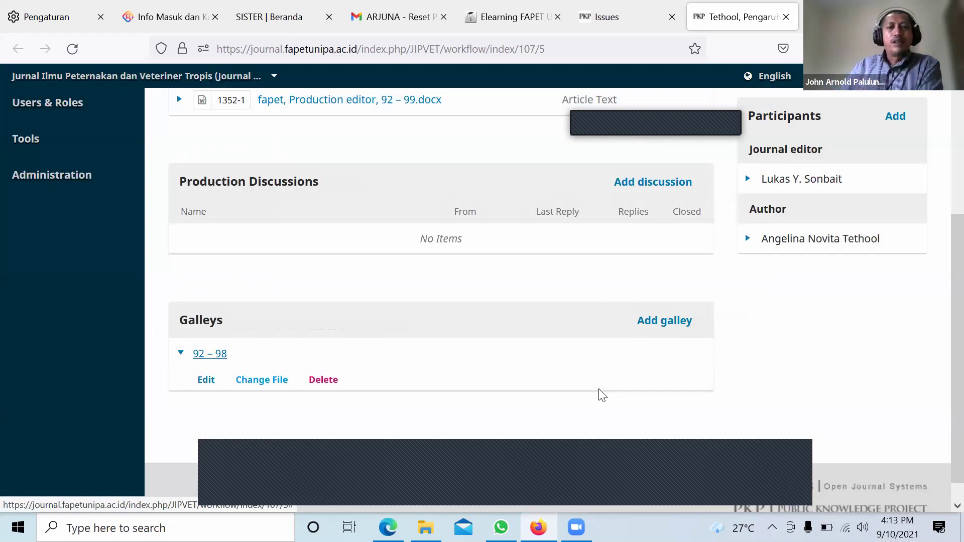
scroll(603, 395, up, 5)
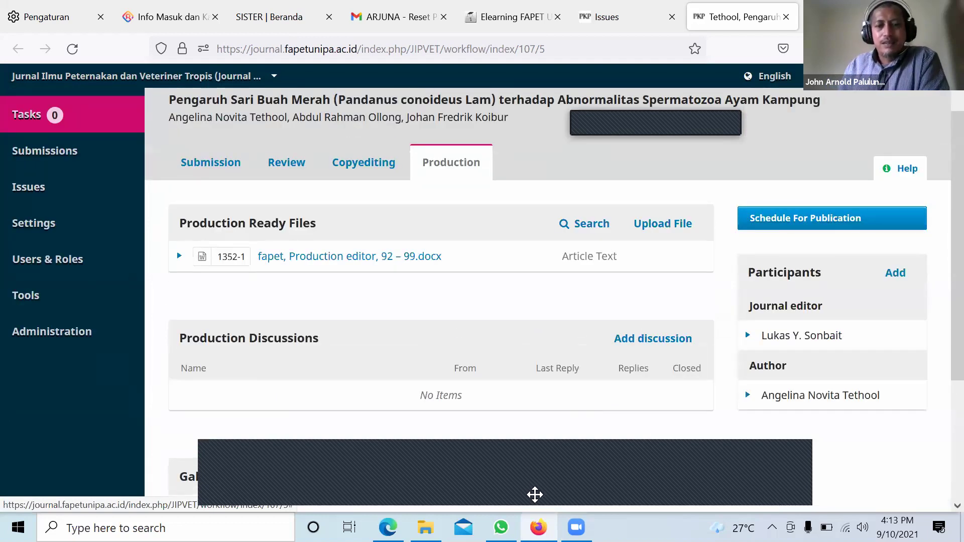
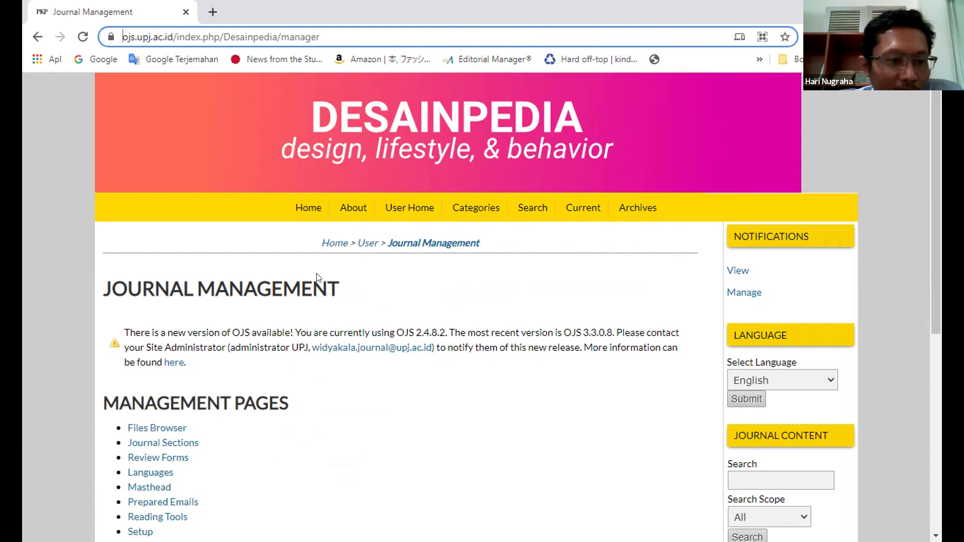
Go to Desainpedia's journal home page and scroll through it
scroll(346, 351, down, 4)
scroll(303, 322, up, 4)
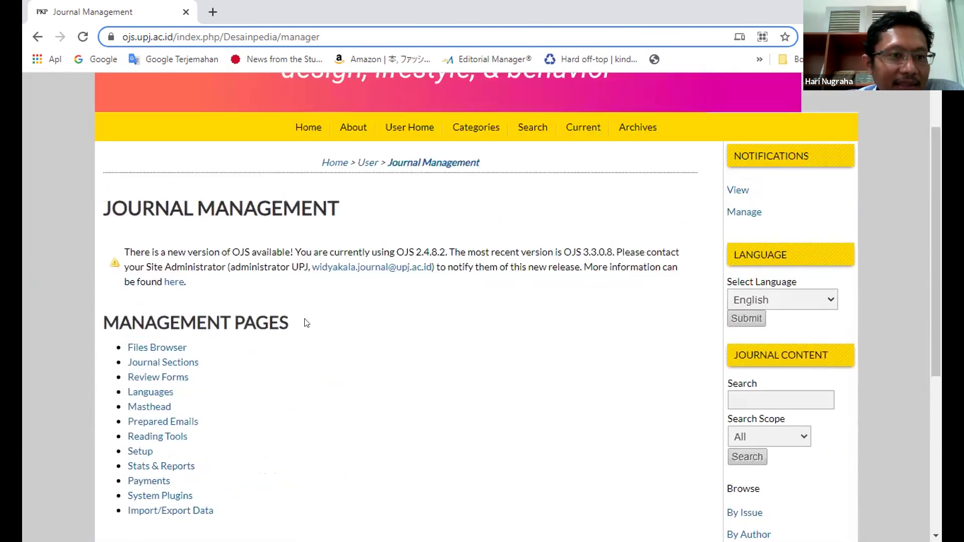
click(301, 208)
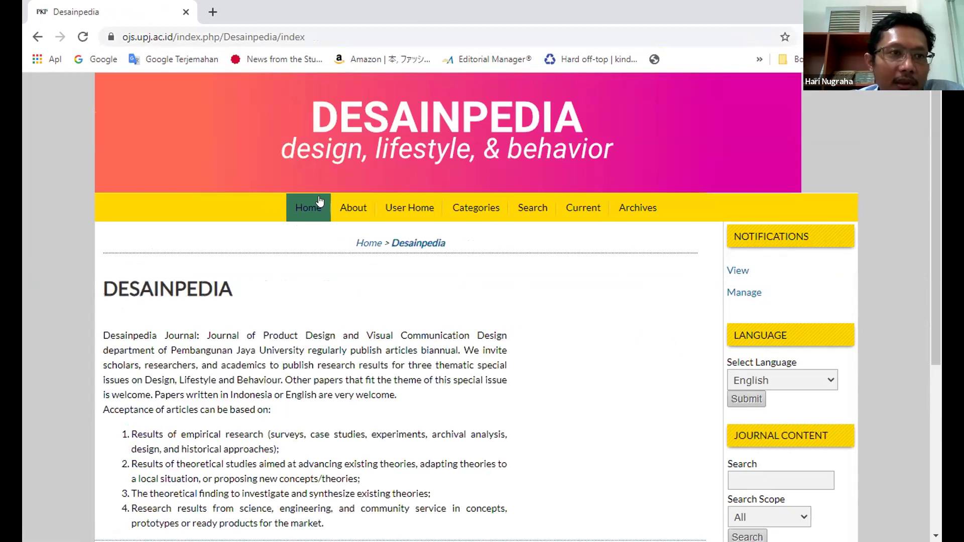
scroll(215, 225, down, 2)
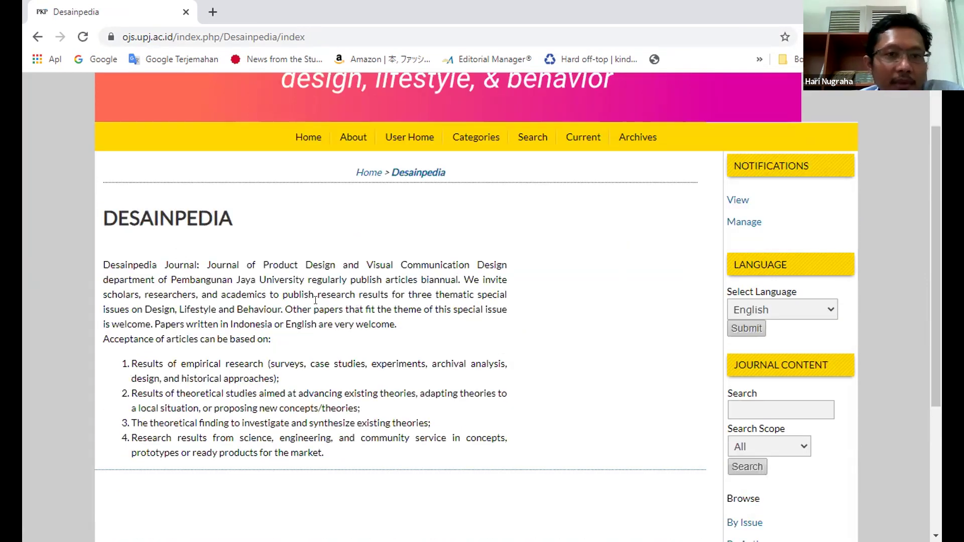
scroll(315, 300, up, 2)
Open the About the Journal page and browse its People and Policies sections
click(344, 209)
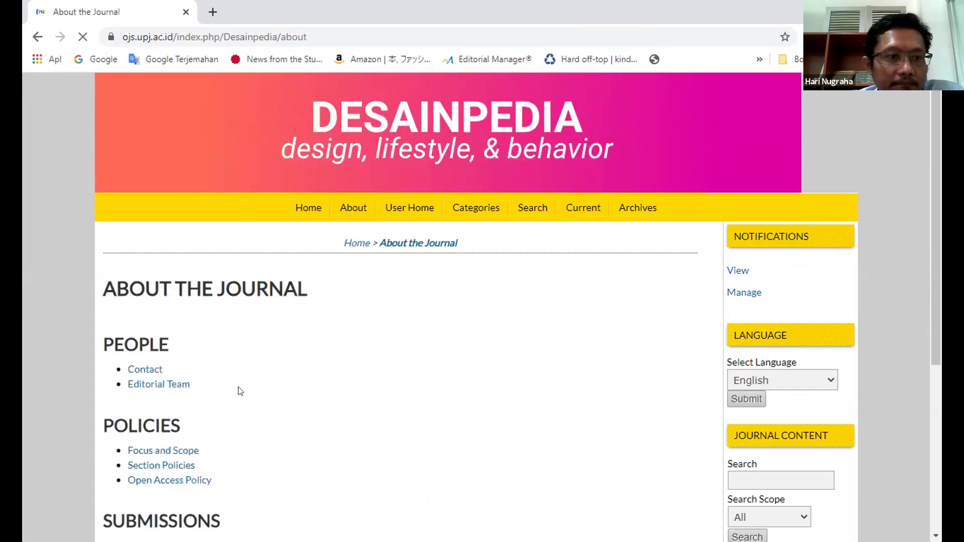
scroll(185, 237, down, 3)
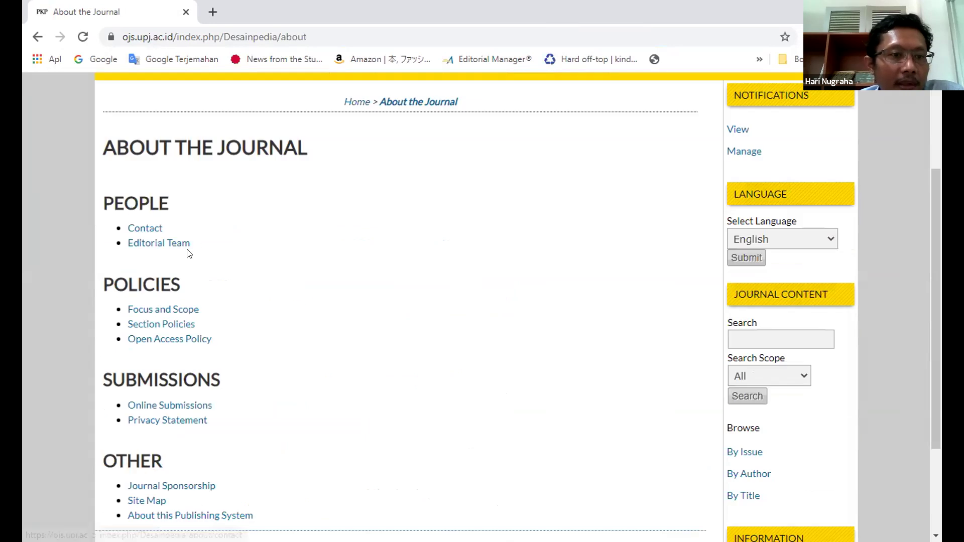
scroll(238, 300, down, 2)
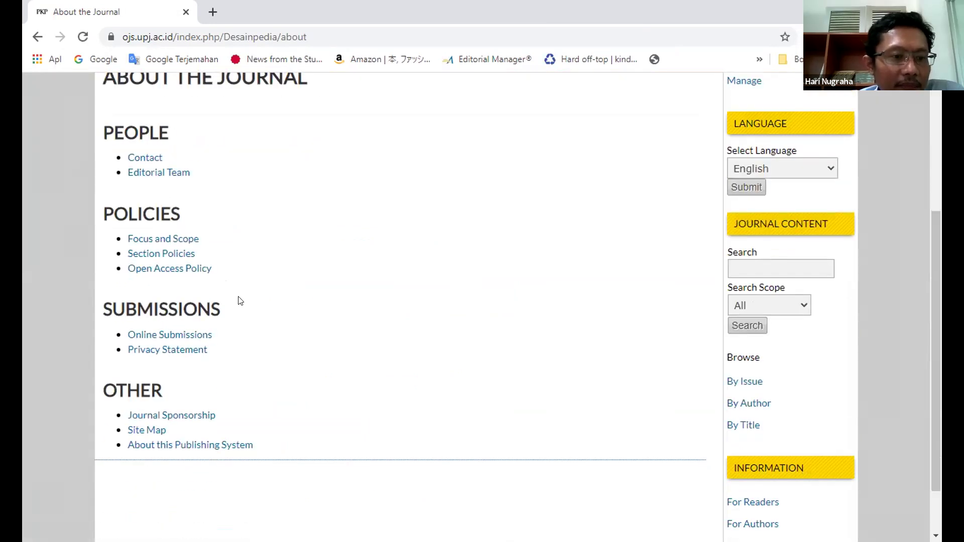
scroll(362, 219, up, 1)
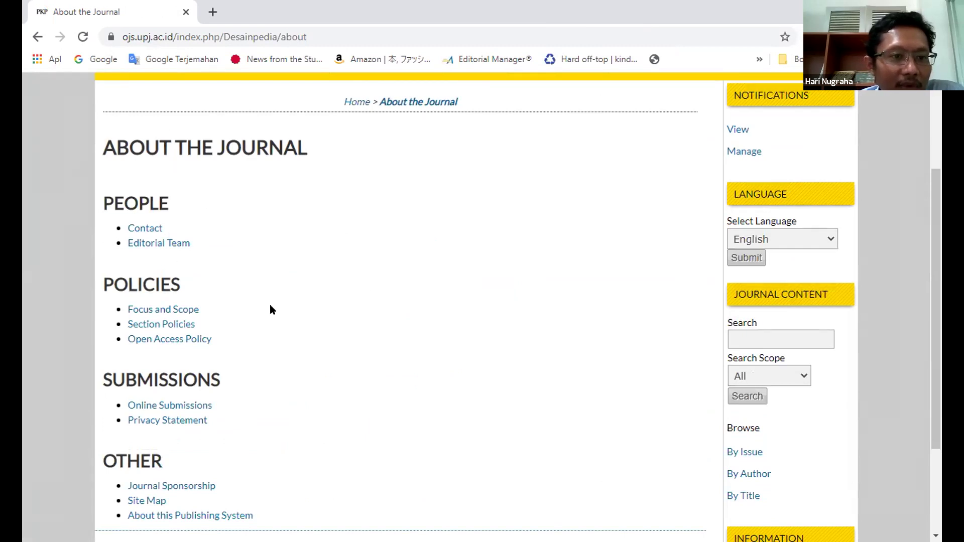
Check the journal's Contact details, then return to About the Journal
click(133, 232)
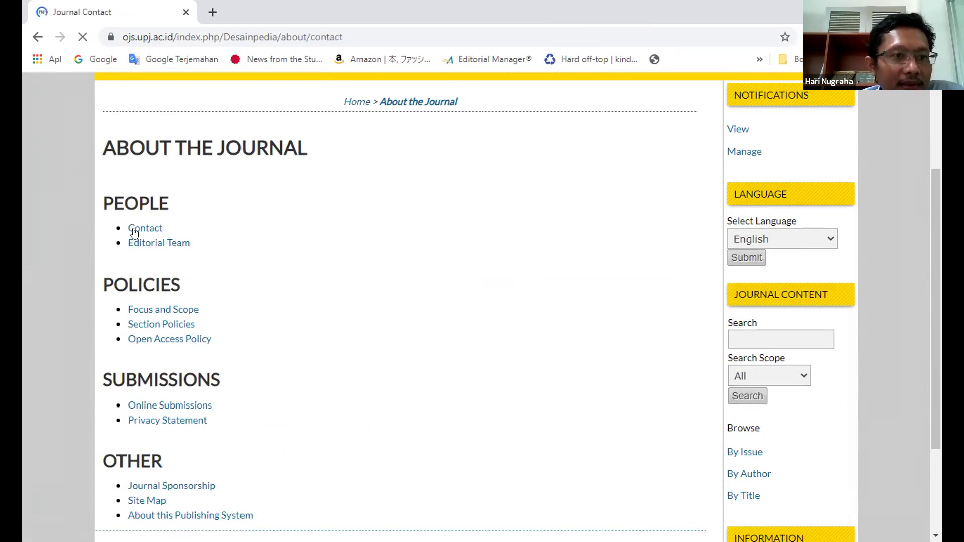
scroll(309, 301, down, 3)
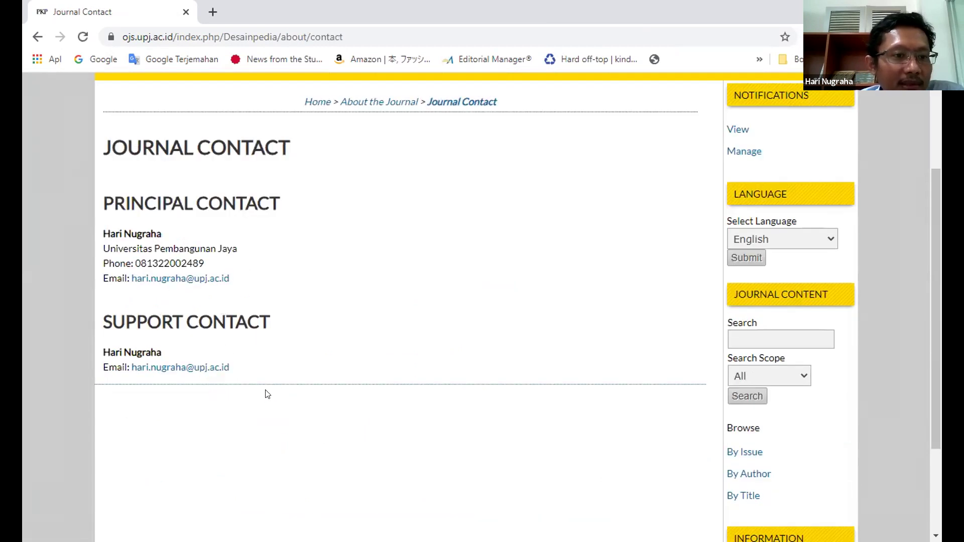
scroll(282, 387, up, 3)
click(348, 210)
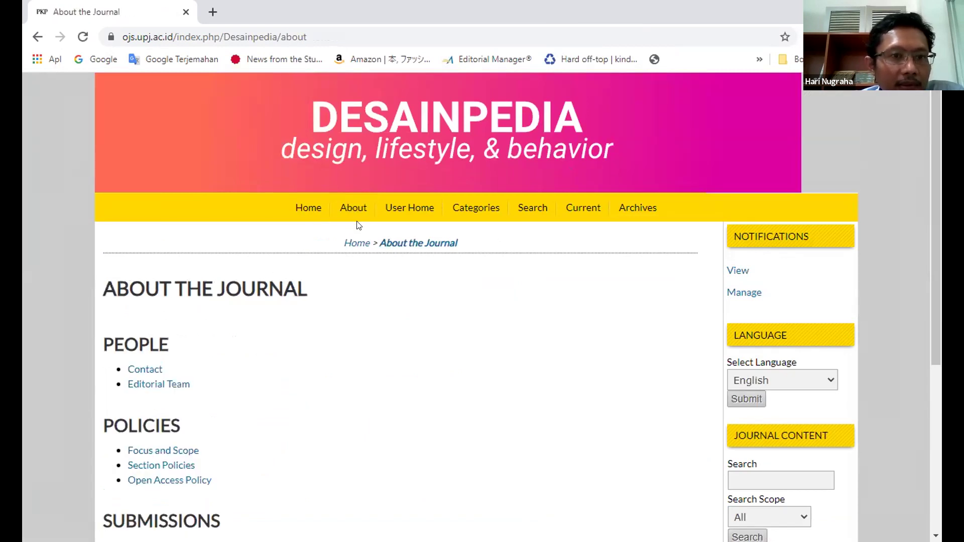
scroll(226, 323, down, 3)
Open Editorial Team and review the four editors from Universitas Pembangunan Jaya
click(169, 244)
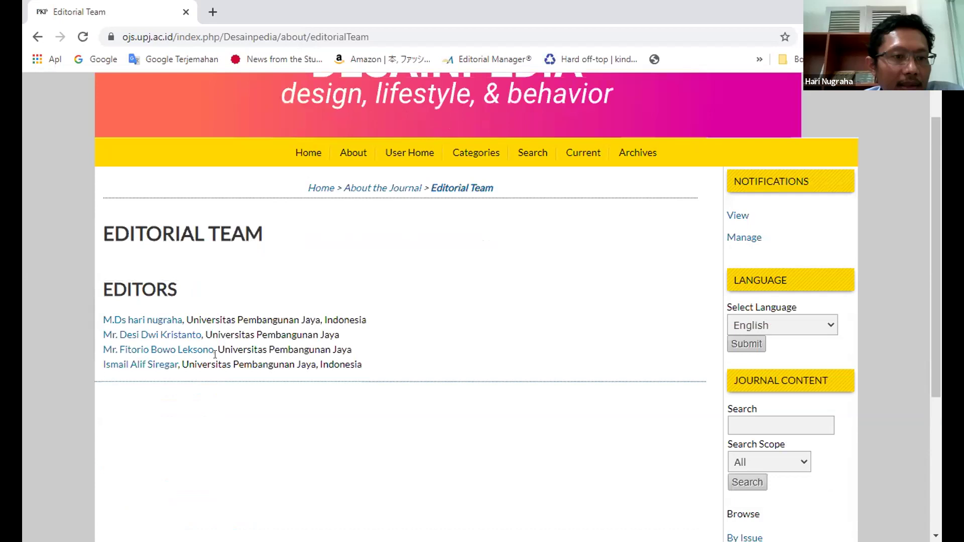
scroll(166, 347, down, 1)
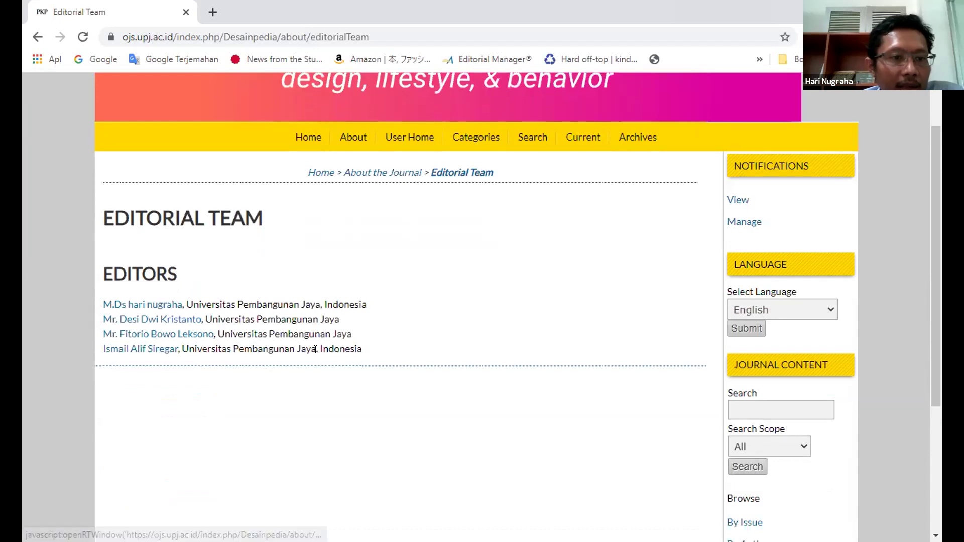
scroll(176, 290, down, 2)
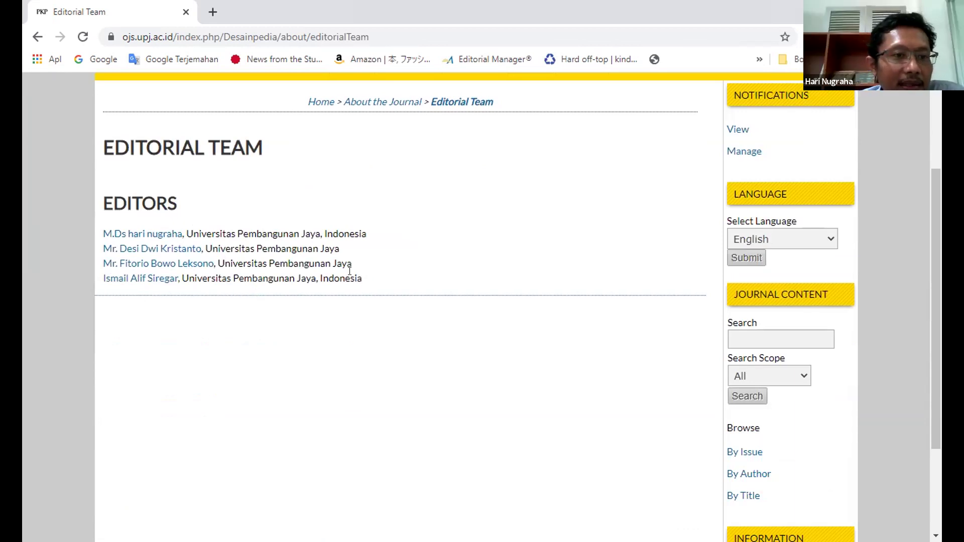
scroll(322, 325, up, 2)
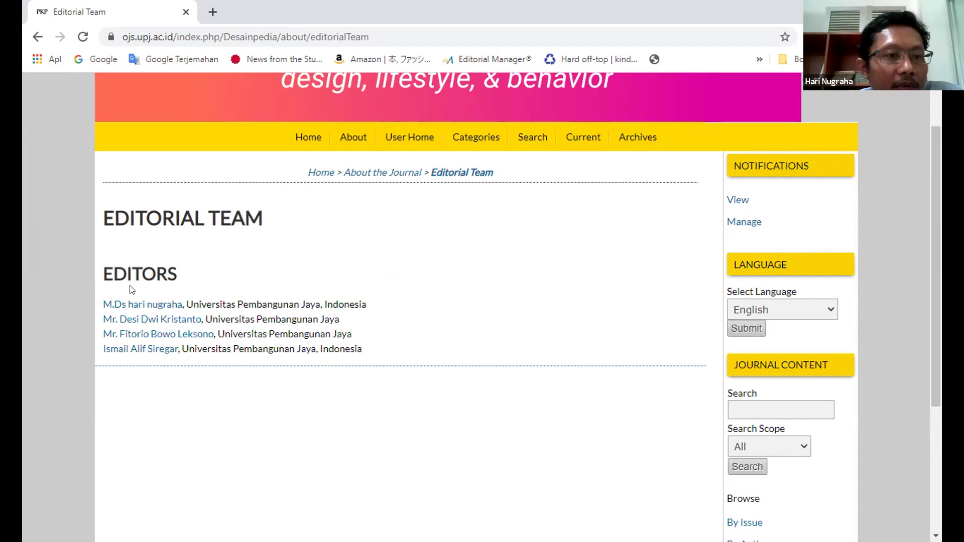
scroll(119, 261, down, 1)
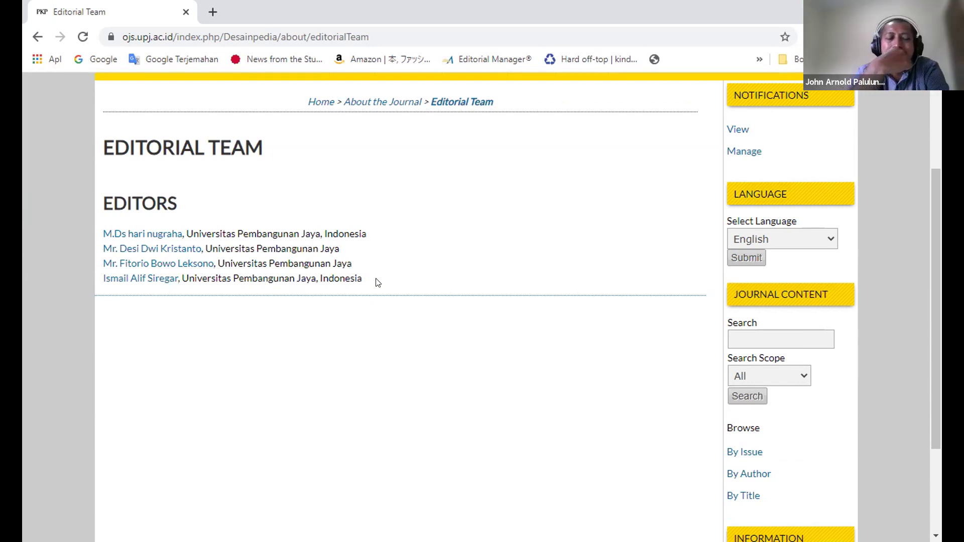
scroll(377, 282, down, 1)
scroll(377, 282, up, 1)
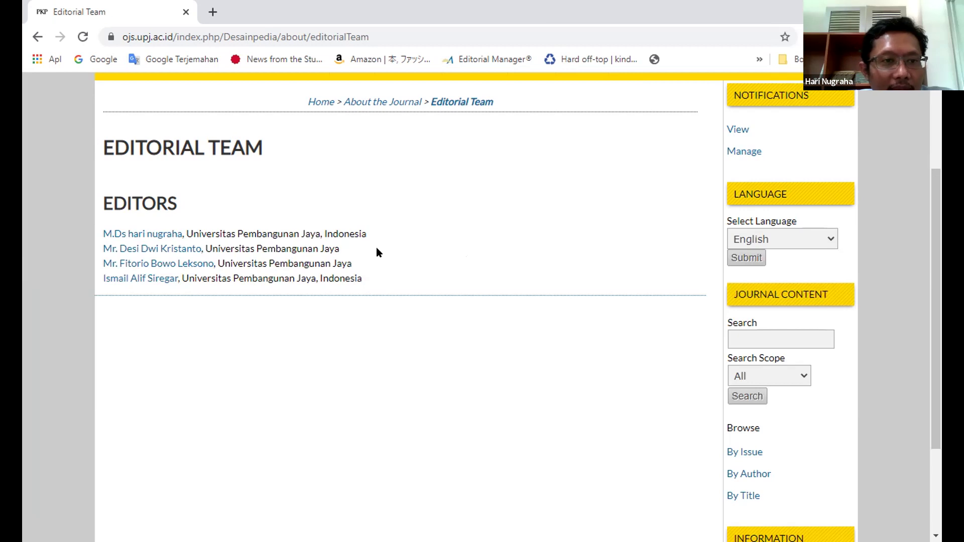
scroll(345, 210, up, 3)
Return to About the Journal and read the Focus and Scope editorial policy
click(345, 211)
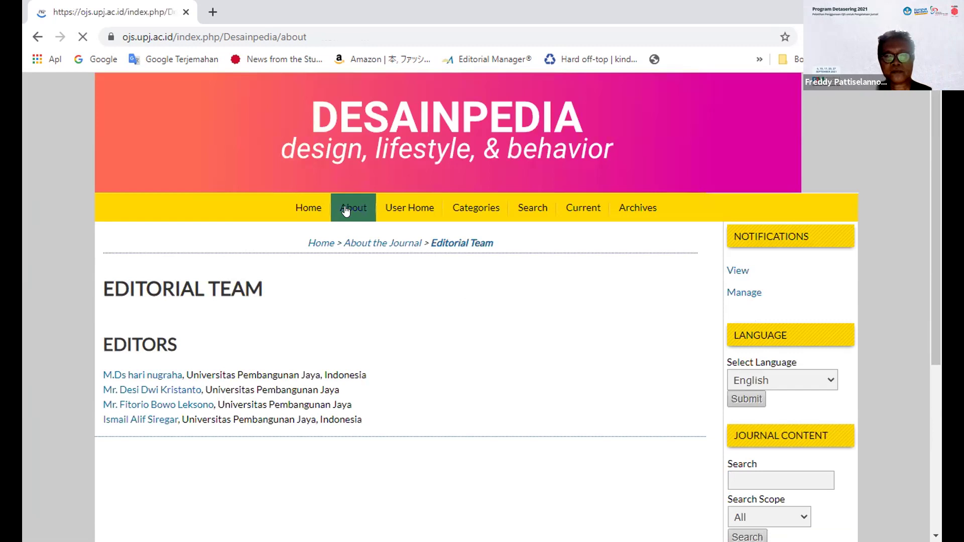
scroll(184, 235, down, 4)
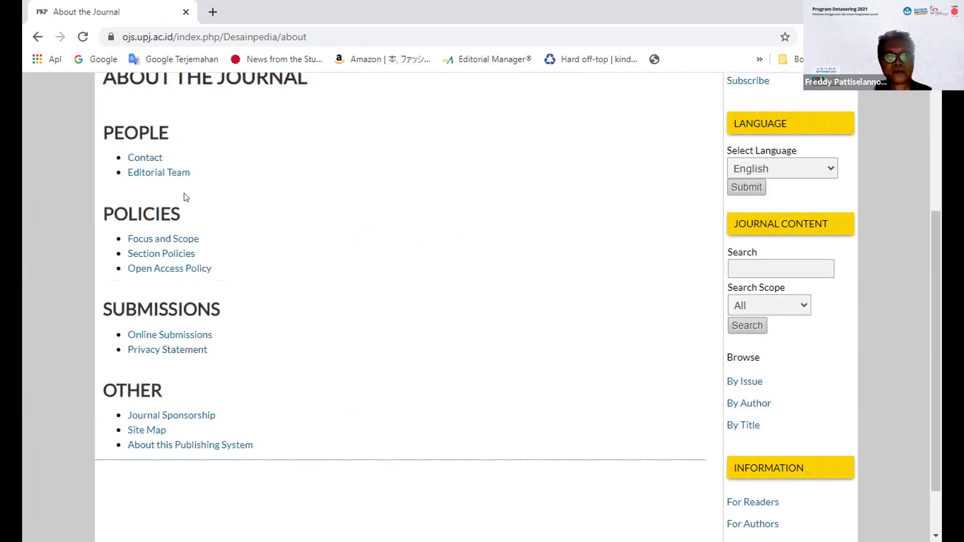
click(180, 238)
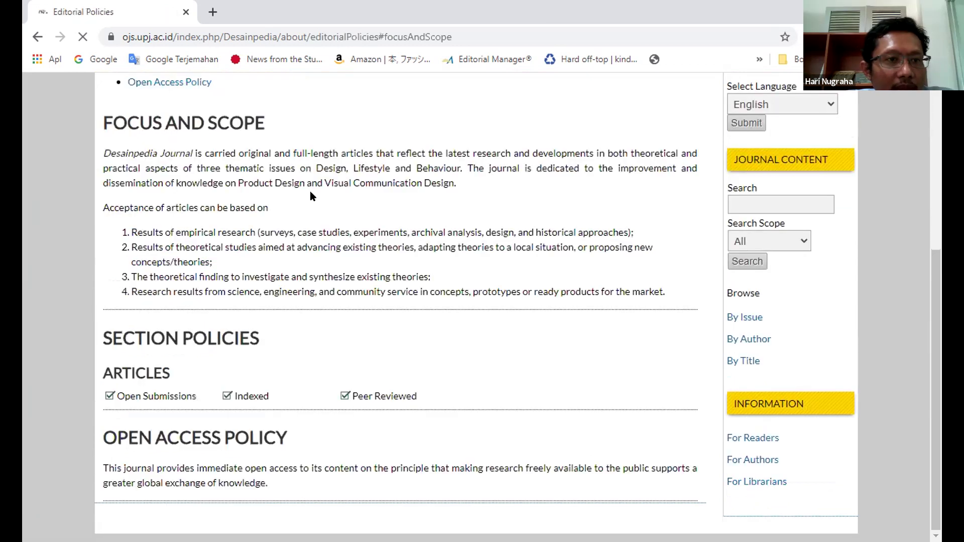
scroll(309, 191, up, 1)
scroll(312, 200, up, 3)
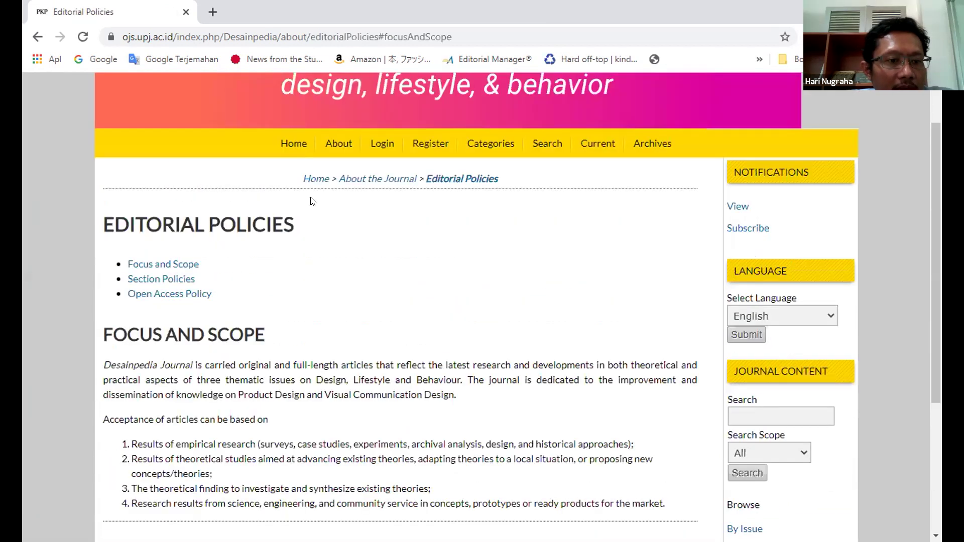
scroll(74, 168, down, 4)
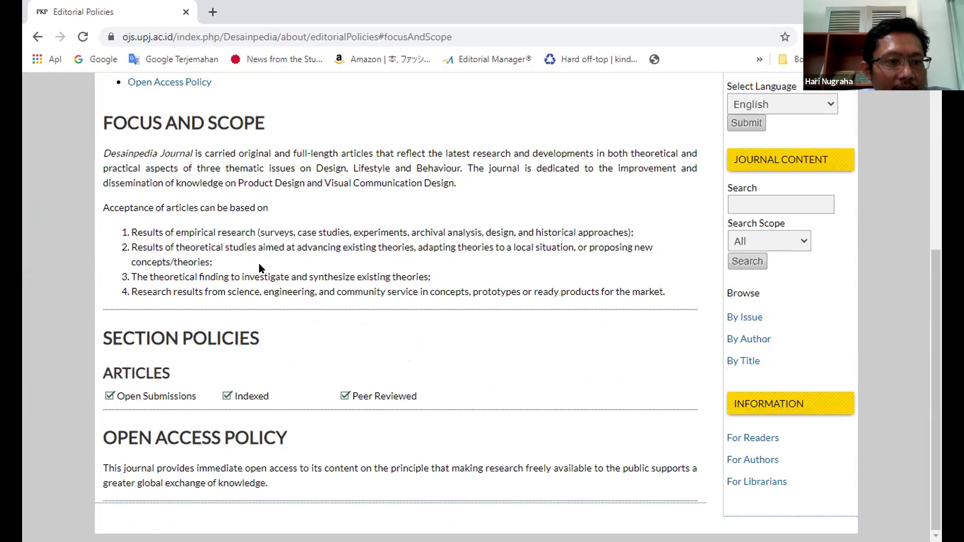
scroll(288, 326, up, 1)
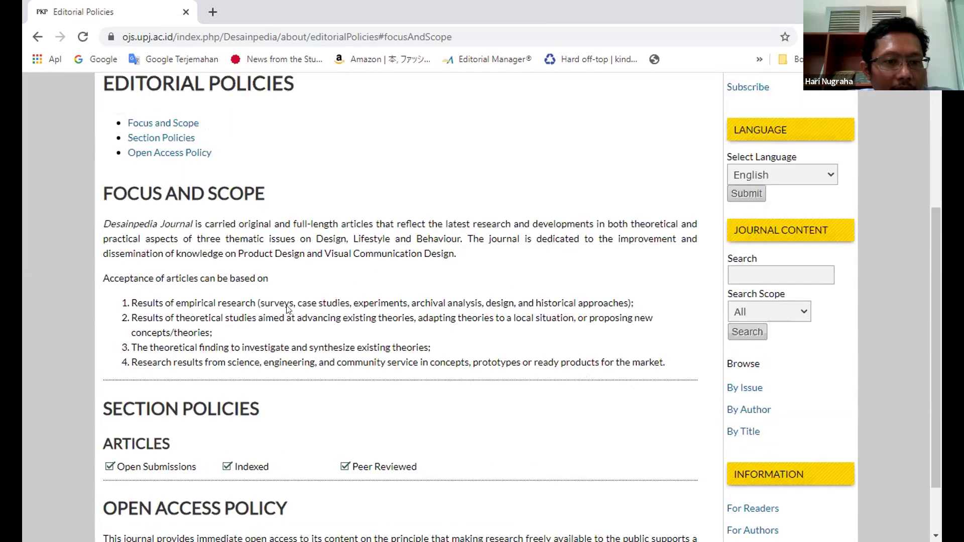
scroll(289, 311, down, 1)
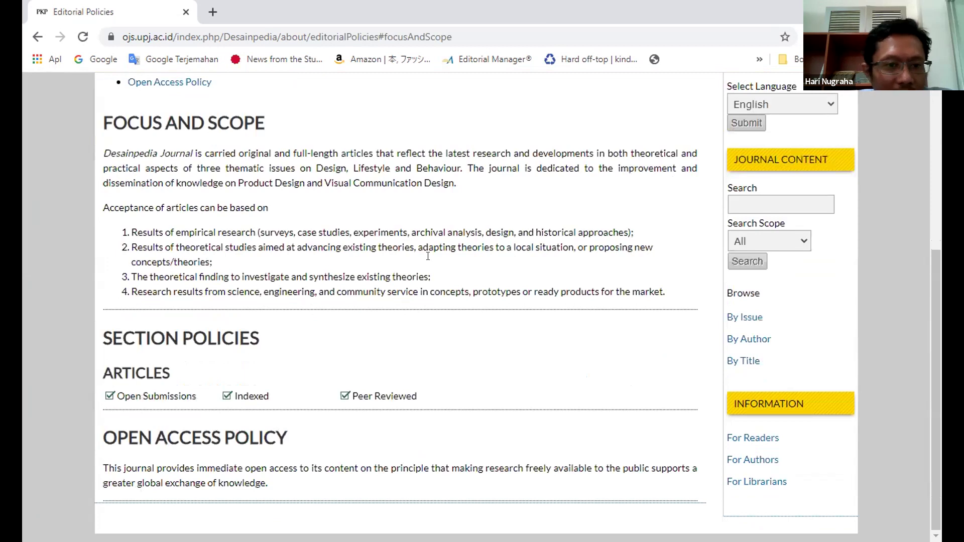
scroll(358, 288, up, 1)
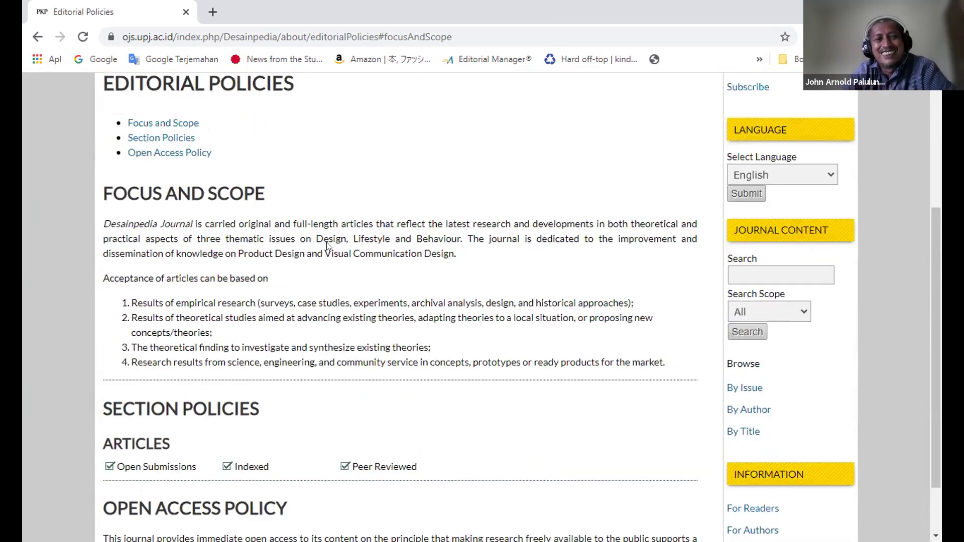
scroll(326, 245, up, 1)
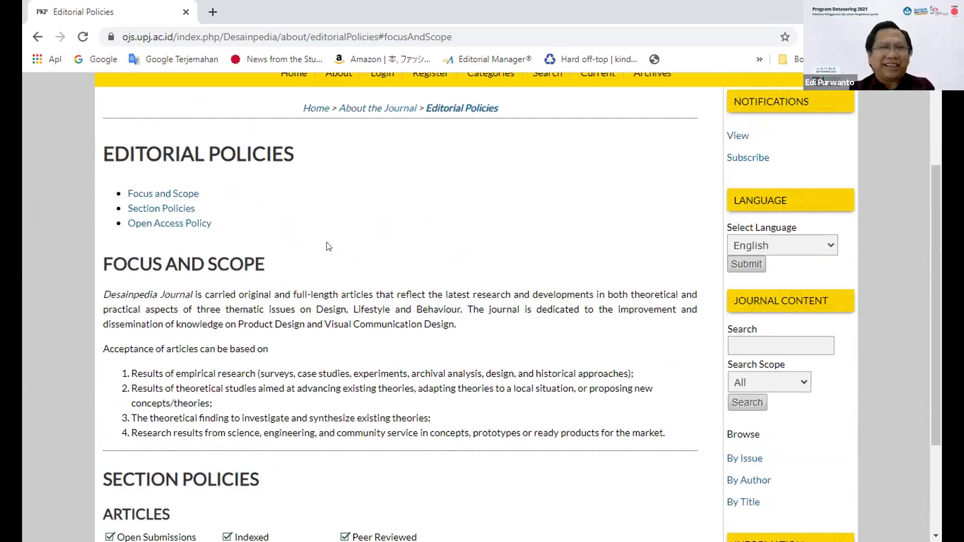
Finish reviewing the policy, then go via About to the journal's Login page
scroll(326, 245, down, 2)
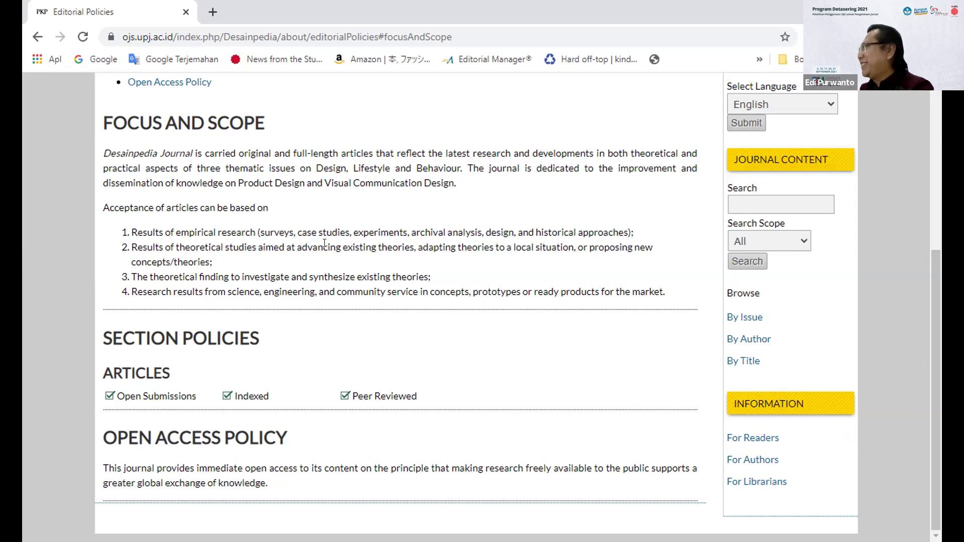
scroll(324, 244, up, 1)
scroll(358, 347, up, 3)
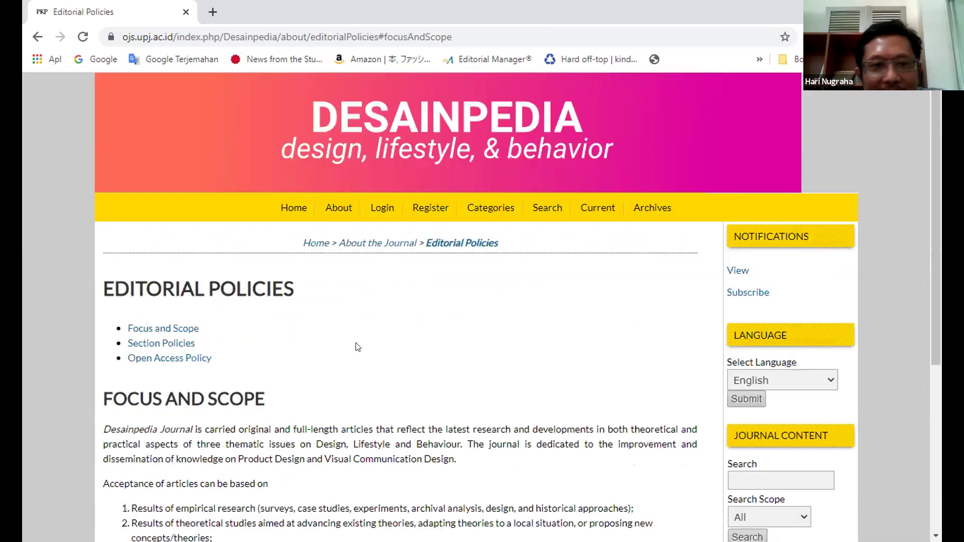
scroll(357, 347, down, 1)
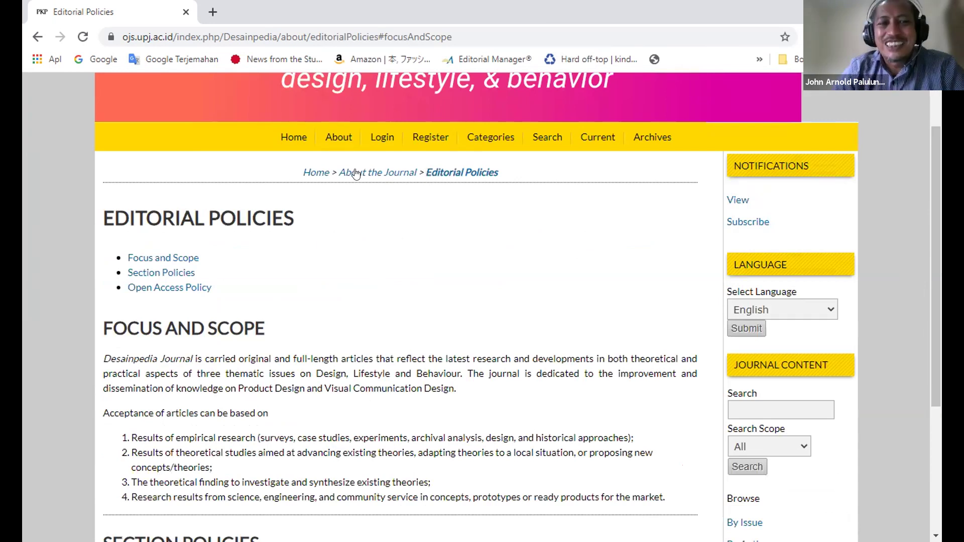
click(344, 142)
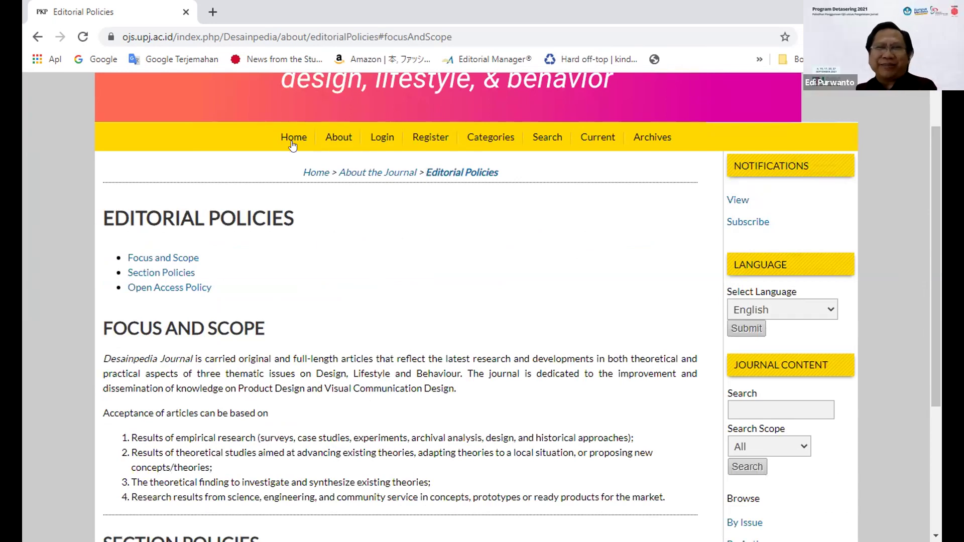
click(376, 136)
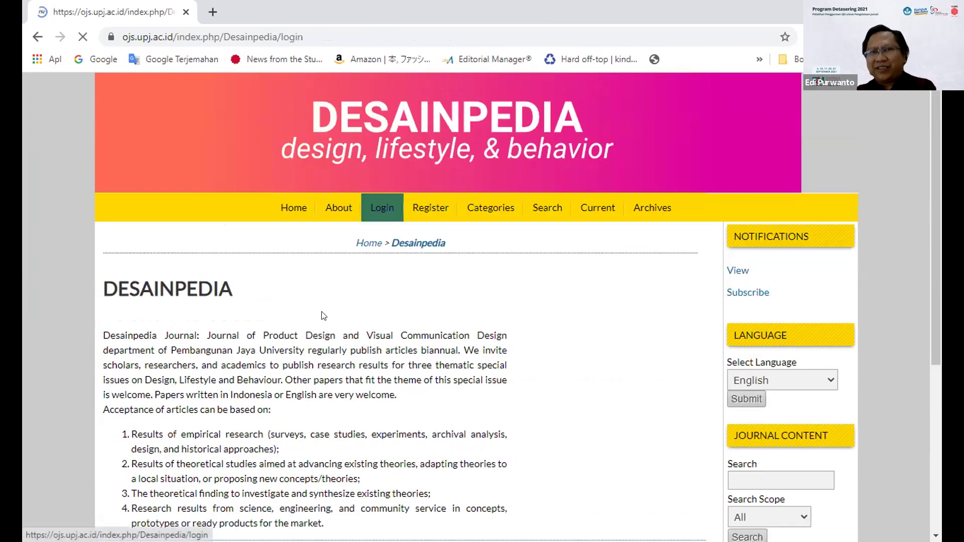
Log in to Desainpedia with 'Remember my username and password' ticked
scroll(165, 245, down, 3)
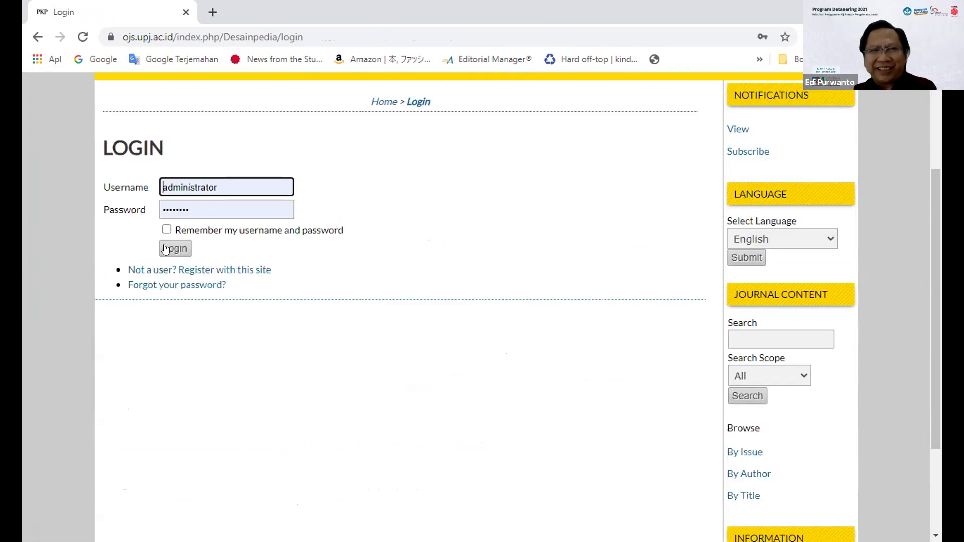
click(166, 229)
click(175, 249)
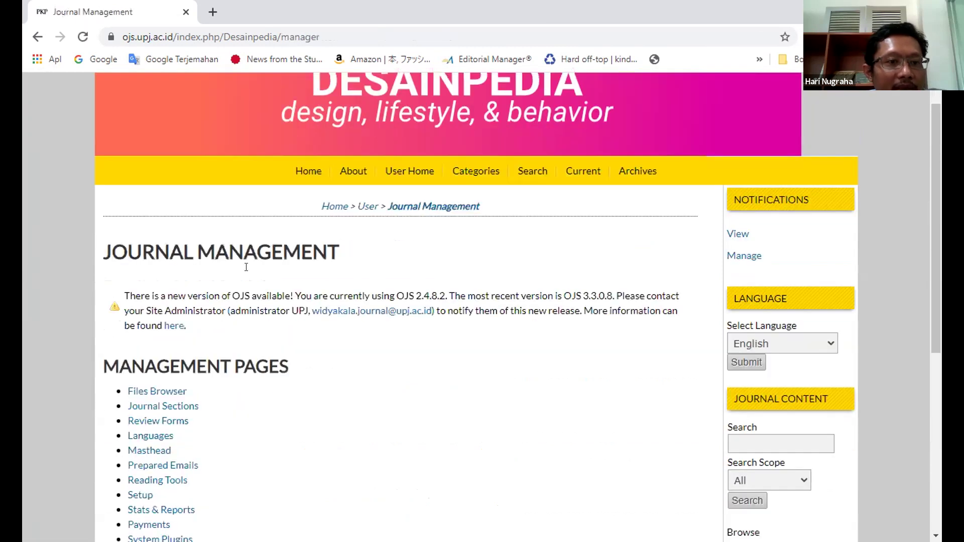
scroll(253, 193, down, 3)
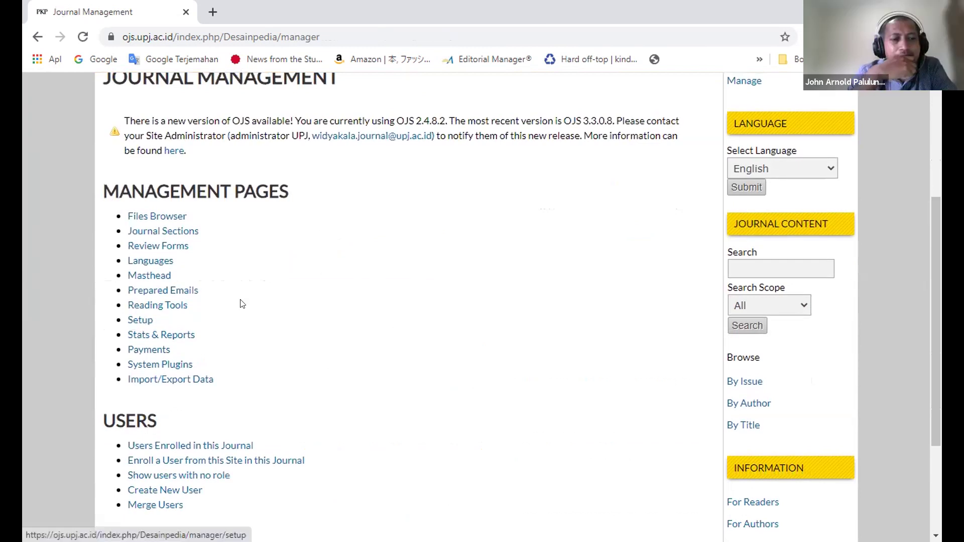
click(140, 323)
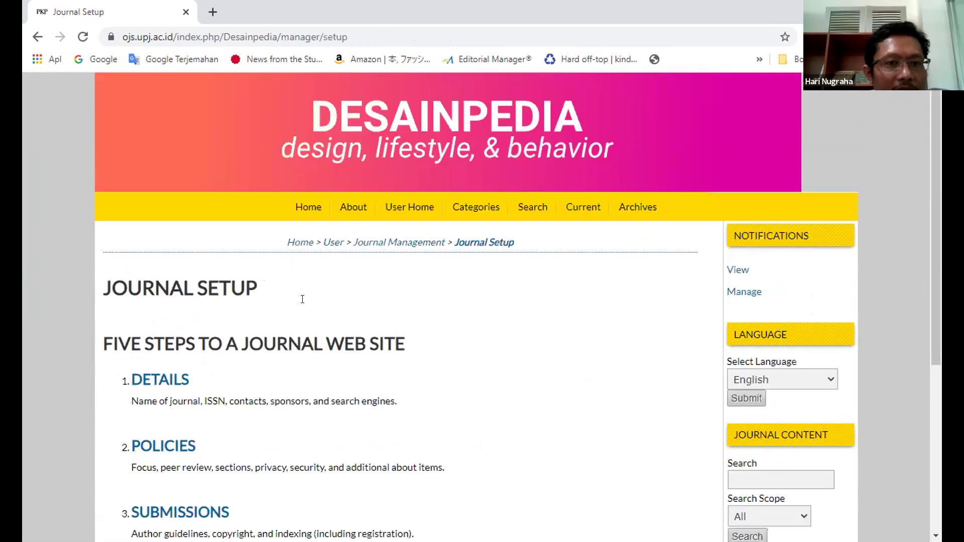
scroll(289, 271, down, 1)
scroll(228, 236, down, 2)
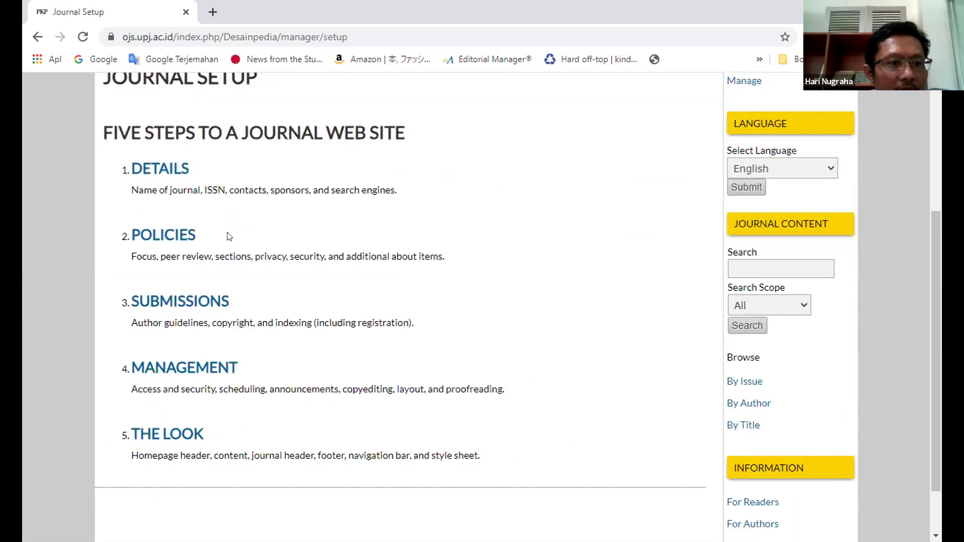
scroll(229, 236, up, 1)
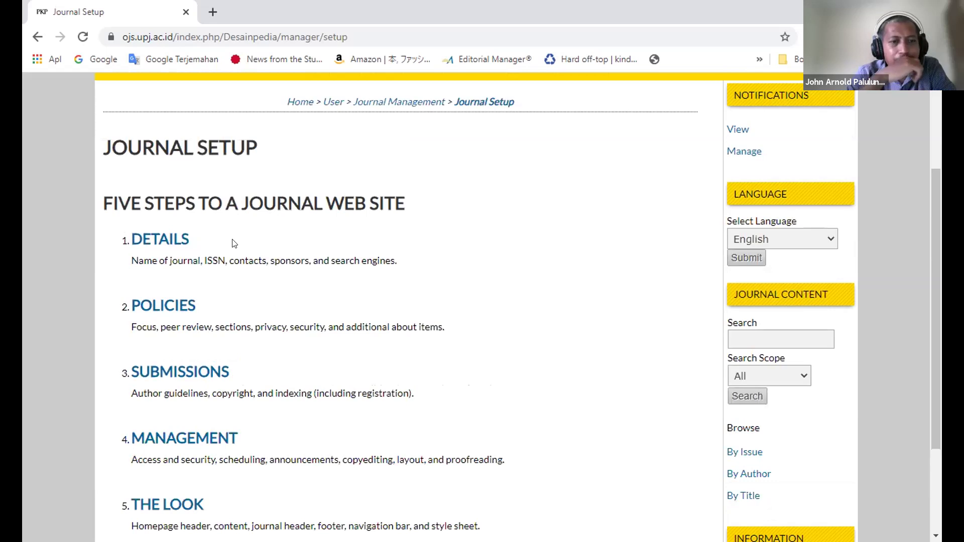
click(144, 243)
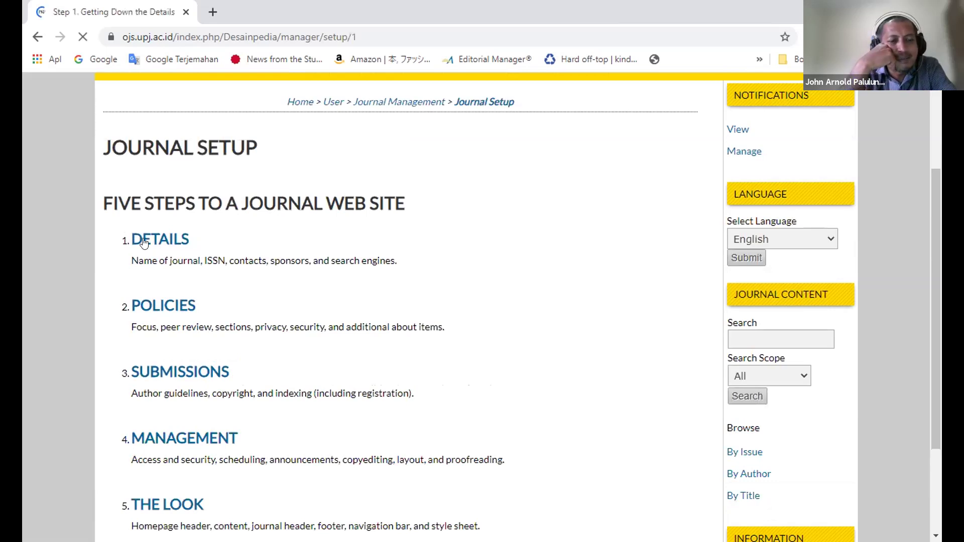
scroll(366, 276, down, 4)
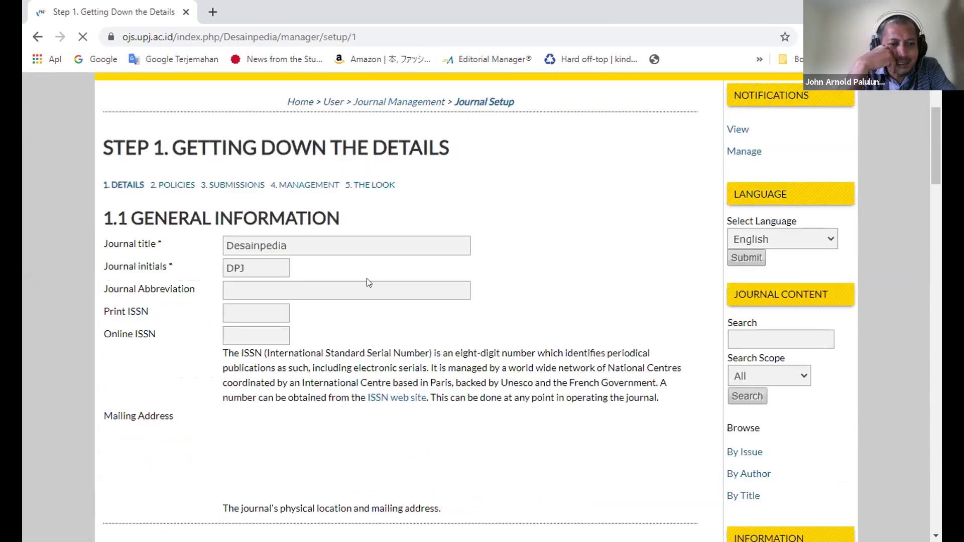
scroll(422, 292, down, 5)
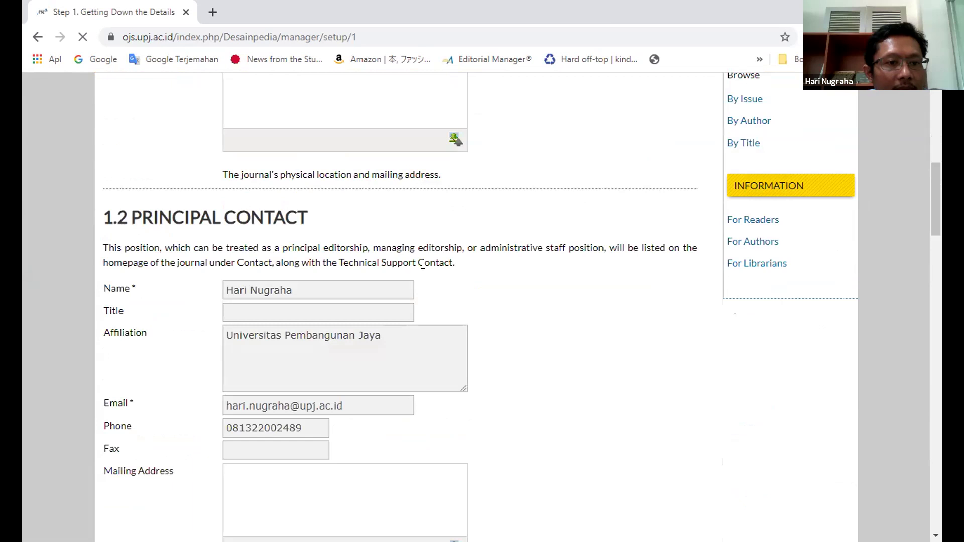
scroll(387, 286, down, 4)
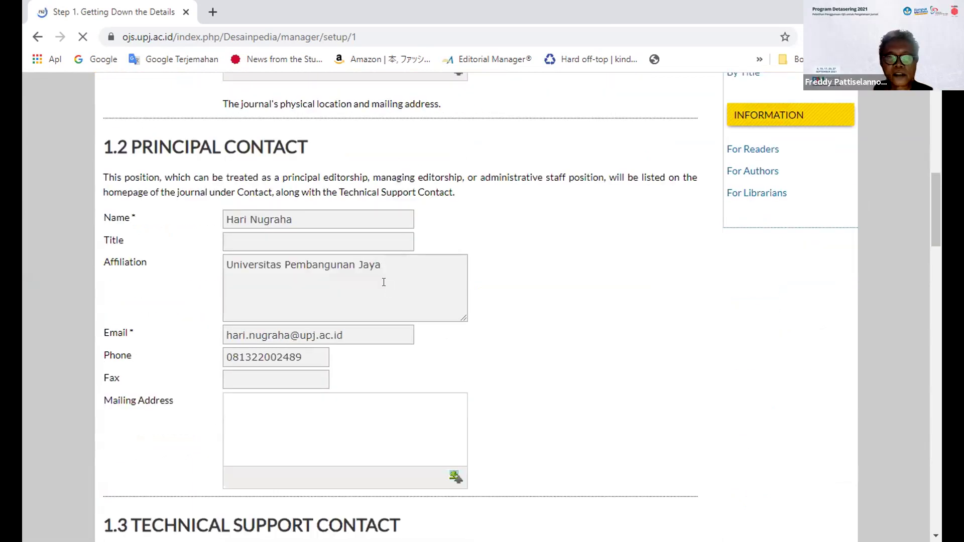
scroll(374, 294, down, 5)
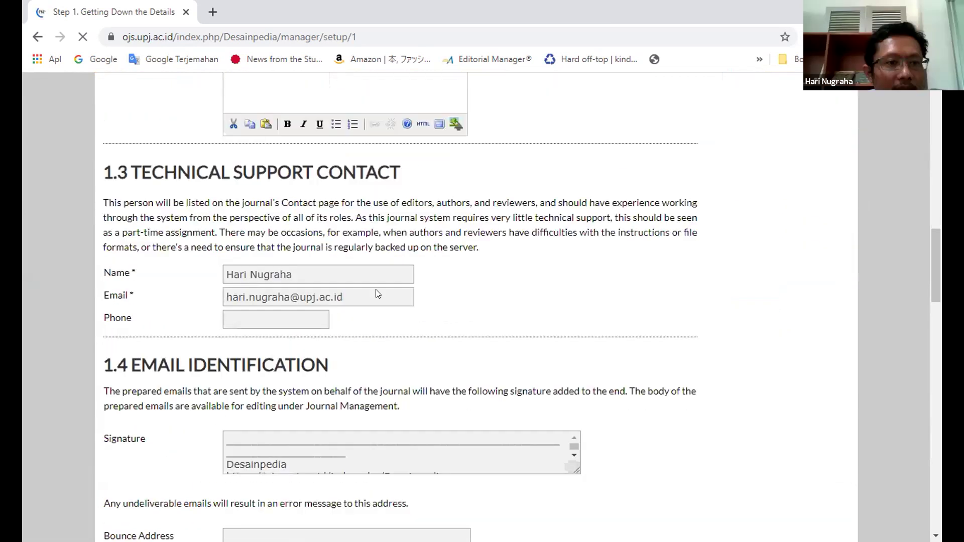
scroll(362, 296, down, 3)
click(350, 303)
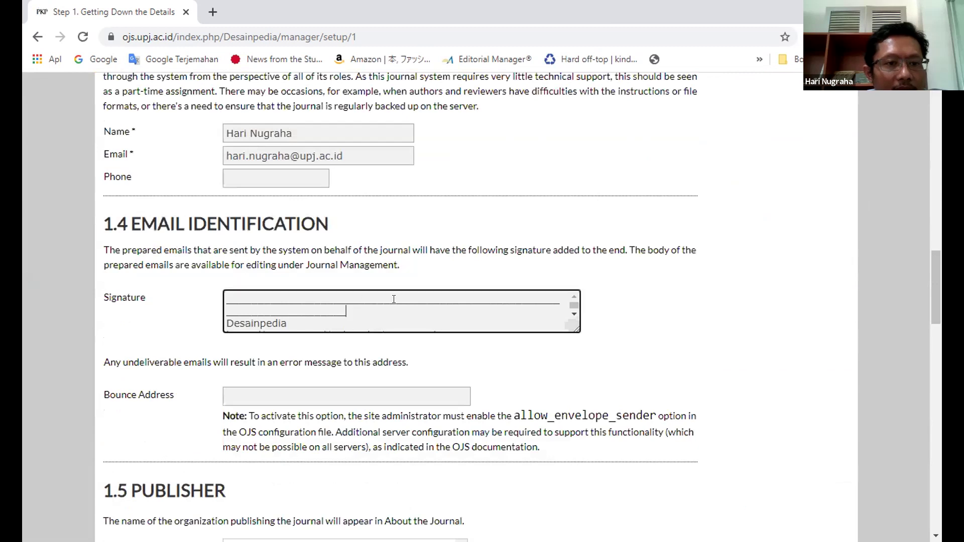
scroll(349, 306, down, 1)
scroll(344, 266, down, 1)
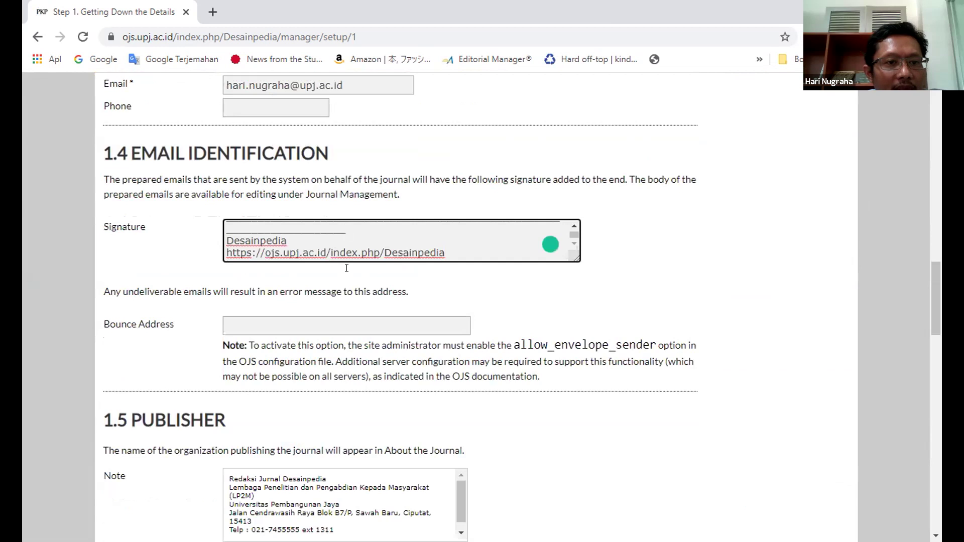
scroll(348, 246, up, 1)
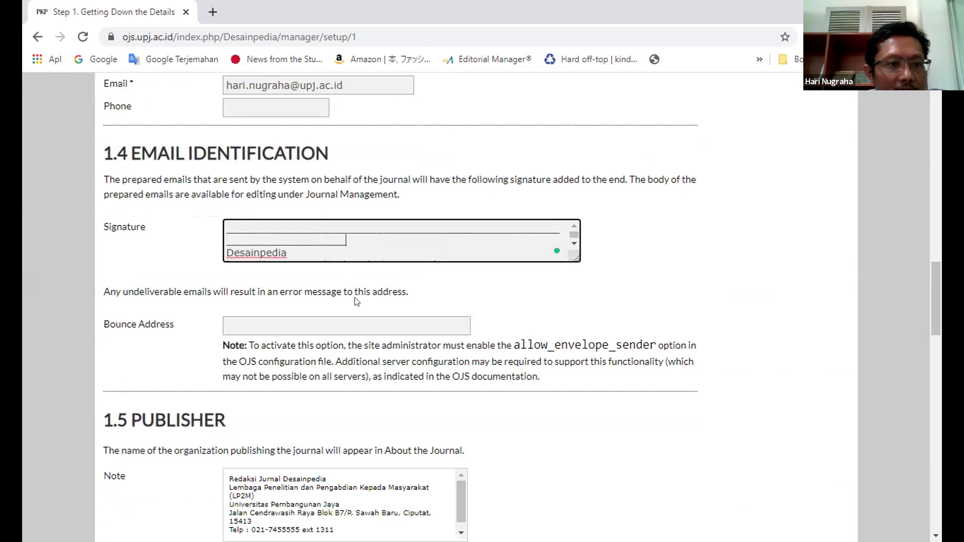
scroll(343, 303, down, 2)
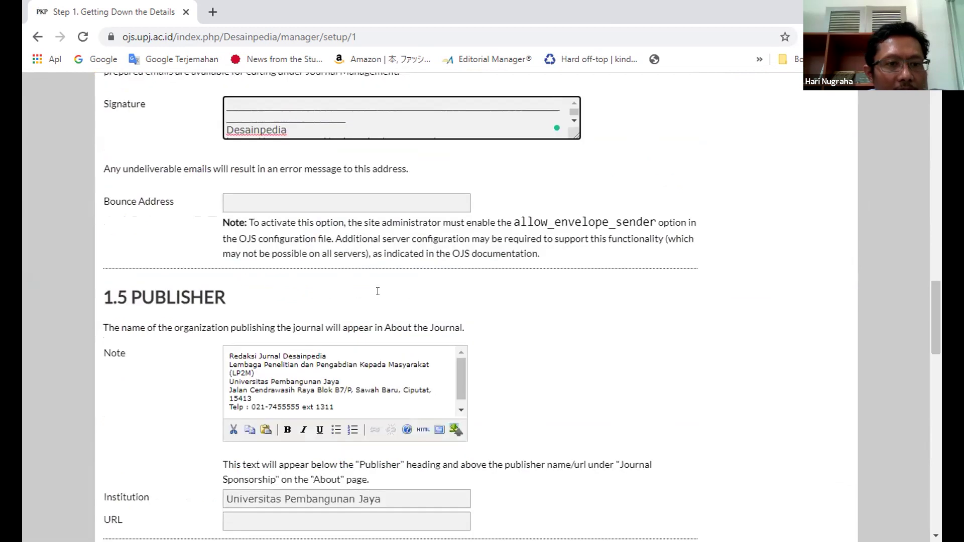
scroll(377, 290, down, 2)
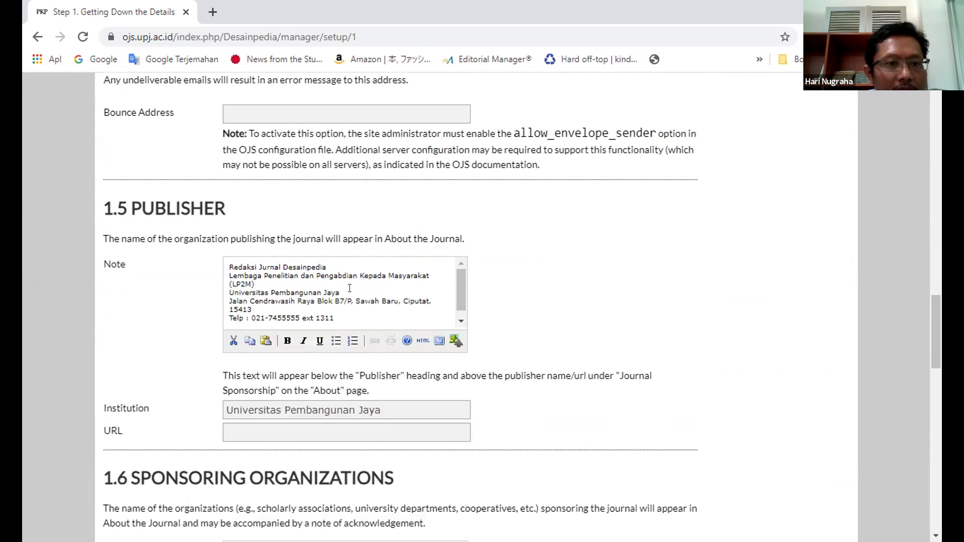
click(350, 287)
scroll(176, 331, down, 1)
scroll(184, 326, down, 3)
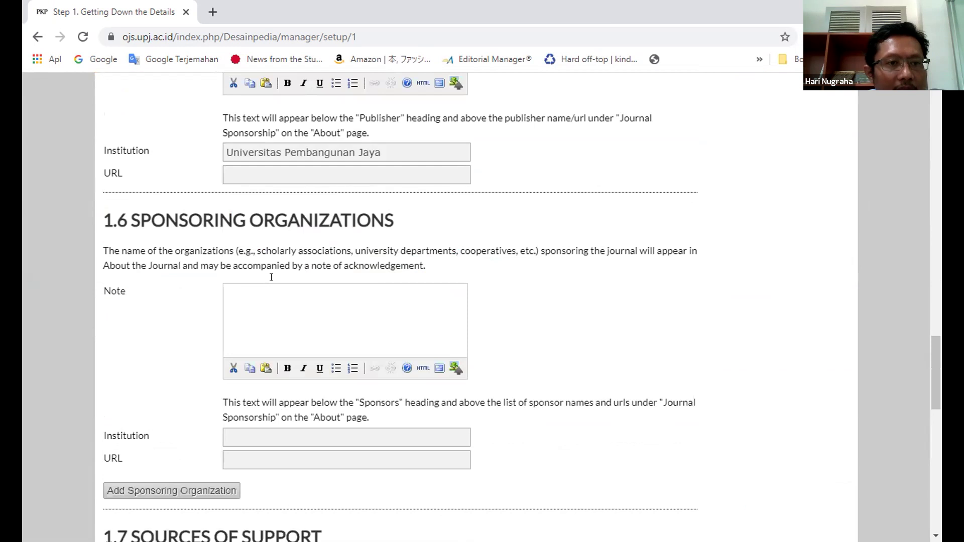
scroll(271, 277, down, 1)
click(271, 277)
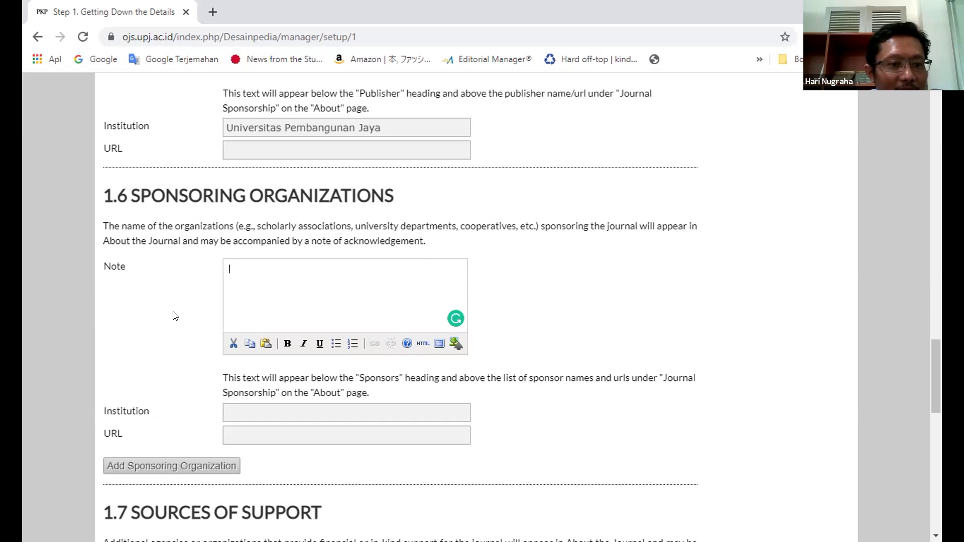
scroll(176, 304, down, 3)
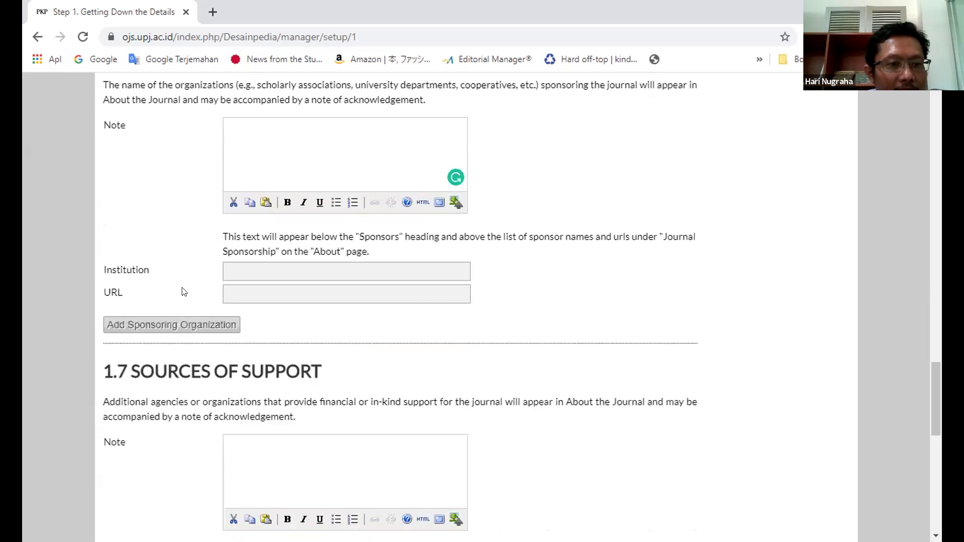
scroll(183, 291, down, 3)
scroll(183, 288, up, 3)
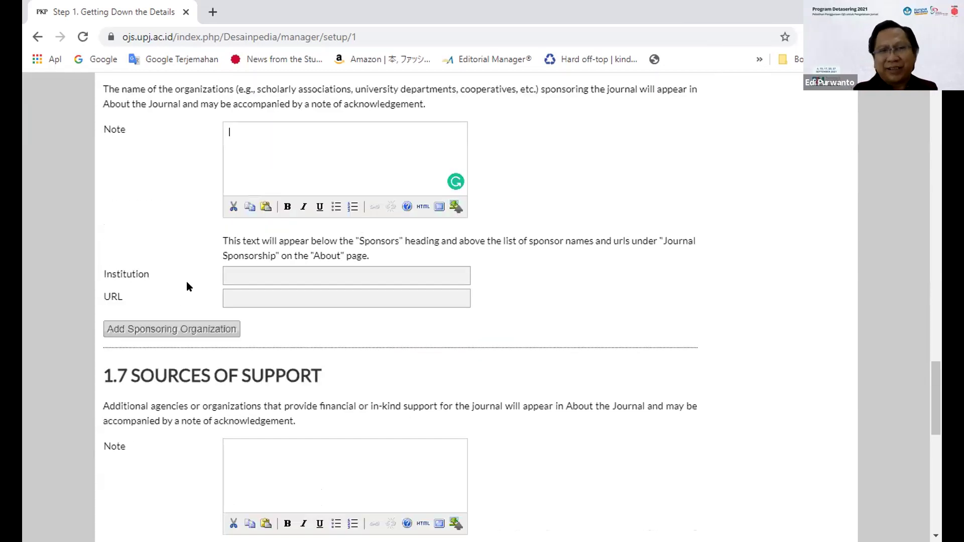
scroll(186, 285, up, 1)
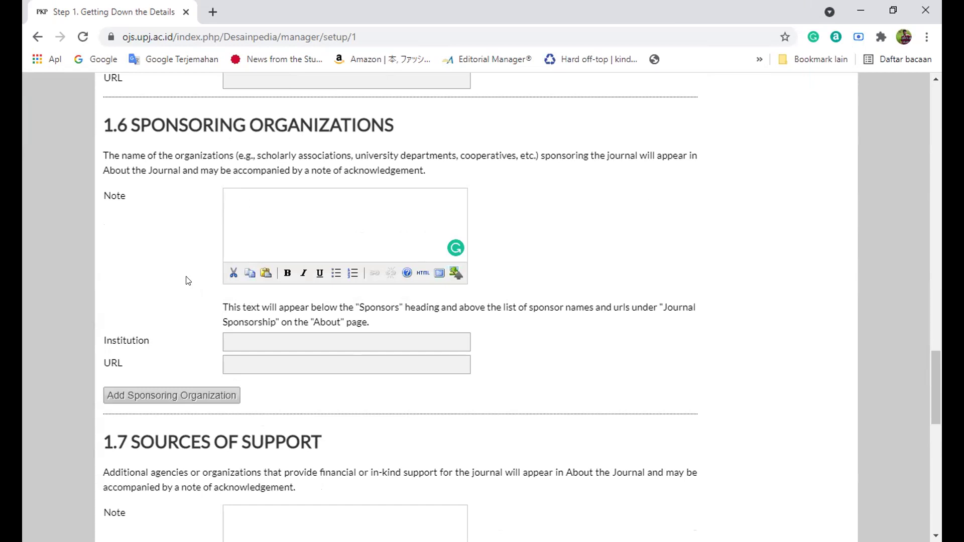
scroll(186, 279, down, 4)
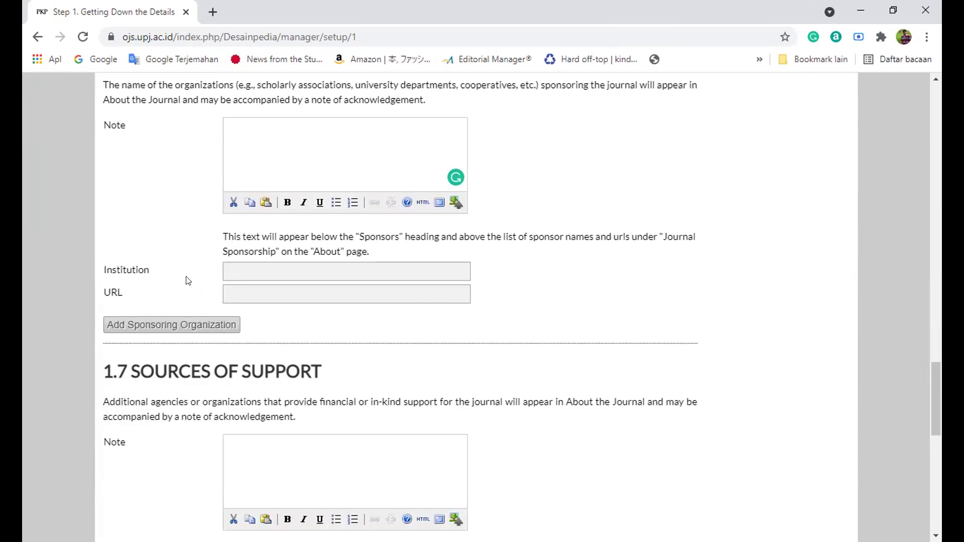
scroll(184, 308, down, 1)
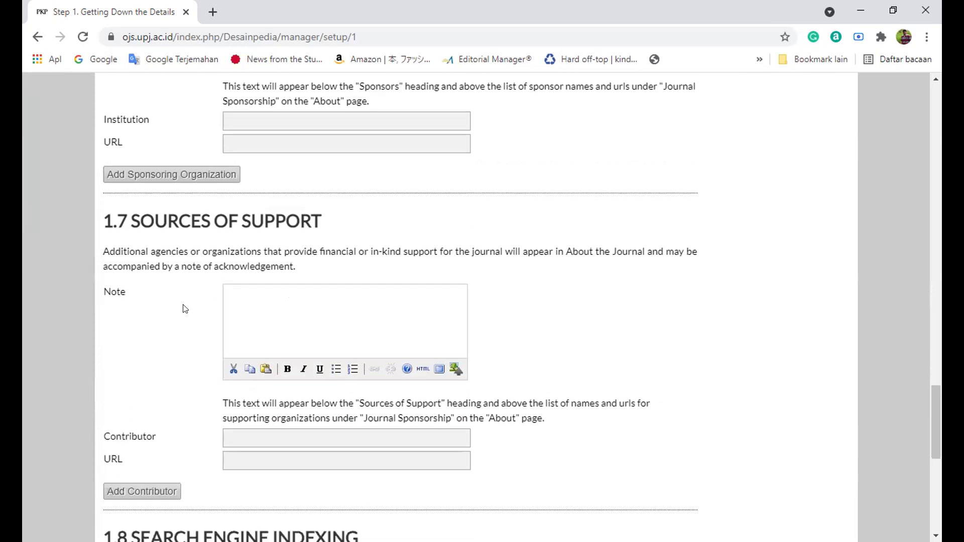
click(275, 242)
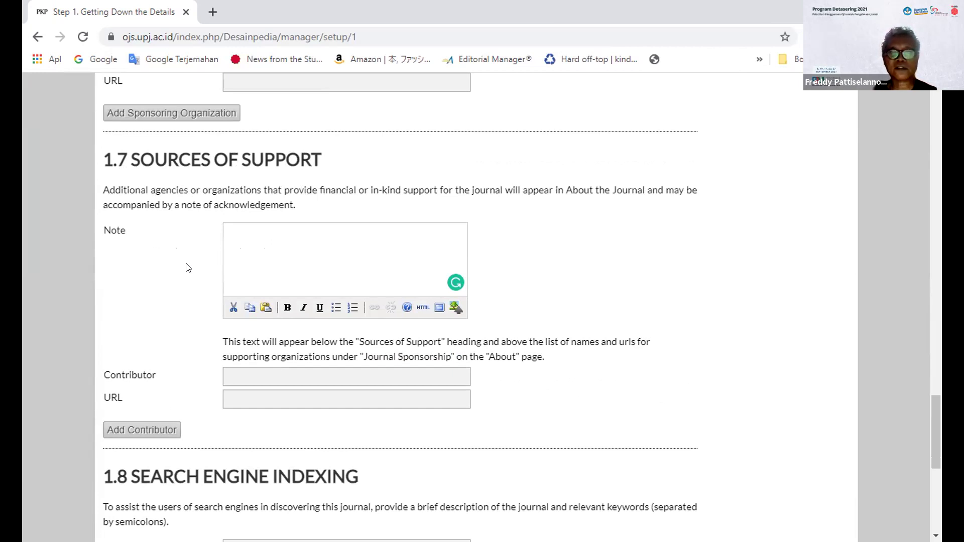
scroll(186, 267, down, 1)
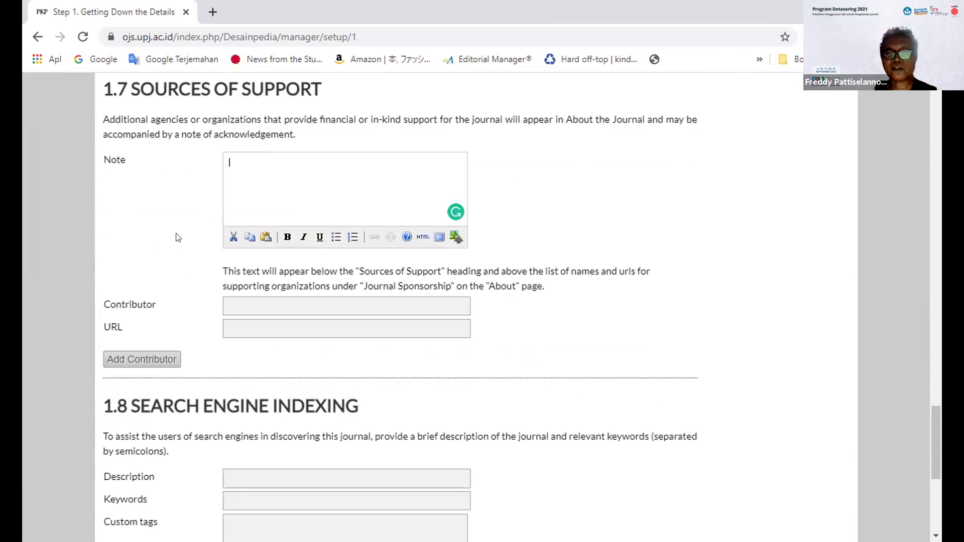
scroll(176, 237, down, 1)
scroll(176, 237, up, 1)
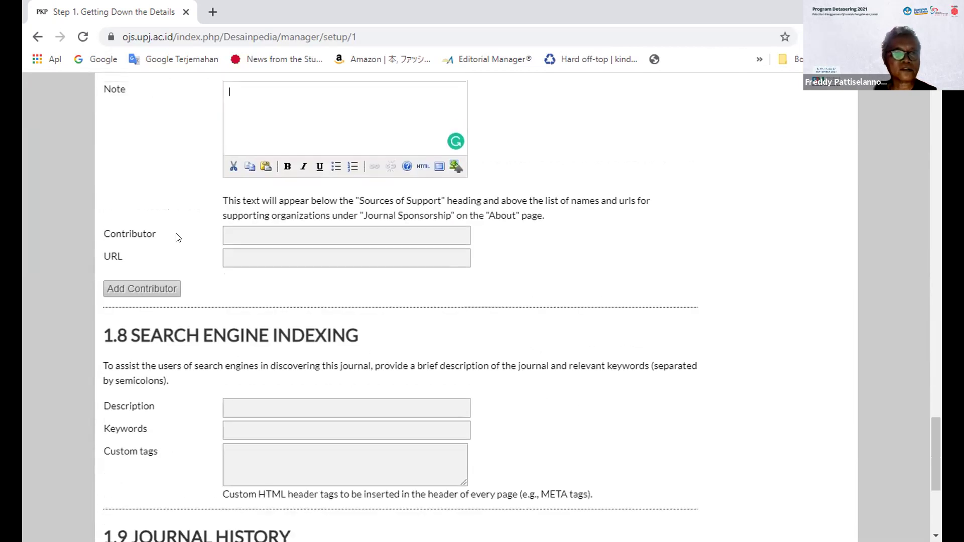
scroll(178, 237, down, 1)
scroll(179, 248, down, 1)
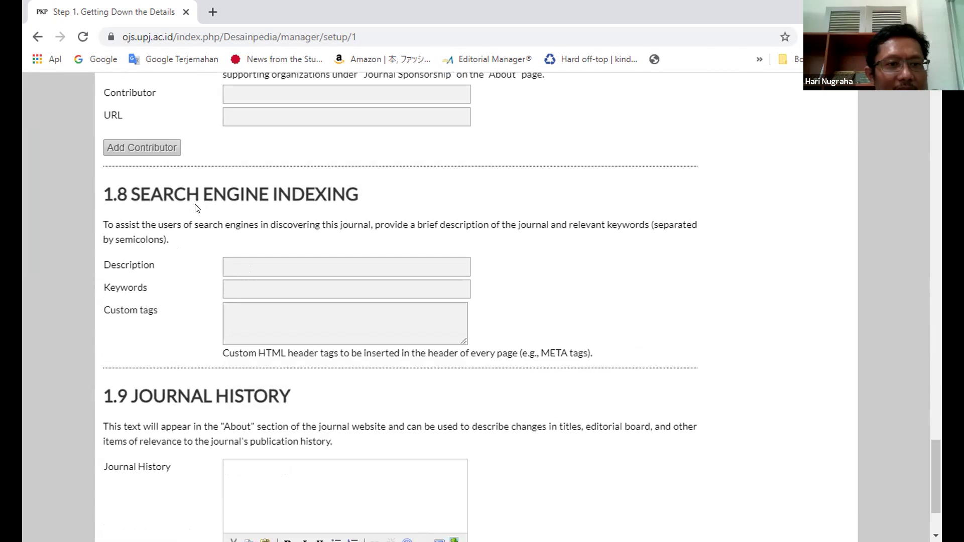
click(257, 260)
click(354, 233)
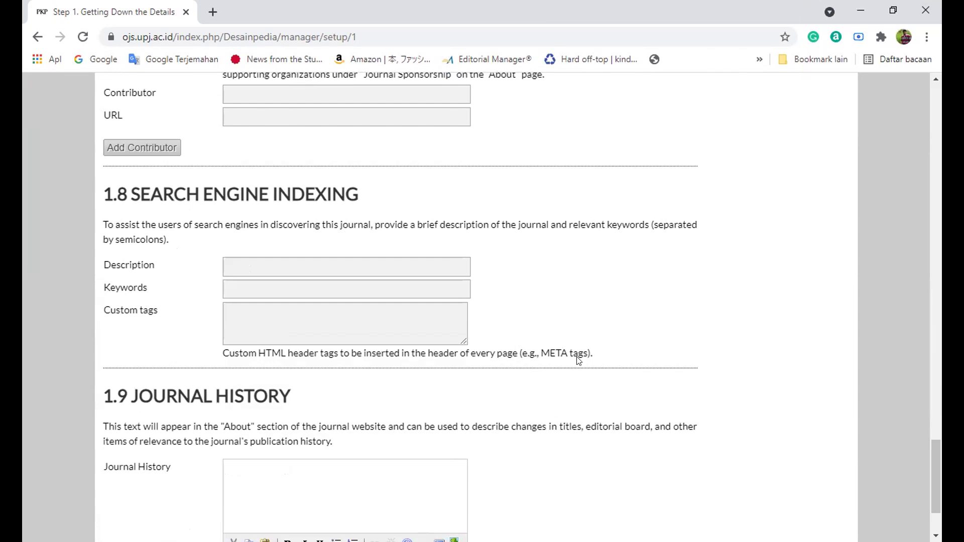
drag(191, 341, 180, 339)
click(179, 341)
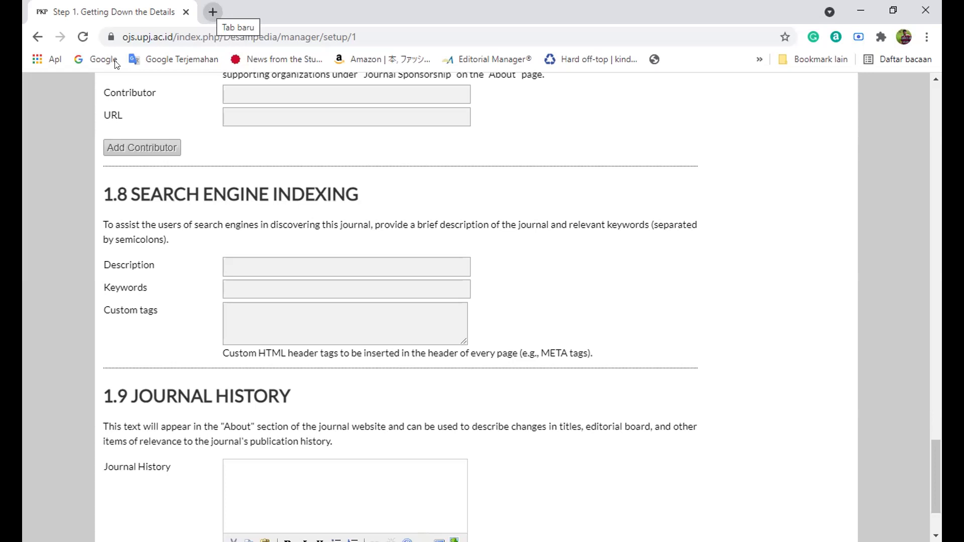
Open a new Google tab in Chrome, then switch back to the Step 1 setup tab
key(ctrl+t)
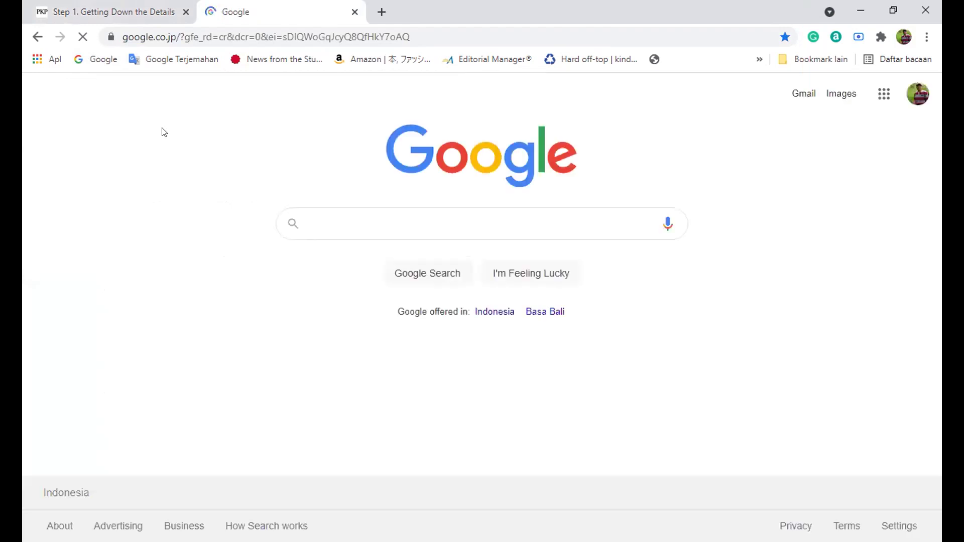
click(120, 10)
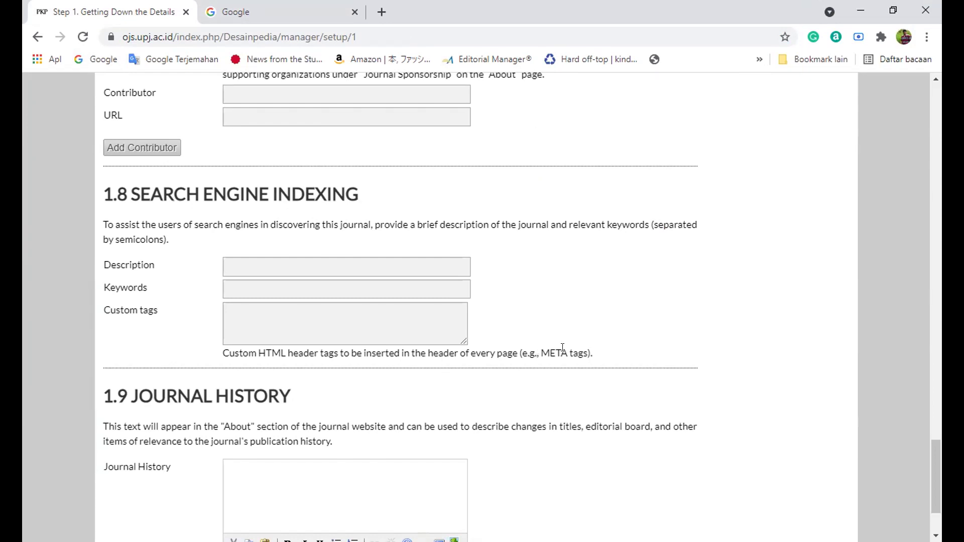
Look over the META tags hint, then click into the empty Journal History editor
drag(541, 353, 591, 353)
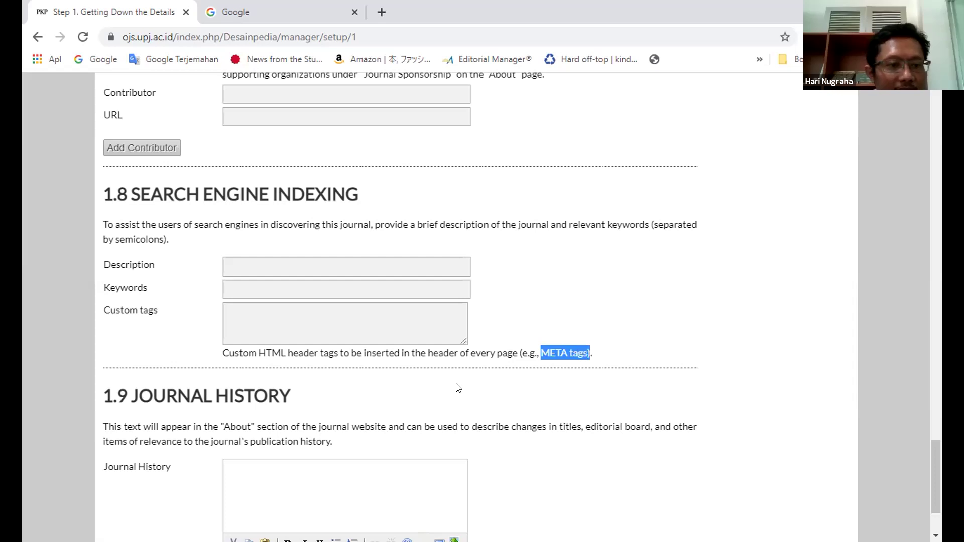
scroll(459, 367, down, 2)
click(512, 370)
scroll(512, 369, down, 1)
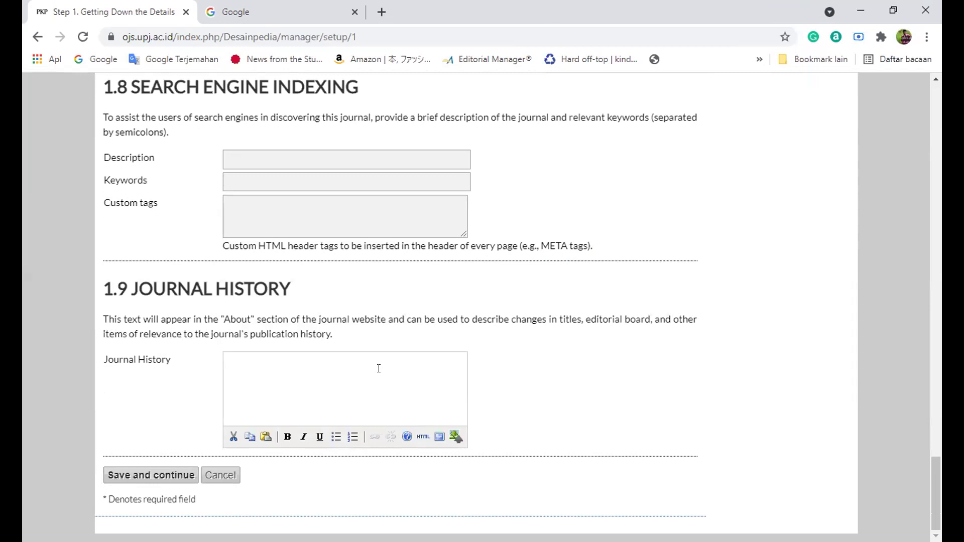
click(347, 359)
click(427, 367)
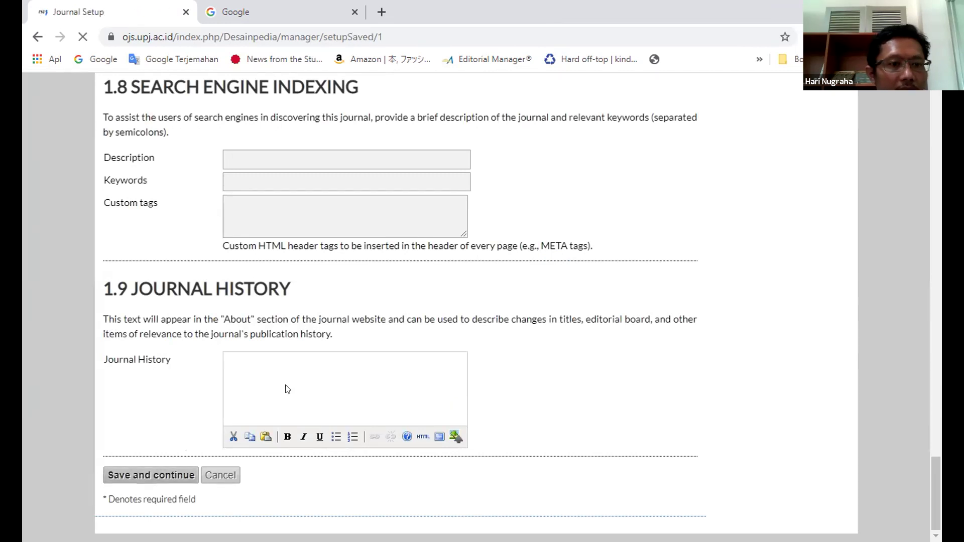
Go to Journal Setup Step 2, Journal Policies
scroll(276, 396, down, 1)
scroll(276, 391, down, 2)
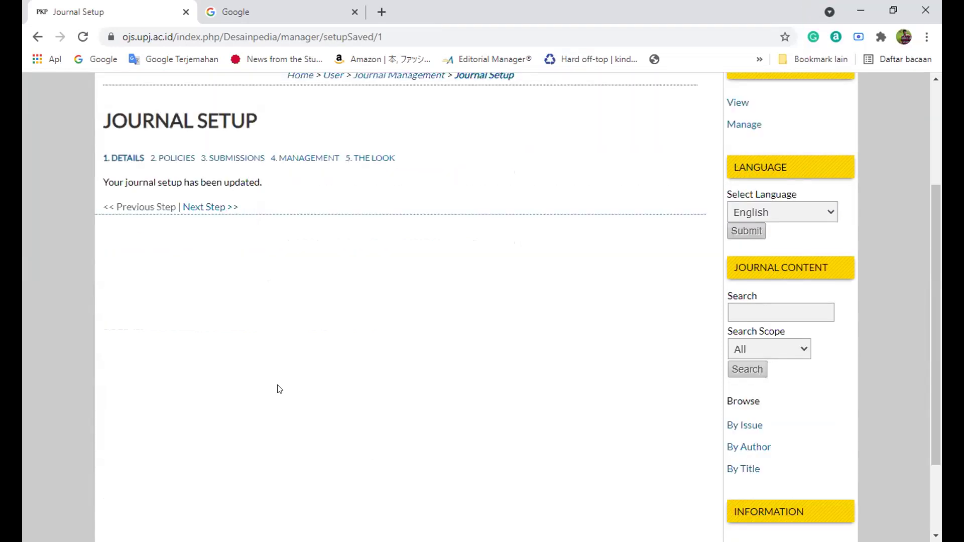
scroll(278, 389, up, 3)
scroll(219, 360, down, 1)
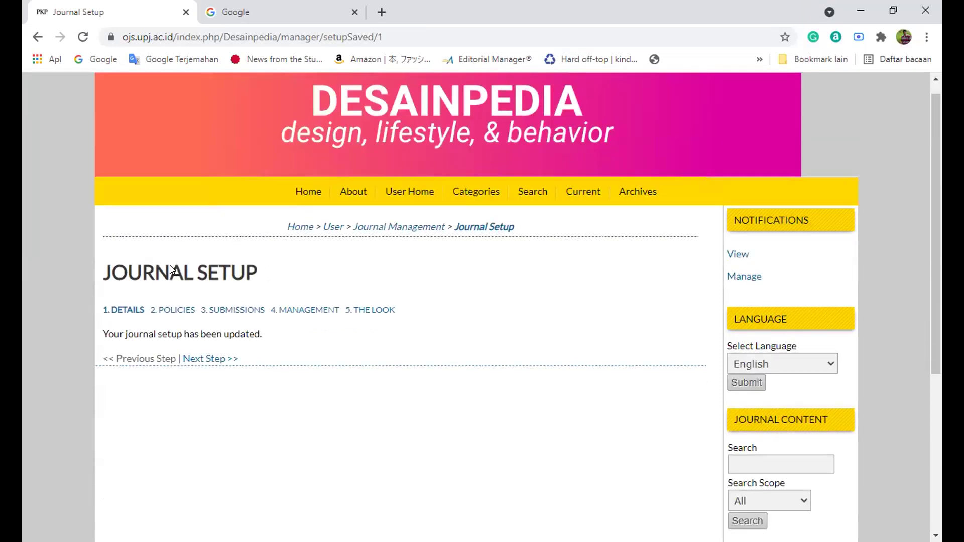
scroll(169, 257, down, 1)
click(169, 257)
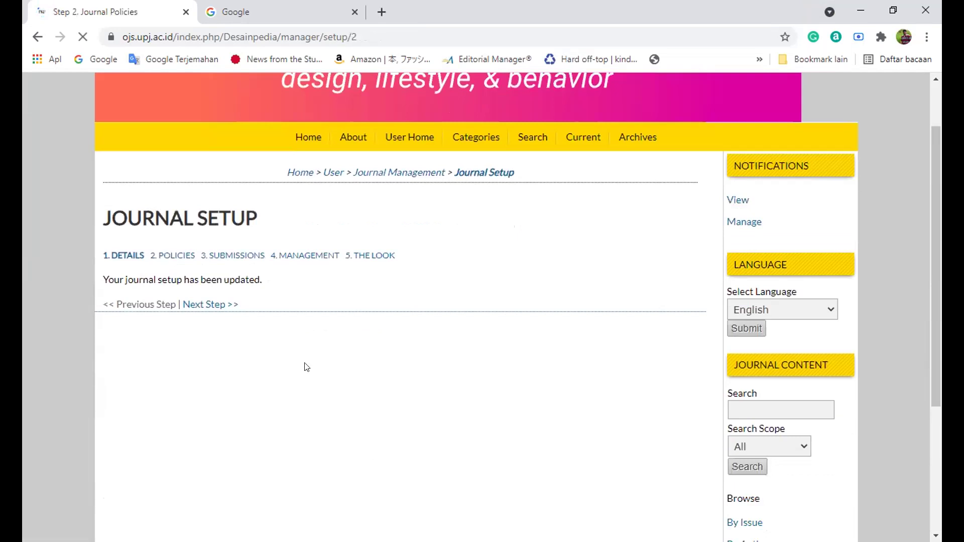
Scroll to 2.2 Peer Review and click into the empty Review Policy editor
scroll(303, 355, down, 2)
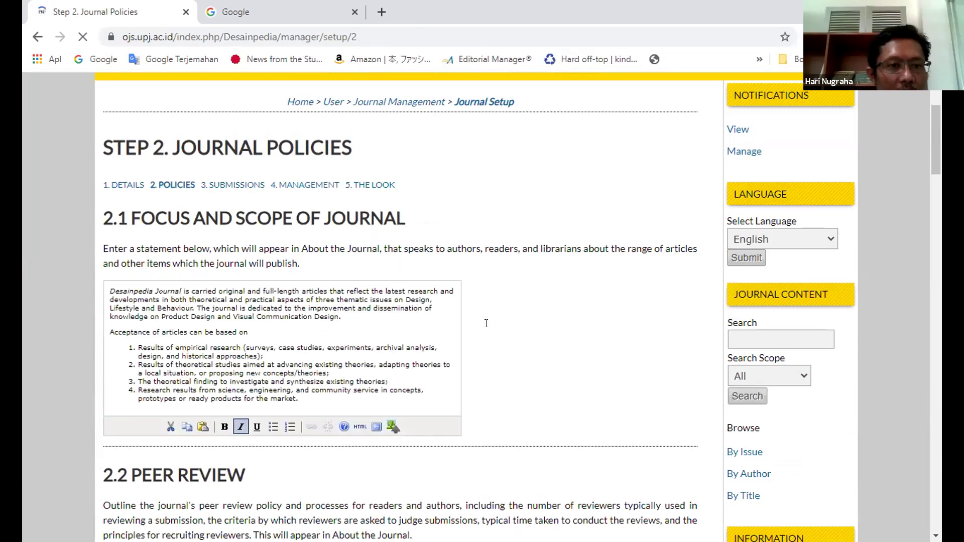
scroll(332, 276, down, 2)
scroll(393, 372, down, 1)
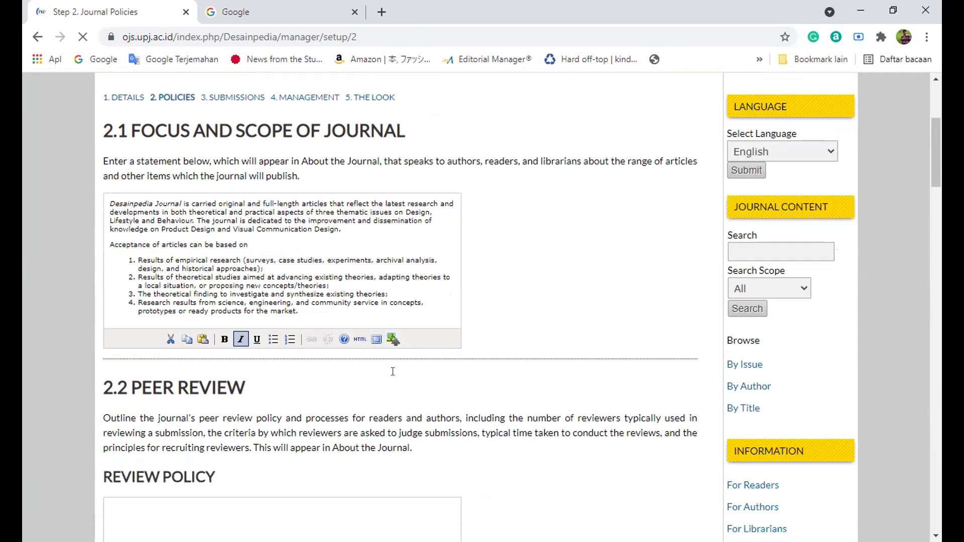
scroll(388, 310, down, 2)
scroll(200, 321, down, 1)
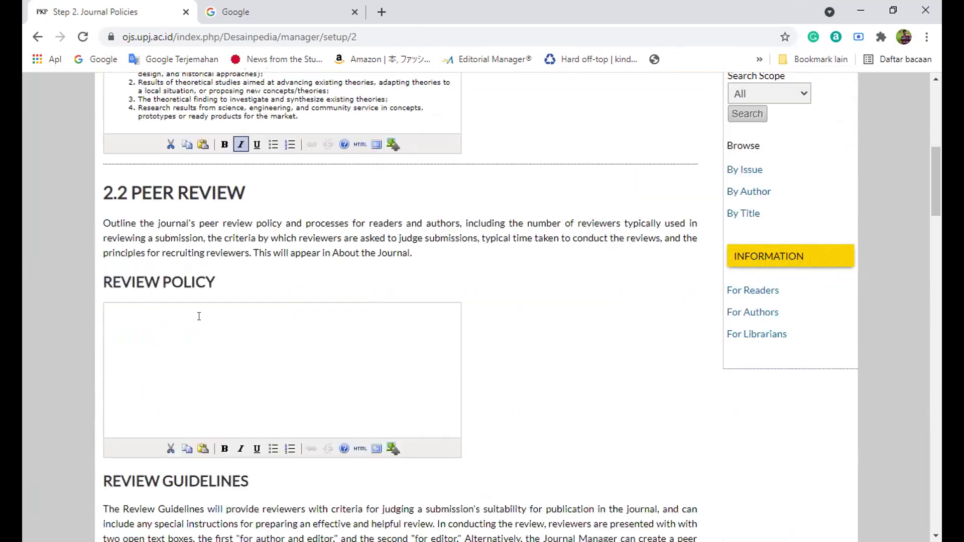
click(199, 316)
key(Tab)
Click into the empty Review Guidelines editor
scroll(254, 266, down, 4)
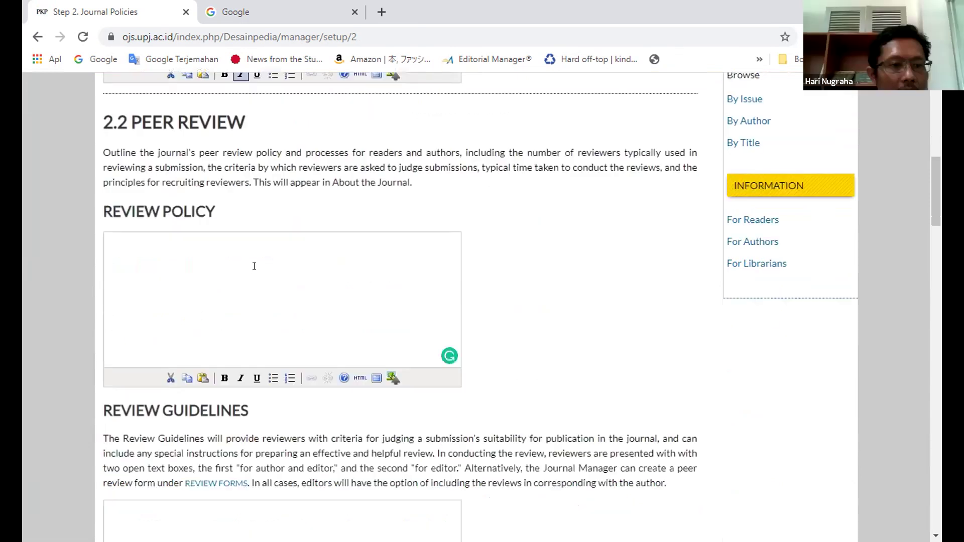
scroll(232, 282, down, 1)
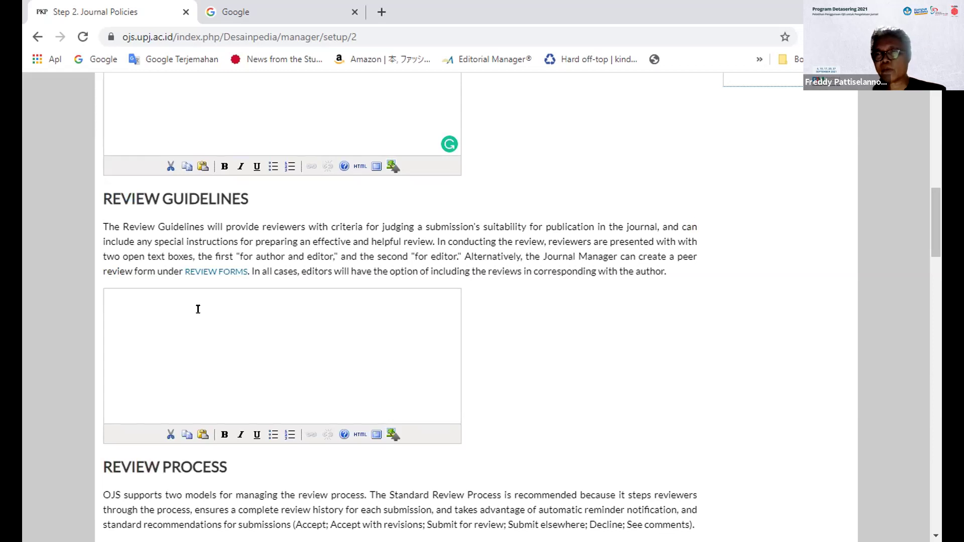
scroll(197, 309, down, 2)
click(198, 307)
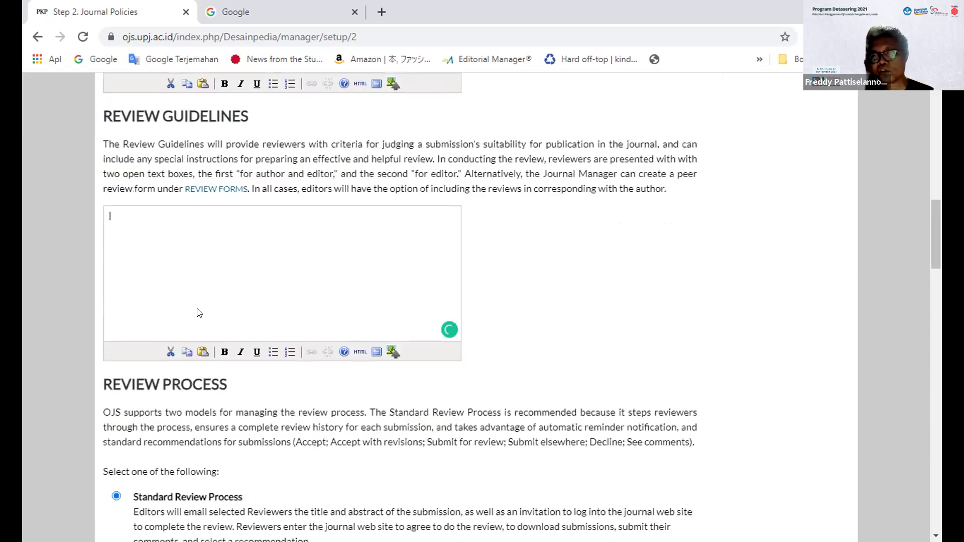
scroll(228, 293, down, 1)
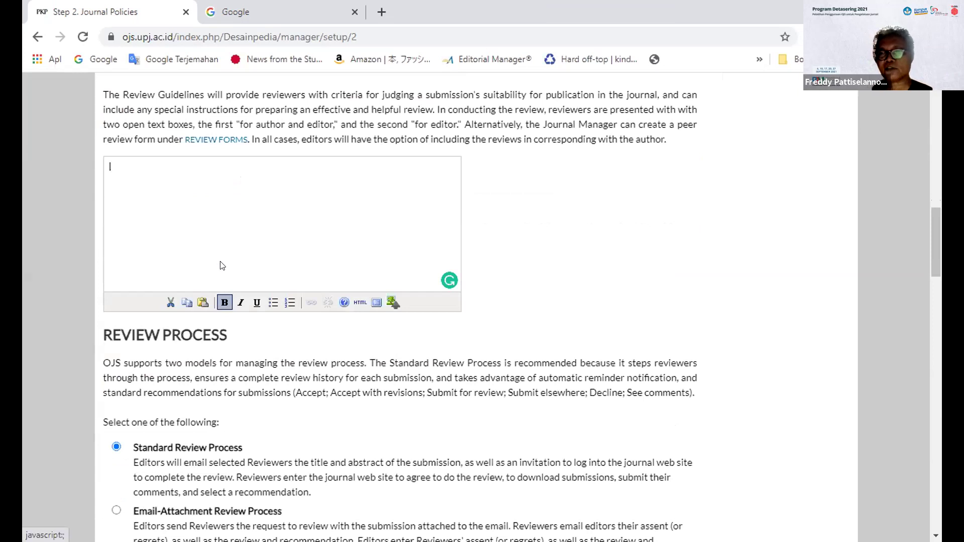
scroll(220, 266, up, 7)
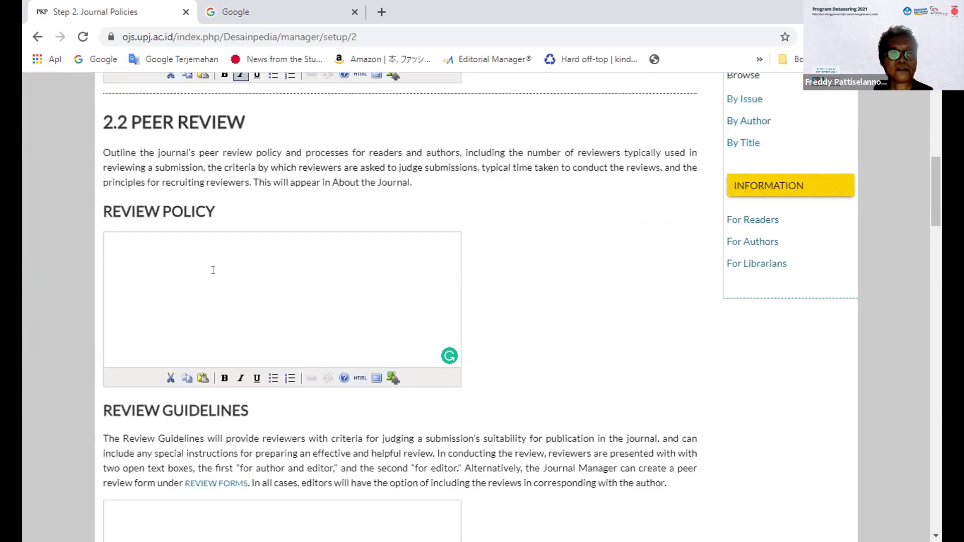
scroll(213, 270, down, 6)
scroll(213, 270, down, 6)
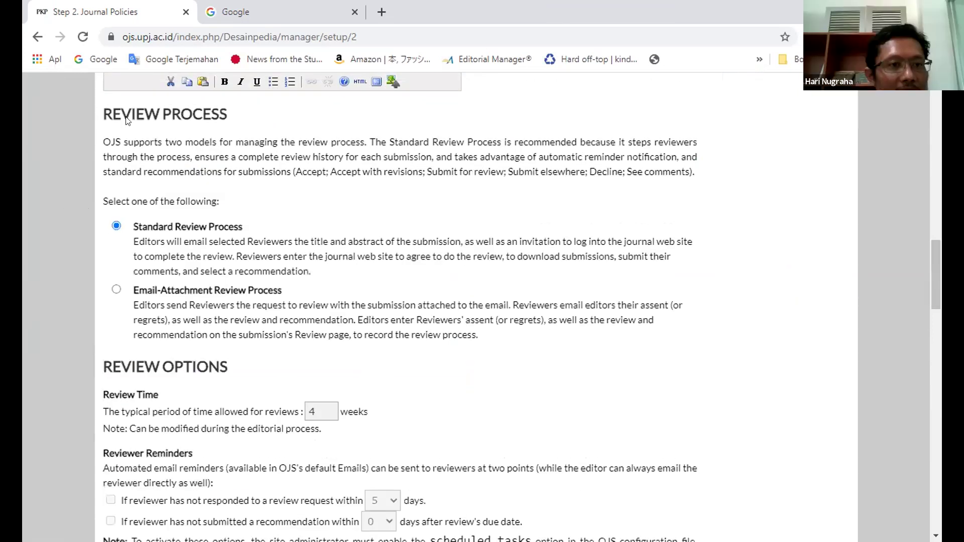
scroll(128, 184, up, 1)
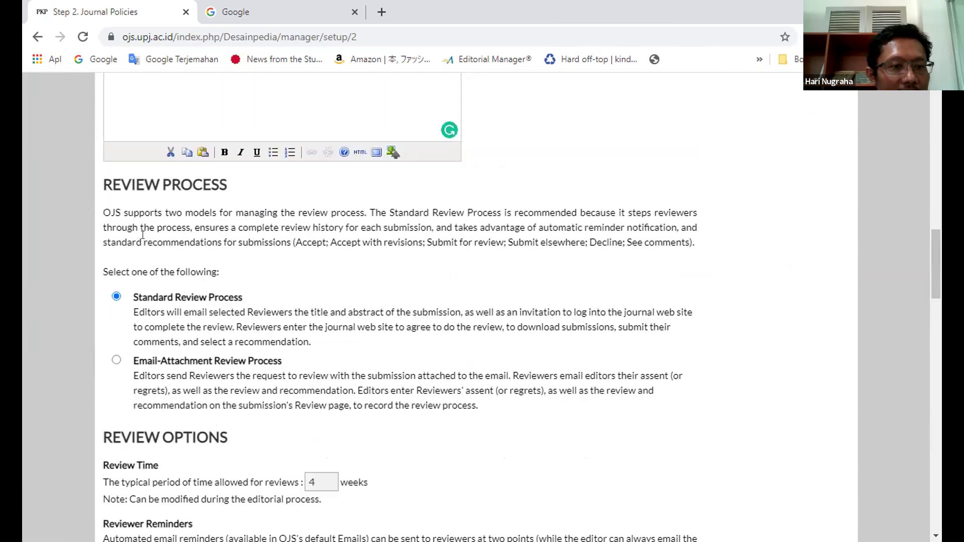
scroll(221, 213, down, 1)
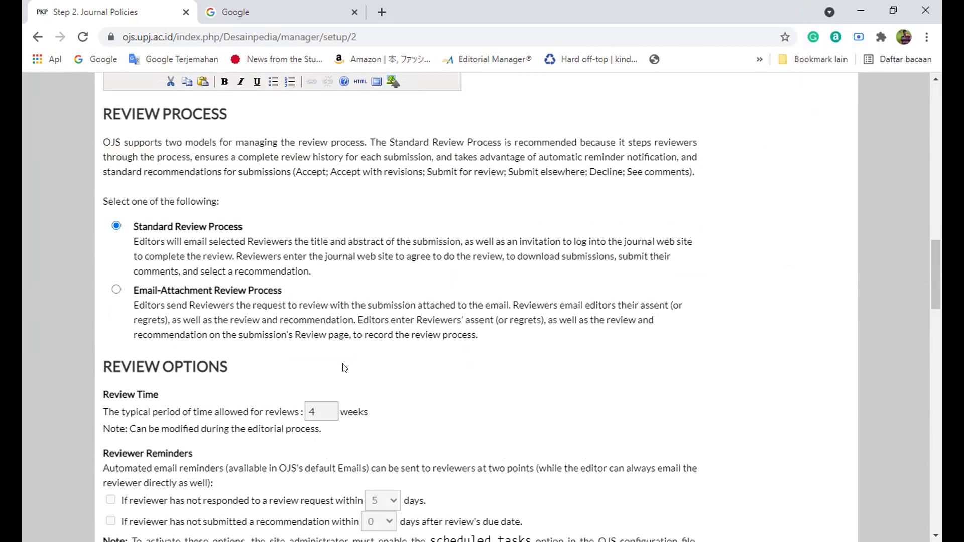
scroll(82, 284, down, 1)
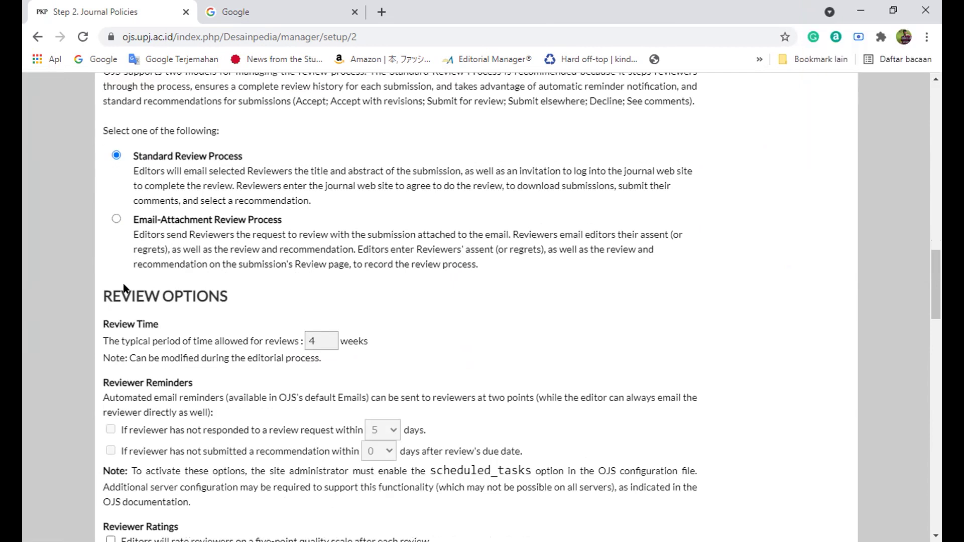
scroll(280, 371, down, 1)
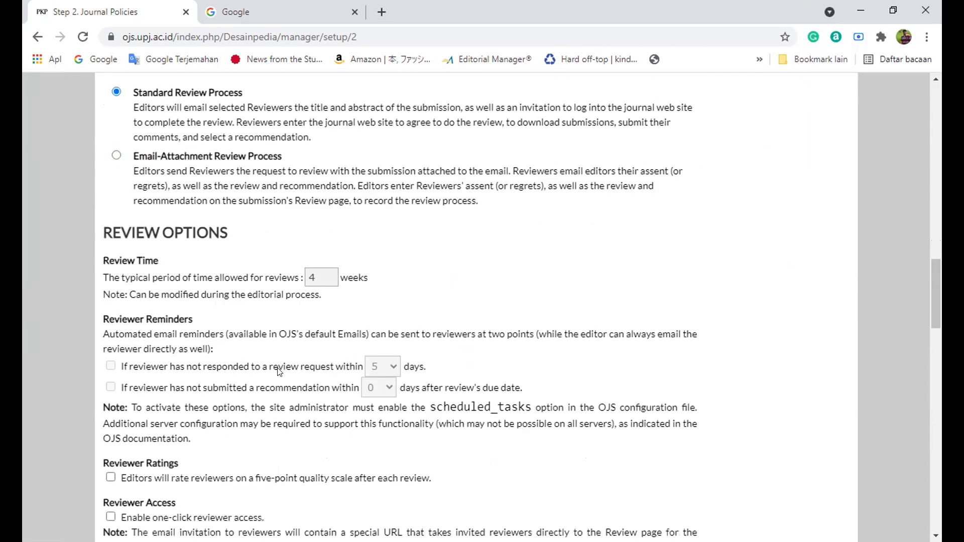
scroll(154, 336, down, 1)
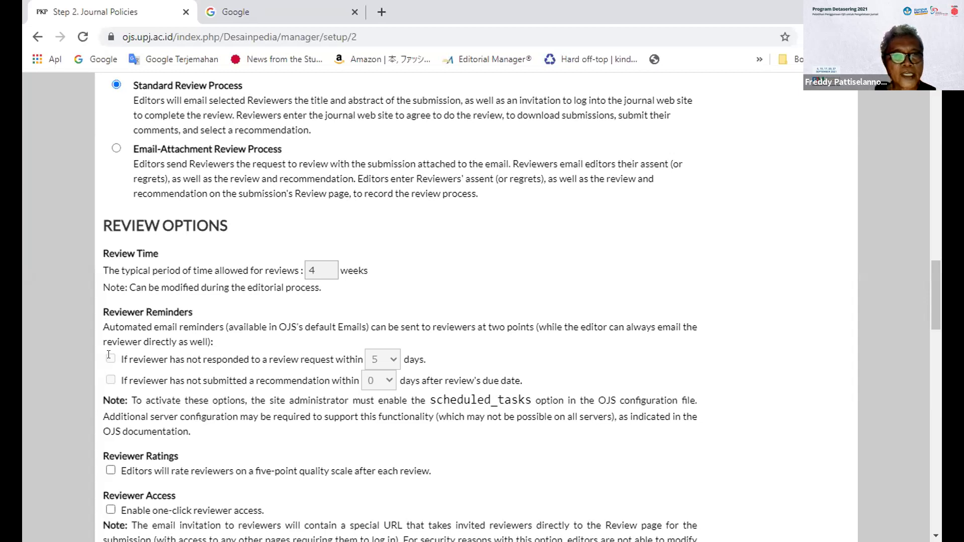
scroll(392, 291, down, 1)
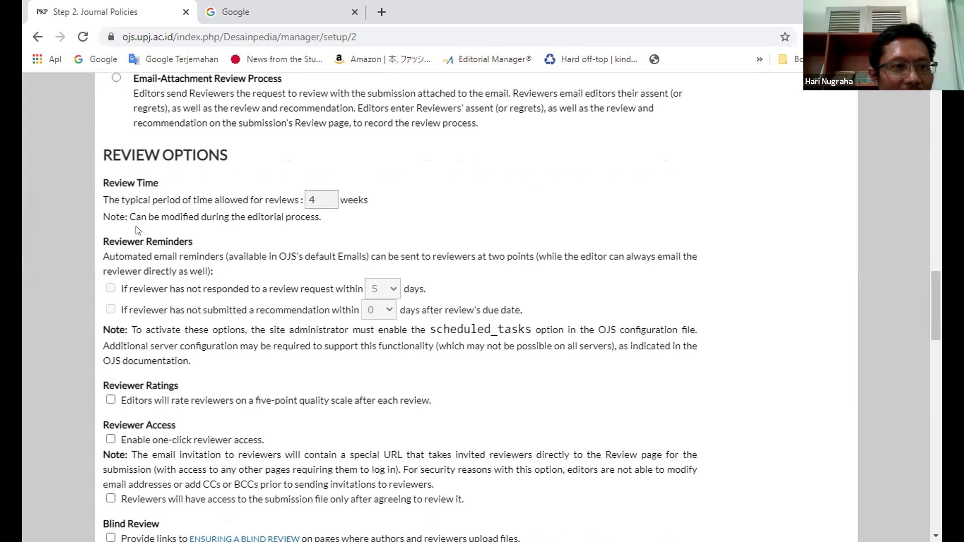
scroll(105, 360, up, 1)
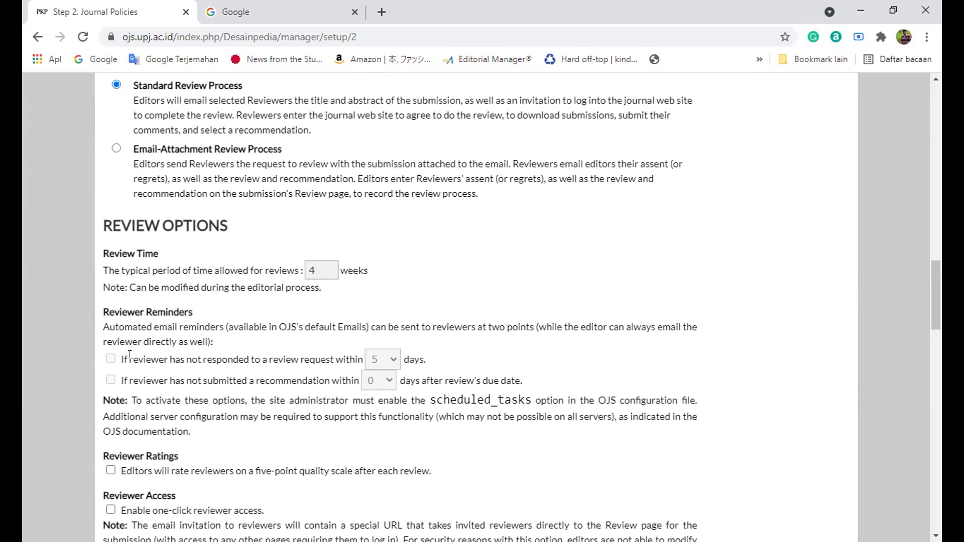
scroll(131, 354, up, 1)
key(Down)
scroll(132, 351, down, 1)
double_click(321, 270)
text(5)
key(BackSpace)
text(4)
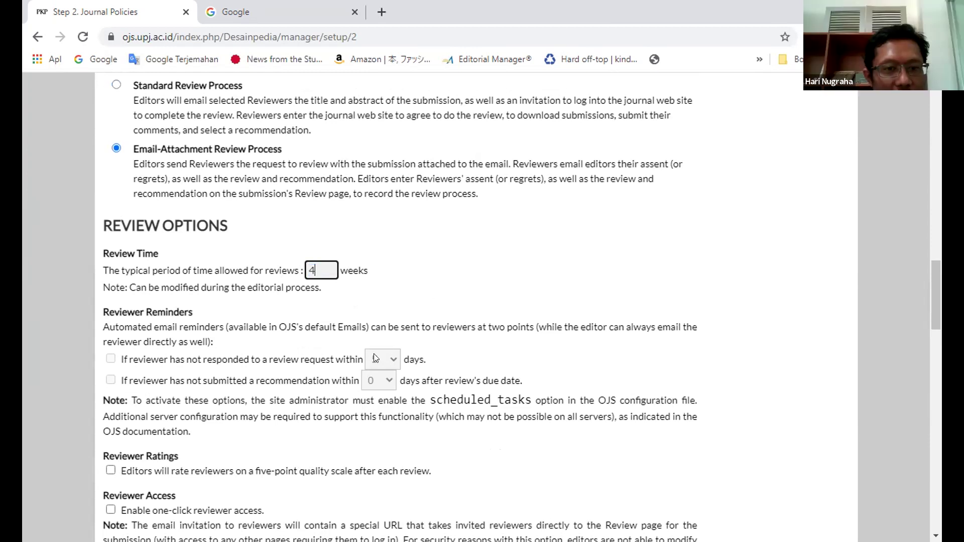
click(376, 368)
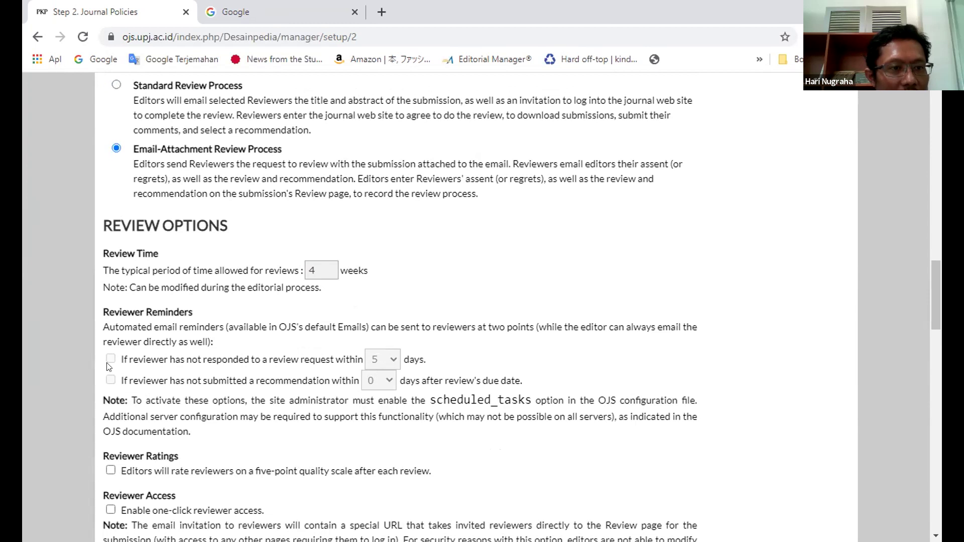
click(116, 85)
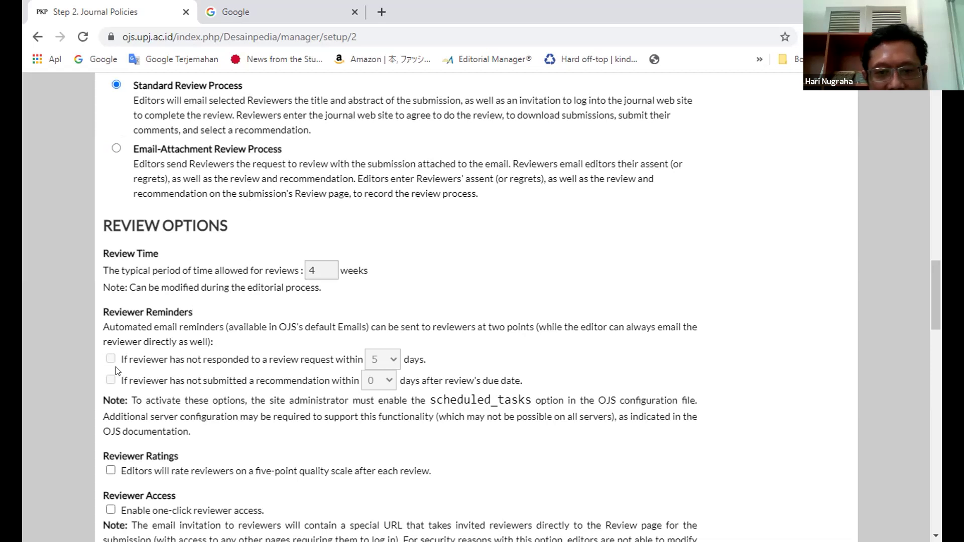
drag(119, 359, 106, 358)
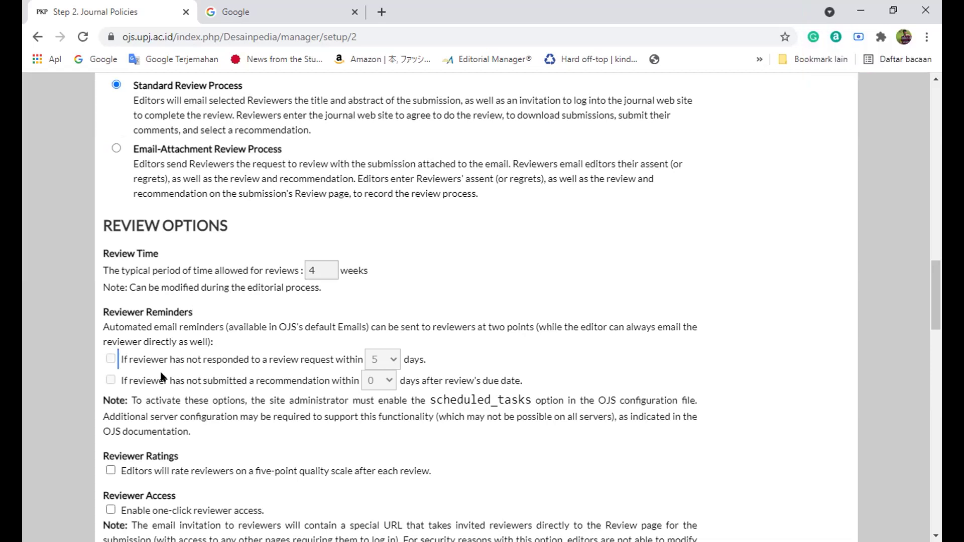
scroll(165, 352, up, 2)
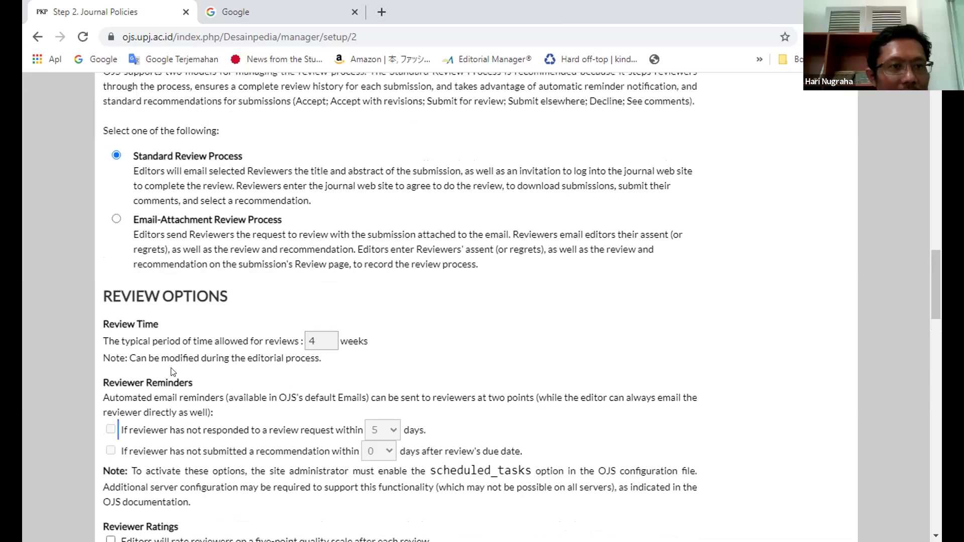
scroll(173, 369, up, 4)
scroll(173, 369, up, 7)
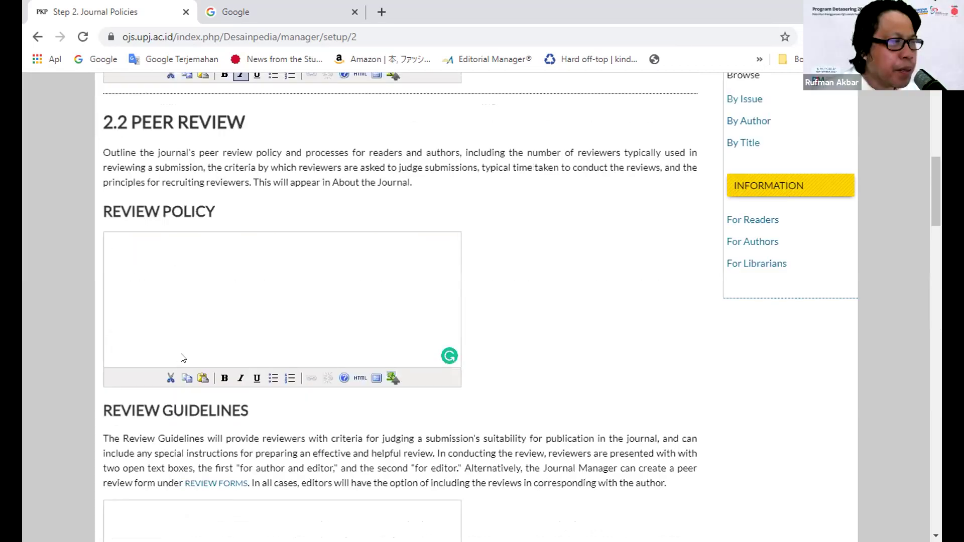
scroll(182, 358, down, 5)
scroll(182, 358, down, 10)
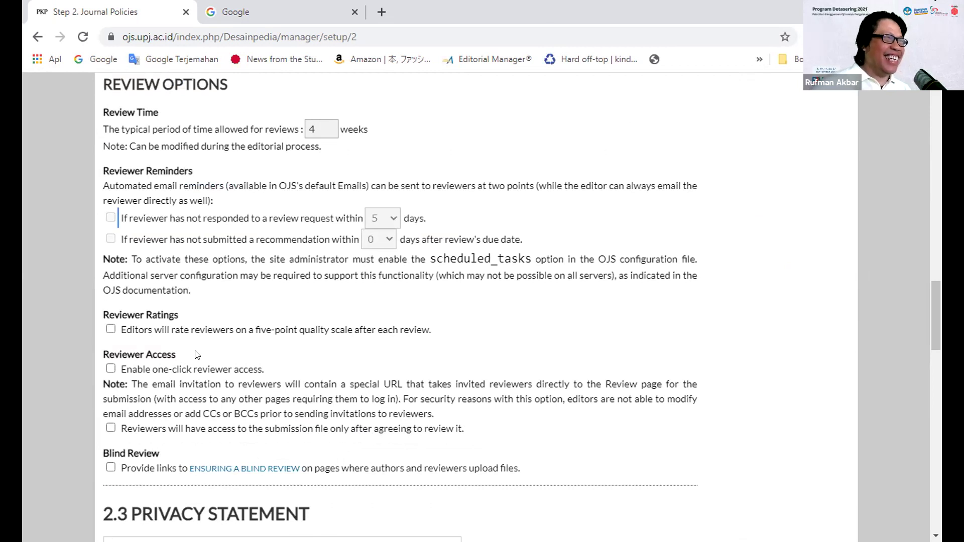
scroll(151, 357, down, 3)
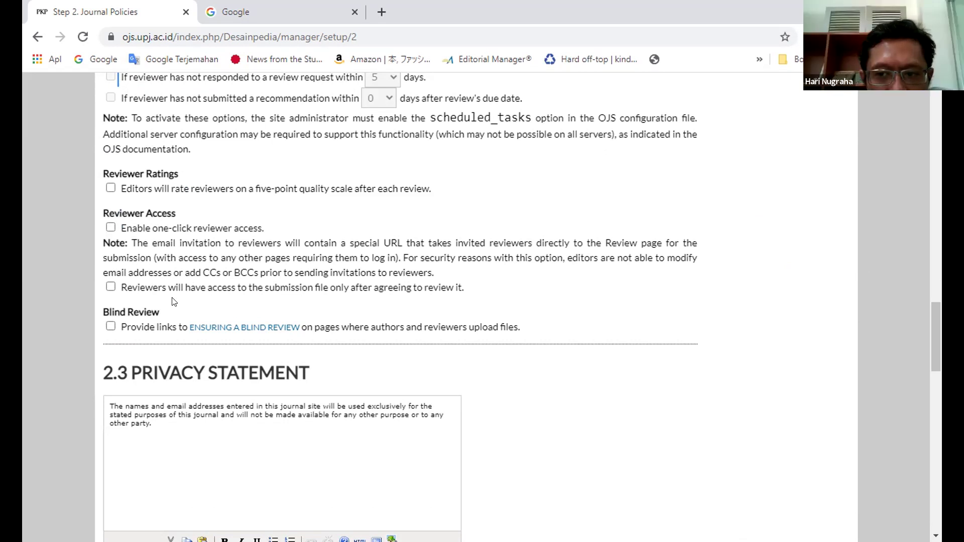
scroll(174, 301, up, 2)
scroll(171, 296, up, 10)
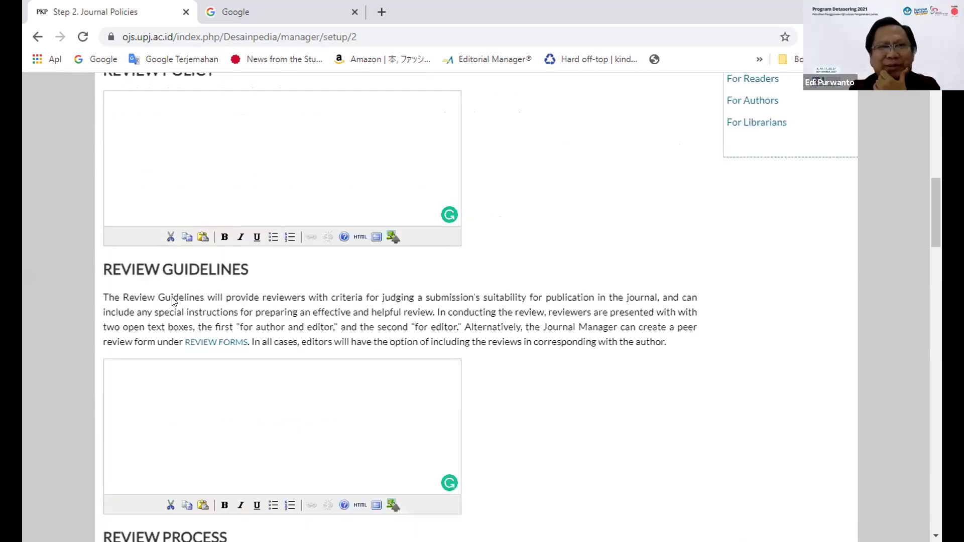
scroll(172, 301, up, 5)
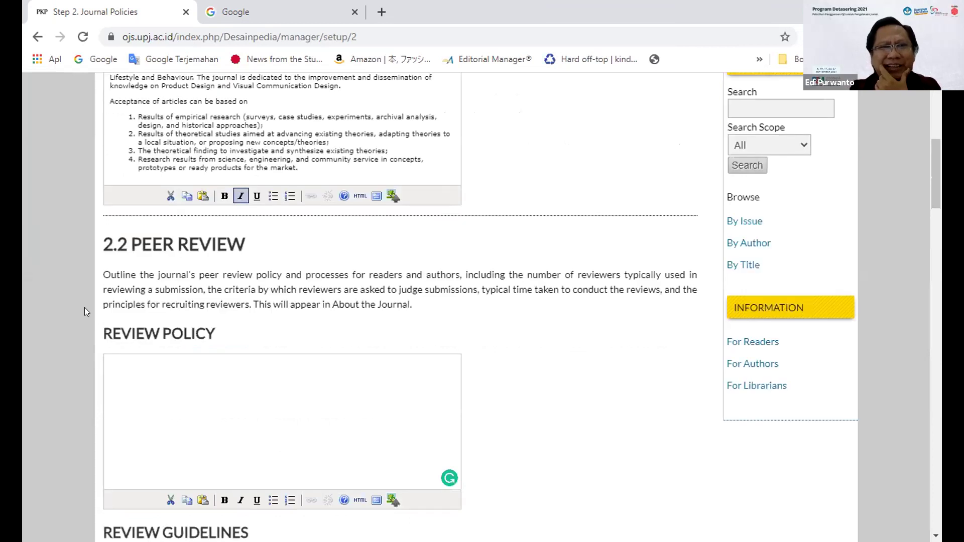
scroll(301, 276, up, 10)
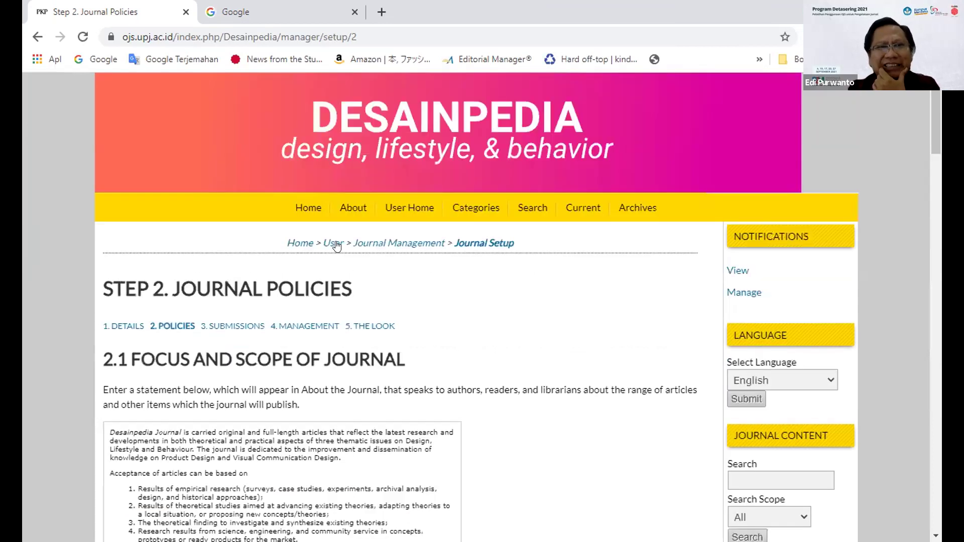
Return to Journal Management and scroll through its Management Pages, Users and Roles lists
click(389, 244)
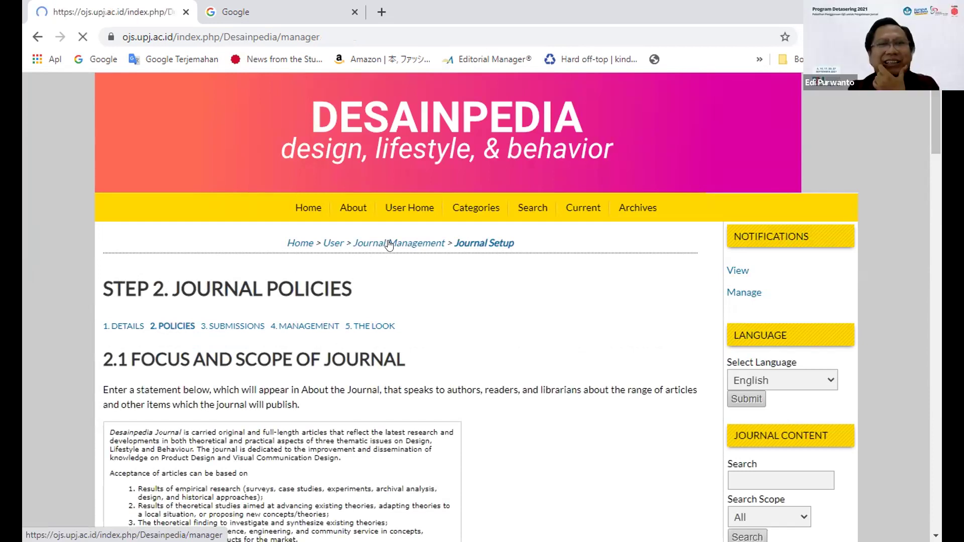
scroll(317, 298, down, 3)
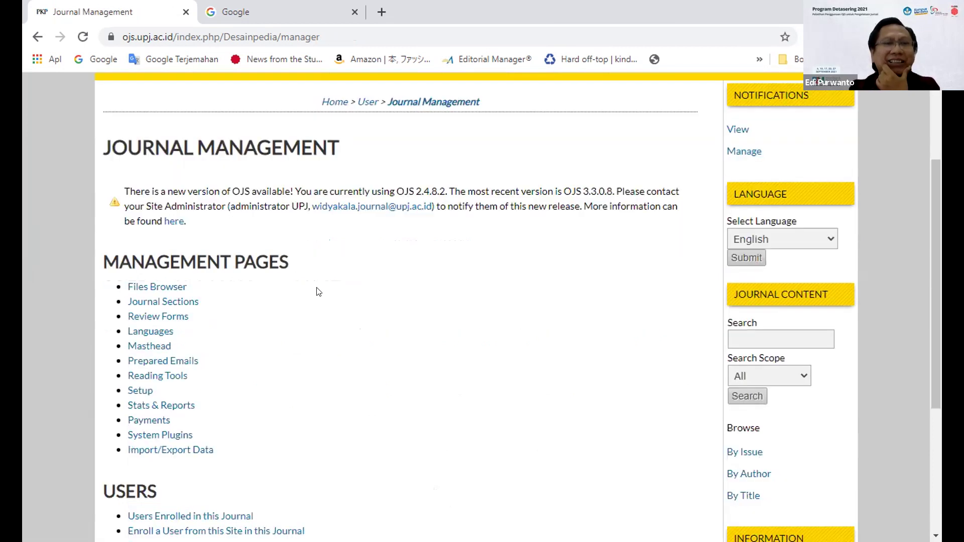
scroll(317, 292, down, 3)
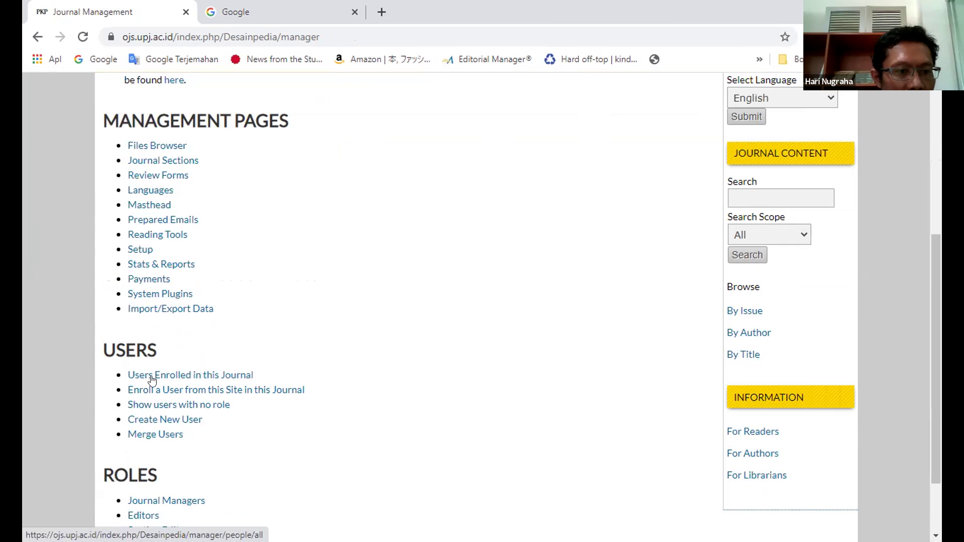
scroll(209, 404, down, 2)
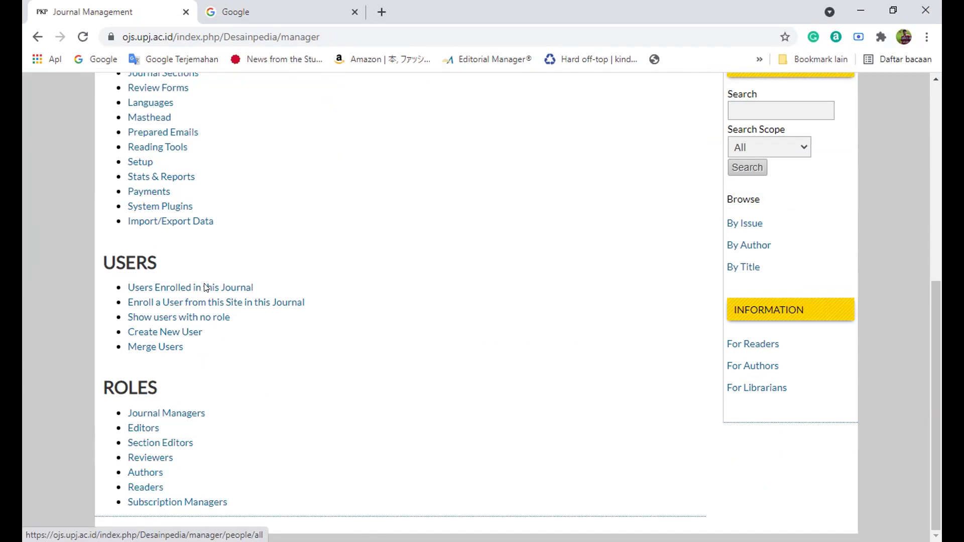
scroll(206, 287, up, 3)
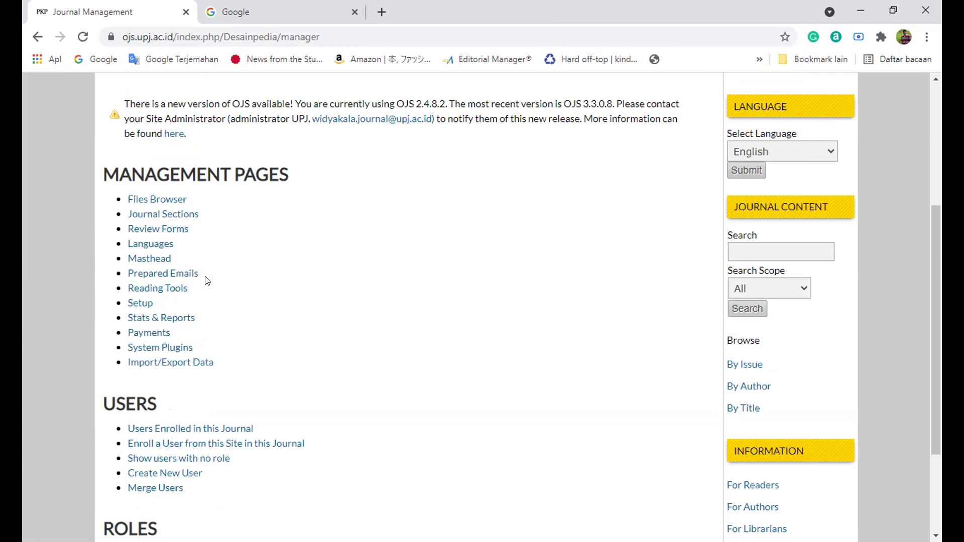
scroll(226, 293, down, 1)
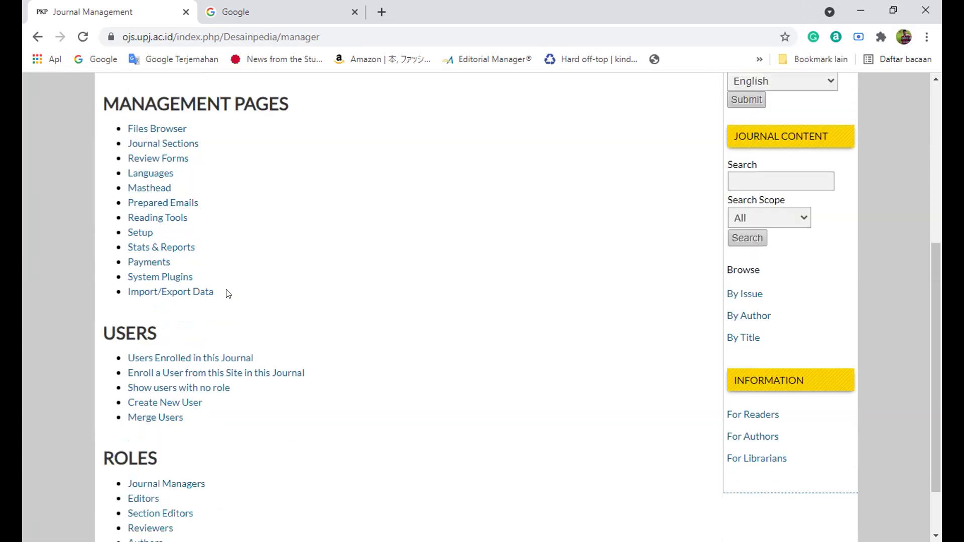
Open System Plugins and browse down the Block Plugins list
click(152, 280)
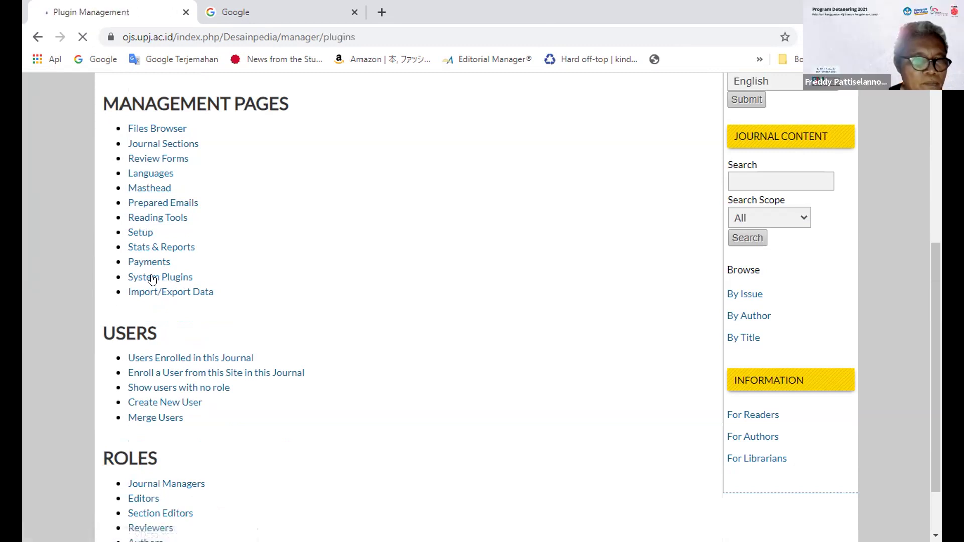
scroll(295, 323, down, 2)
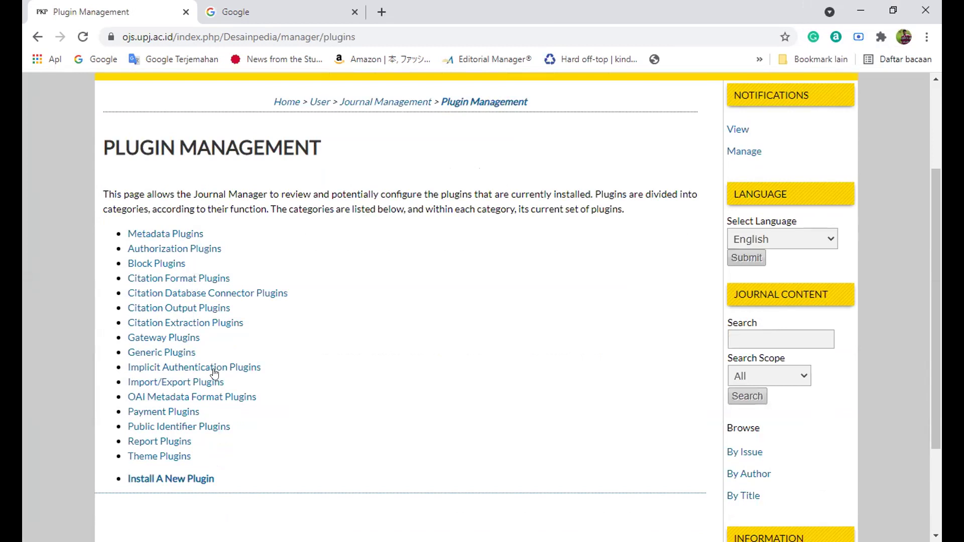
click(165, 264)
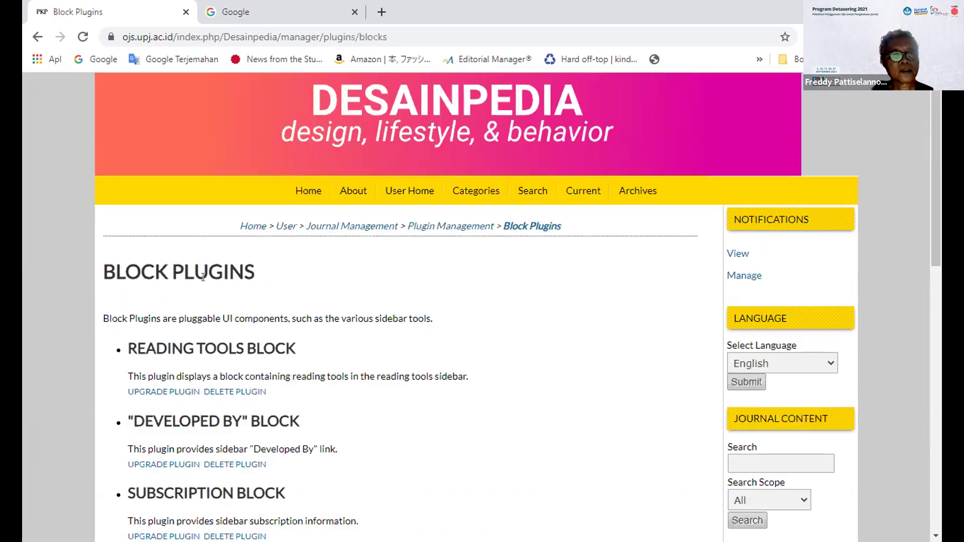
scroll(201, 271, down, 1)
scroll(183, 201, down, 2)
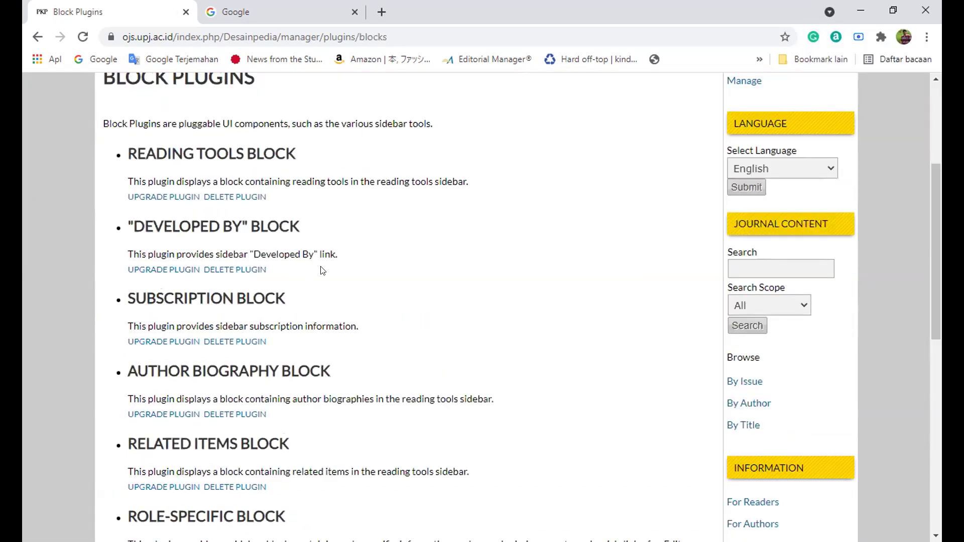
scroll(332, 267, down, 1)
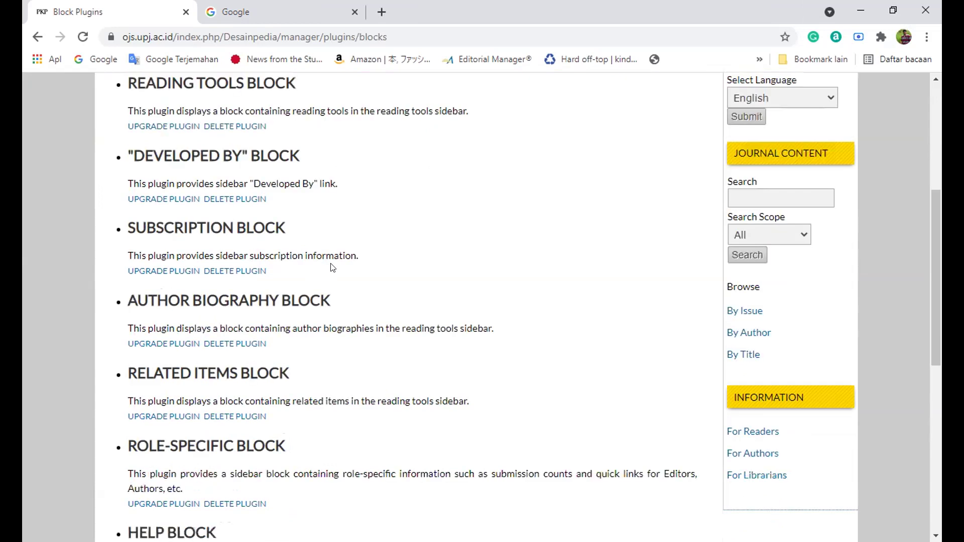
scroll(331, 269, down, 3)
scroll(330, 270, down, 3)
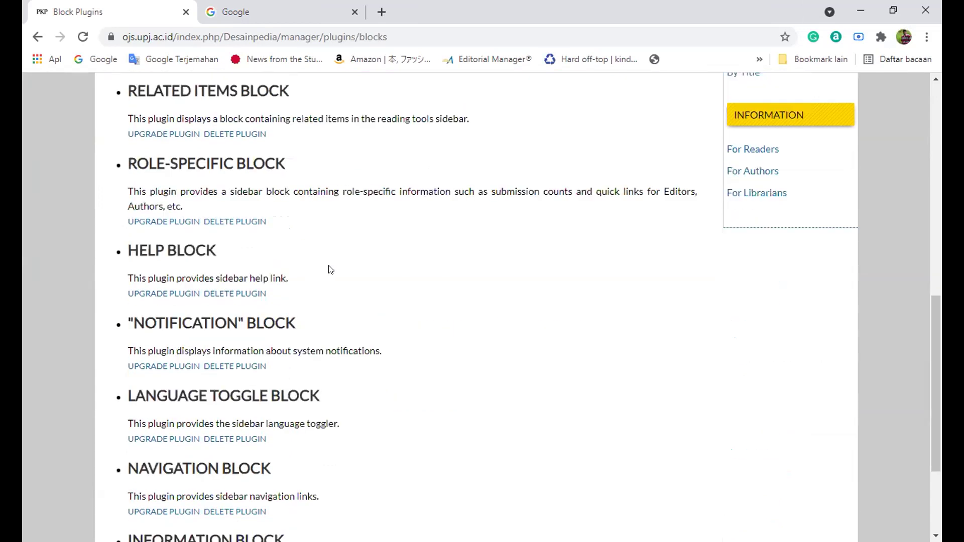
scroll(330, 270, down, 1)
scroll(328, 266, down, 1)
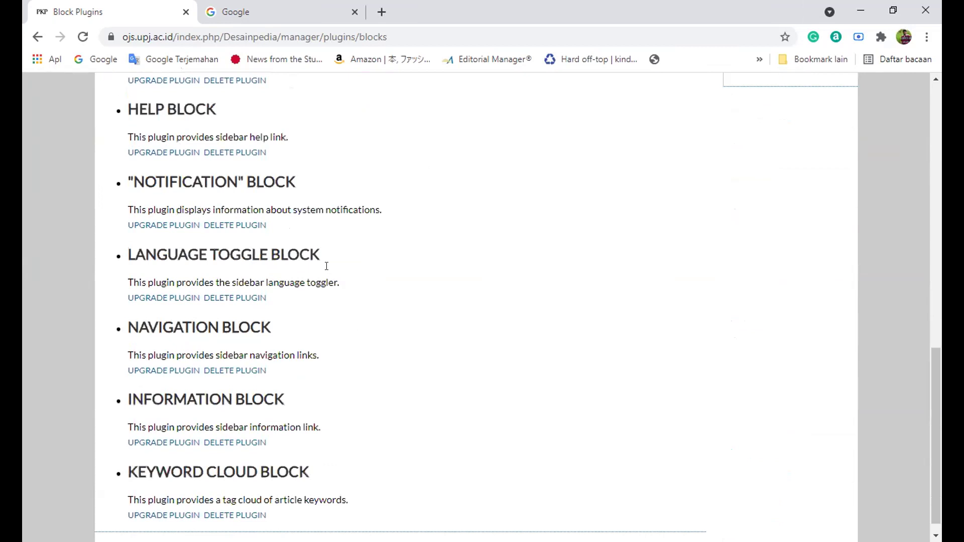
Scroll back up the block plugins and return to the Plugin Management categories
scroll(331, 281, down, 1)
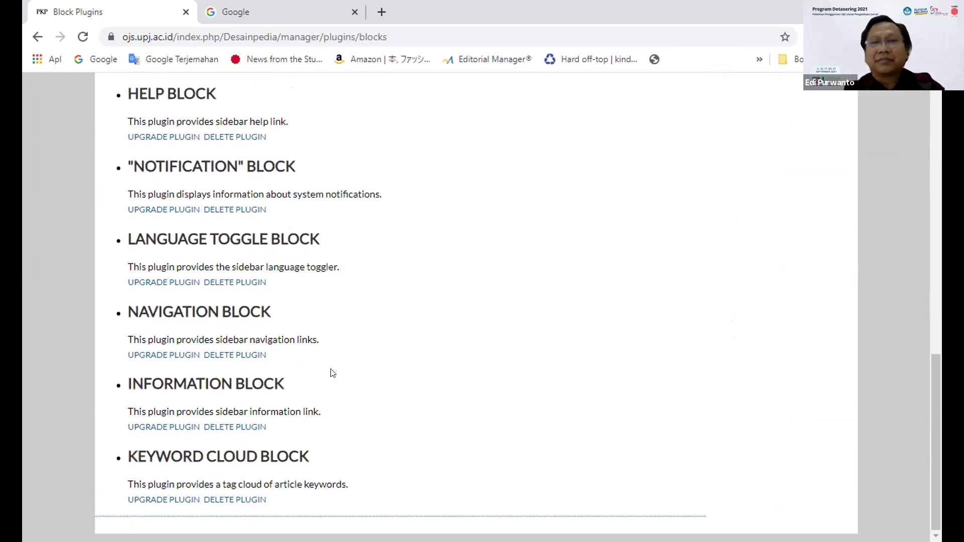
scroll(331, 373, up, 1)
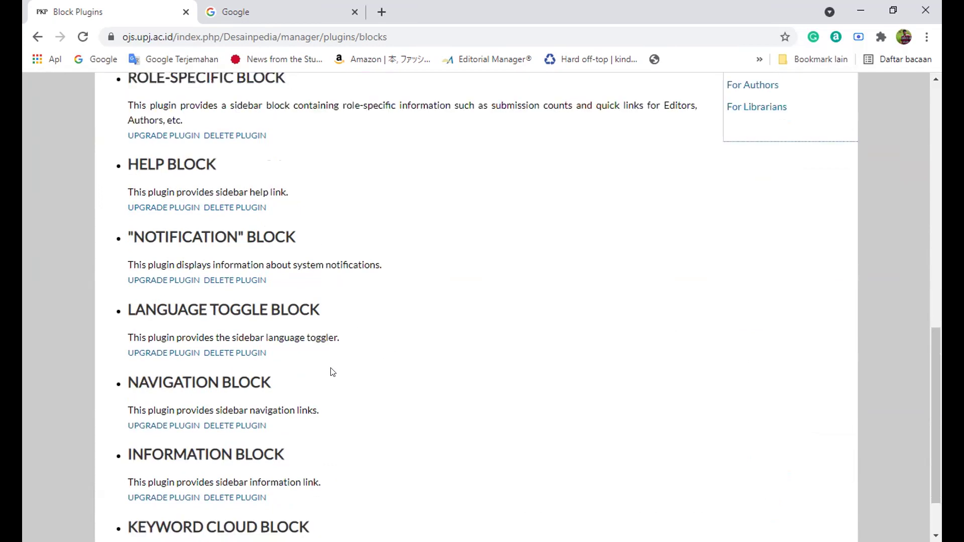
scroll(330, 372, up, 2)
scroll(331, 372, up, 2)
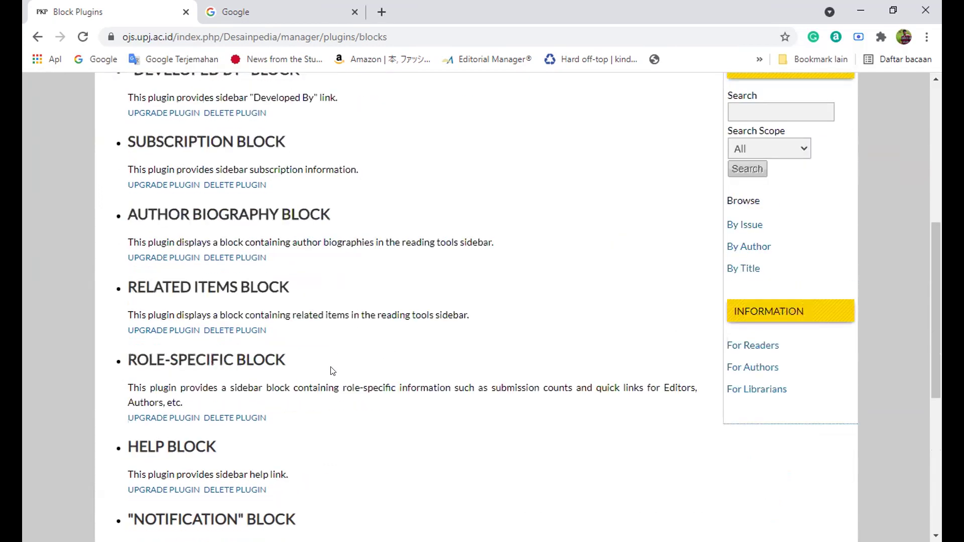
scroll(331, 371, up, 2)
scroll(423, 248, up, 3)
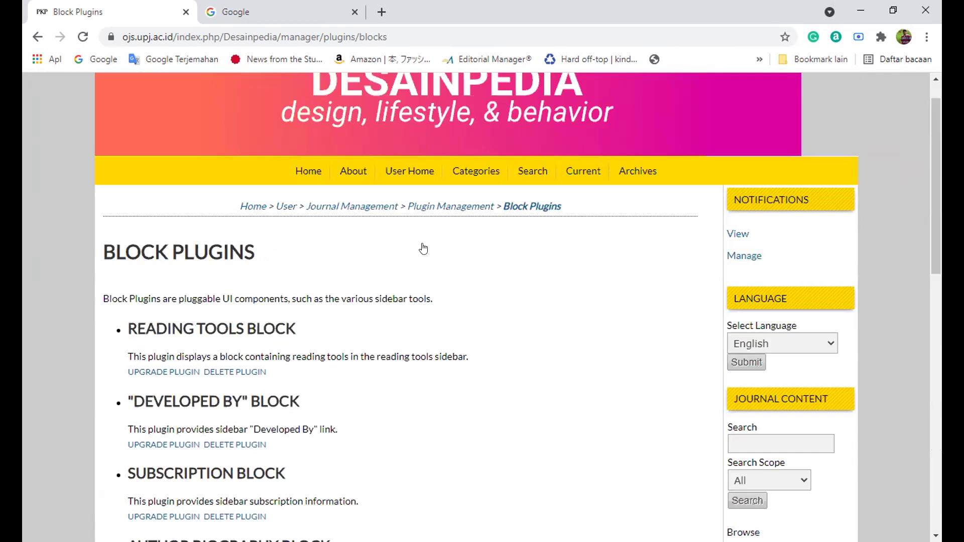
scroll(423, 249, up, 1)
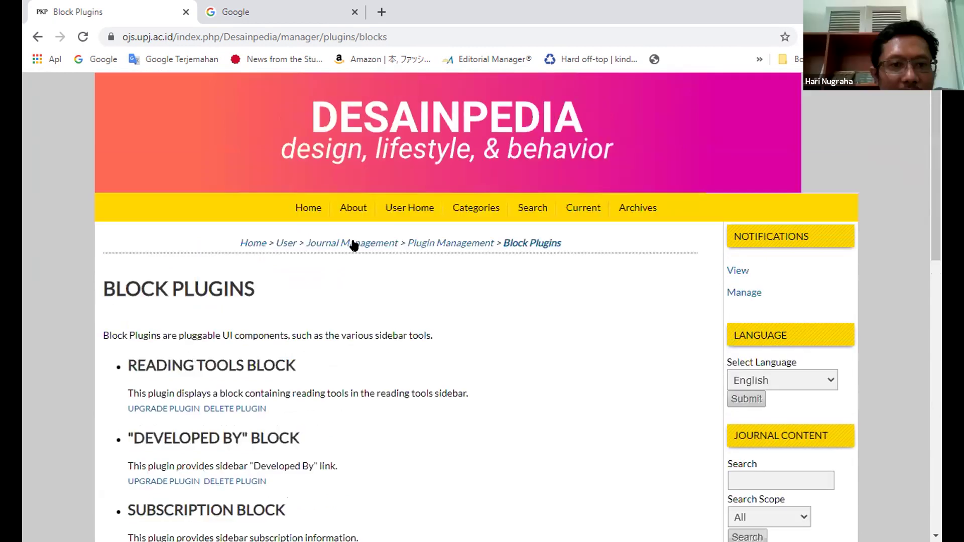
key(alt+Left)
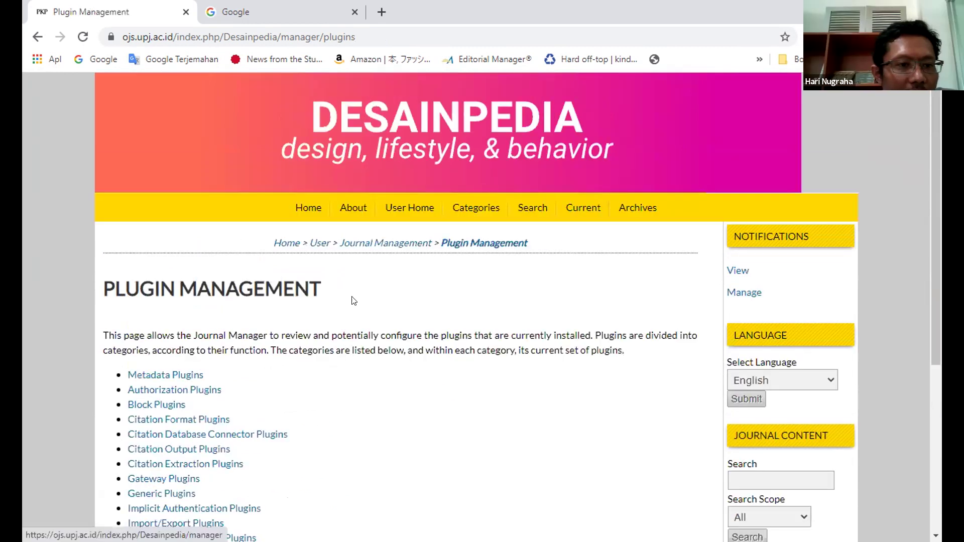
Open Generic Plugins and scroll through the installed plugin list
scroll(294, 155, down, 2)
scroll(215, 174, down, 2)
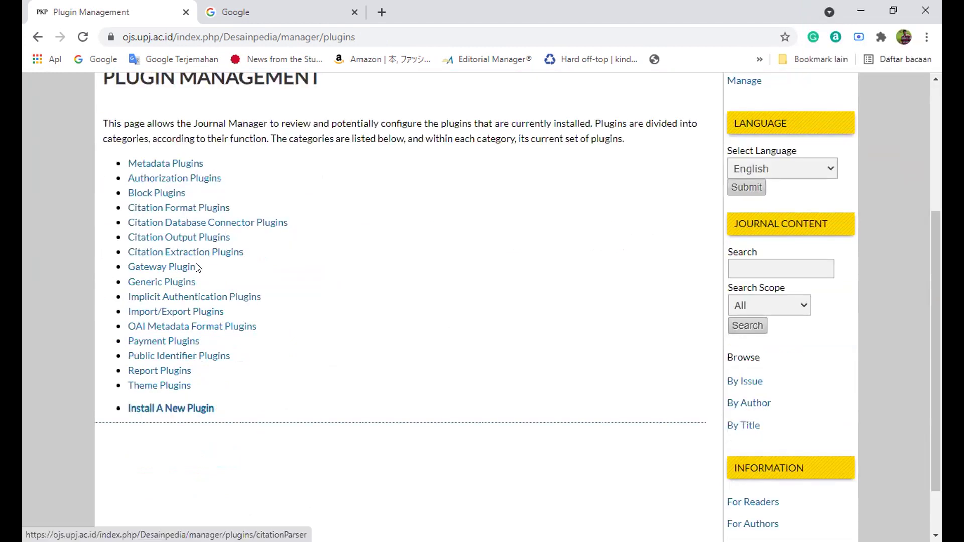
click(172, 283)
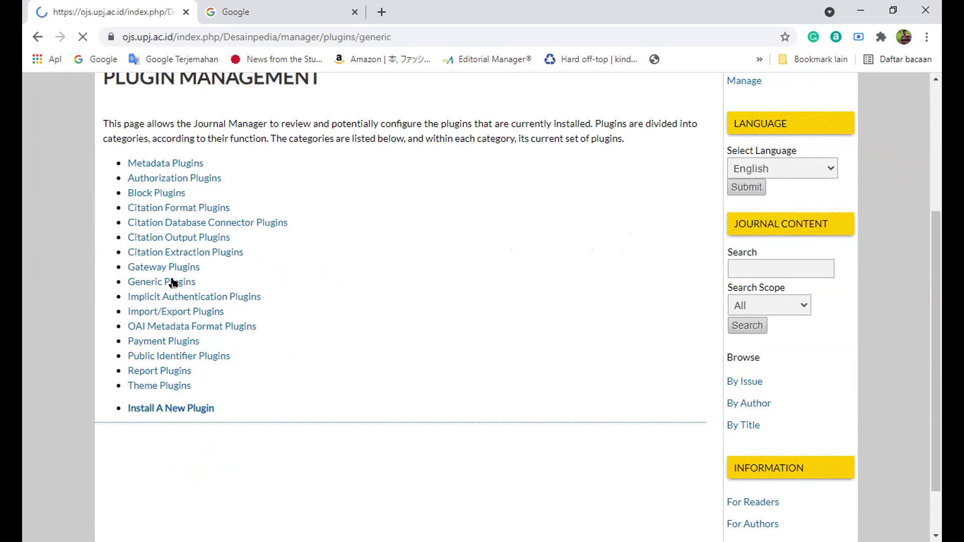
scroll(300, 276, down, 4)
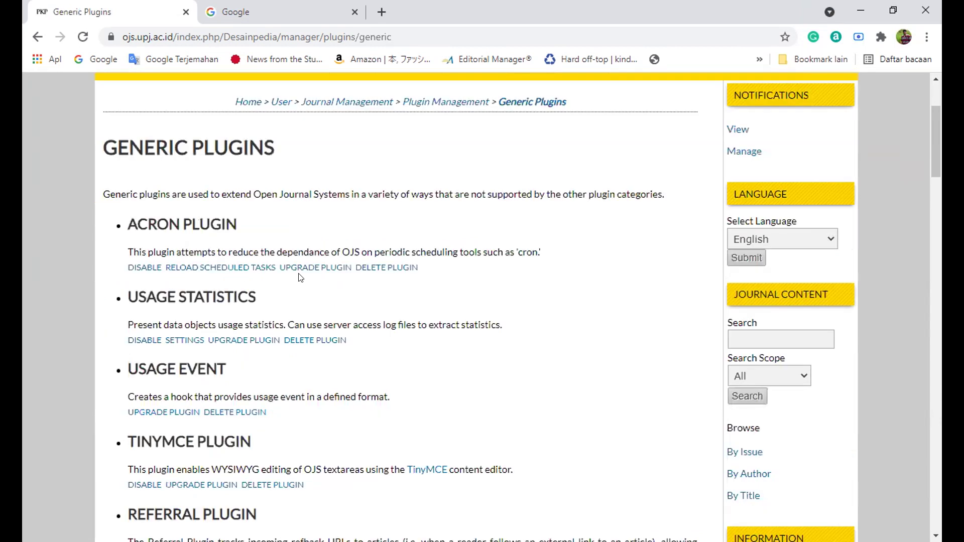
scroll(304, 256, down, 1)
scroll(302, 243, down, 1)
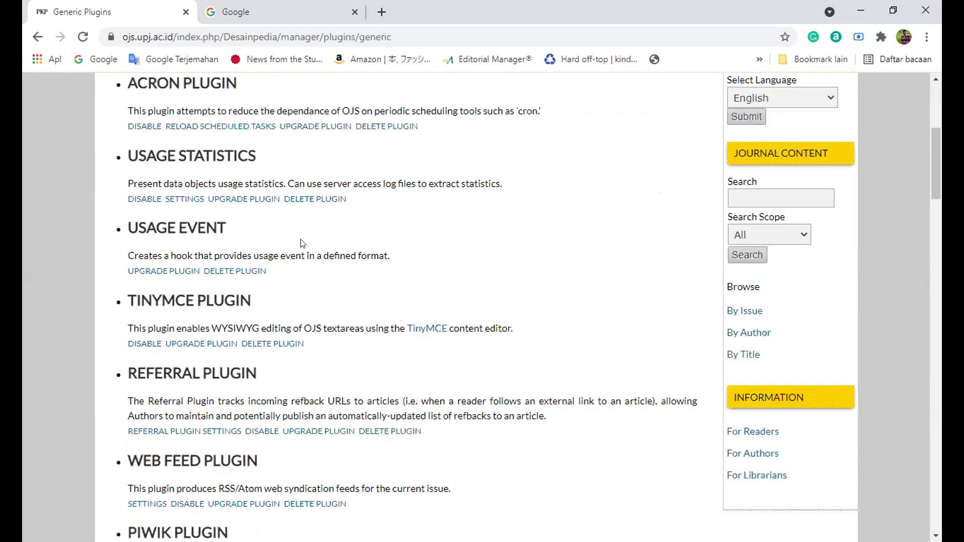
scroll(302, 243, down, 2)
scroll(302, 244, down, 1)
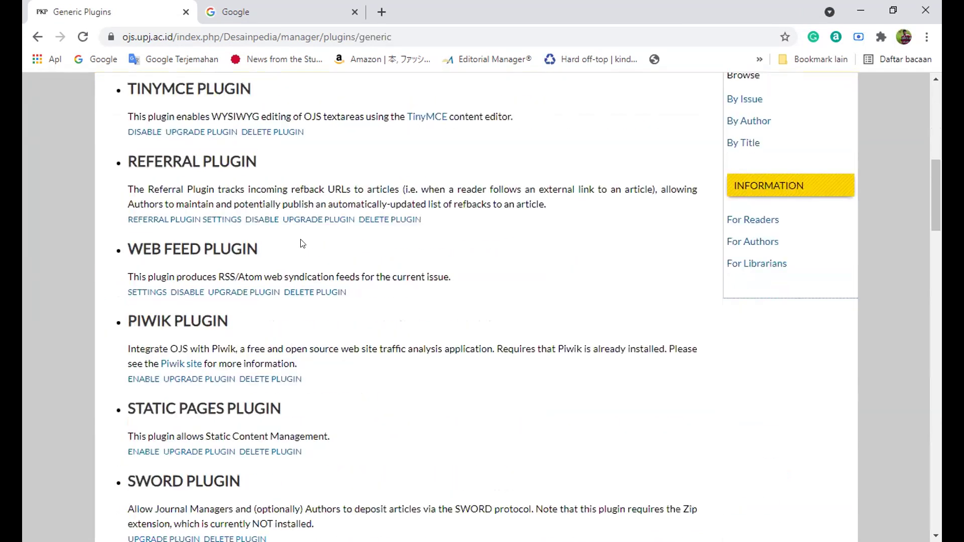
scroll(302, 243, down, 1)
scroll(302, 244, down, 2)
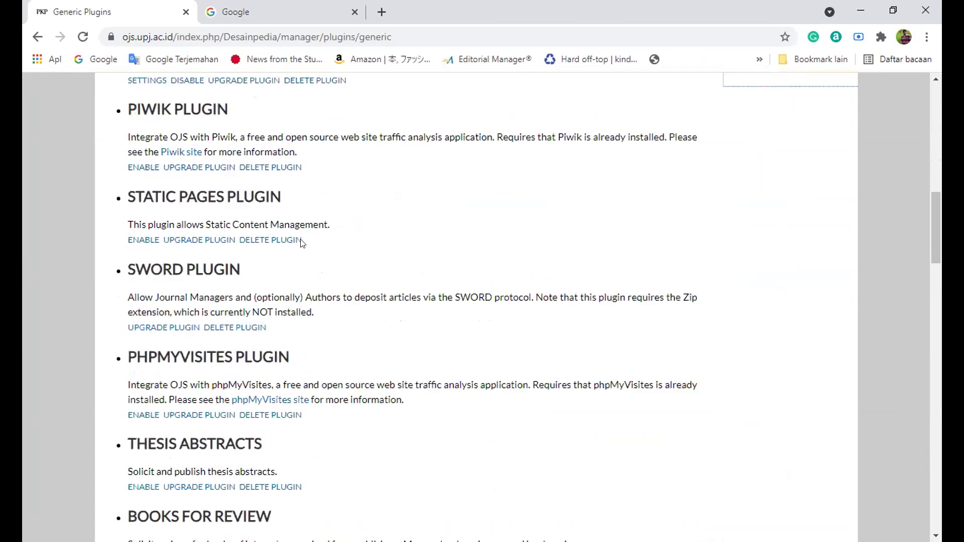
Locate Custom Block Manager in the list and enable it
scroll(303, 243, down, 3)
scroll(302, 243, down, 3)
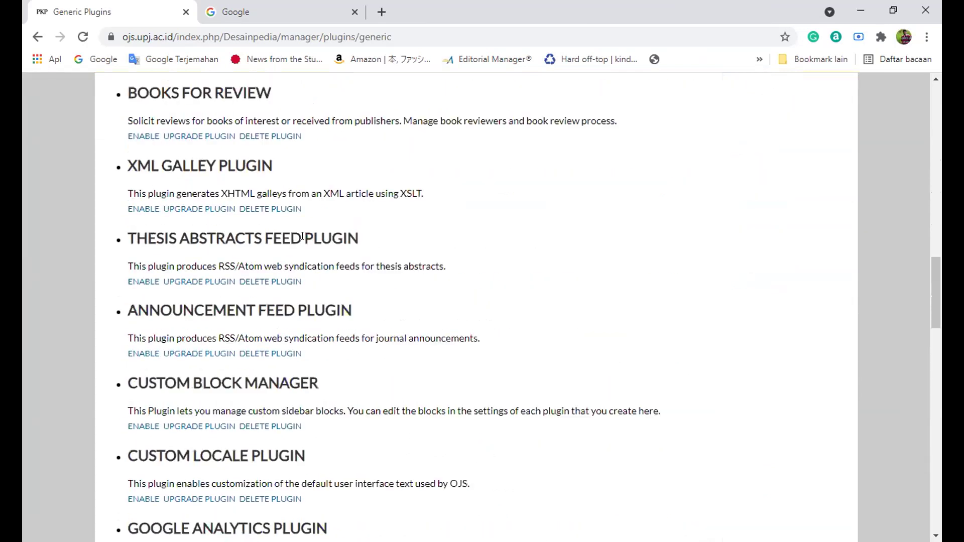
scroll(330, 223, down, 2)
scroll(330, 224, down, 1)
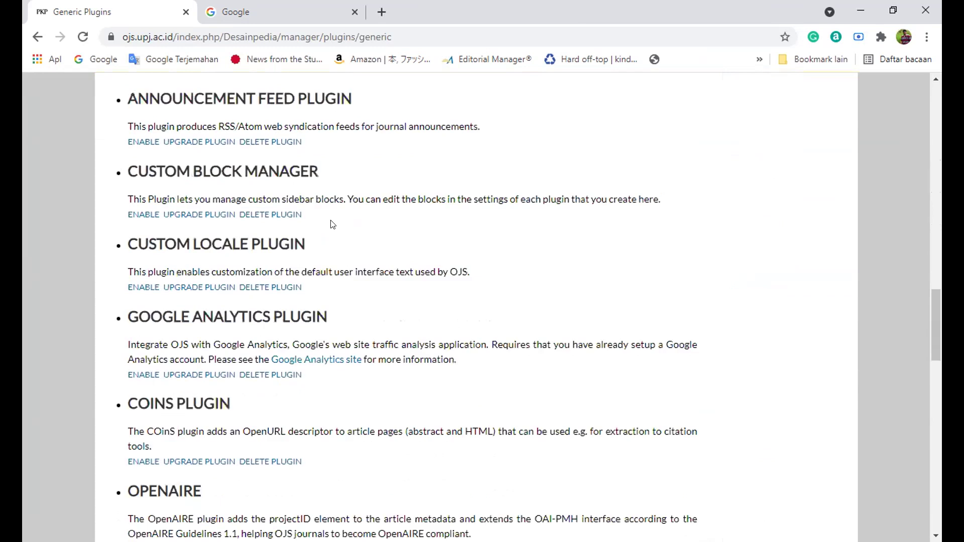
scroll(330, 224, down, 2)
scroll(262, 189, up, 1)
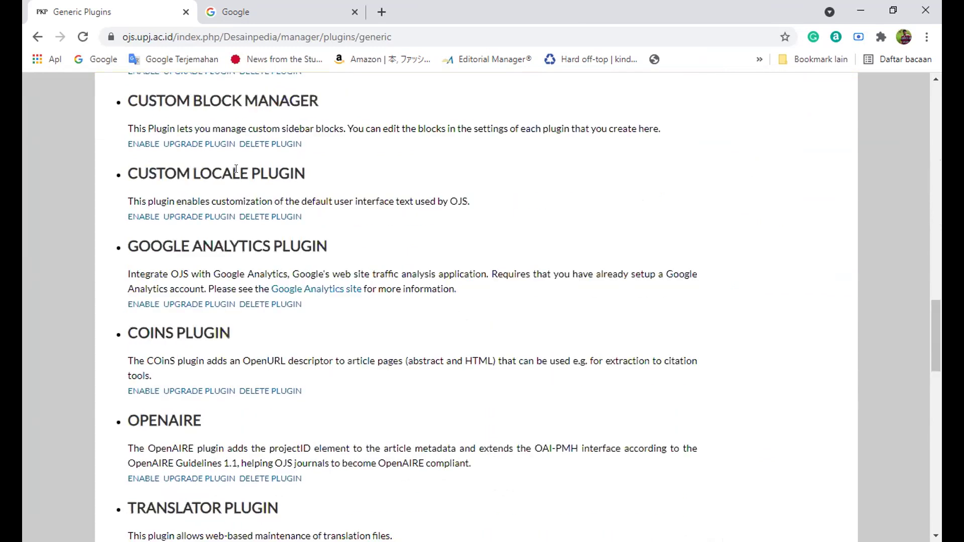
scroll(200, 201, up, 2)
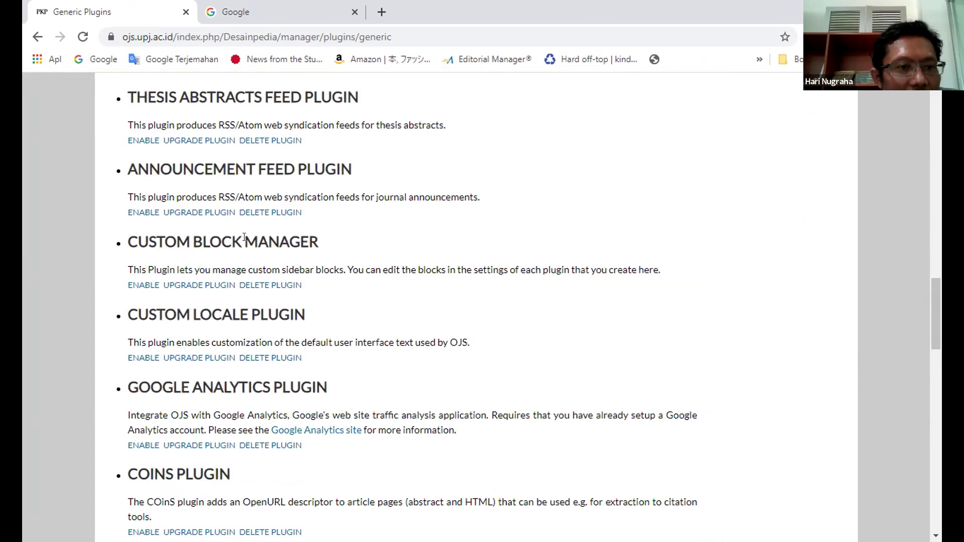
click(139, 288)
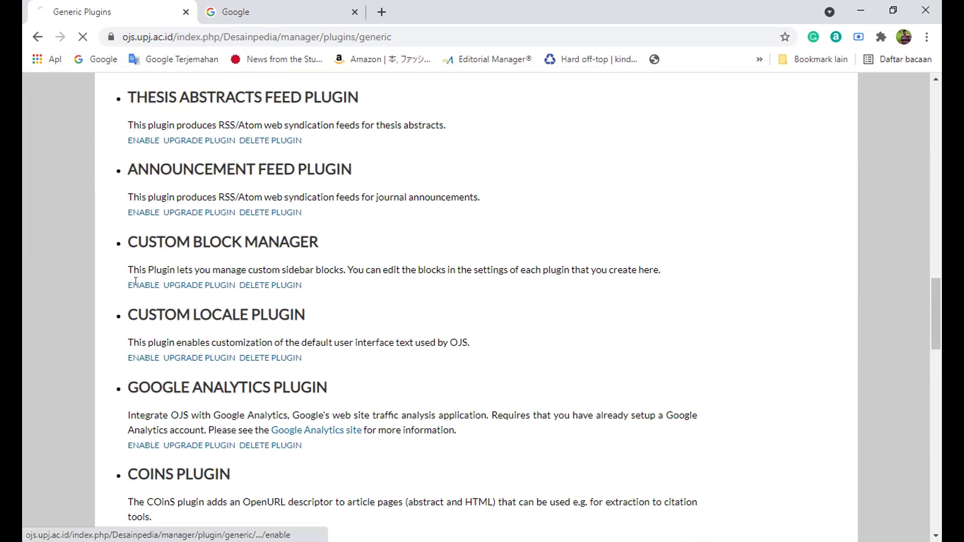
Scroll through the plugin list to confirm Custom Block Manager is enabled
scroll(327, 320, down, 1)
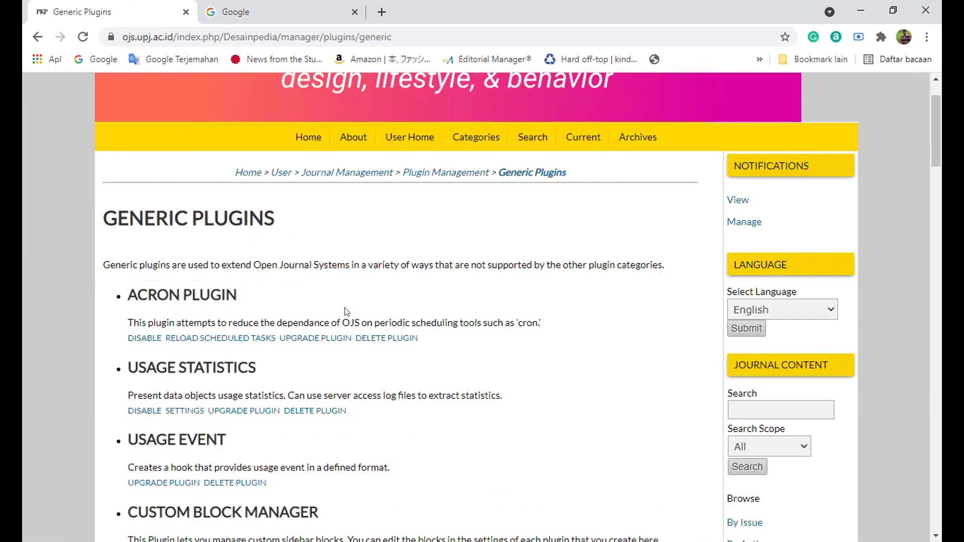
scroll(326, 305, down, 3)
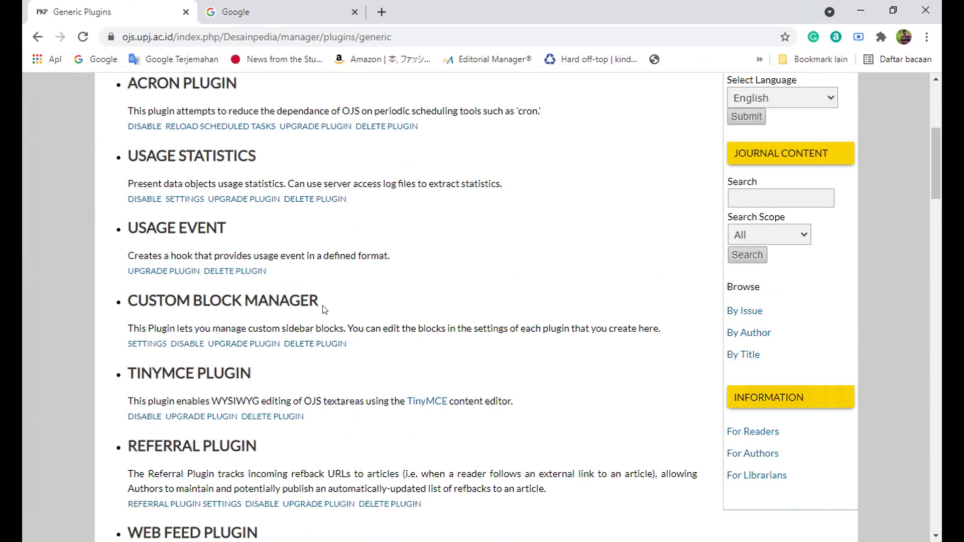
scroll(230, 266, down, 1)
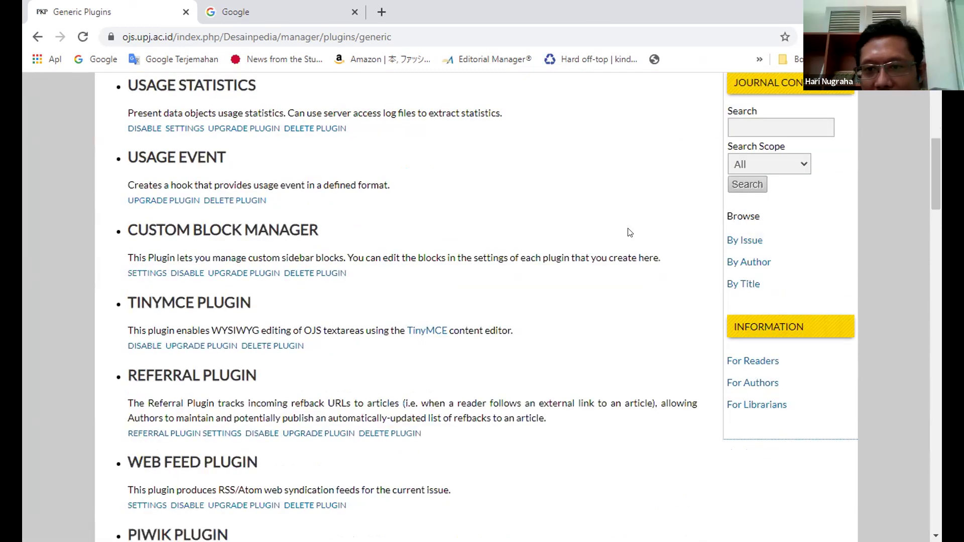
scroll(297, 340, down, 1)
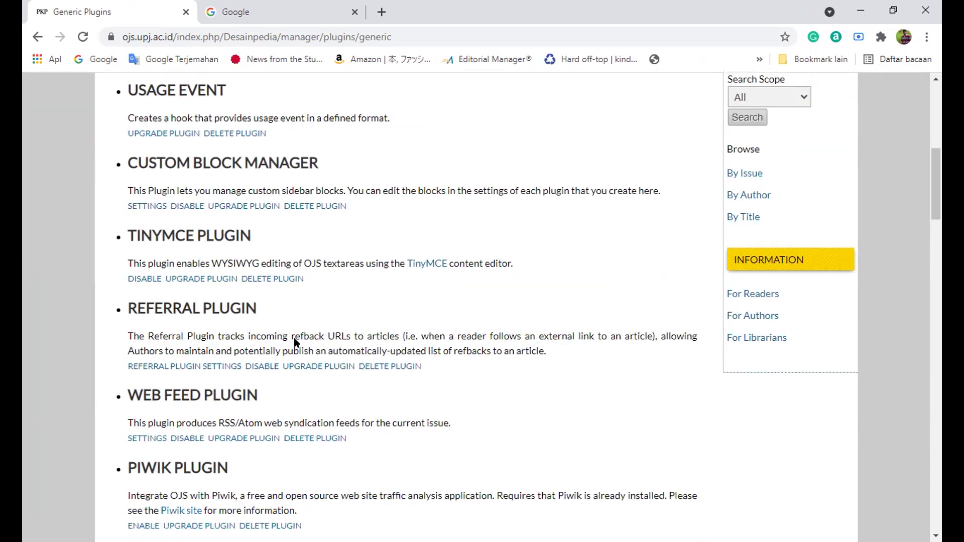
scroll(296, 339, down, 4)
scroll(296, 338, down, 2)
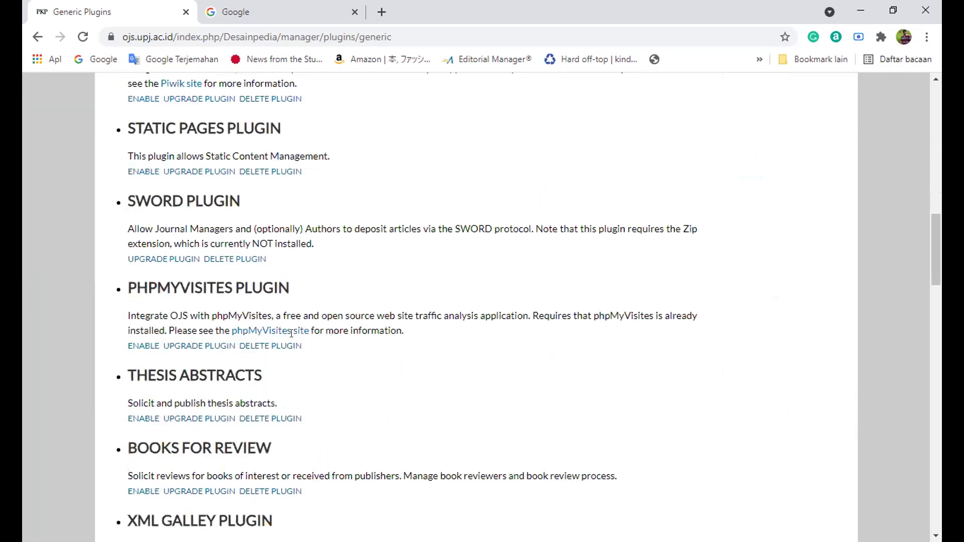
scroll(296, 334, down, 4)
scroll(296, 333, down, 2)
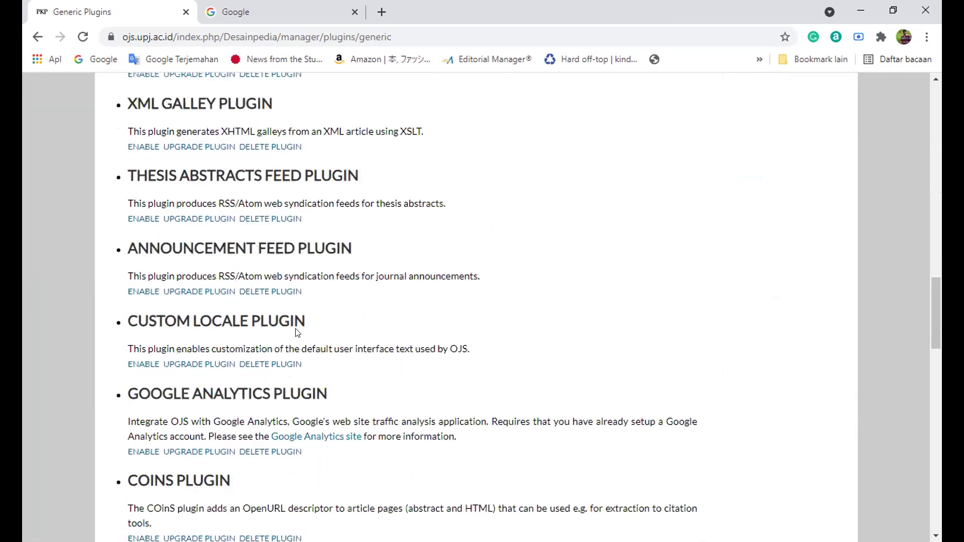
scroll(297, 333, down, 3)
scroll(296, 332, down, 4)
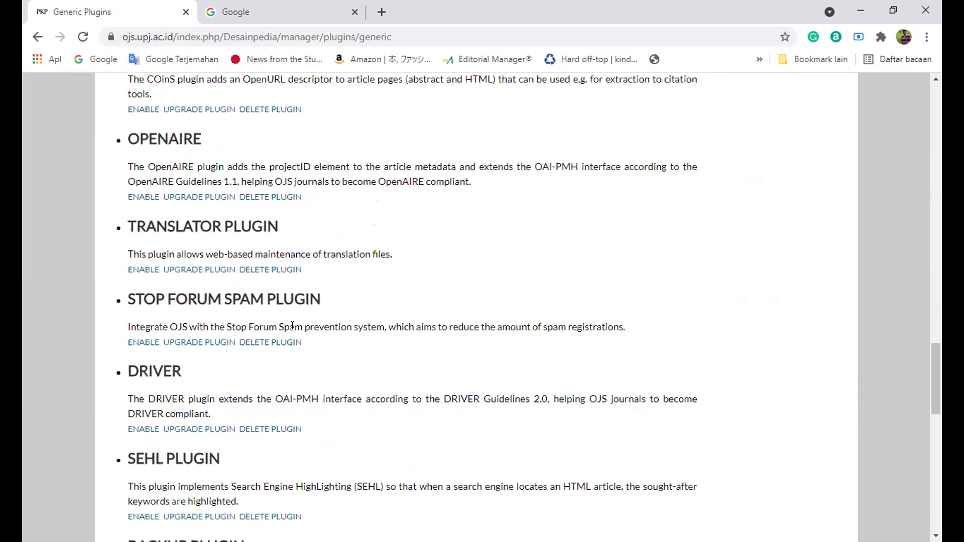
scroll(296, 328, down, 4)
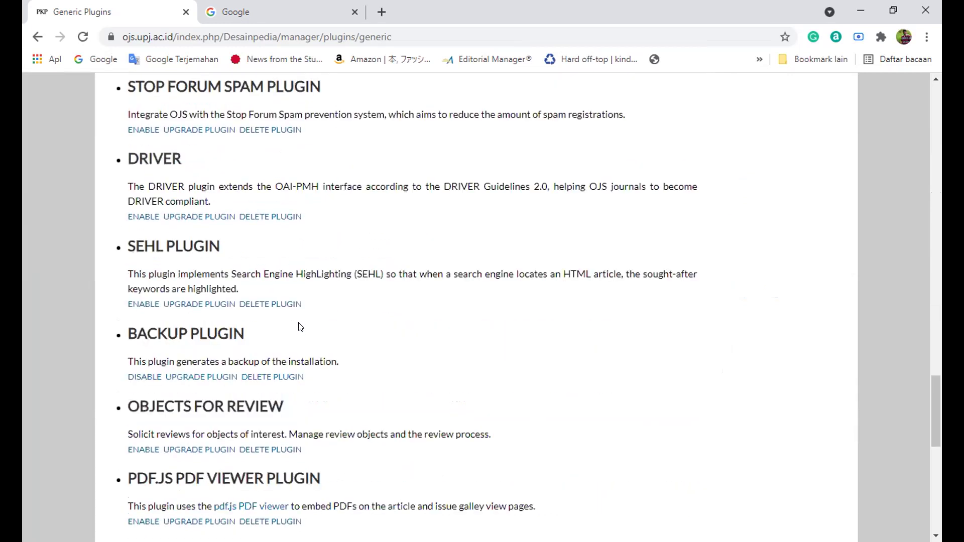
scroll(300, 323, down, 1)
scroll(300, 323, down, 4)
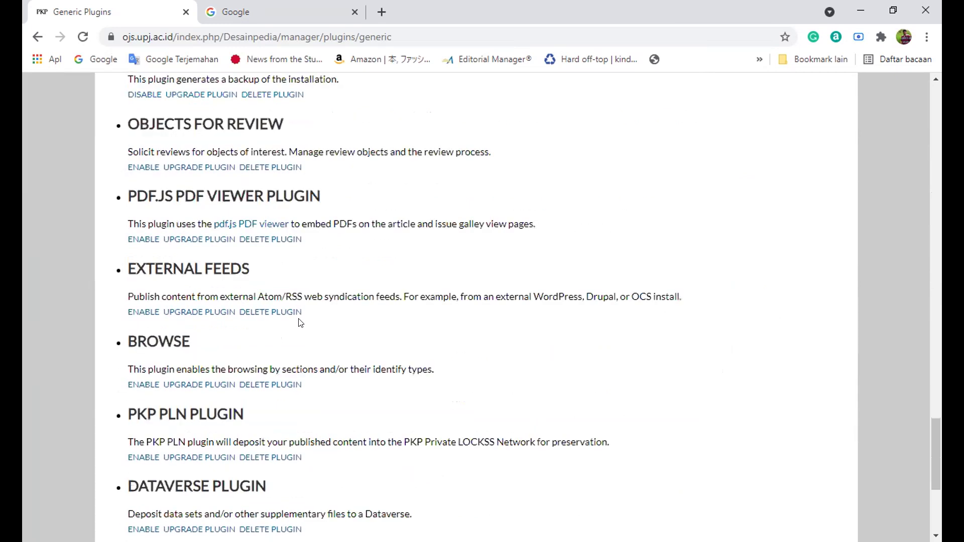
scroll(300, 323, down, 4)
scroll(299, 322, down, 1)
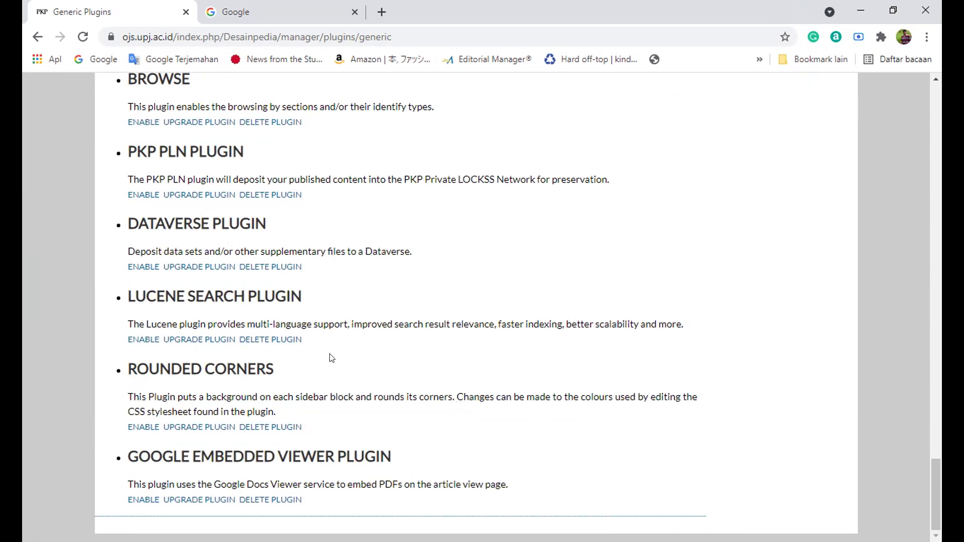
scroll(331, 359, up, 1)
scroll(330, 360, down, 1)
scroll(330, 360, up, 1)
scroll(329, 360, up, 5)
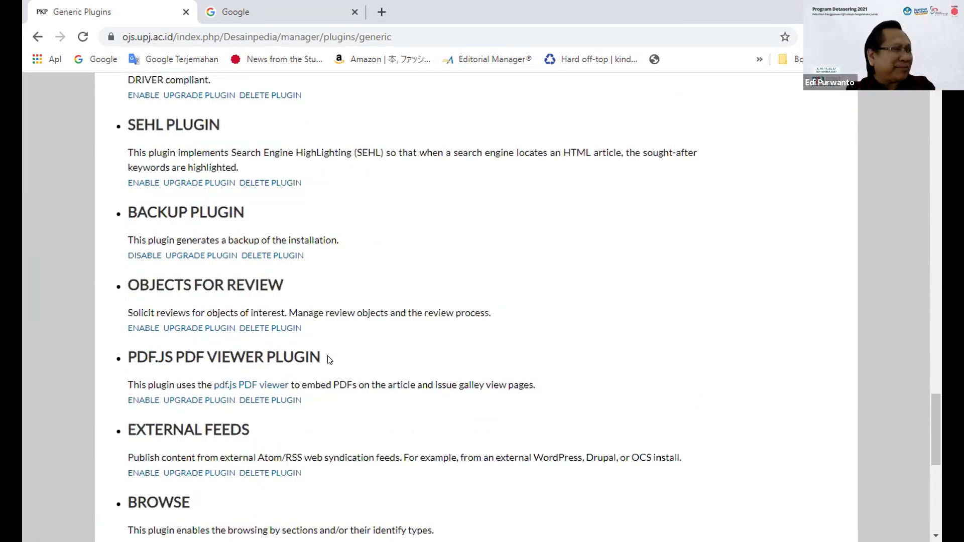
scroll(330, 360, up, 3)
scroll(301, 365, up, 5)
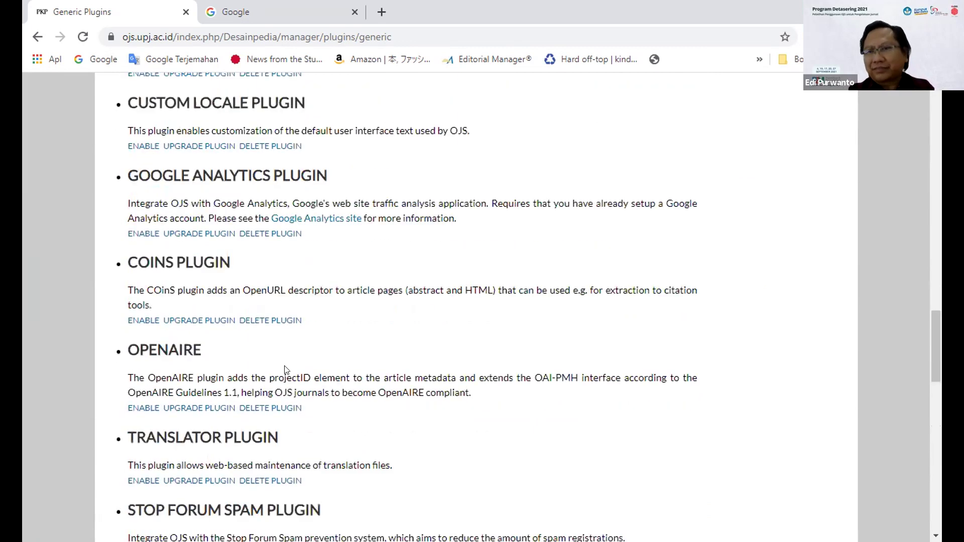
scroll(335, 234, up, 10)
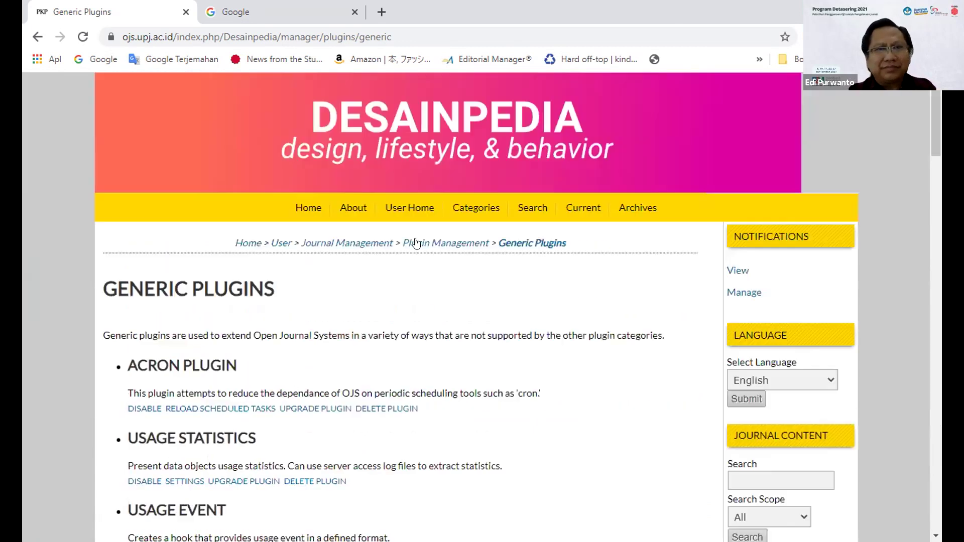
Return to Journal Management and open the Masthead page under Management Pages
click(360, 244)
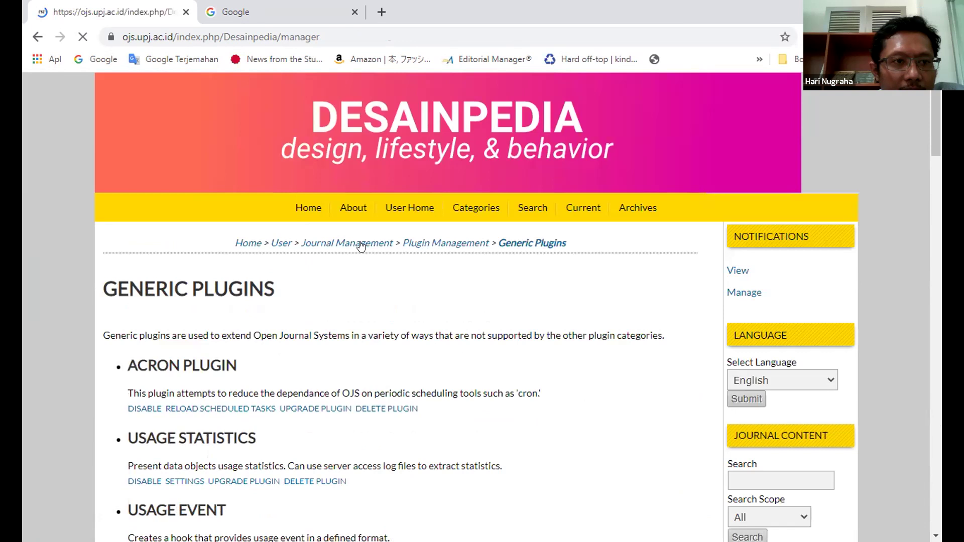
scroll(191, 376, down, 2)
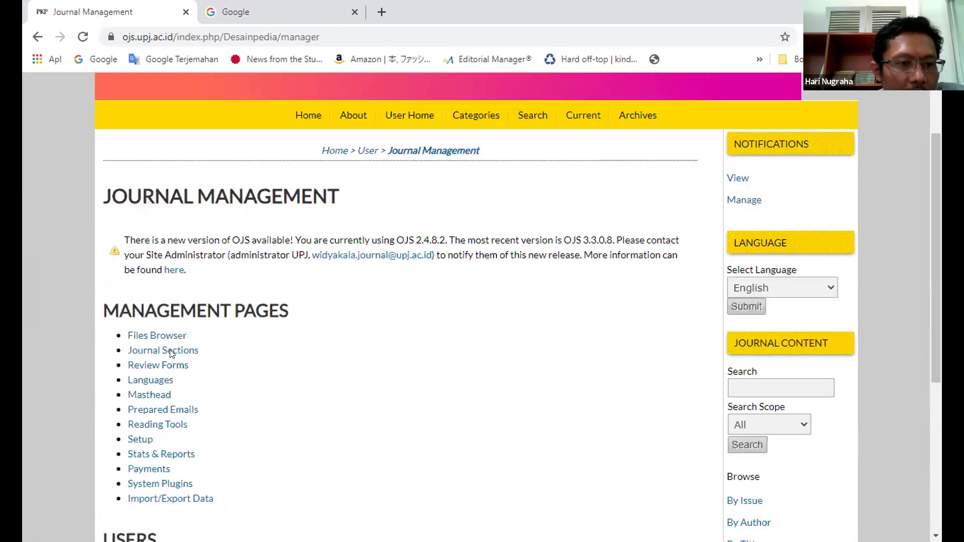
scroll(145, 346, down, 1)
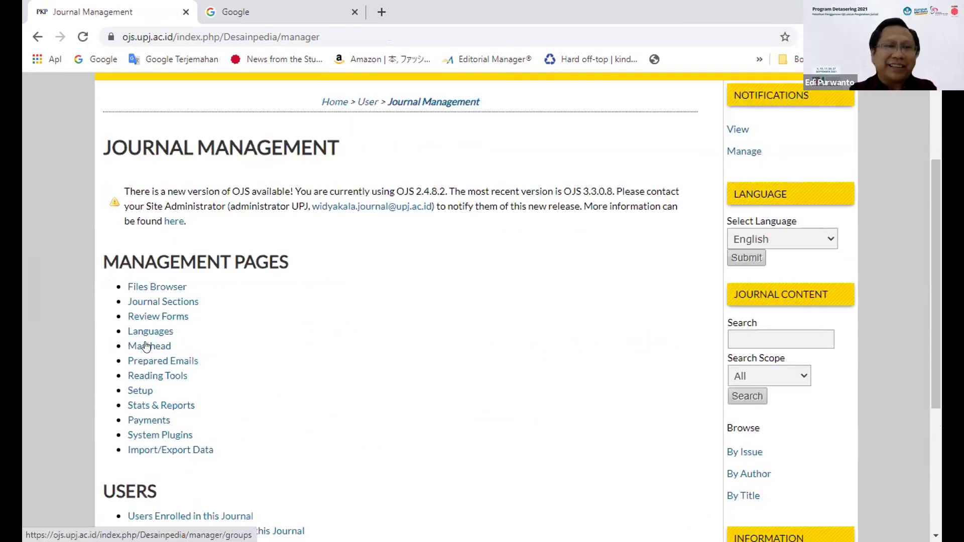
click(146, 346)
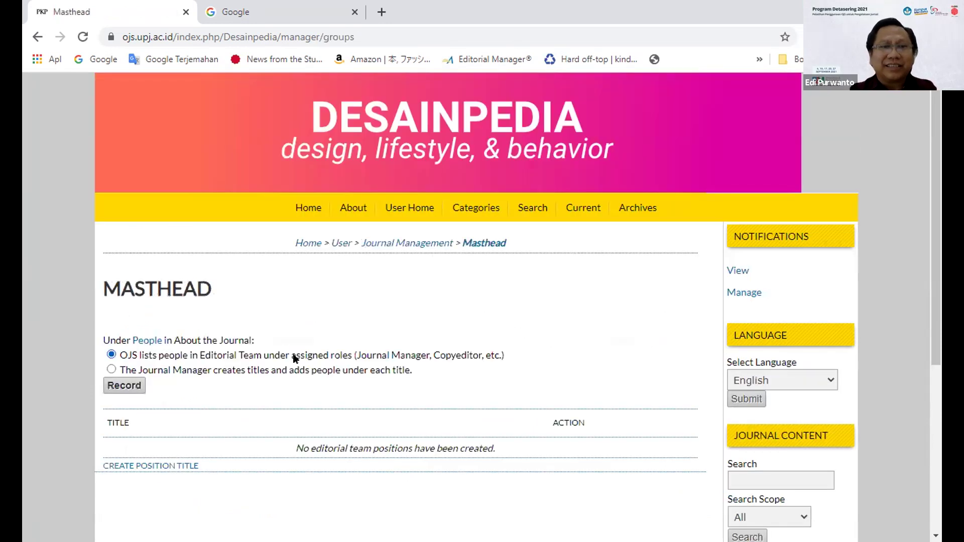
Create a masthead position titled 'Reviewer Team' under Editorial Team and save it
scroll(254, 412, down, 2)
scroll(258, 390, down, 1)
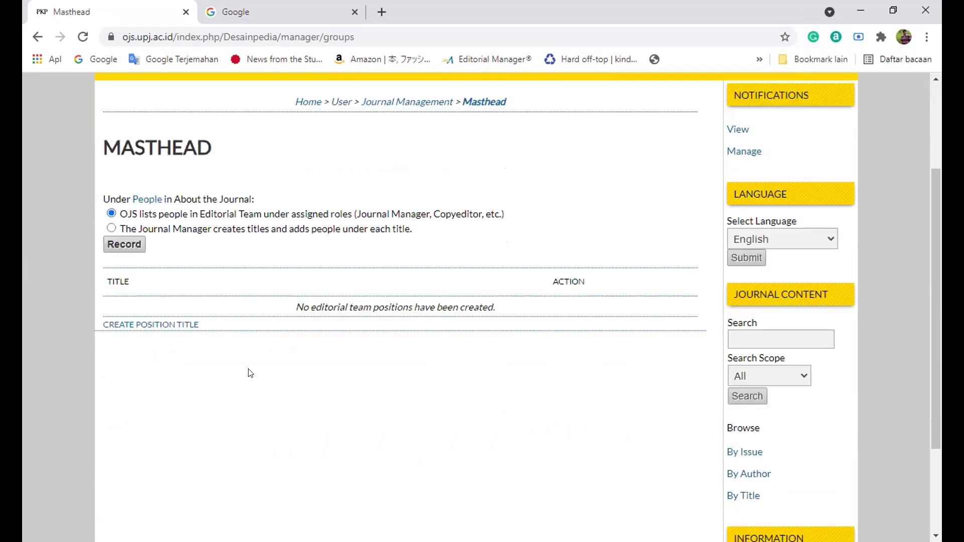
click(151, 325)
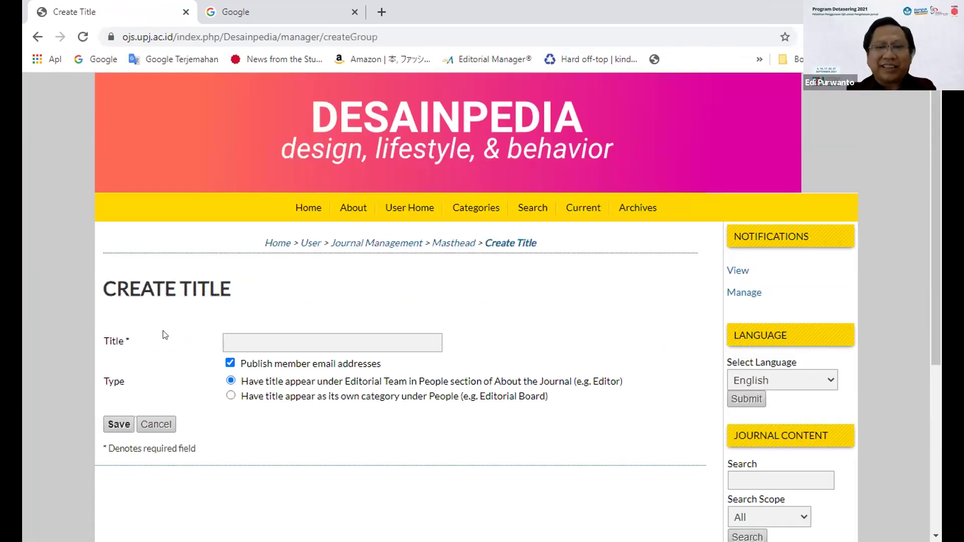
scroll(165, 335, down, 1)
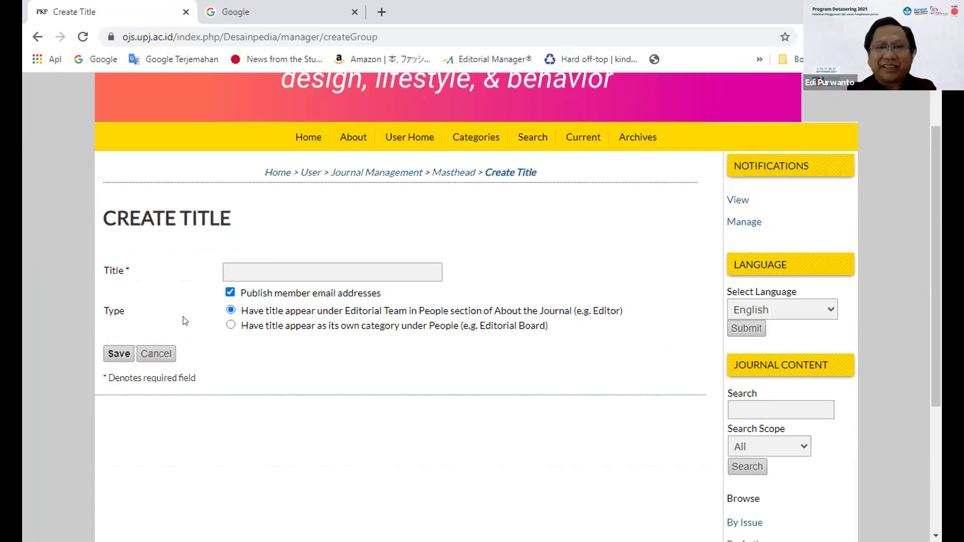
click(279, 276)
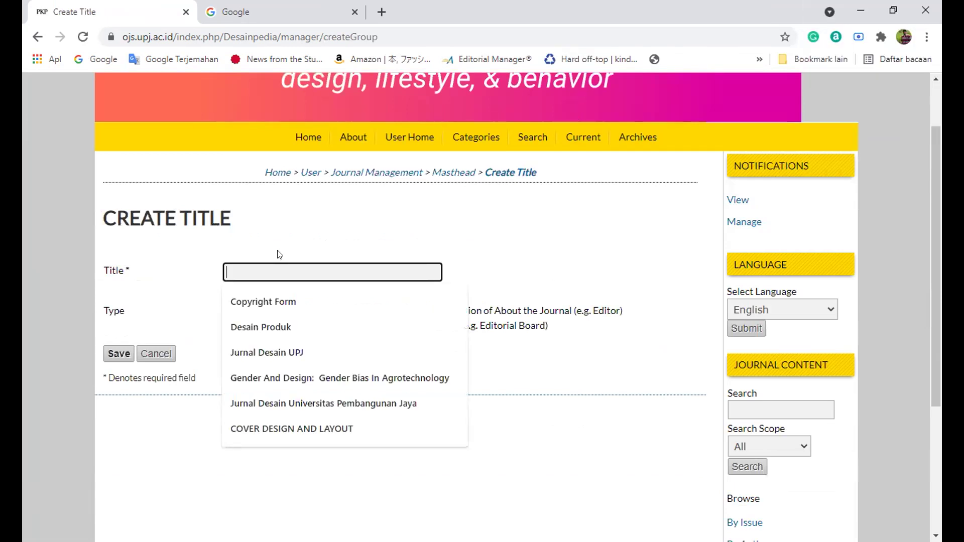
text(Edi)
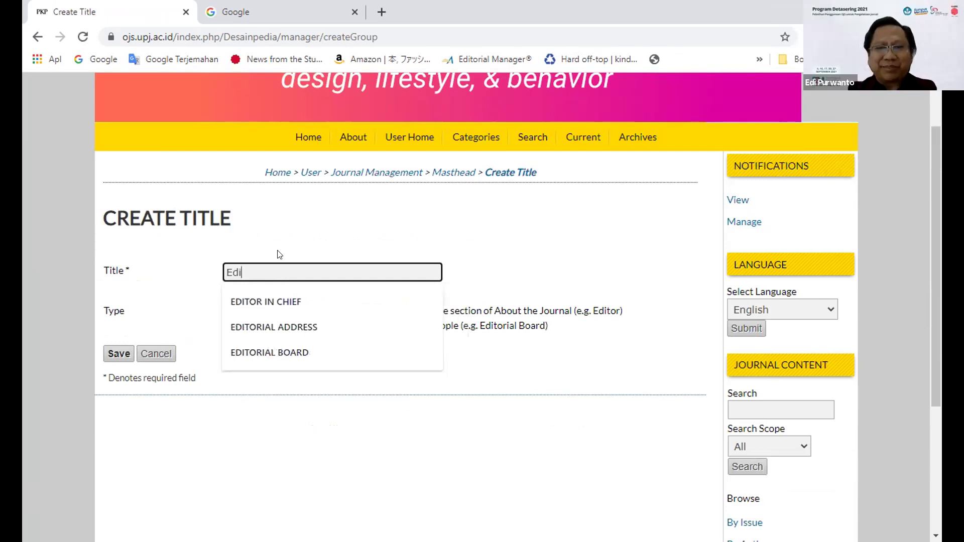
text(tor Team)
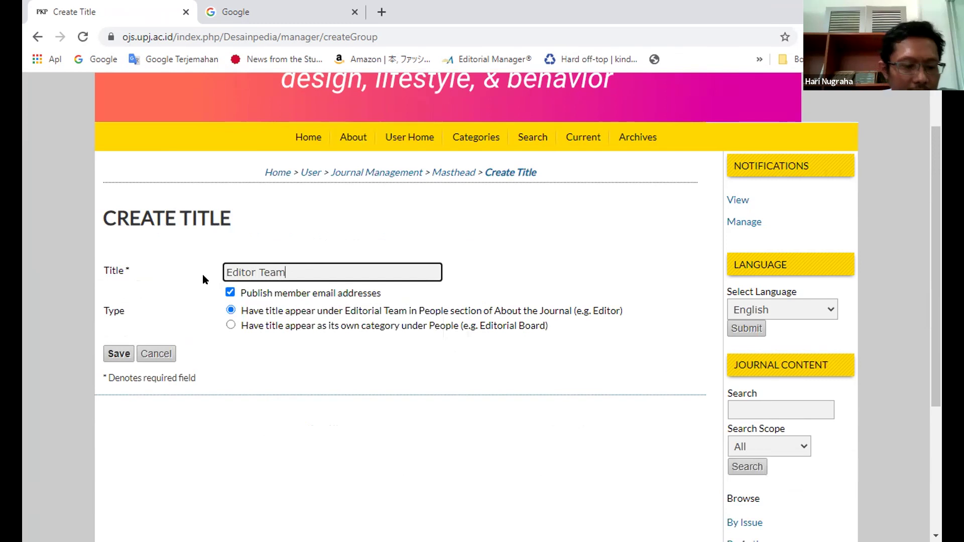
key(ctrl+a)
text(Revi)
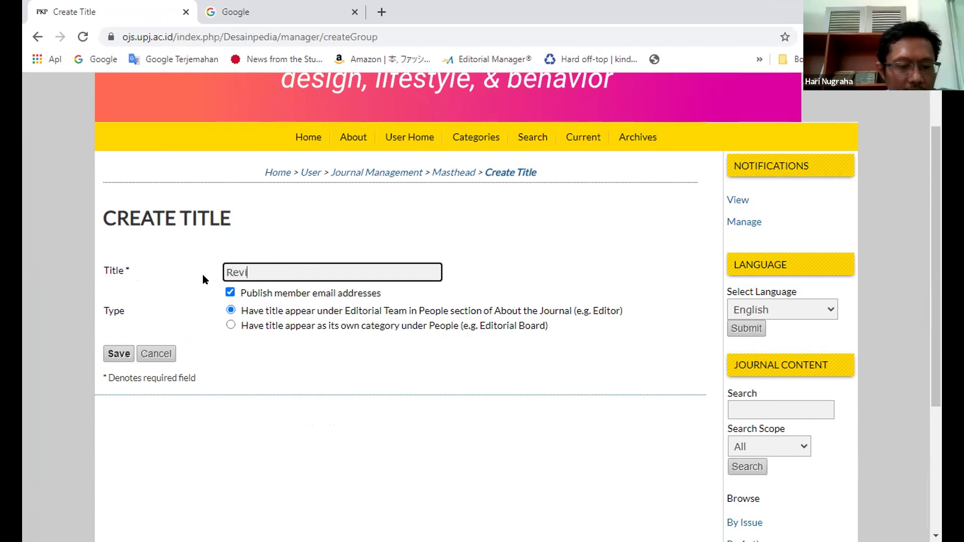
text(ewer Team)
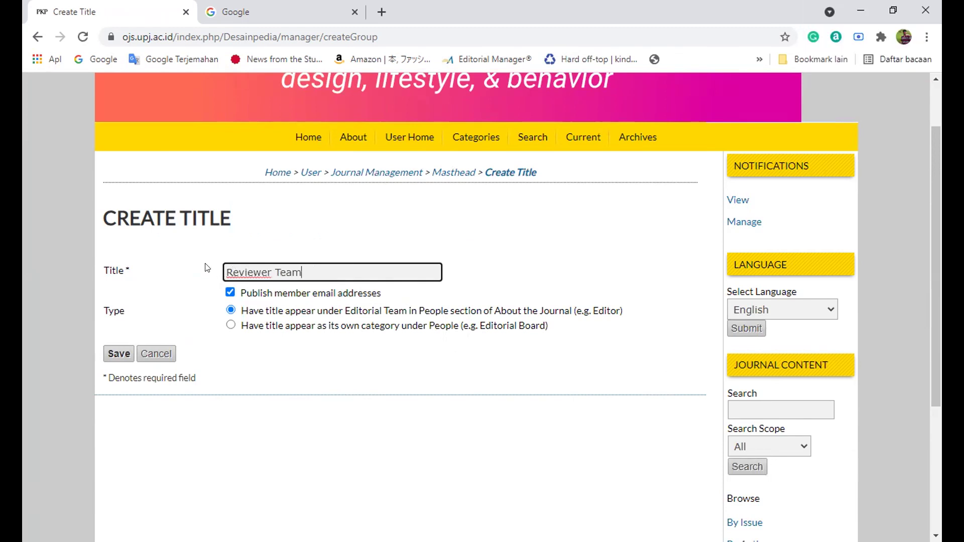
triple_click(345, 266)
key(Right)
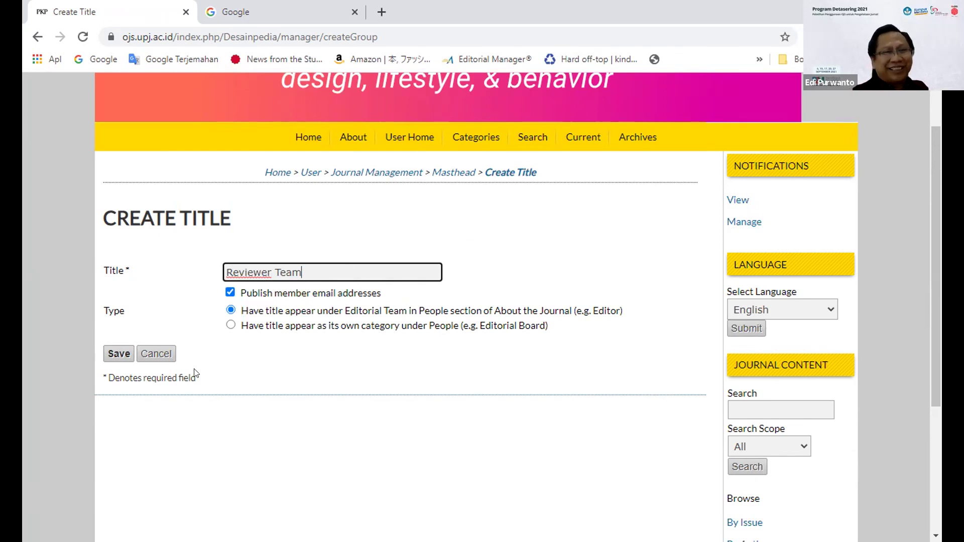
click(111, 355)
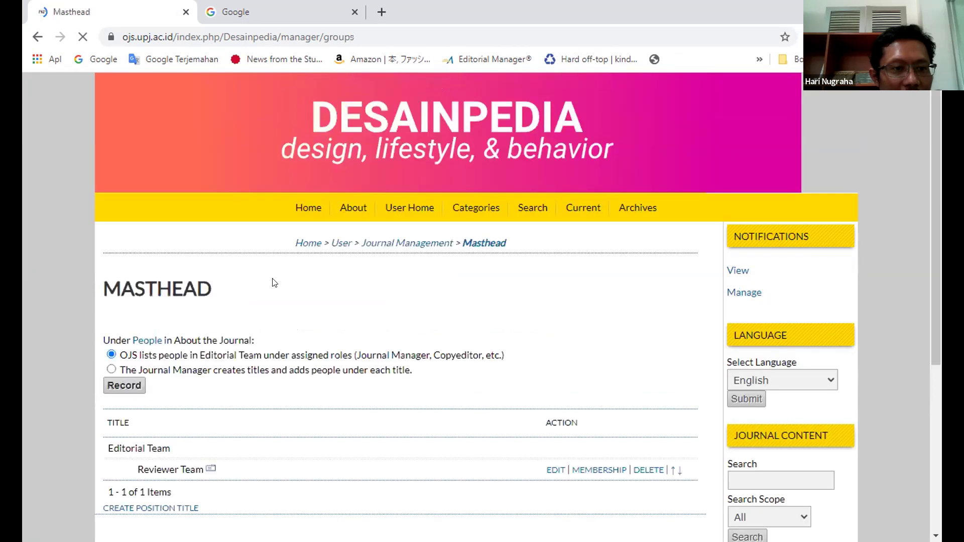
Edit the Reviewer Team position, open its Membership tab, and start adding a member
scroll(291, 311, down, 3)
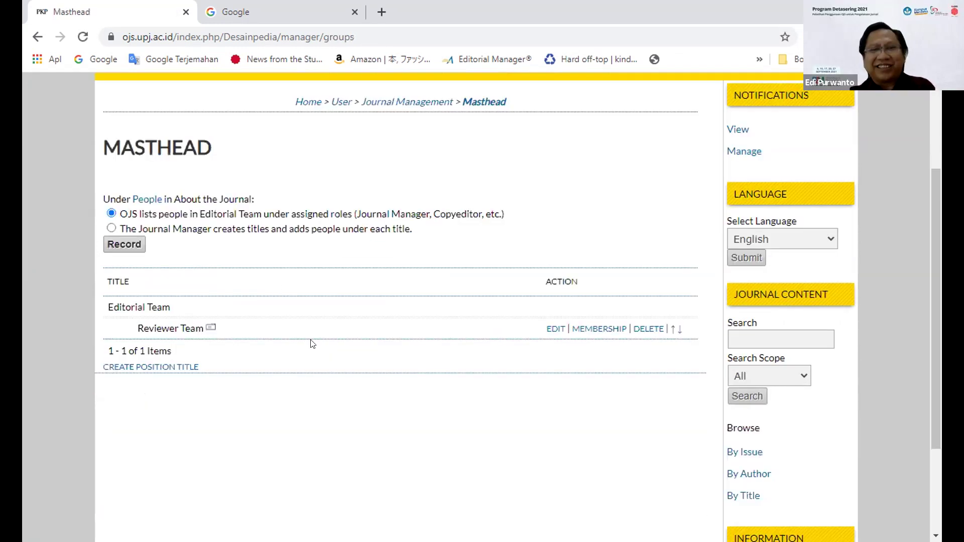
click(552, 331)
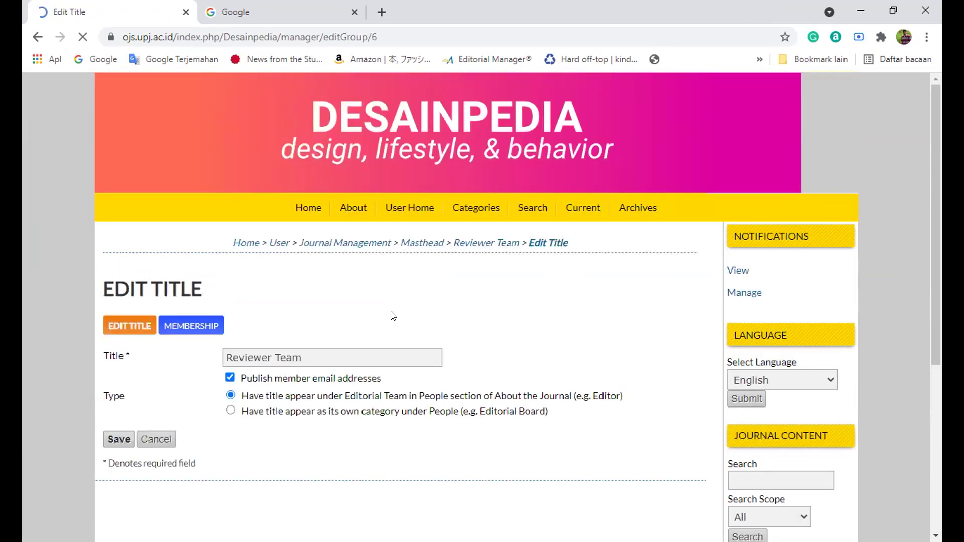
scroll(379, 398, down, 1)
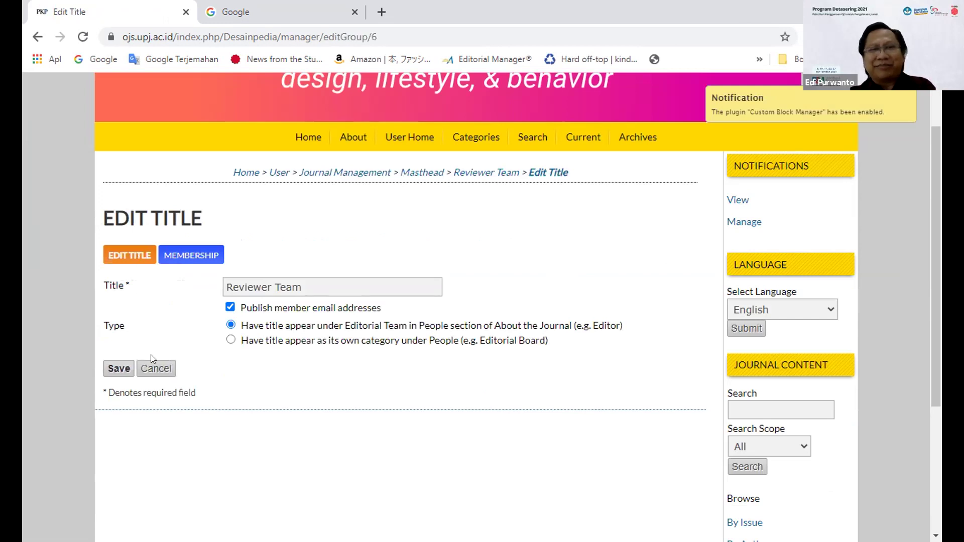
click(186, 256)
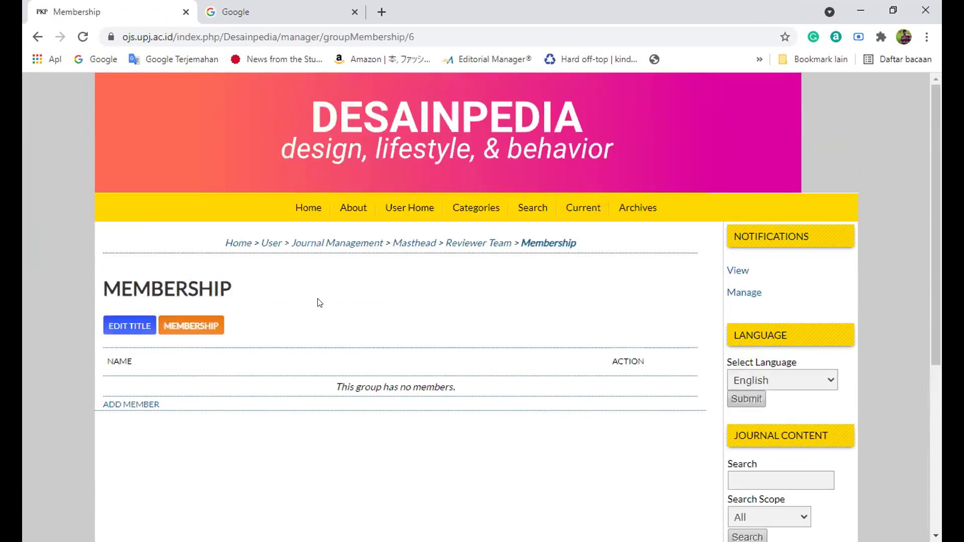
scroll(144, 337, down, 1)
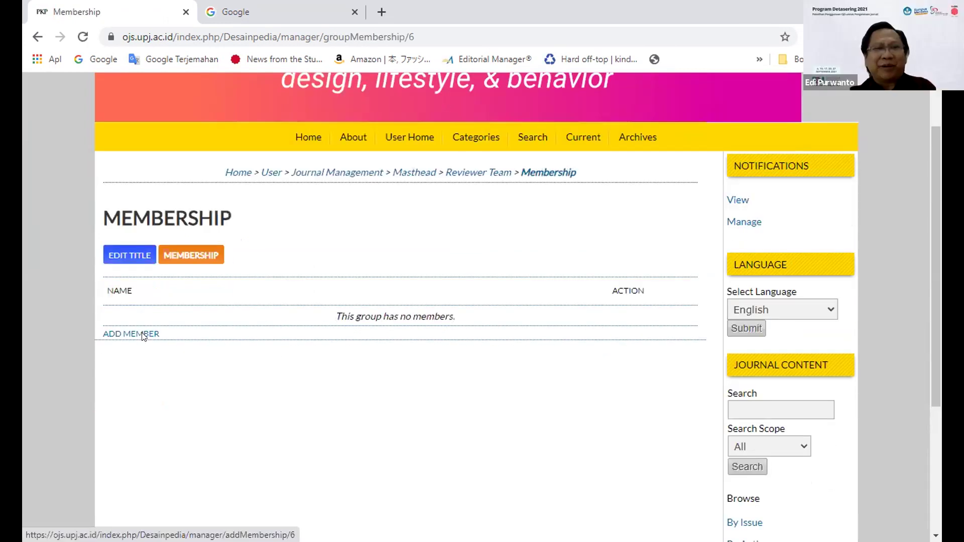
click(142, 335)
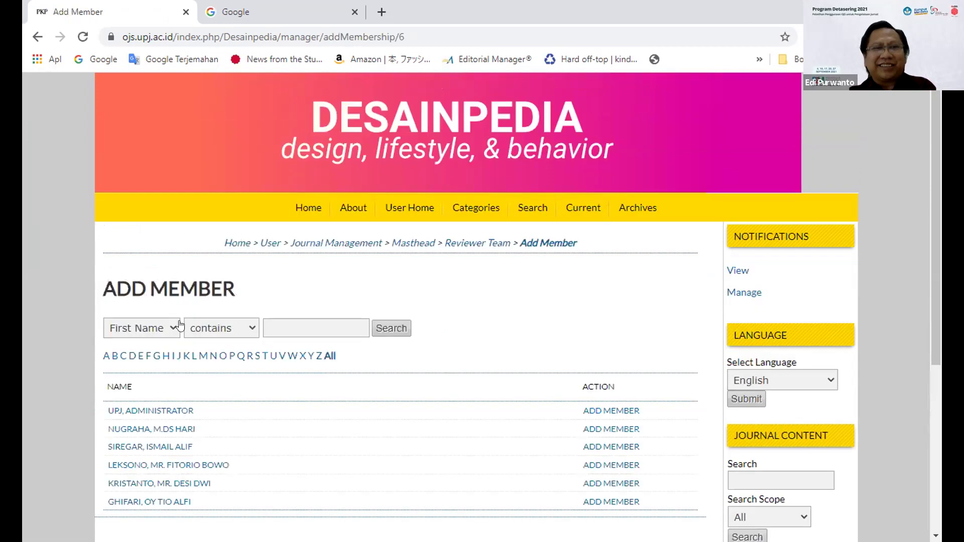
Search registered users by First Name for 'pandu'
scroll(211, 416, down, 3)
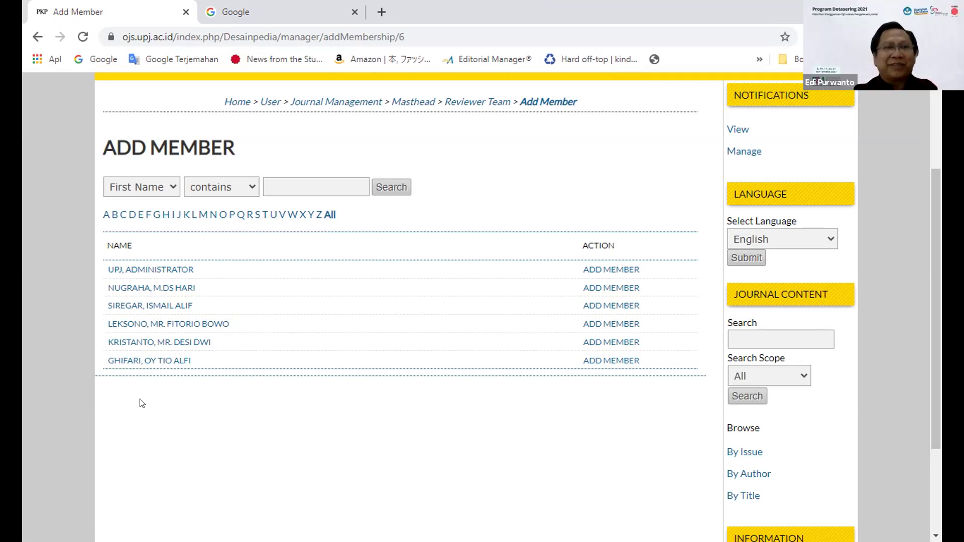
click(173, 188)
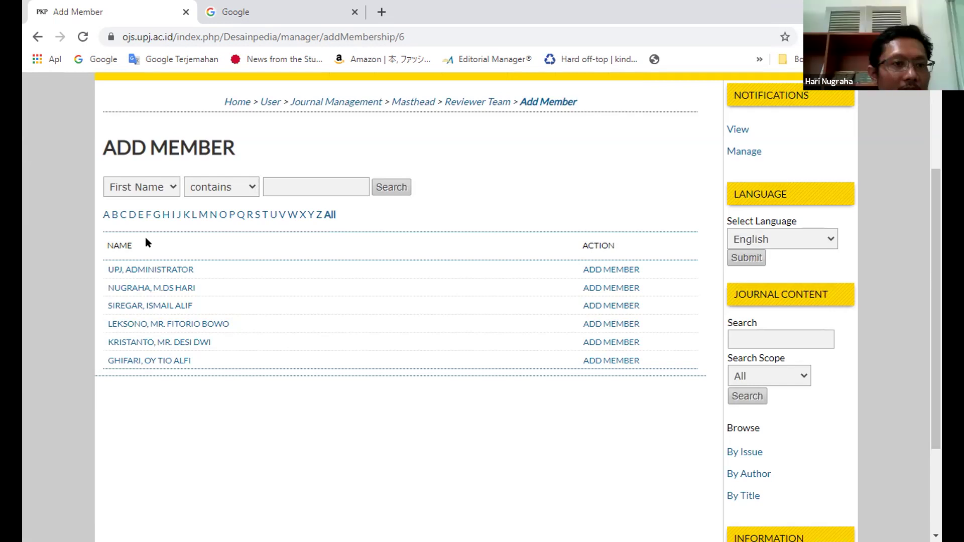
click(289, 187)
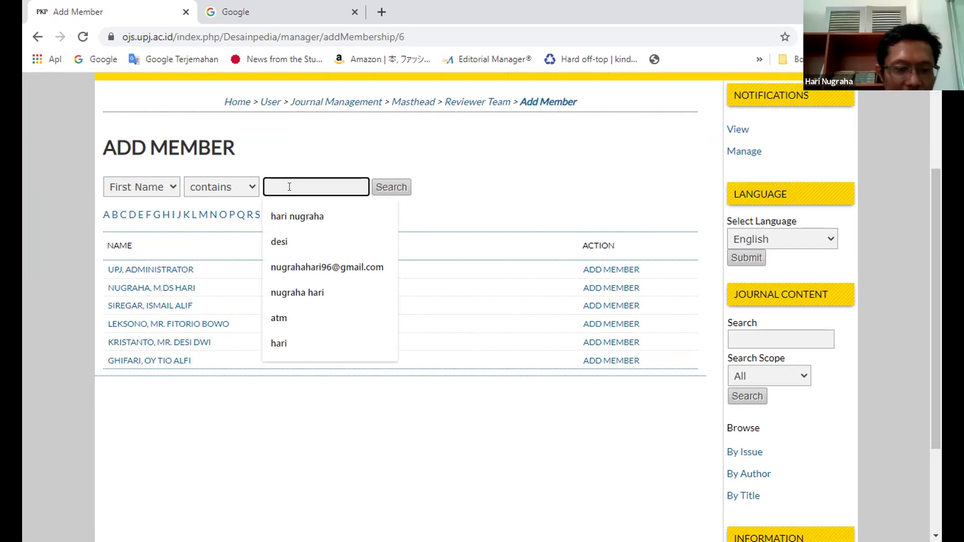
text(pandu)
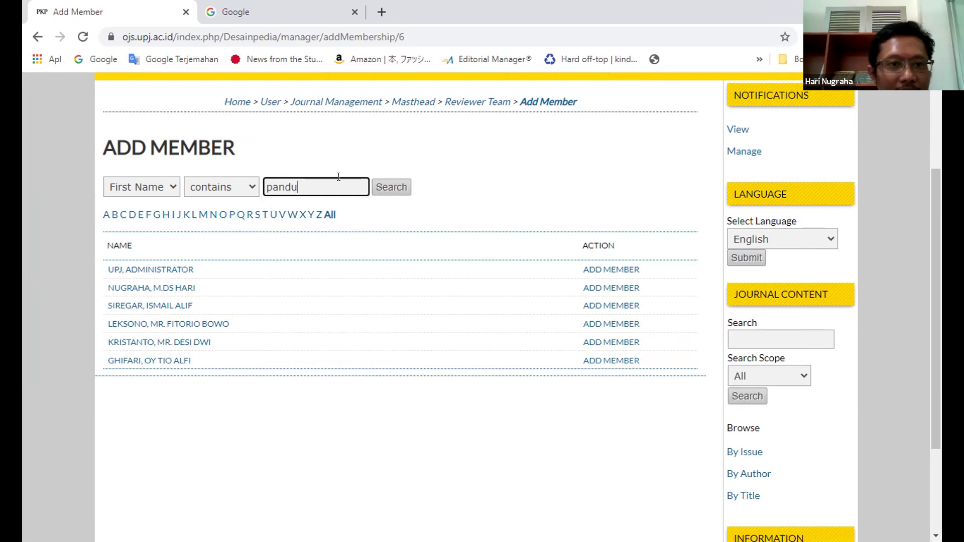
click(383, 187)
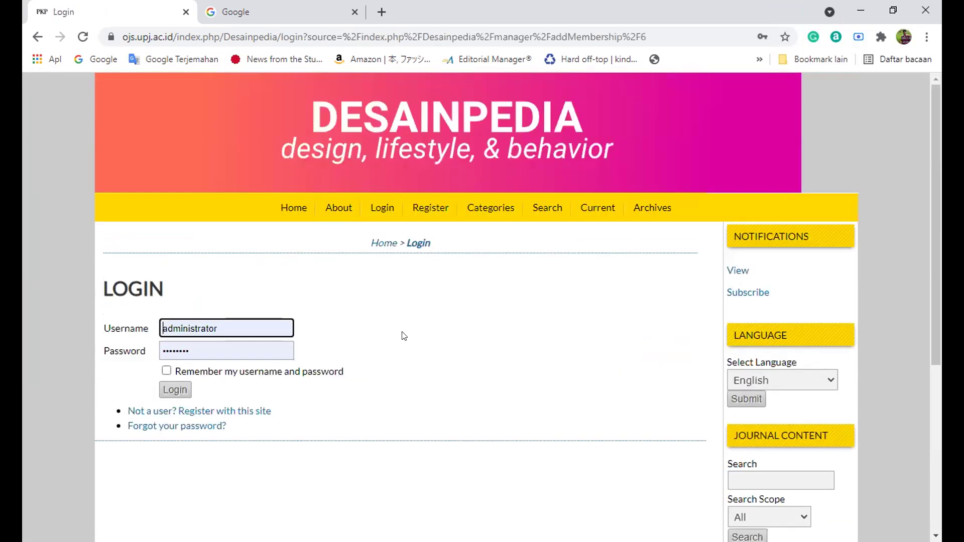
Sign back in with the login set to be remembered
scroll(271, 291, down, 1)
scroll(171, 230, down, 2)
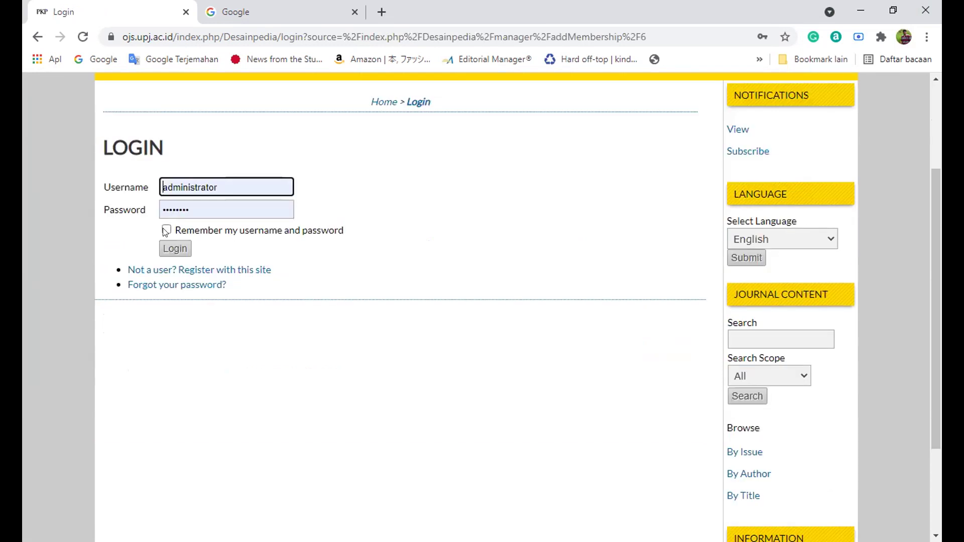
click(166, 229)
key(Return)
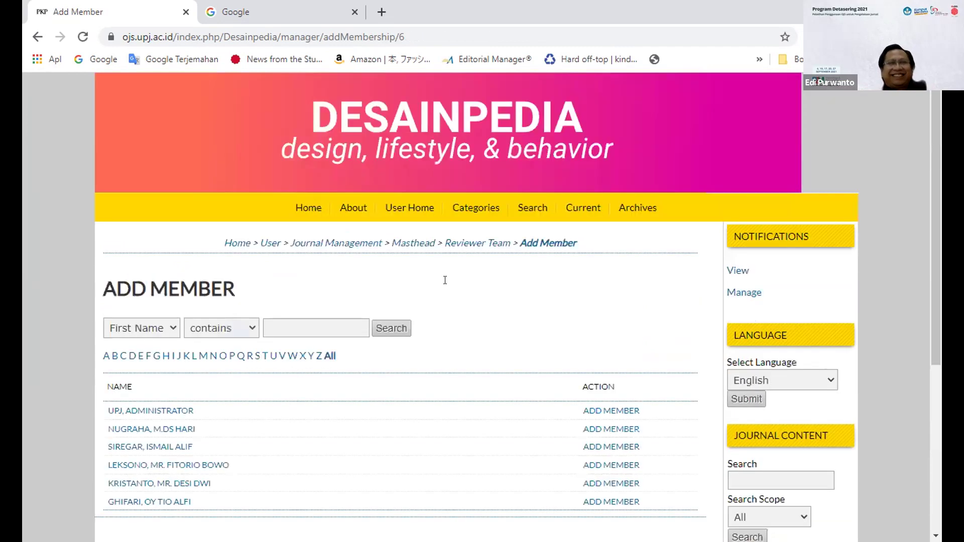
Search the Add Member user list for 'pandu' again
scroll(303, 255, down, 2)
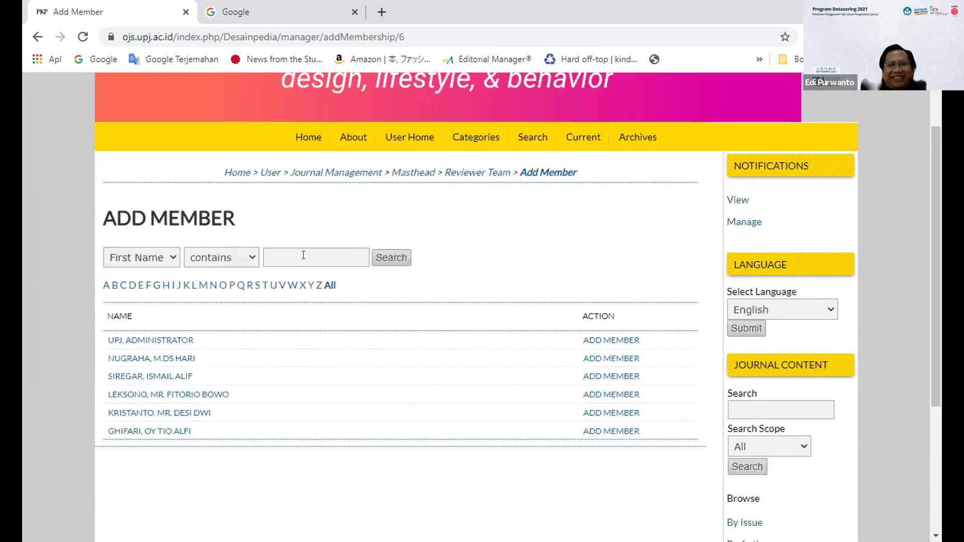
click(303, 255)
text(pandu)
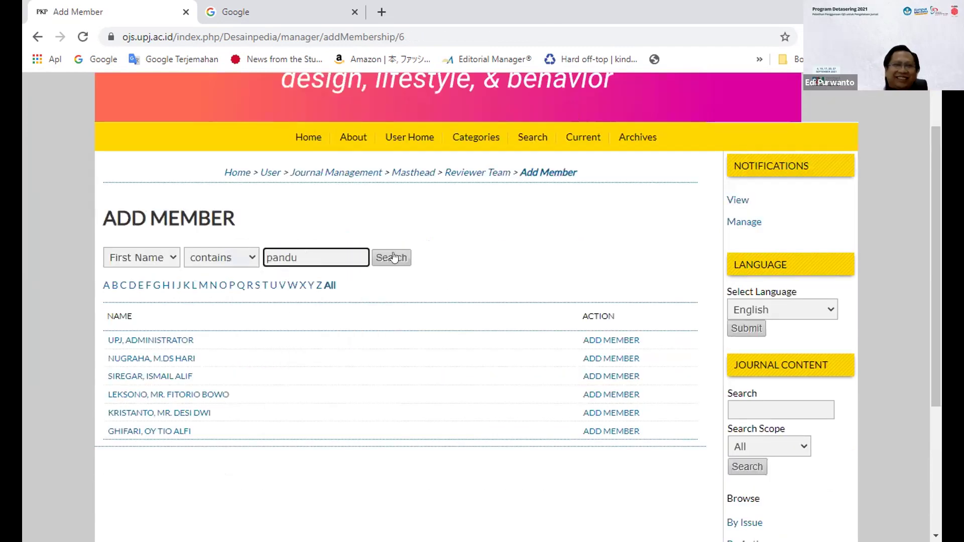
click(394, 258)
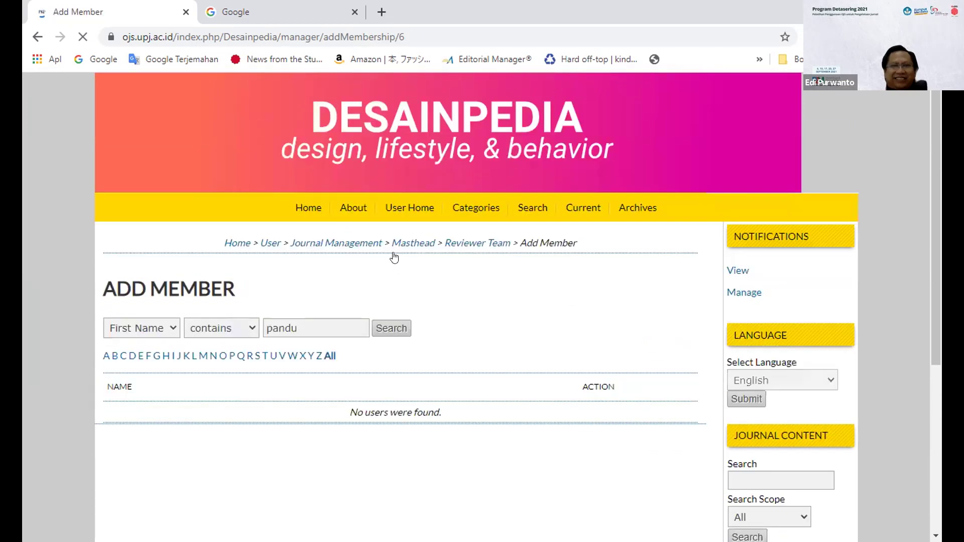
Clear the 'pandu' text from the member search field
scroll(348, 266, down, 1)
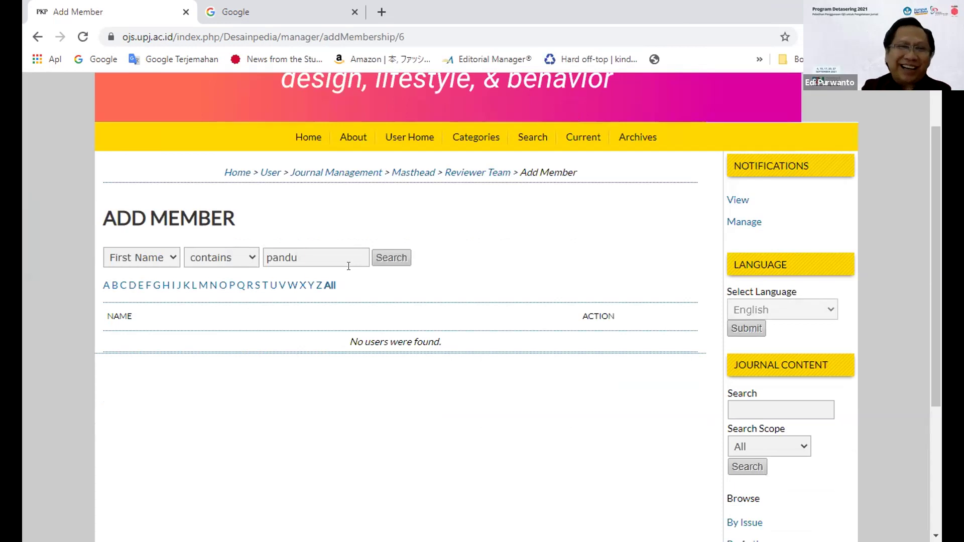
click(318, 257)
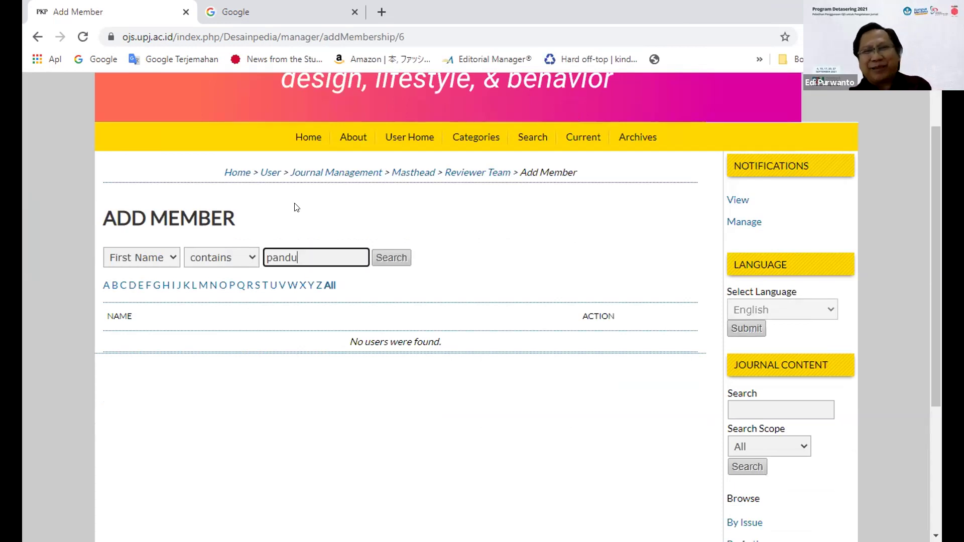
key(ctrl+a)
key(BackSpace)
click(511, 222)
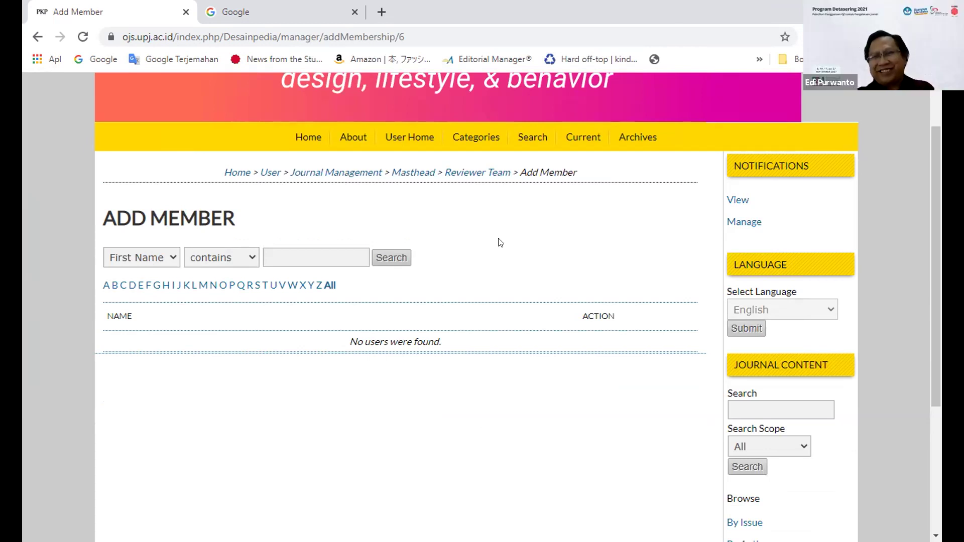
scroll(479, 287, up, 2)
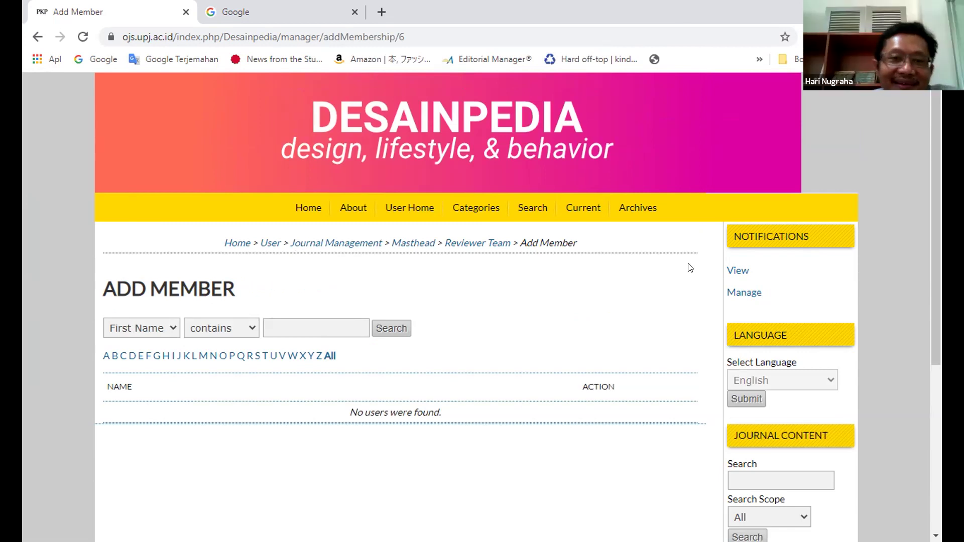
click(637, 206)
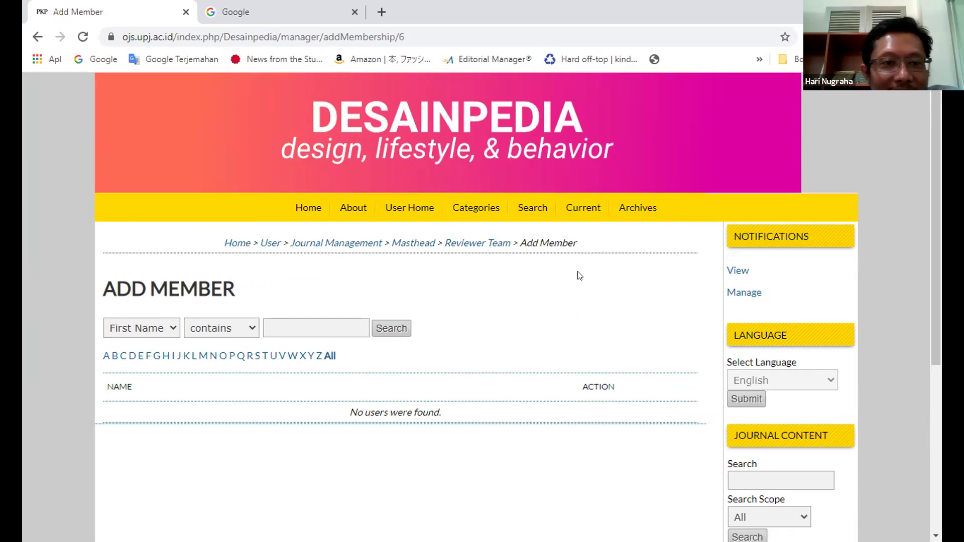
Log back in and return to Desainpedia's Journal Management page, down to Management Pages
click(310, 246)
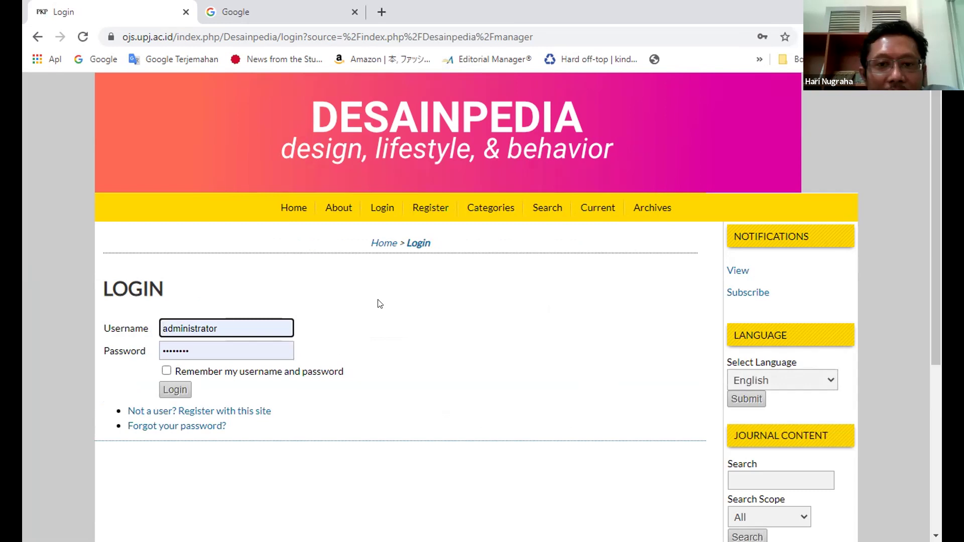
click(175, 389)
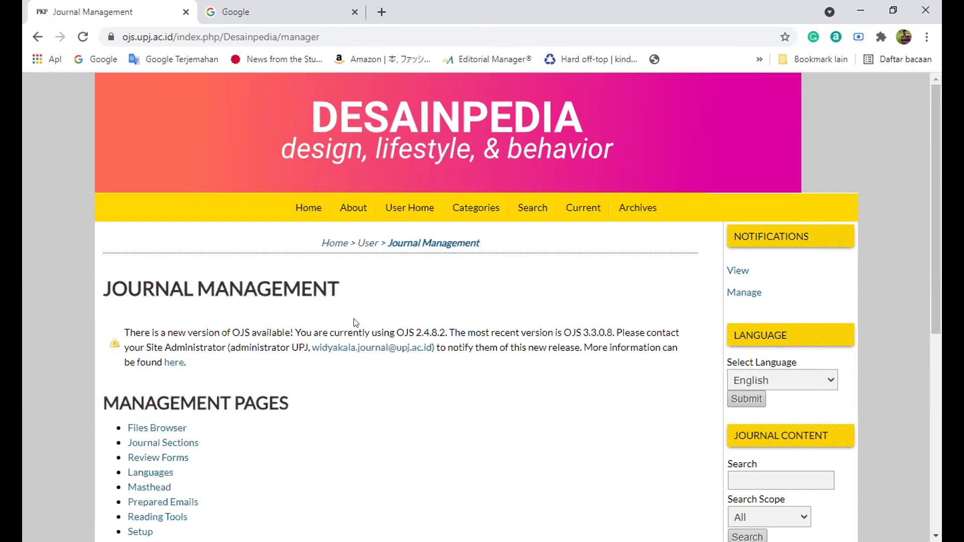
scroll(353, 322, down, 1)
scroll(263, 357, down, 1)
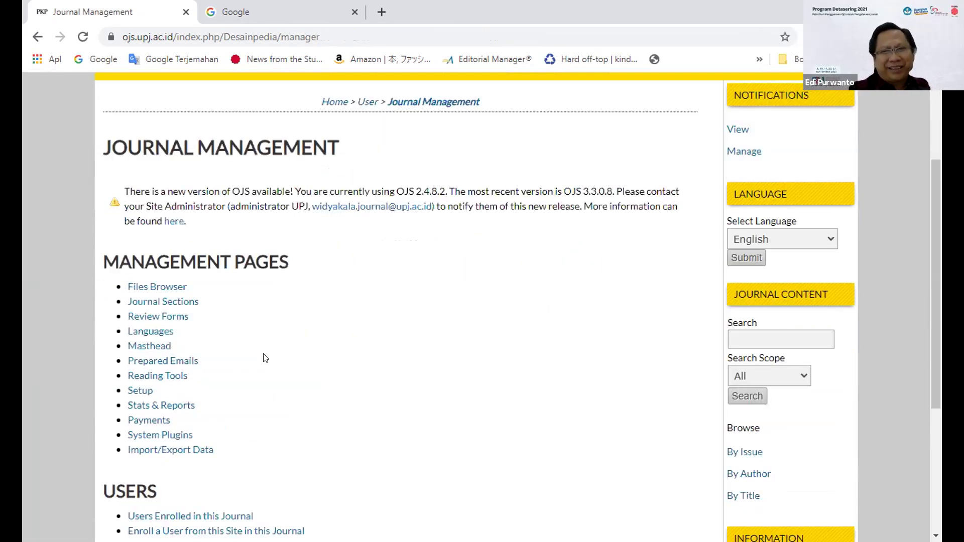
Open Reviewer Team's Add Member list via Masthead and view the second listed user's profile
click(154, 345)
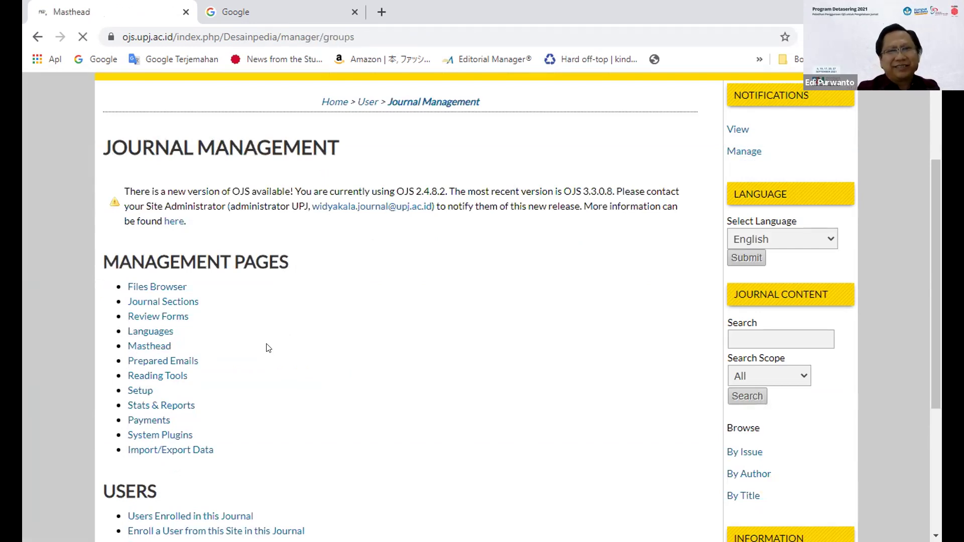
scroll(216, 345, down, 2)
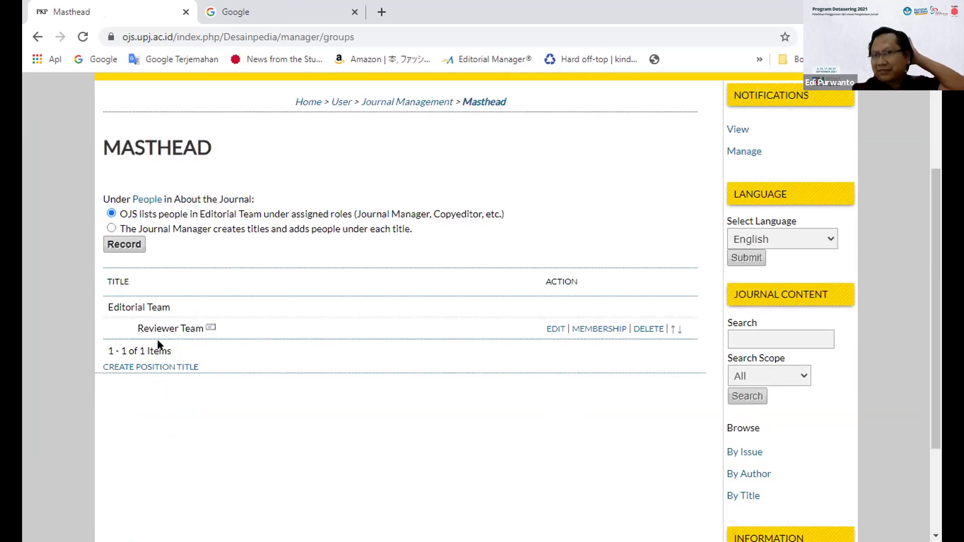
click(552, 329)
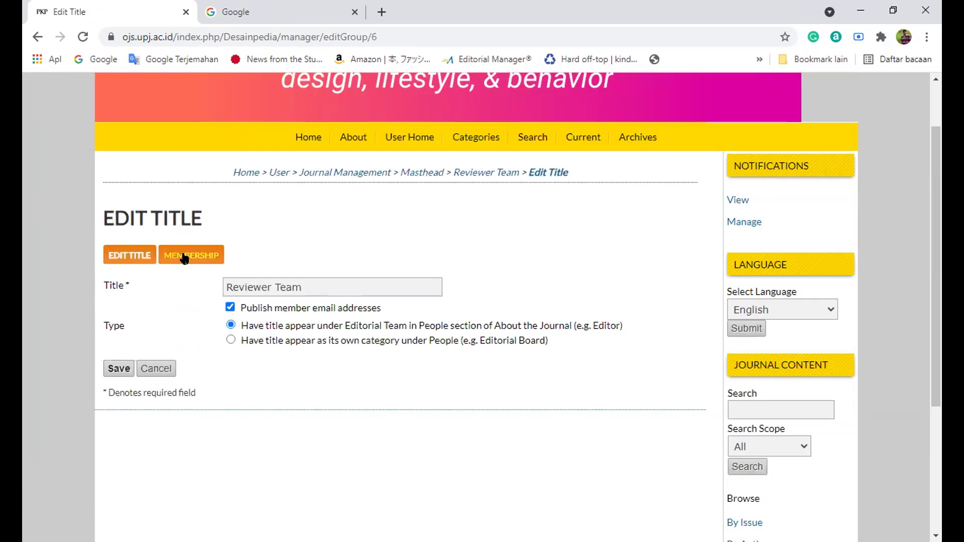
click(185, 257)
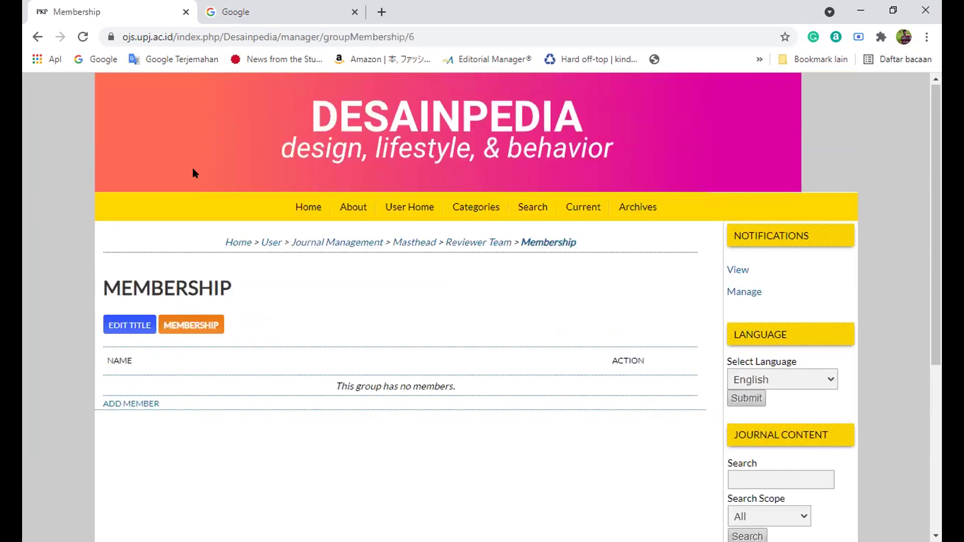
scroll(149, 185, down, 3)
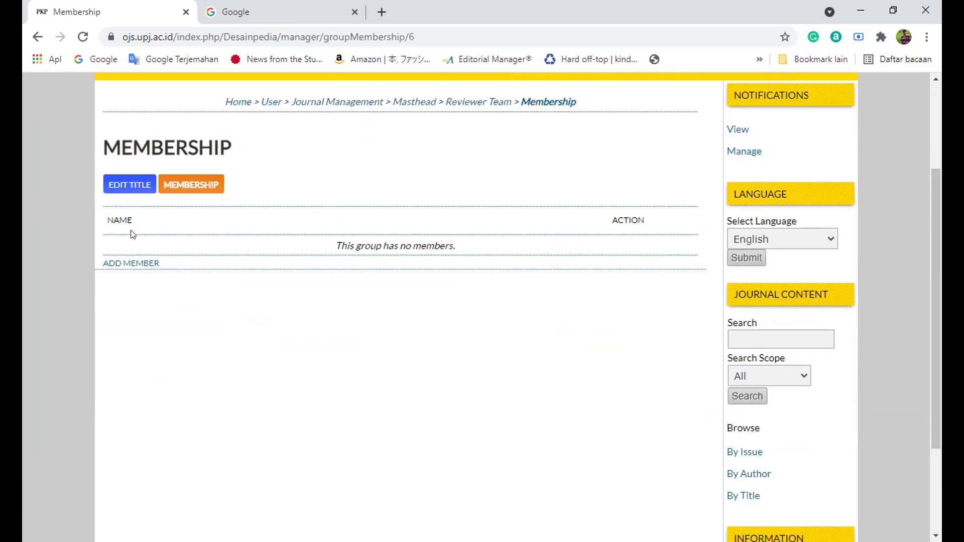
click(131, 264)
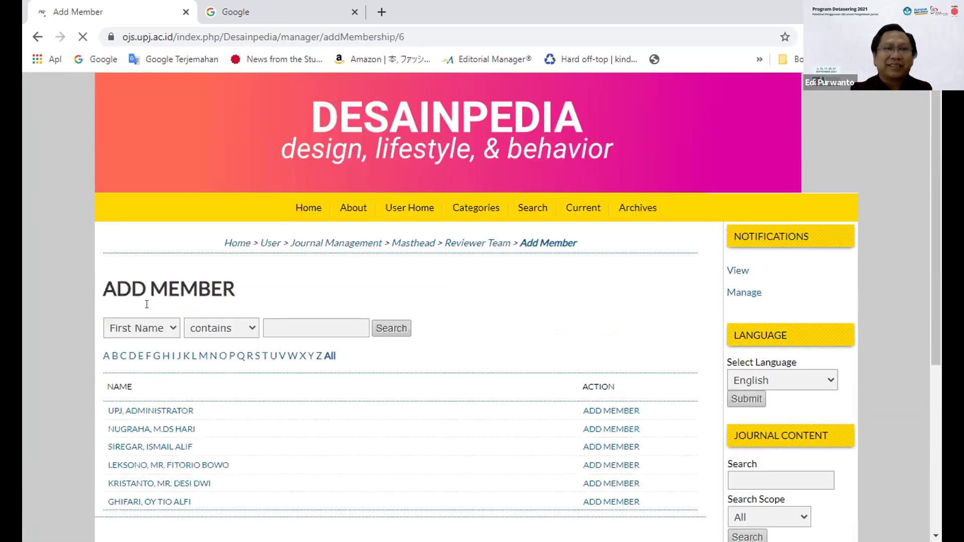
scroll(156, 289, down, 3)
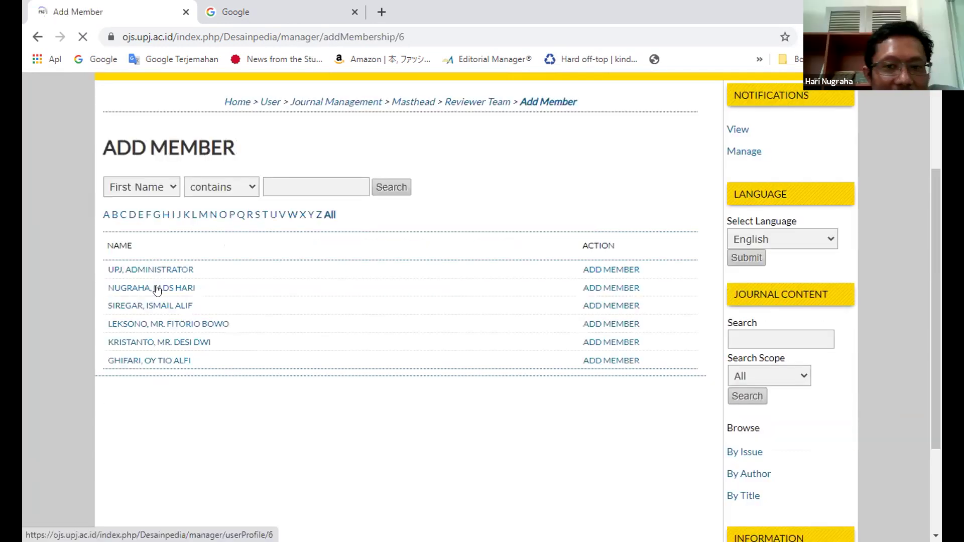
click(156, 289)
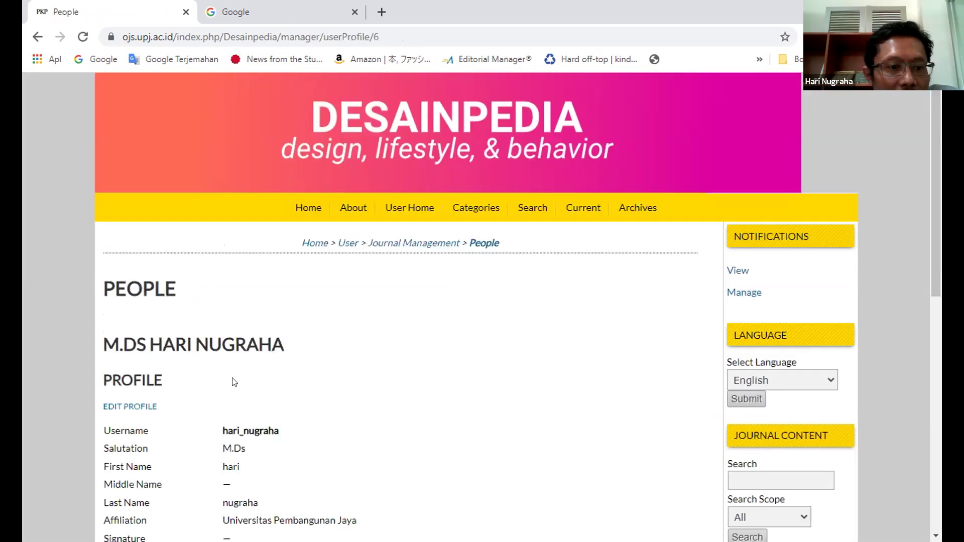
Review the user's details and Journal Manager, Editor, Reviewer enrollment, then open Edit Profile
scroll(299, 316, down, 3)
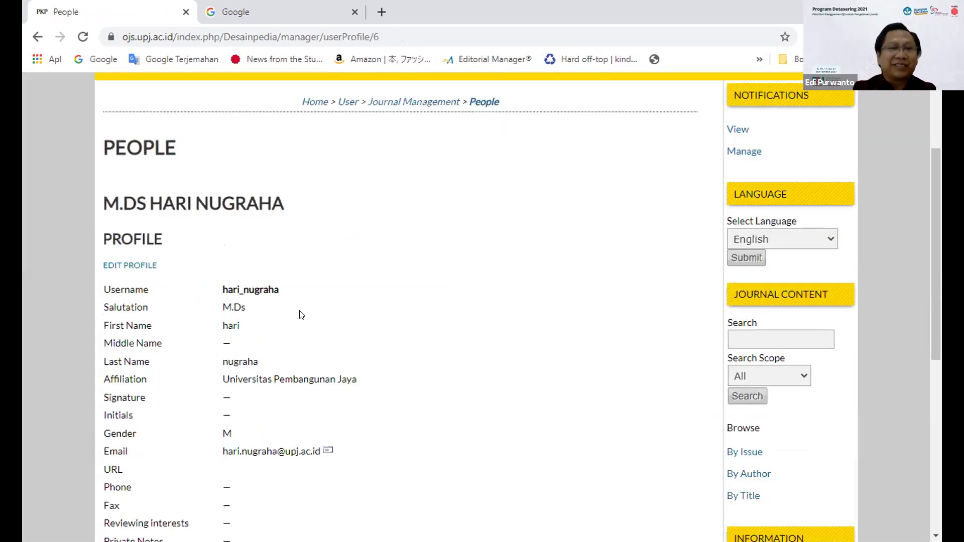
scroll(322, 321, down, 3)
scroll(330, 323, down, 4)
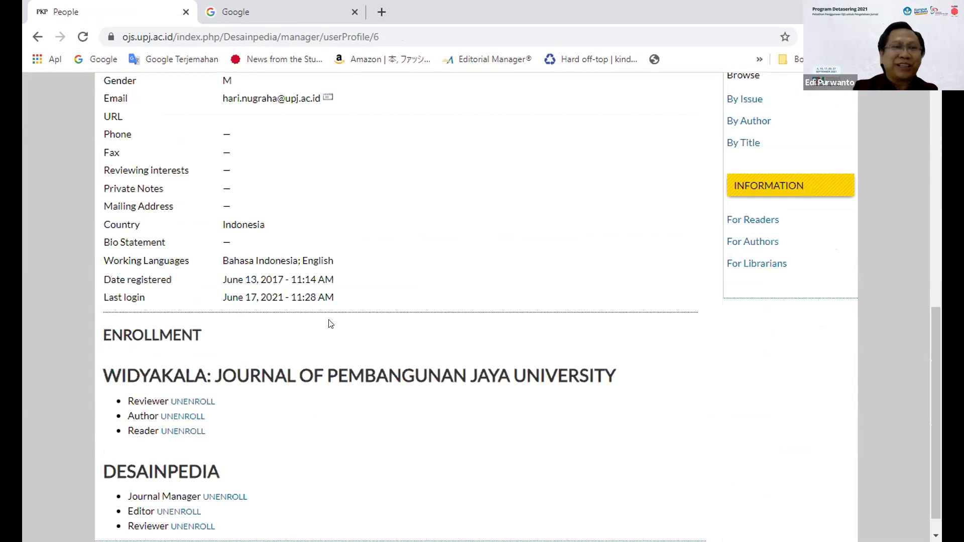
scroll(331, 323, up, 2)
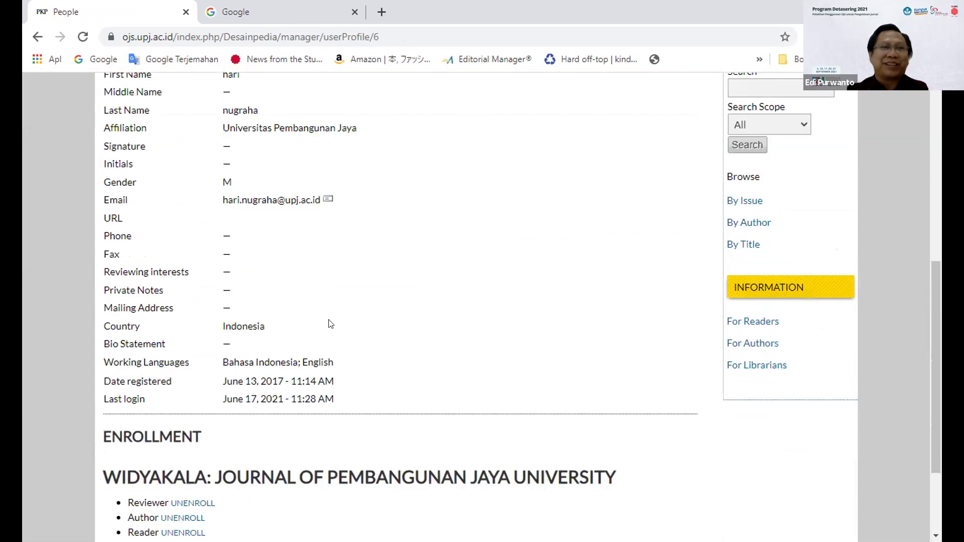
scroll(330, 323, up, 5)
scroll(330, 324, up, 2)
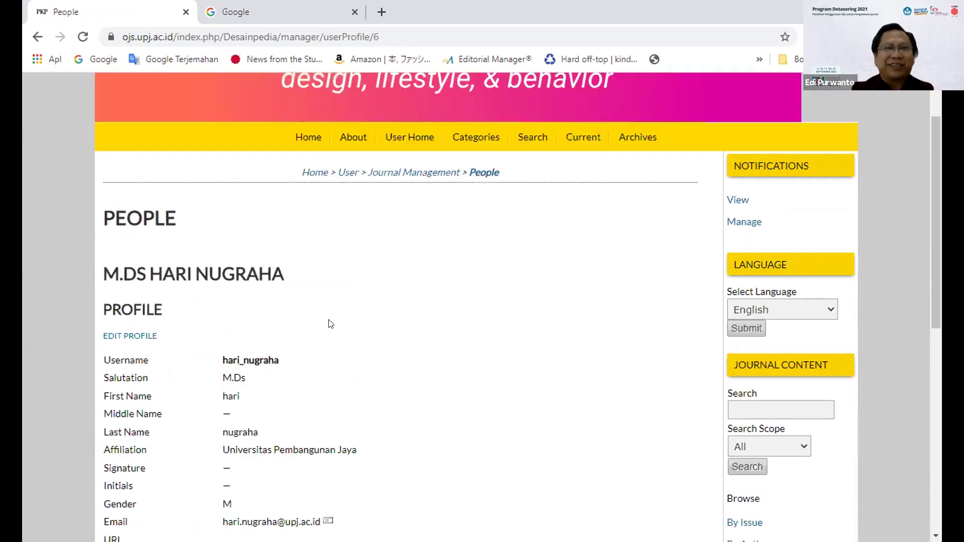
scroll(243, 344, down, 5)
scroll(210, 365, down, 3)
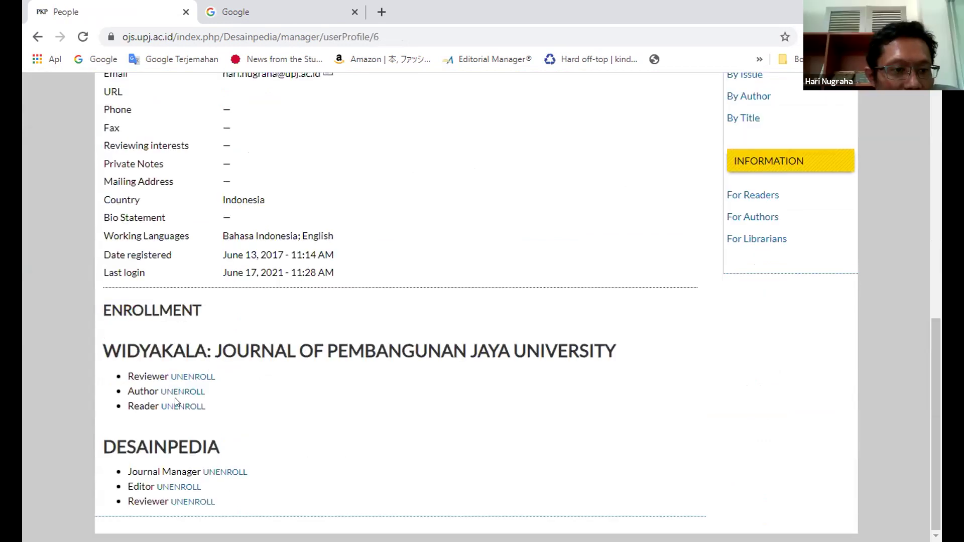
scroll(316, 371, up, 5)
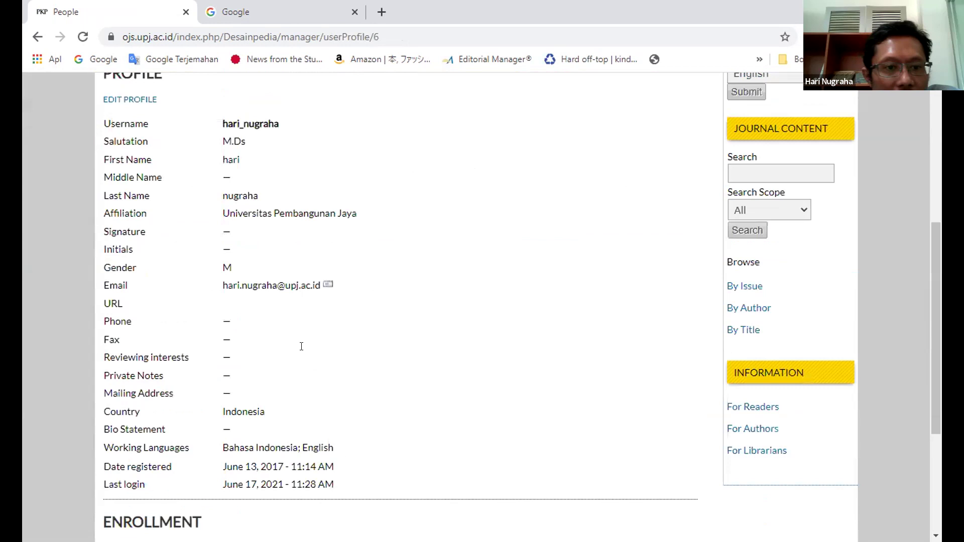
scroll(307, 356, up, 2)
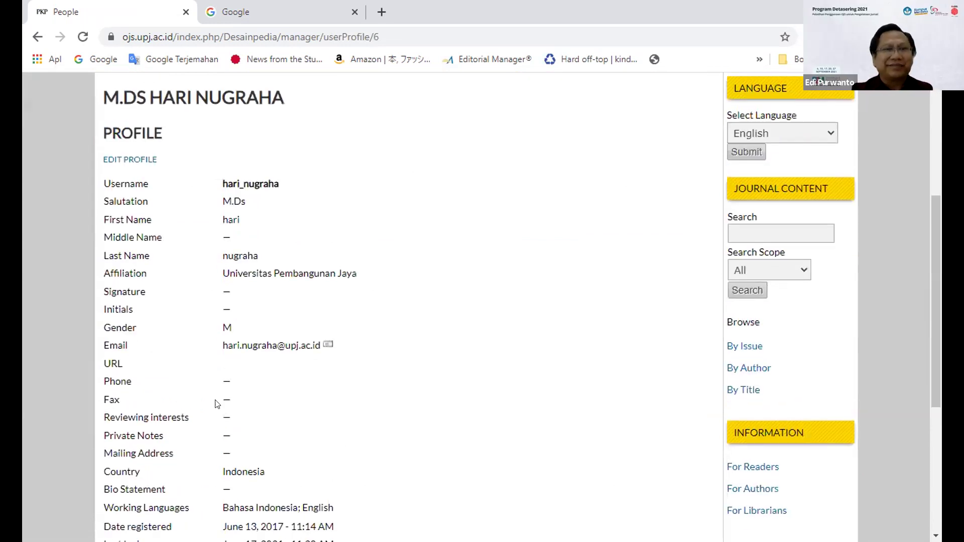
scroll(288, 419, down, 5)
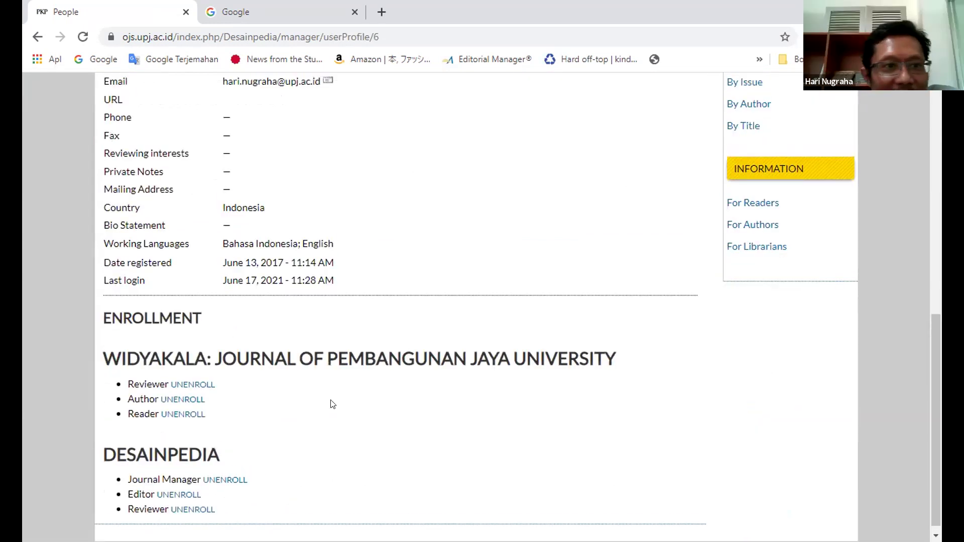
scroll(432, 374, up, 10)
scroll(429, 364, down, 3)
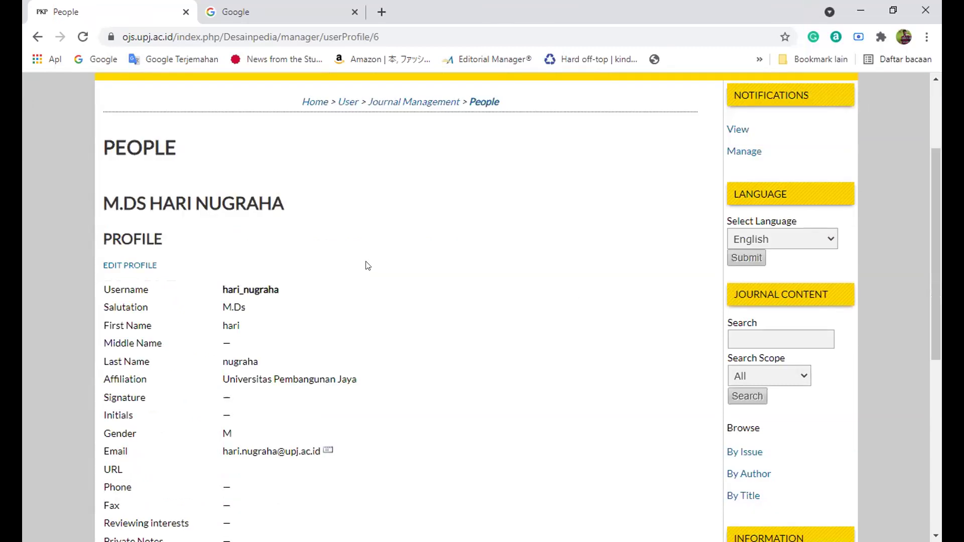
scroll(368, 266, down, 1)
scroll(362, 266, down, 2)
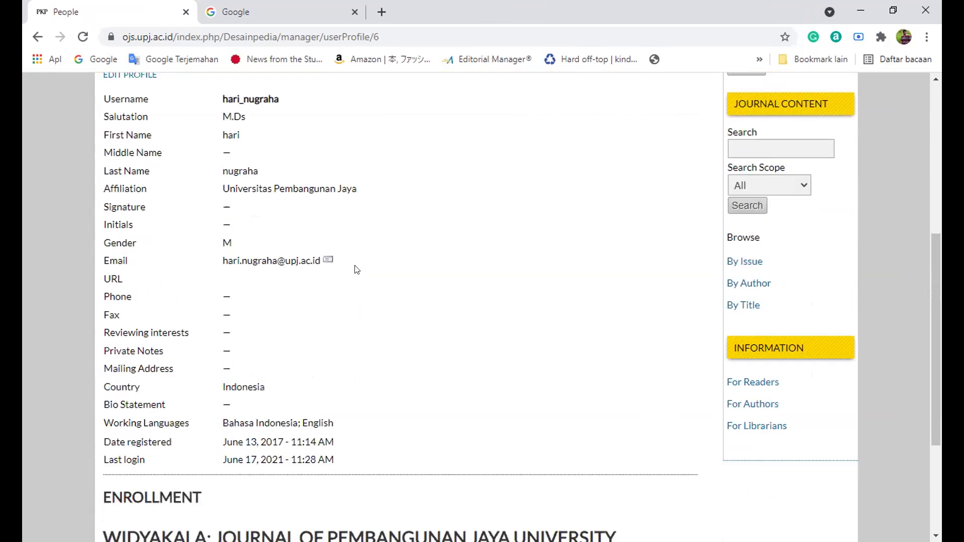
scroll(492, 264, up, 5)
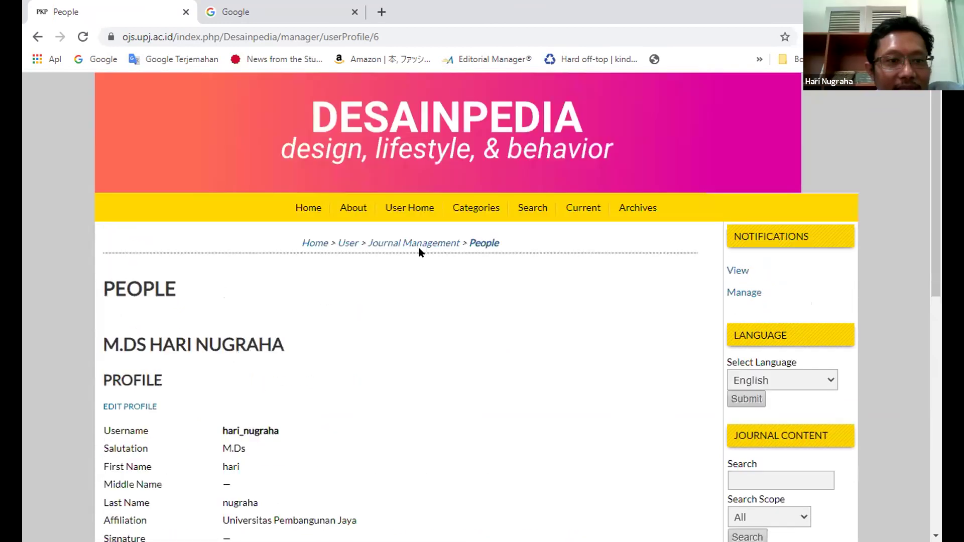
click(133, 408)
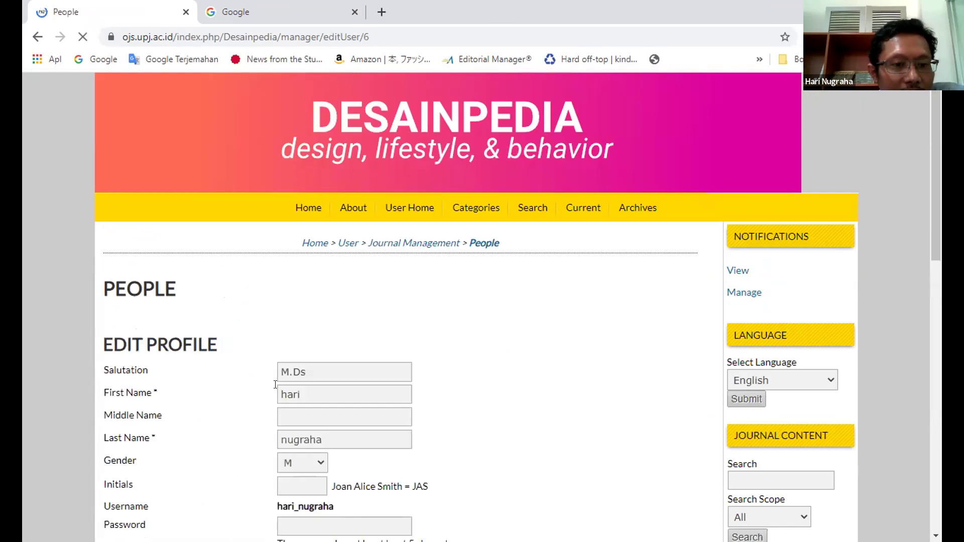
Scroll to the bottom of the Edit Profile form and submit it, triggering a password-mismatch error
scroll(210, 334, down, 3)
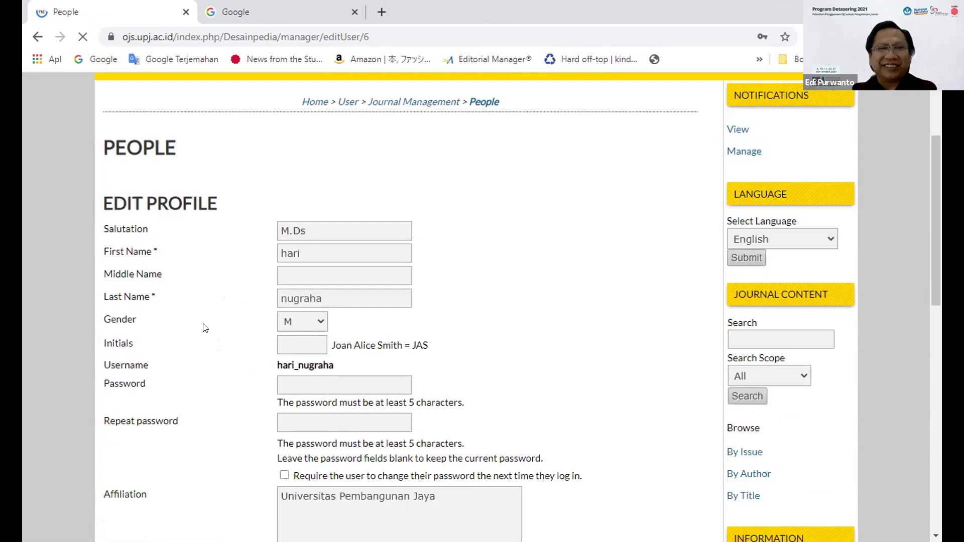
scroll(283, 266, down, 1)
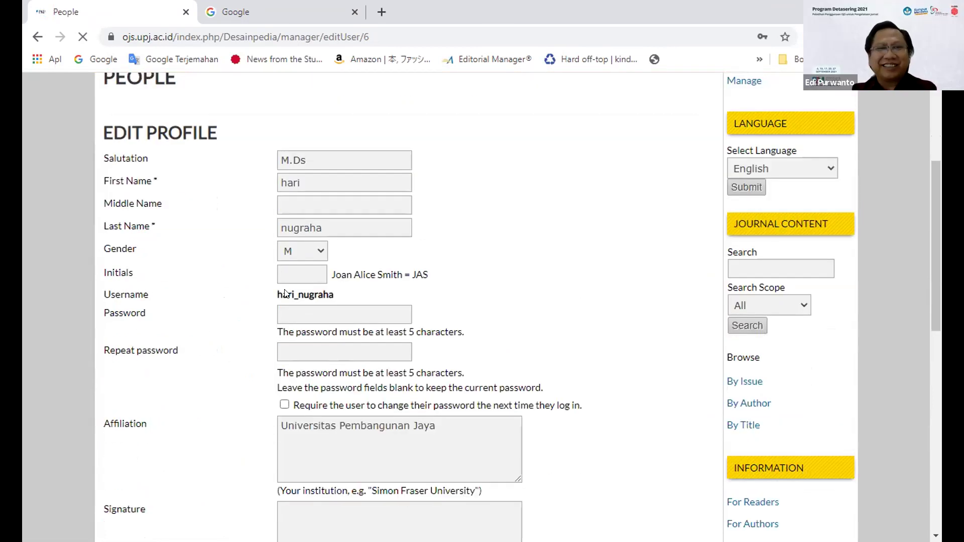
scroll(242, 323, down, 1)
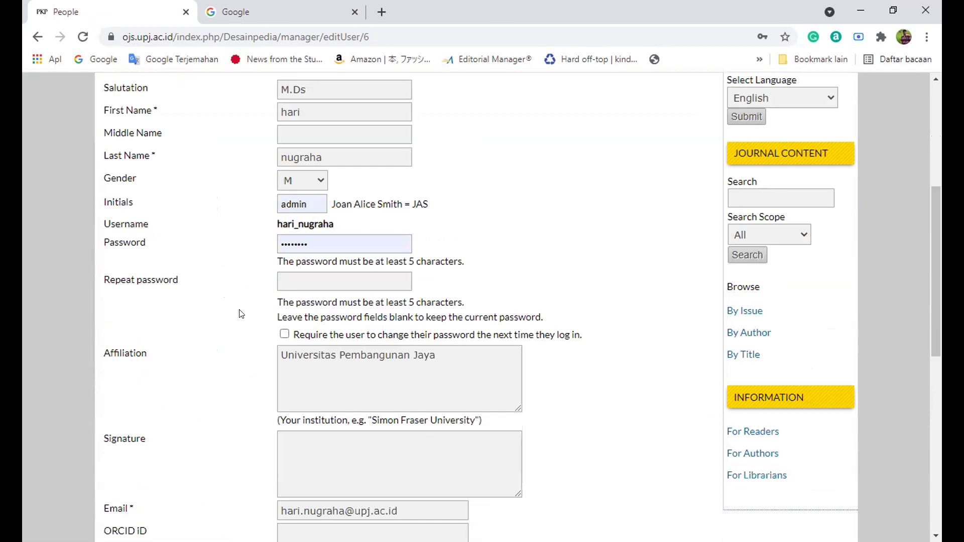
scroll(234, 323, down, 1)
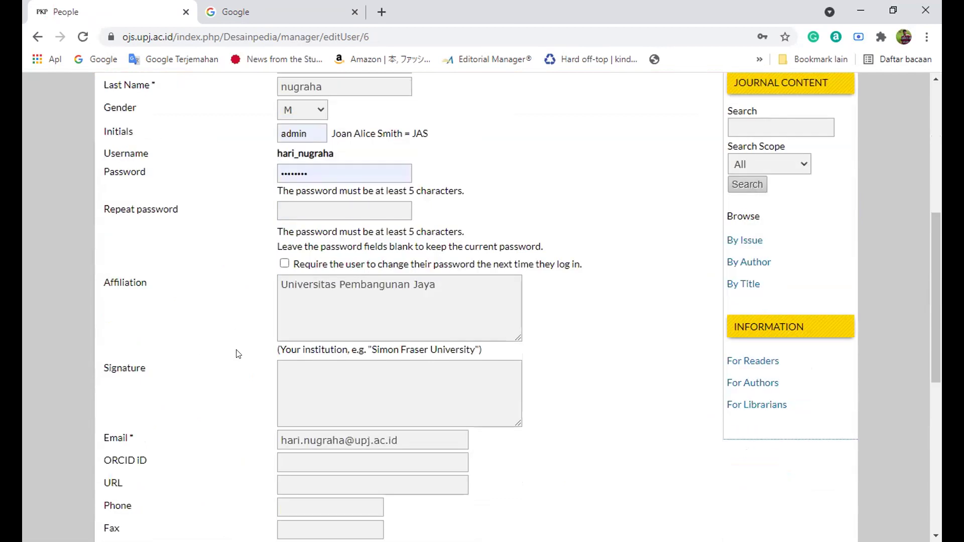
scroll(238, 350, down, 1)
scroll(238, 350, down, 1)
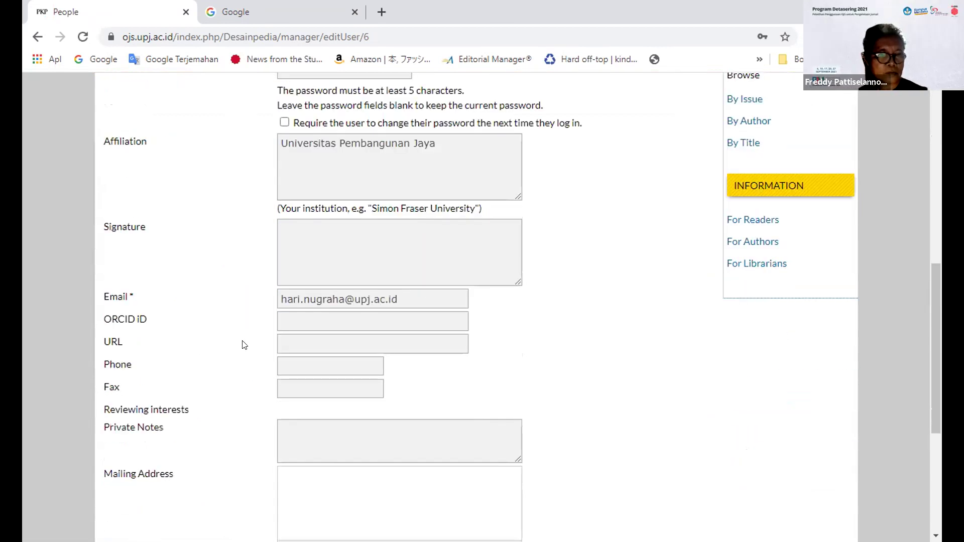
scroll(243, 345, down, 1)
scroll(242, 345, down, 2)
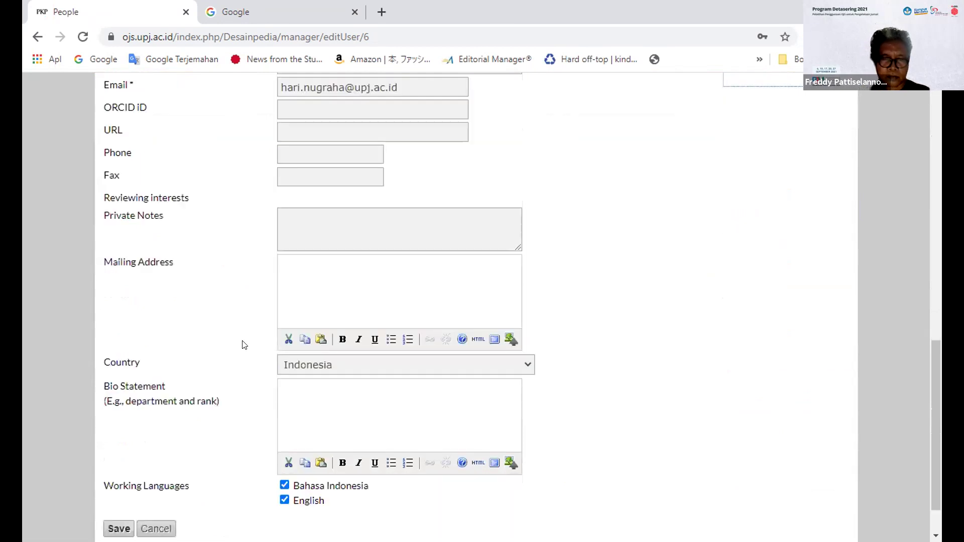
scroll(242, 345, down, 1)
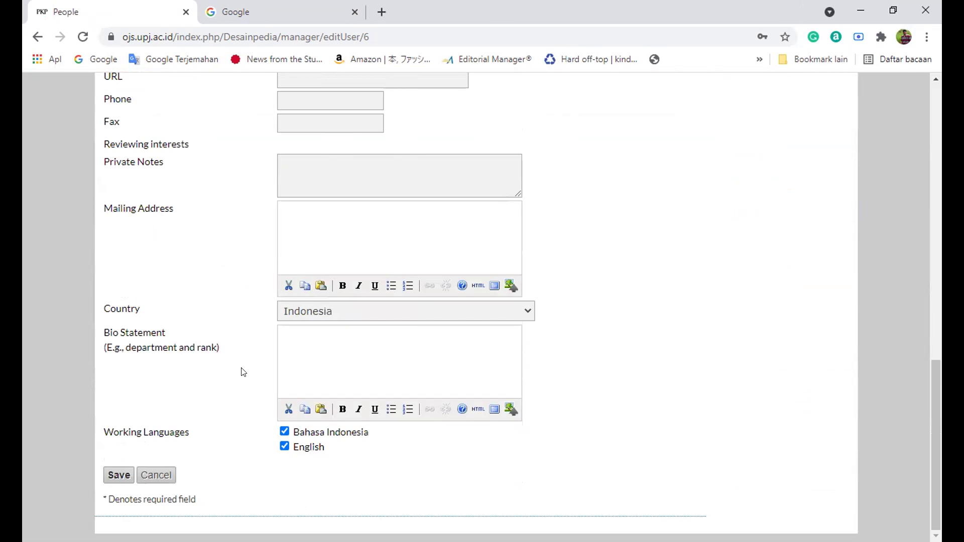
scroll(243, 372, up, 2)
scroll(242, 372, up, 2)
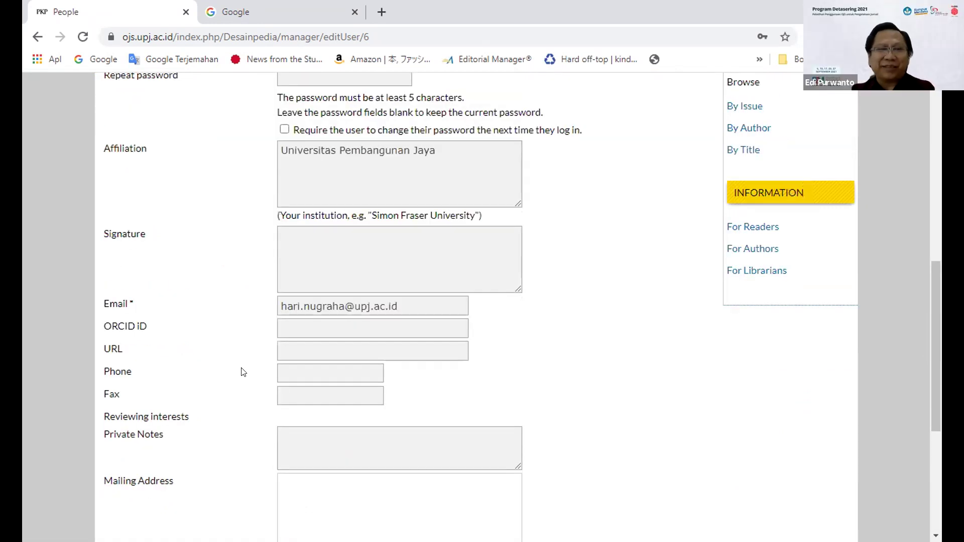
scroll(242, 372, down, 3)
scroll(216, 415, down, 1)
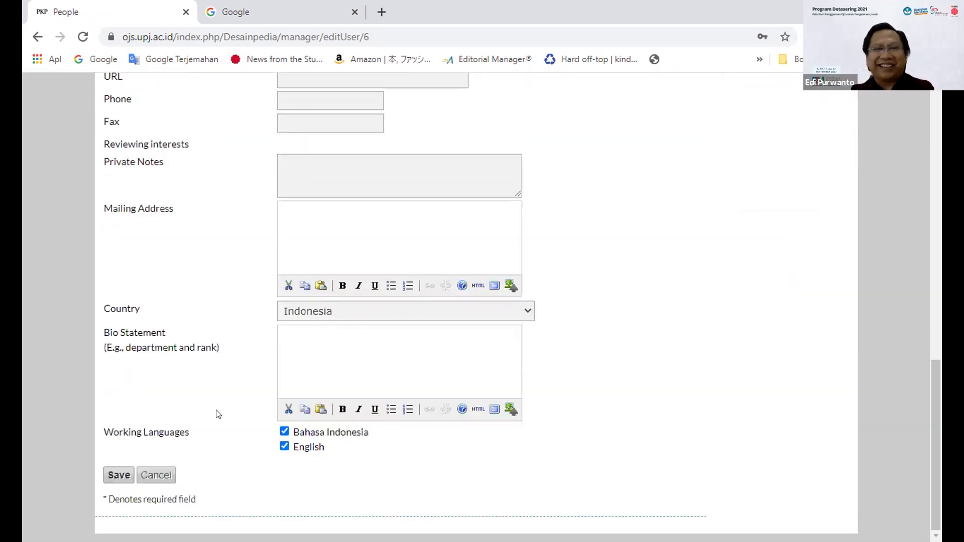
key(F5)
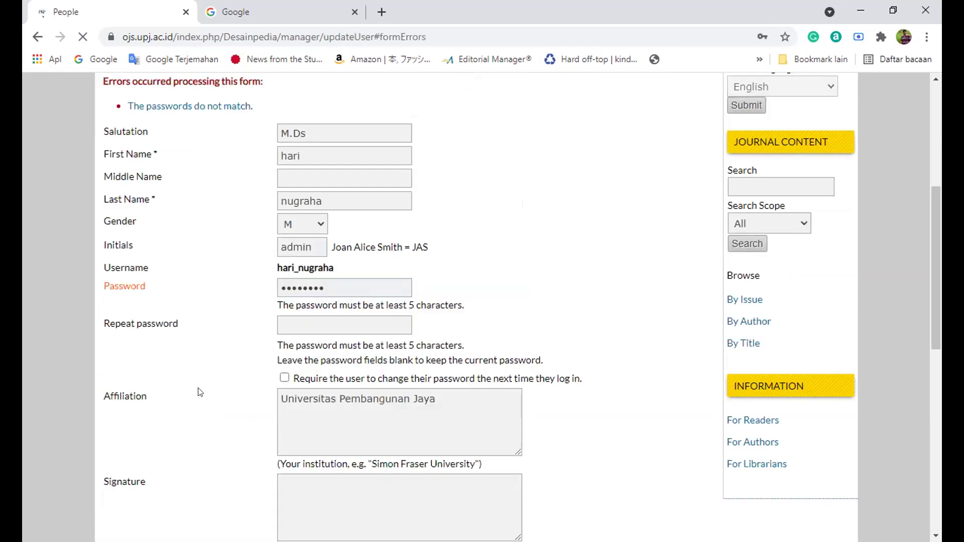
scroll(200, 392, down, 6)
scroll(182, 430, down, 4)
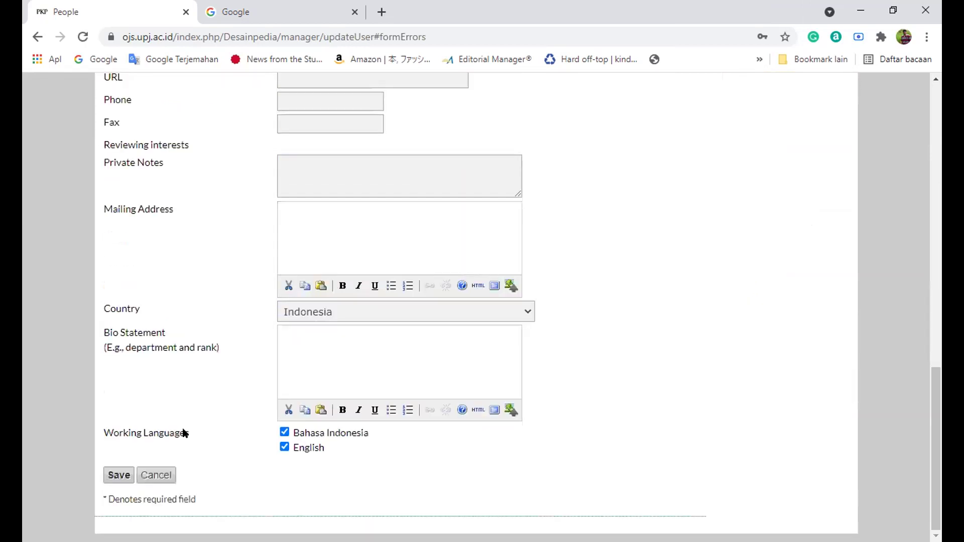
key(Return)
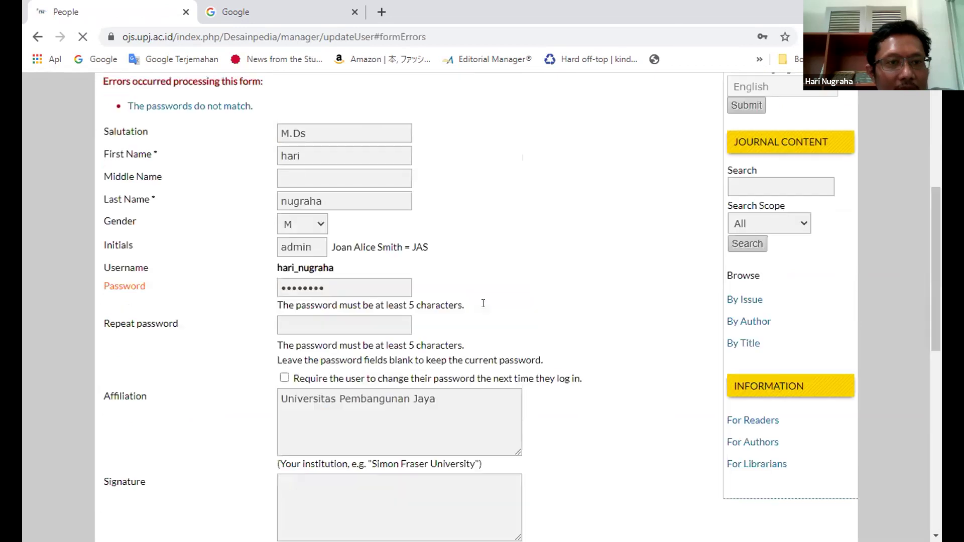
scroll(485, 309, up, 4)
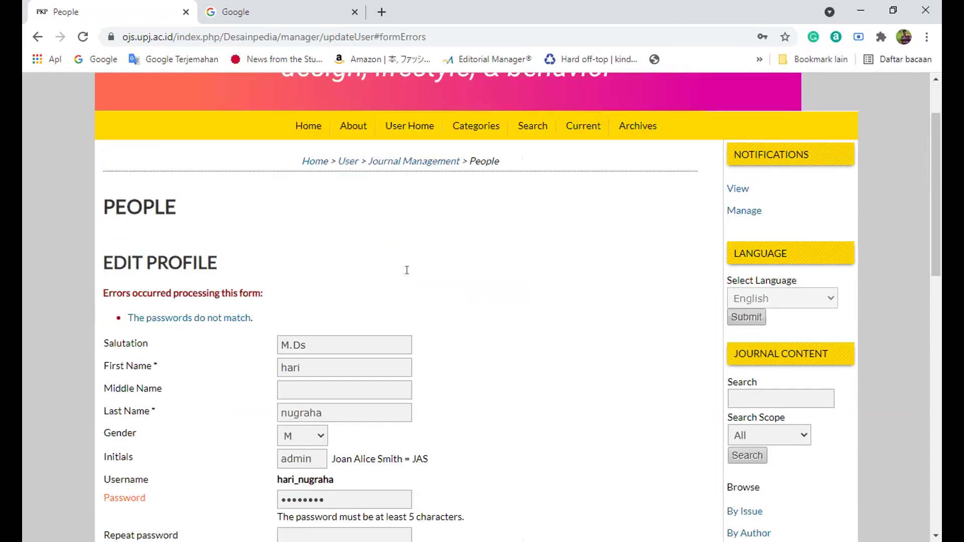
scroll(467, 269, down, 1)
scroll(480, 269, down, 1)
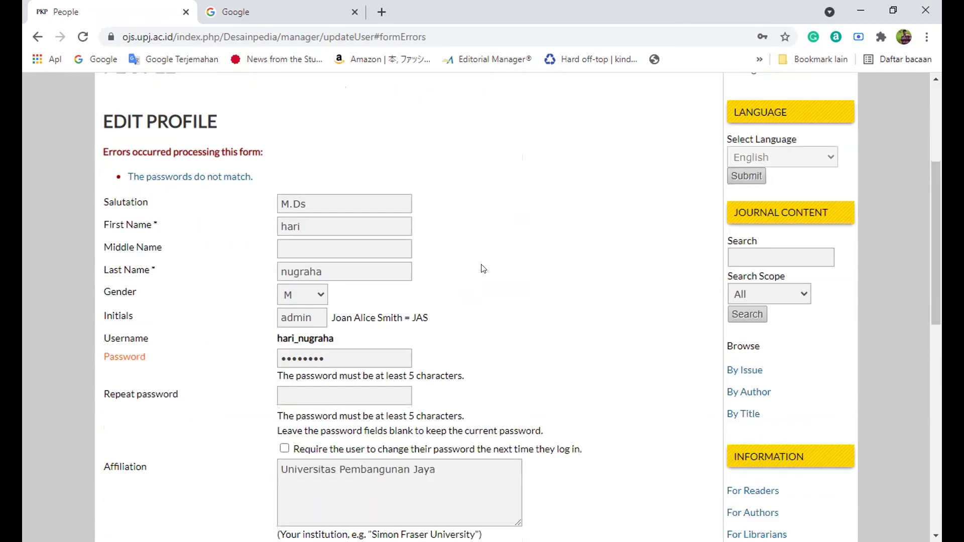
click(408, 357)
scroll(480, 327, down, 2)
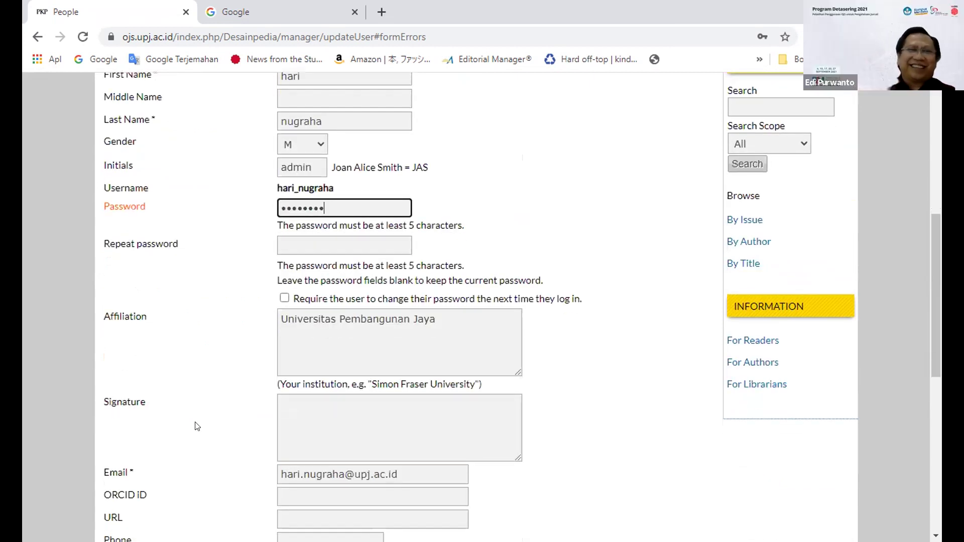
scroll(219, 413, down, 5)
scroll(216, 433, down, 2)
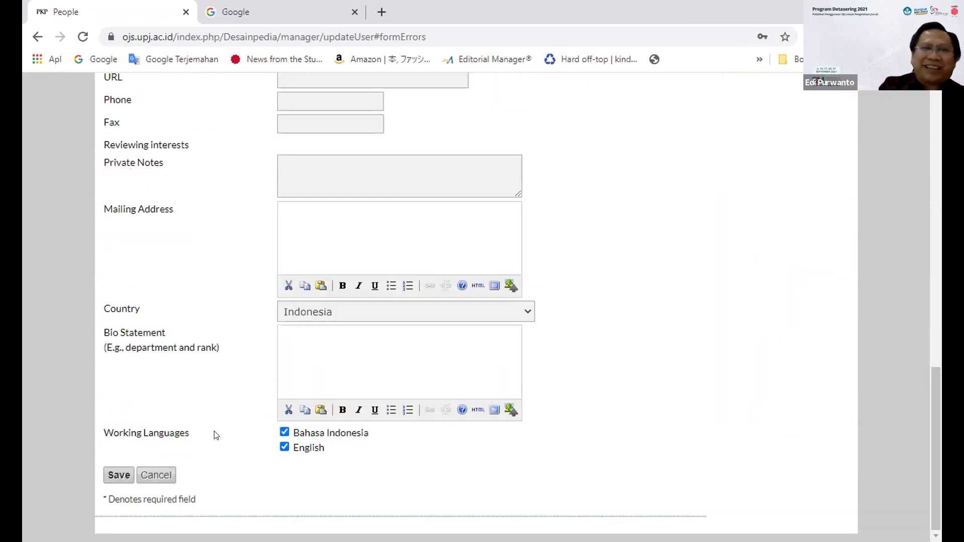
scroll(216, 434, up, 7)
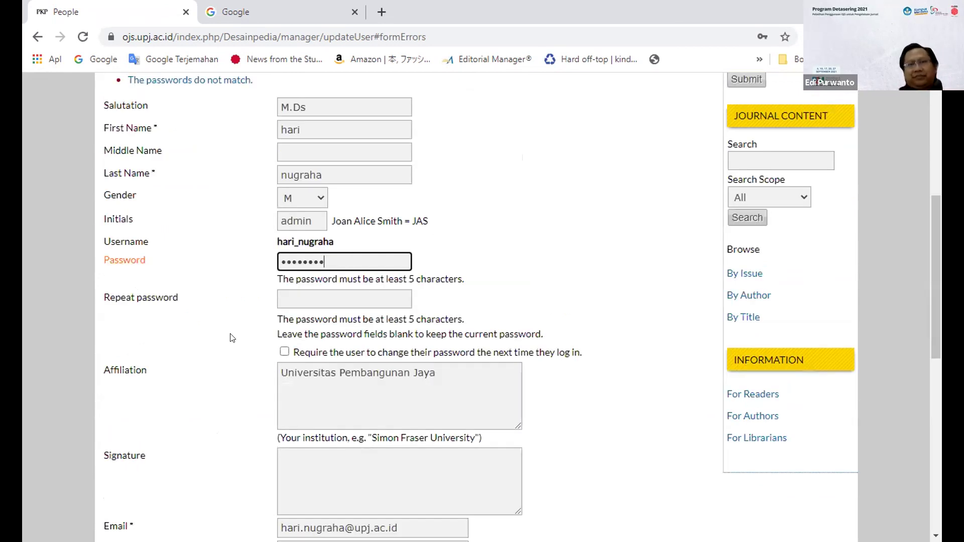
scroll(221, 340, down, 1)
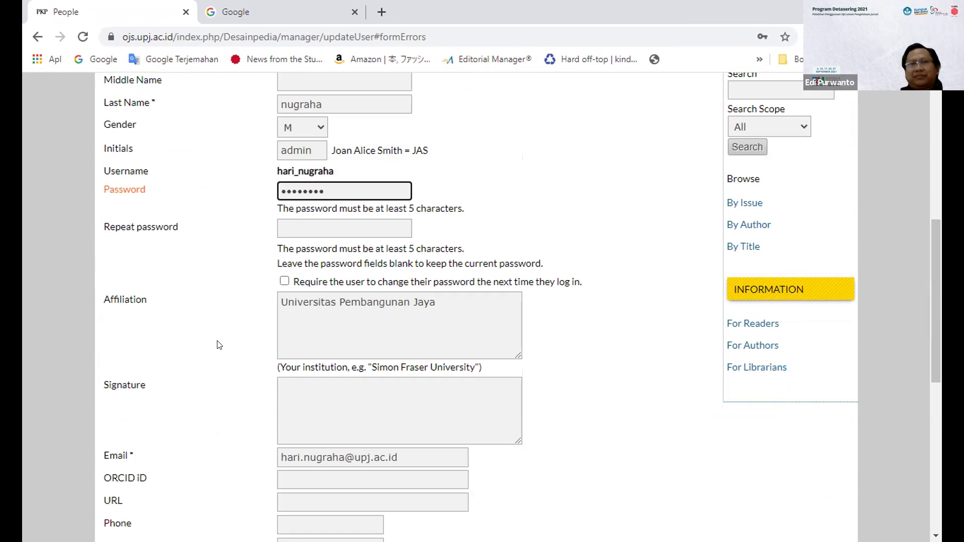
scroll(220, 333, down, 3)
scroll(228, 436, down, 5)
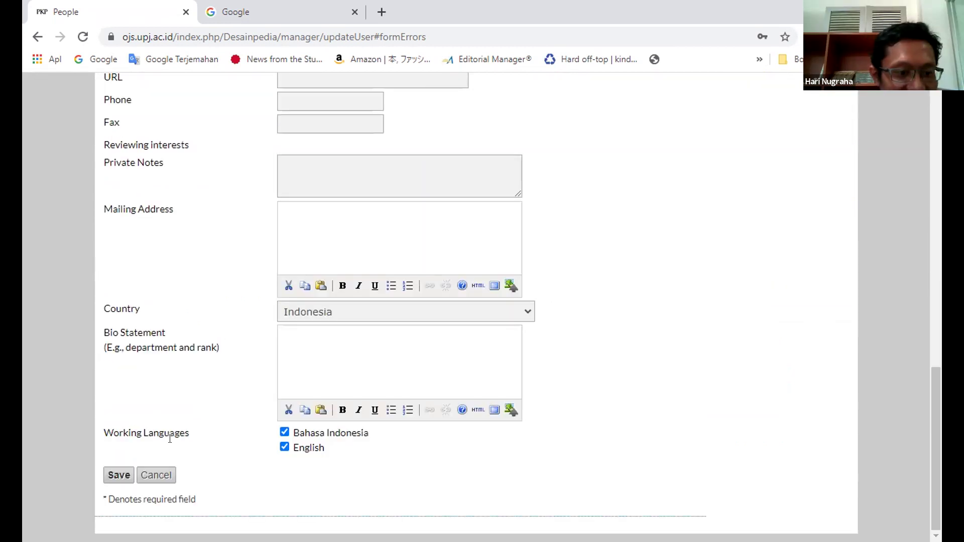
key(alt+Left)
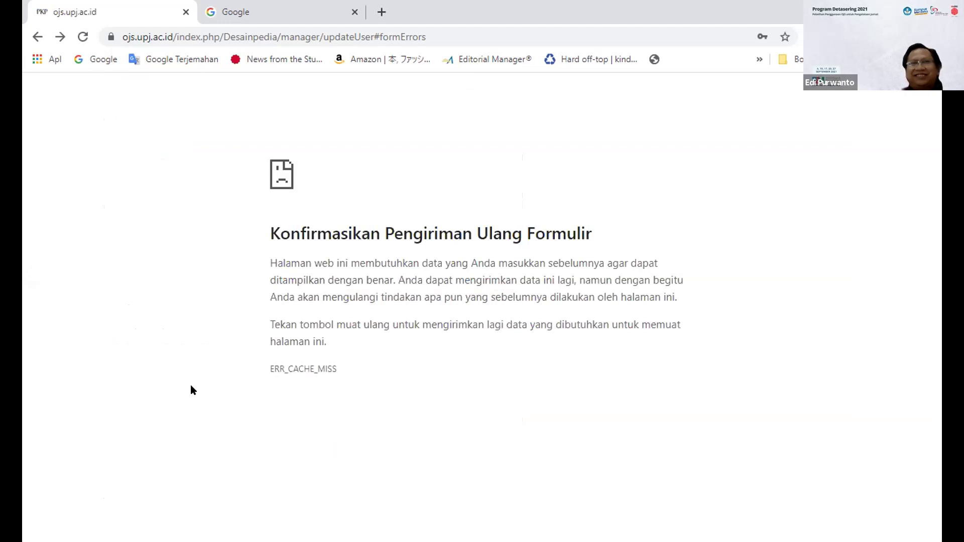
Reload and resend the form data, returning to the Masthead page listing Reviewer Team
click(83, 37)
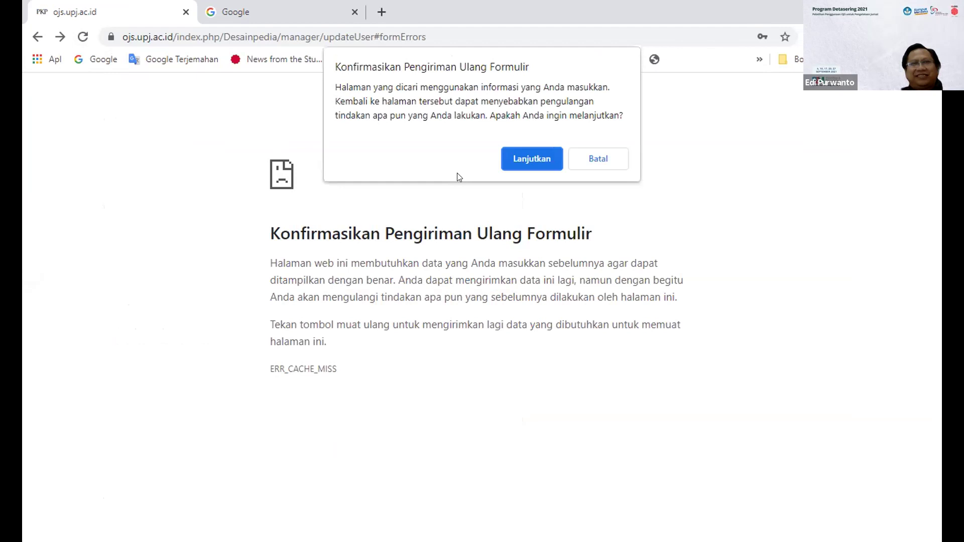
key(Return)
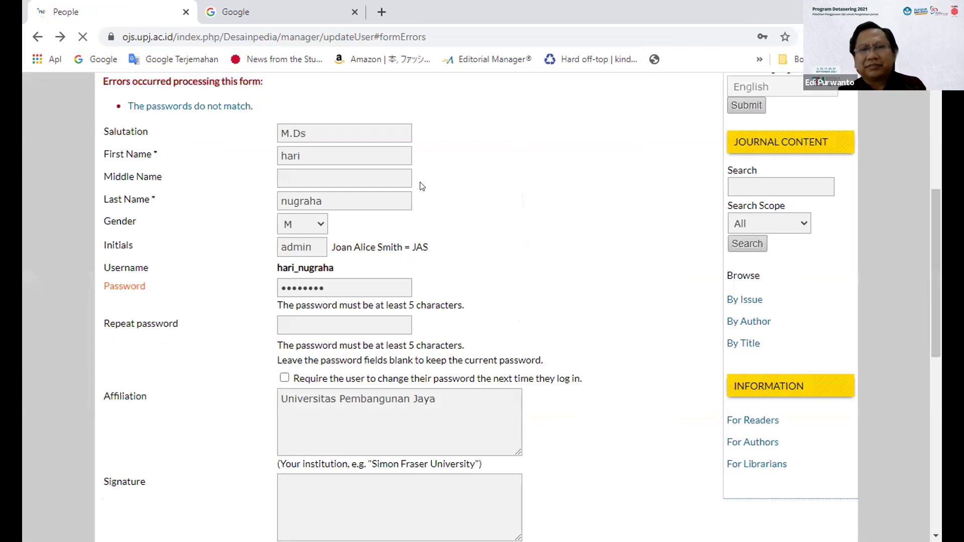
scroll(423, 166, up, 4)
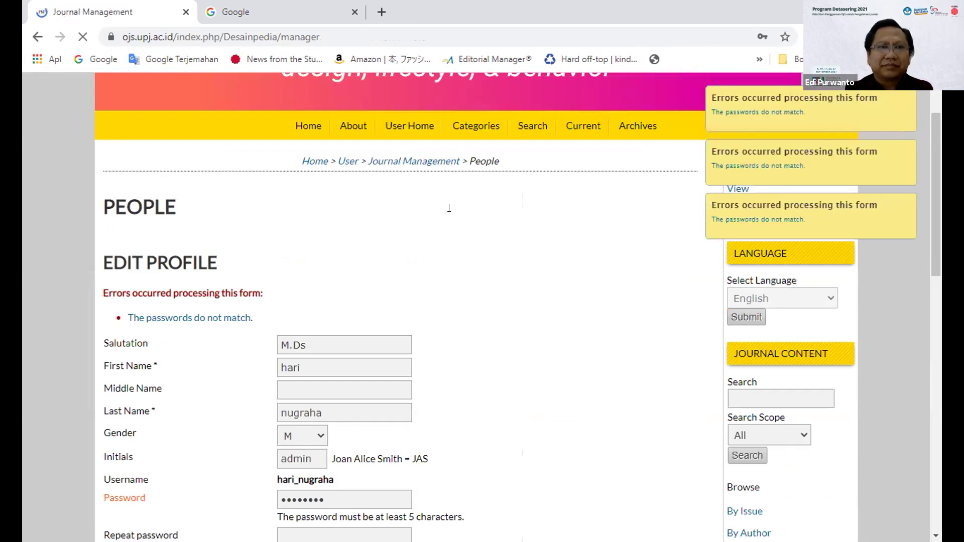
scroll(301, 321, down, 3)
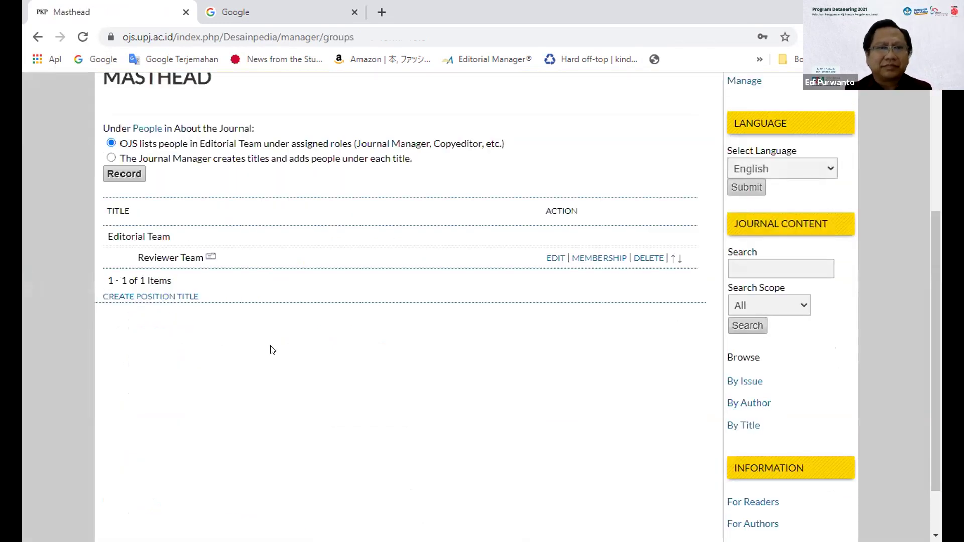
Open the Reviewer Team position's empty membership list and begin adding a new member
click(555, 259)
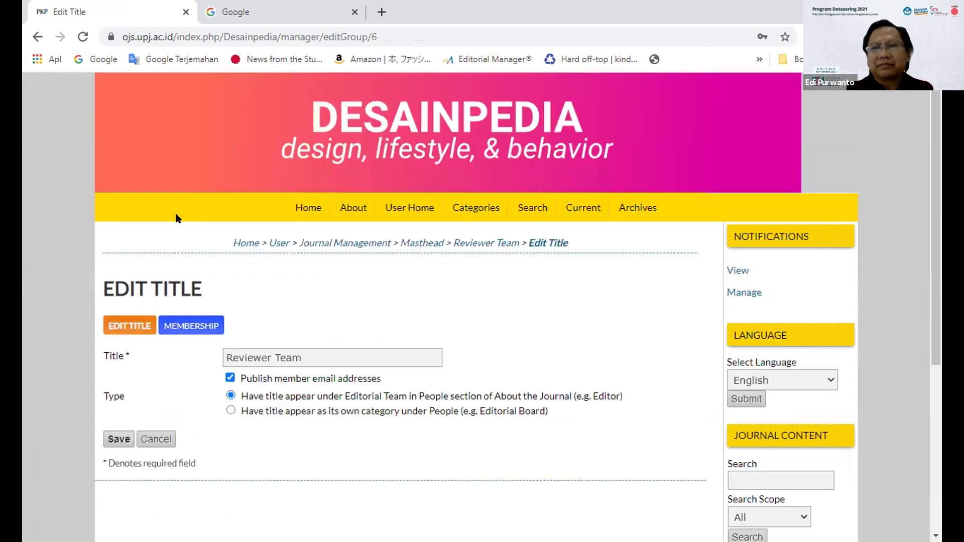
scroll(186, 199, down, 3)
click(185, 187)
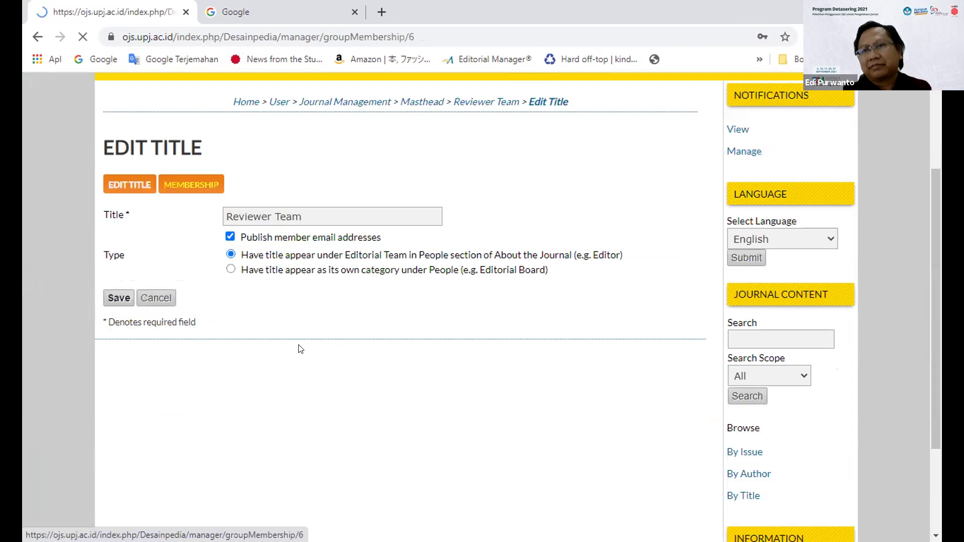
scroll(133, 262, down, 3)
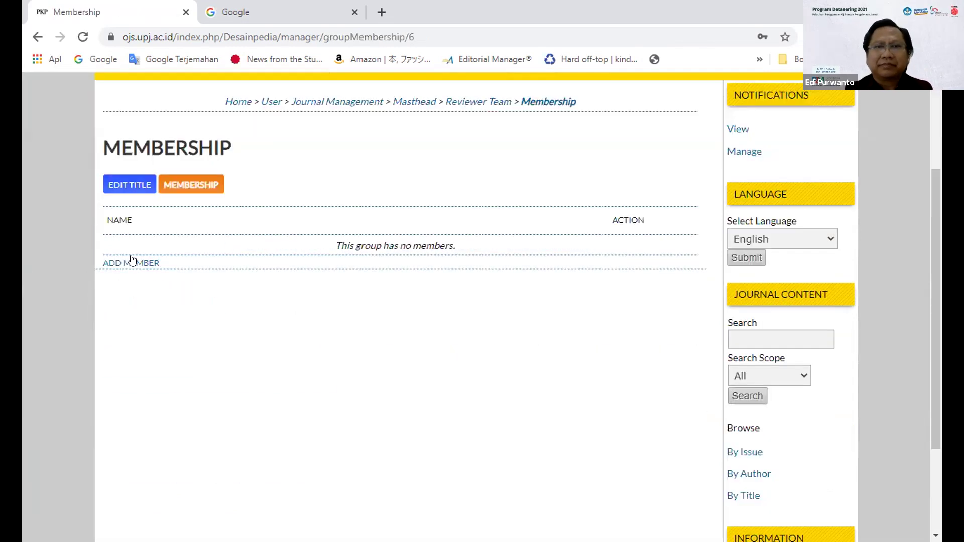
click(131, 262)
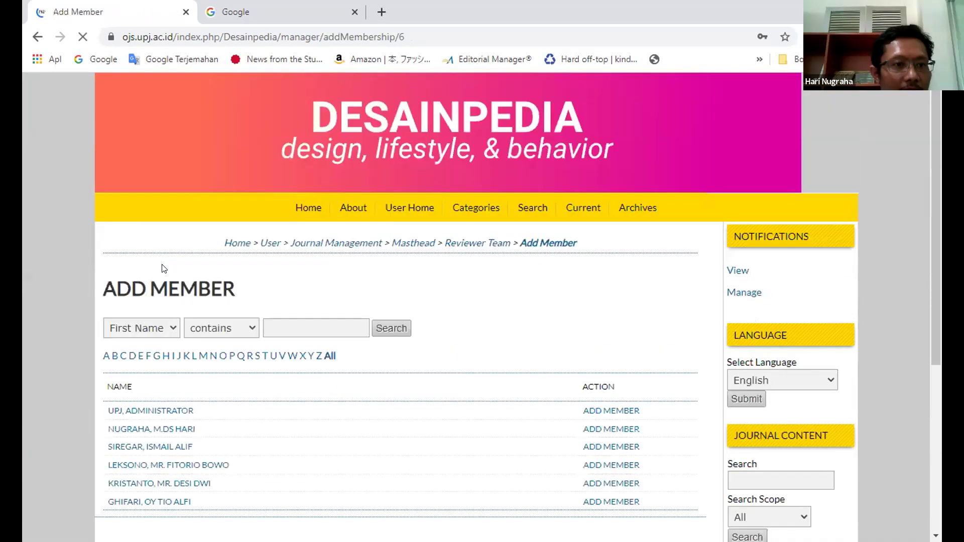
Check the second listed user's profile, then add that user to the Reviewer Team
scroll(138, 300, down, 3)
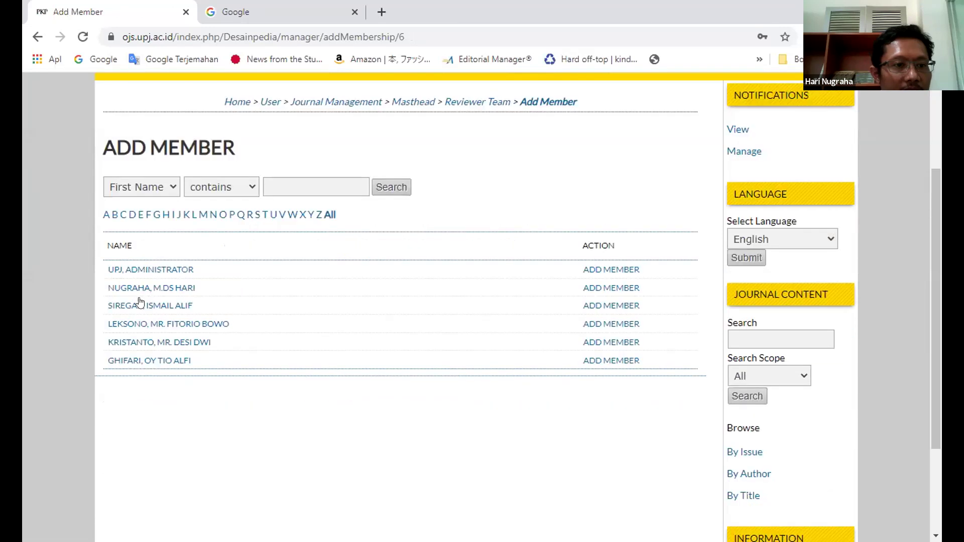
click(137, 285)
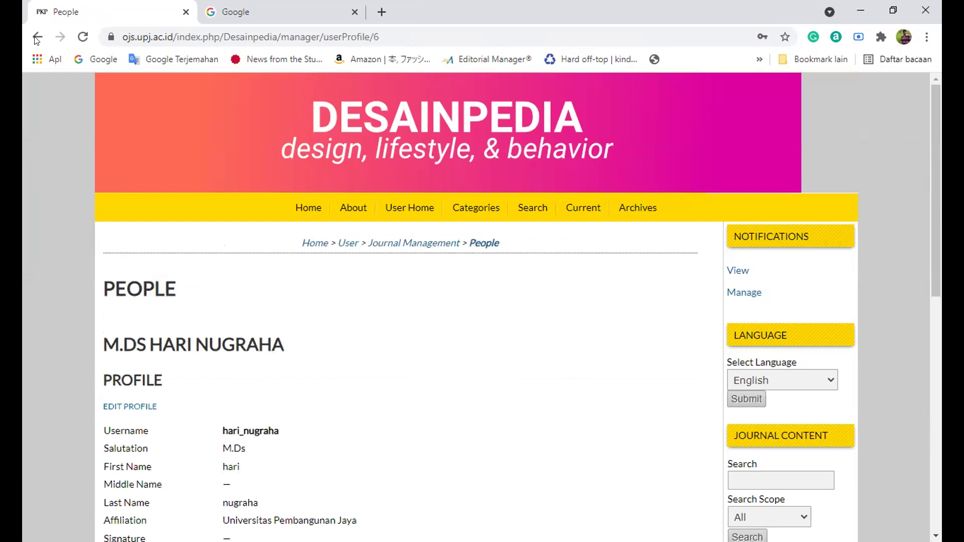
key(alt+Left)
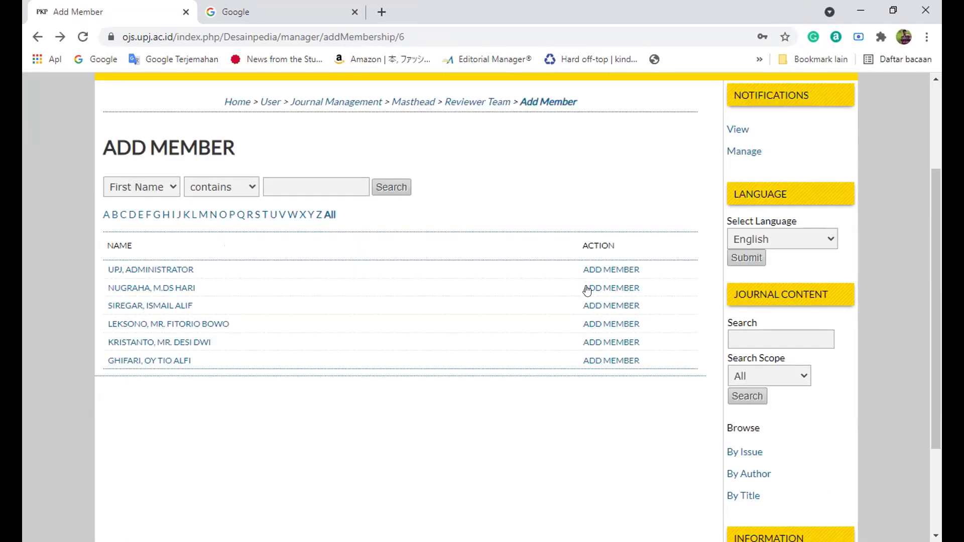
click(591, 289)
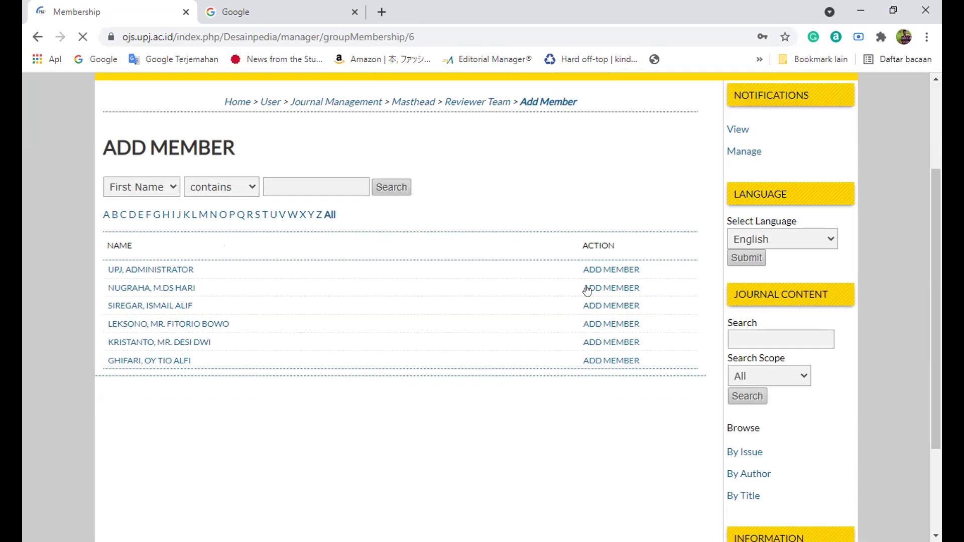
Reload the Reviewer Team membership list to confirm it shows 1 of 1 items
scroll(436, 354, down, 2)
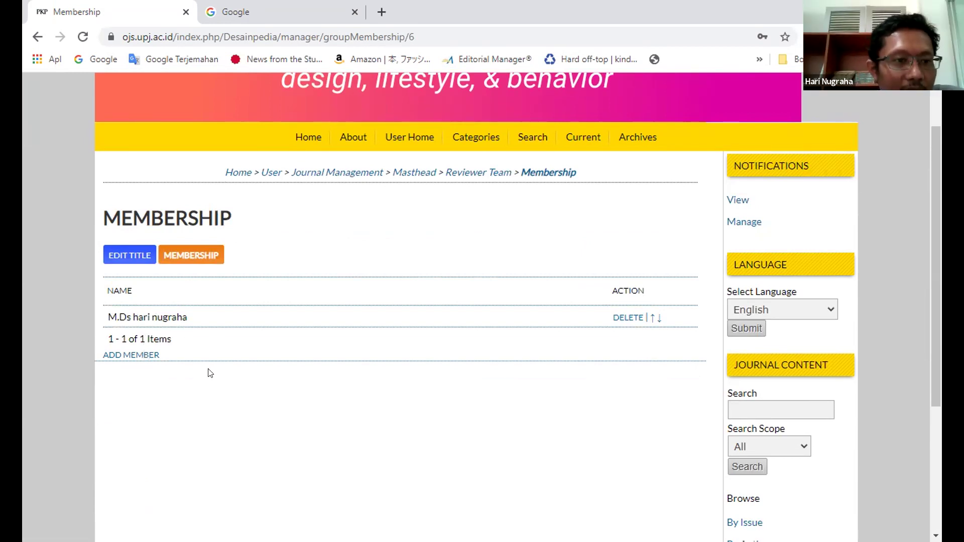
scroll(210, 368, down, 2)
scroll(210, 368, up, 3)
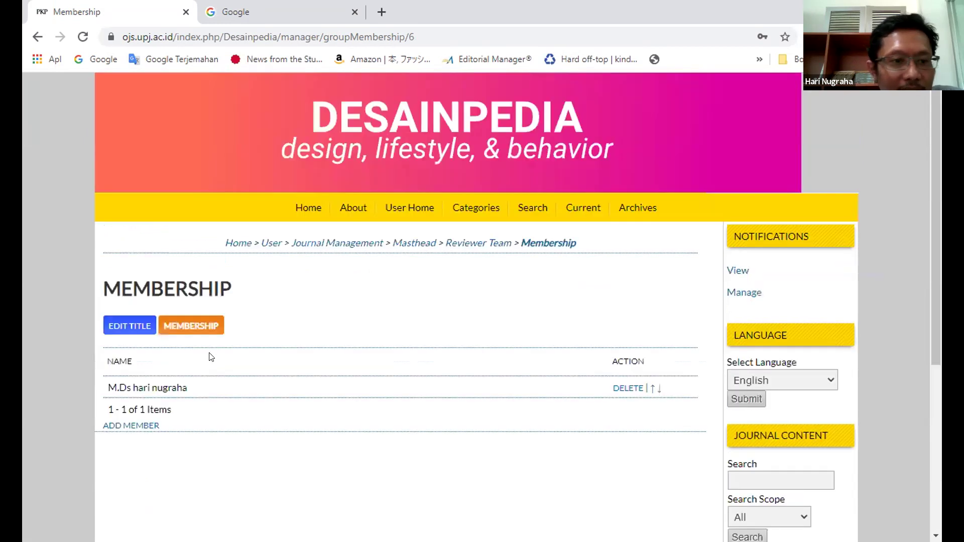
scroll(199, 297, down, 1)
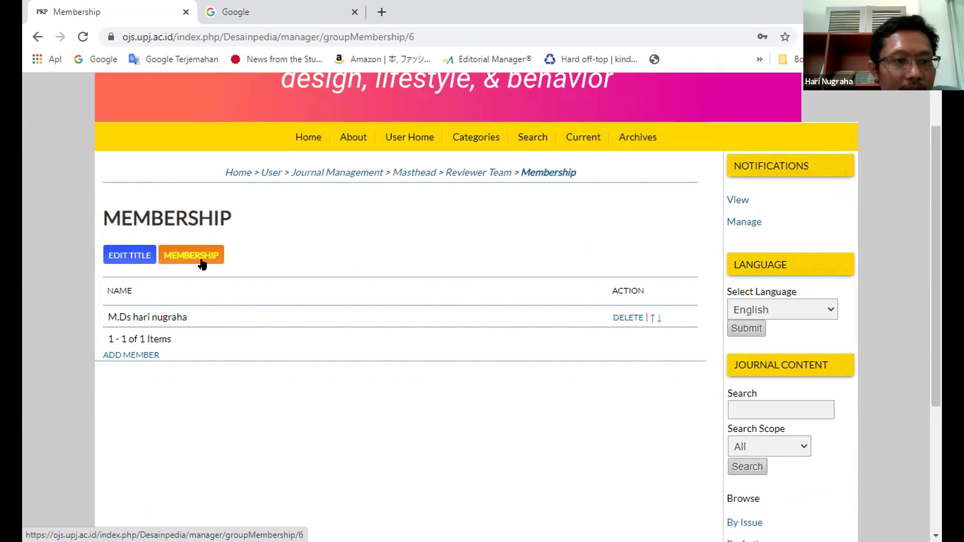
click(187, 257)
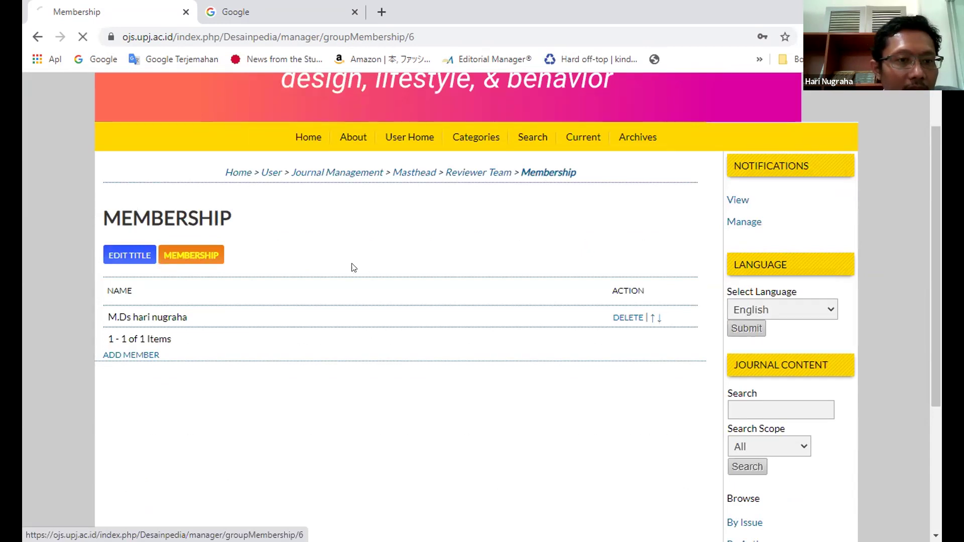